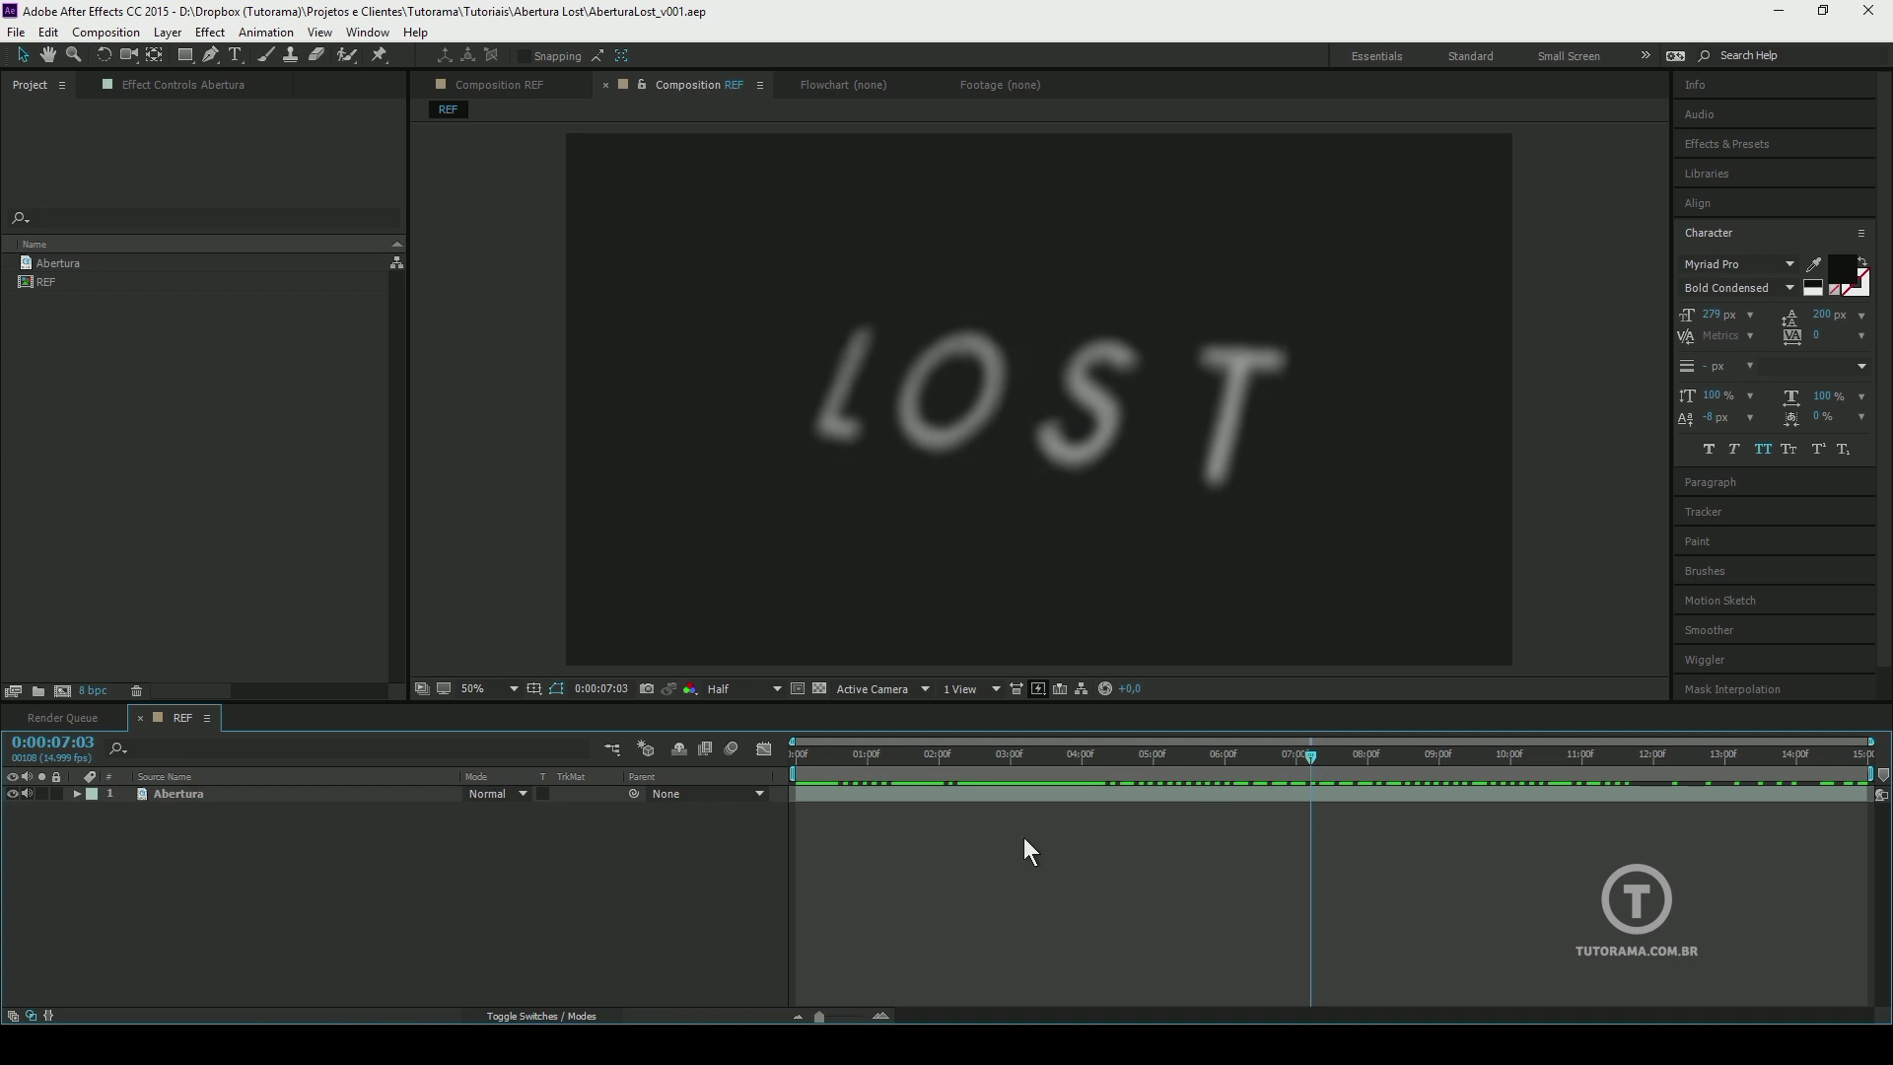
Create a composition named Abertura with the HDV/HDTV 720 29.97 preset and a duration of 15 seconds
left_click(60, 692)
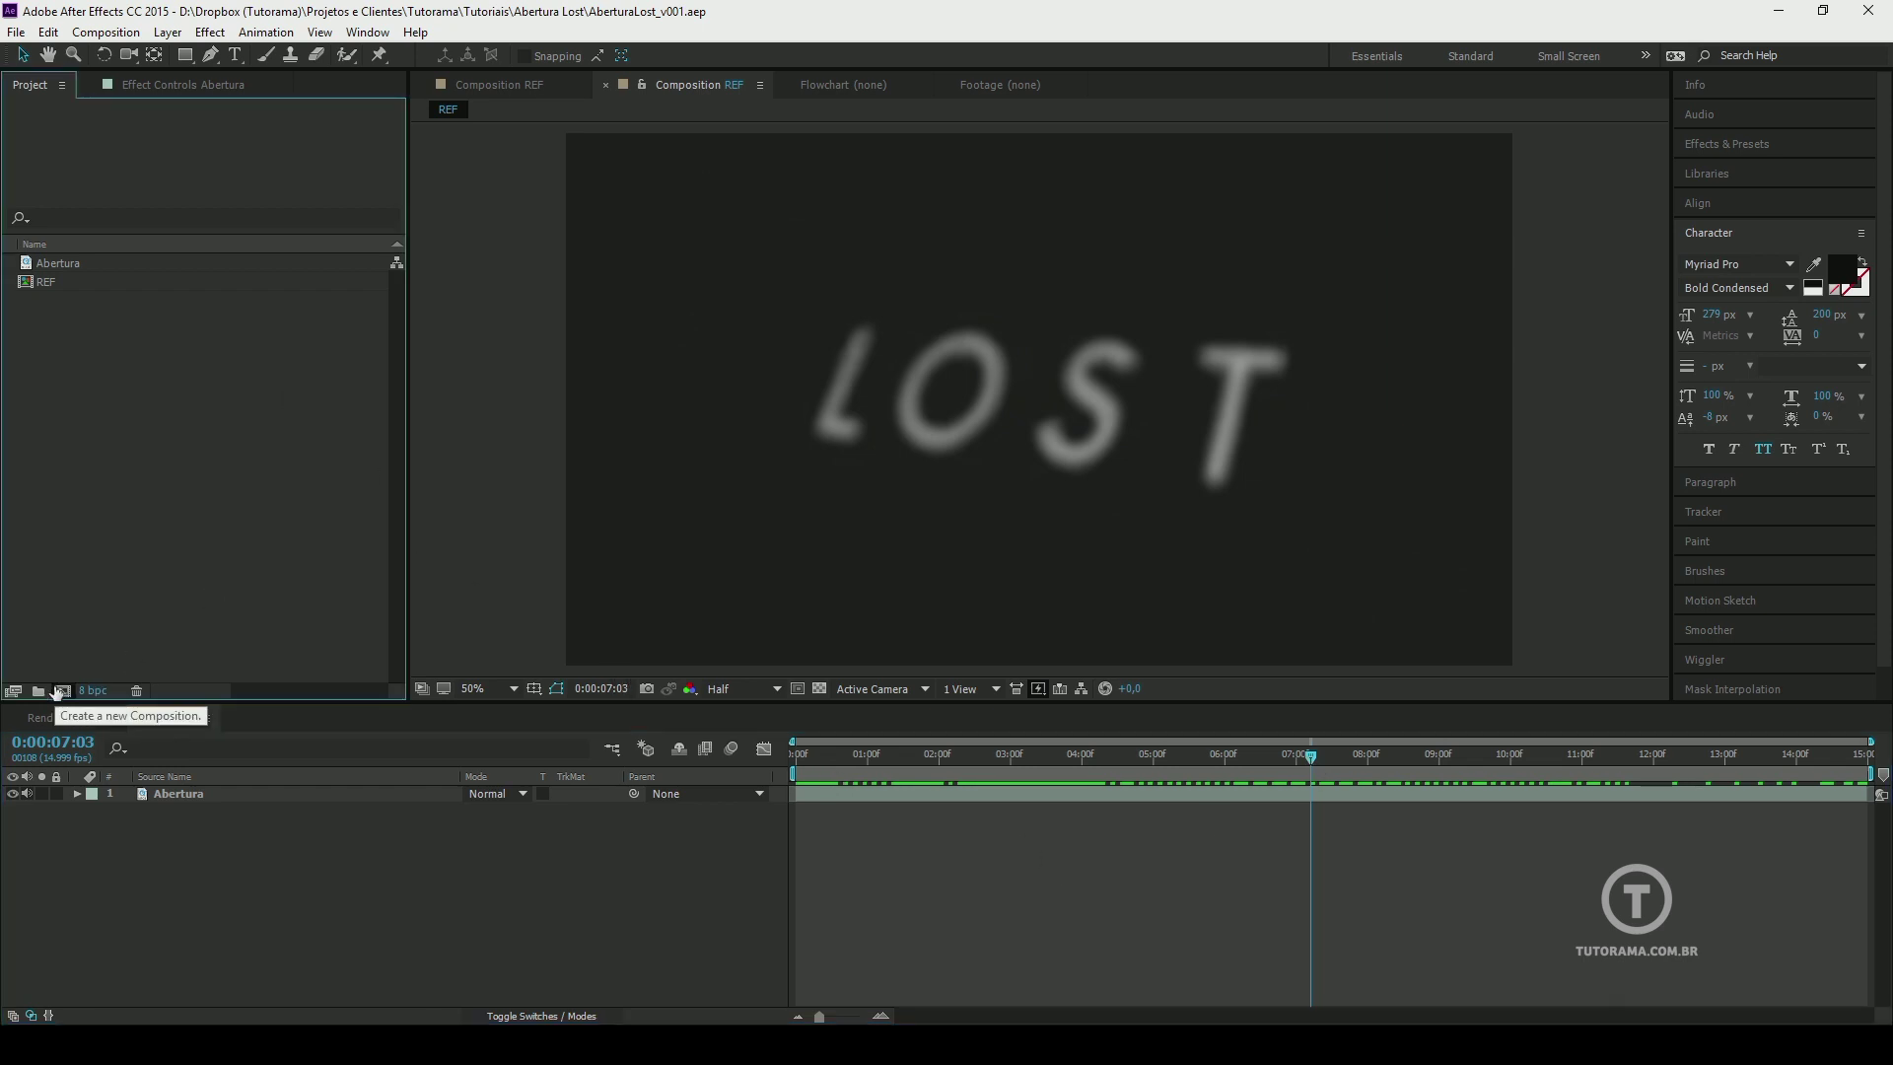
left_click(60, 691)
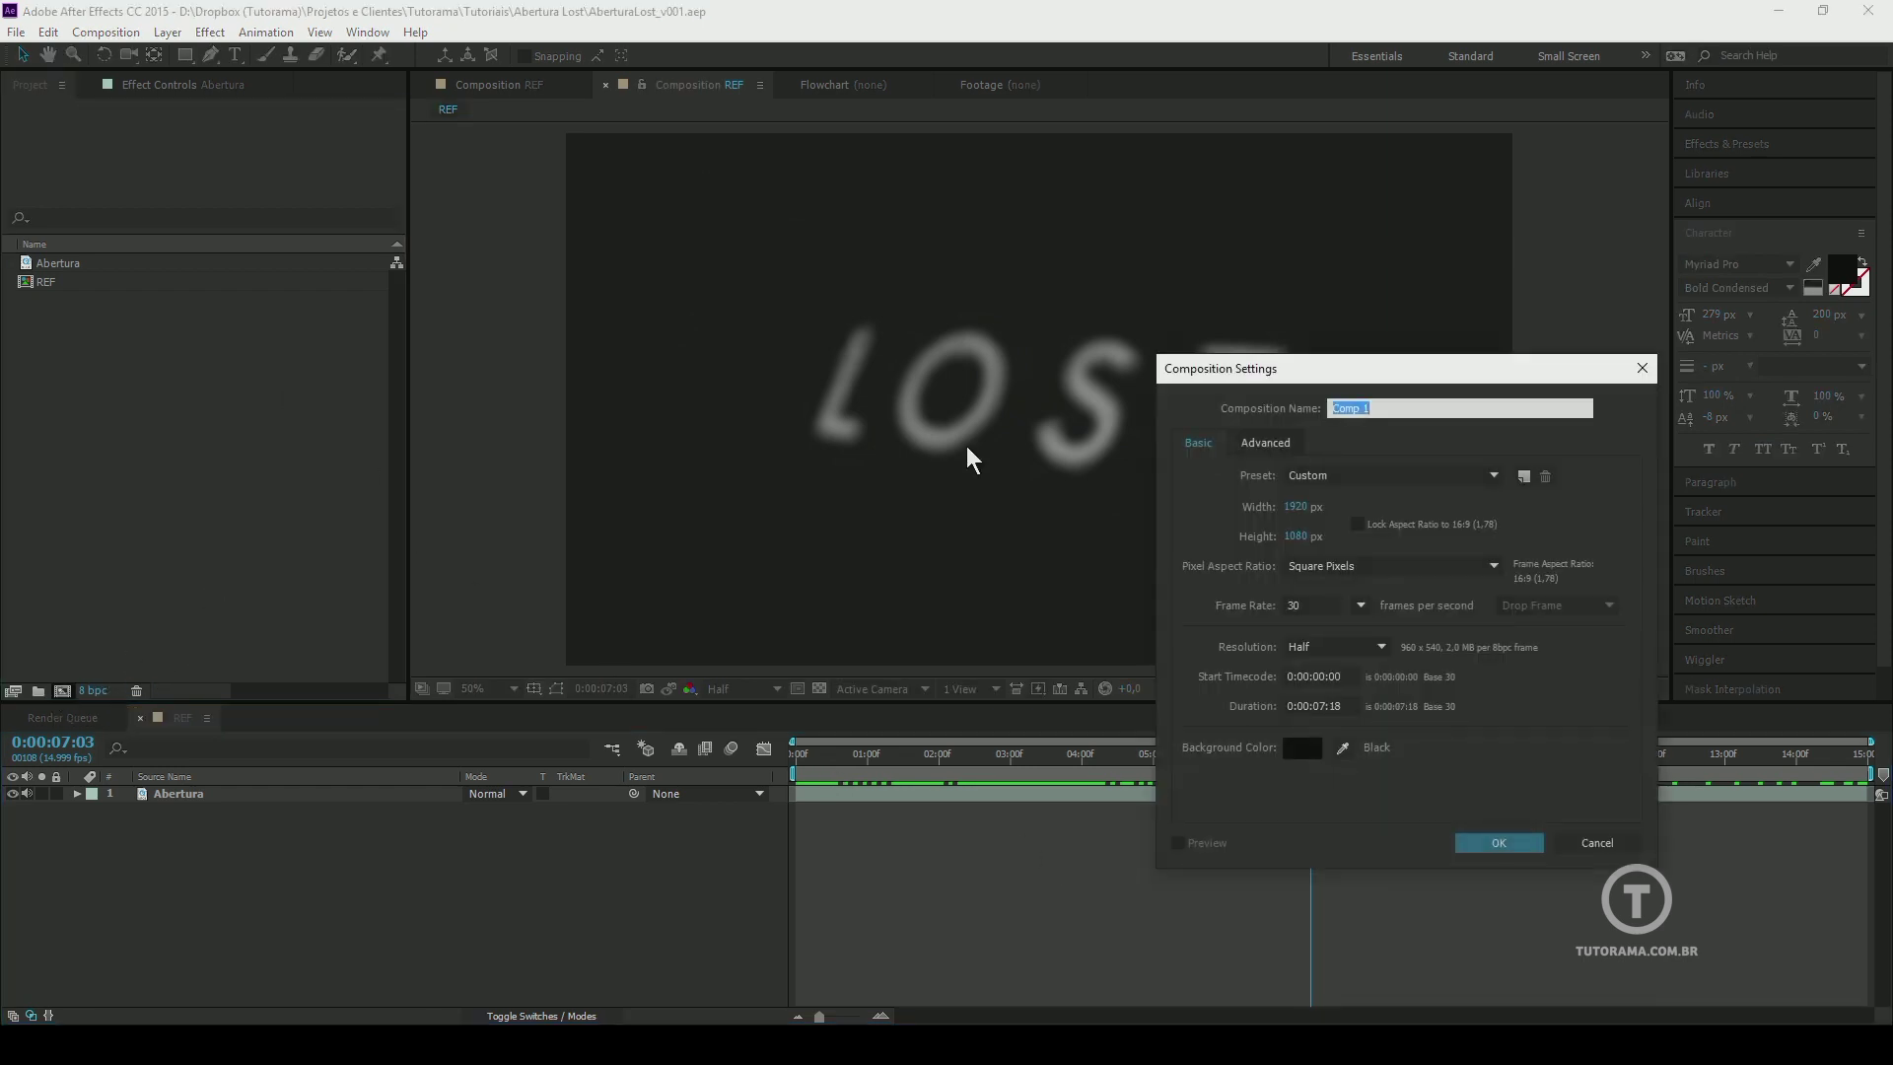
left_click_drag(1316, 372, 900, 385)
type("Abertura")
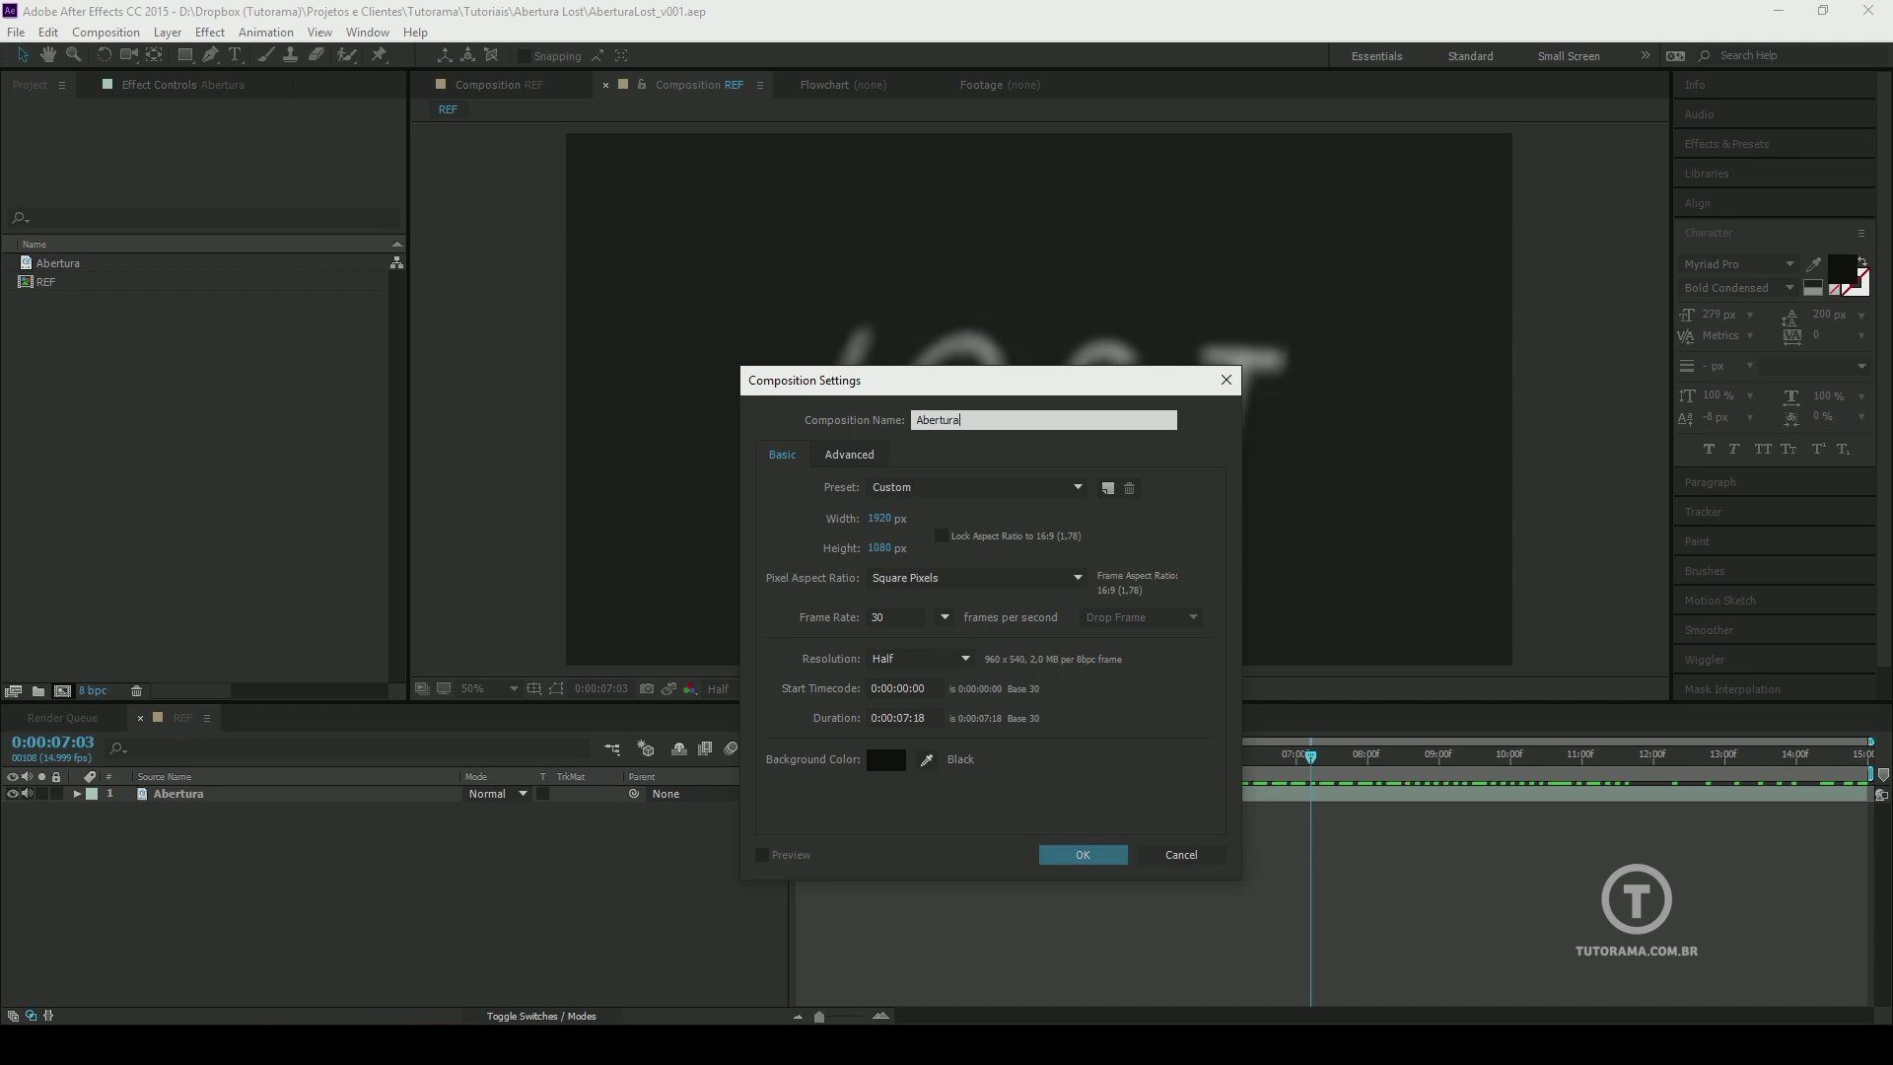
left_click(909, 488)
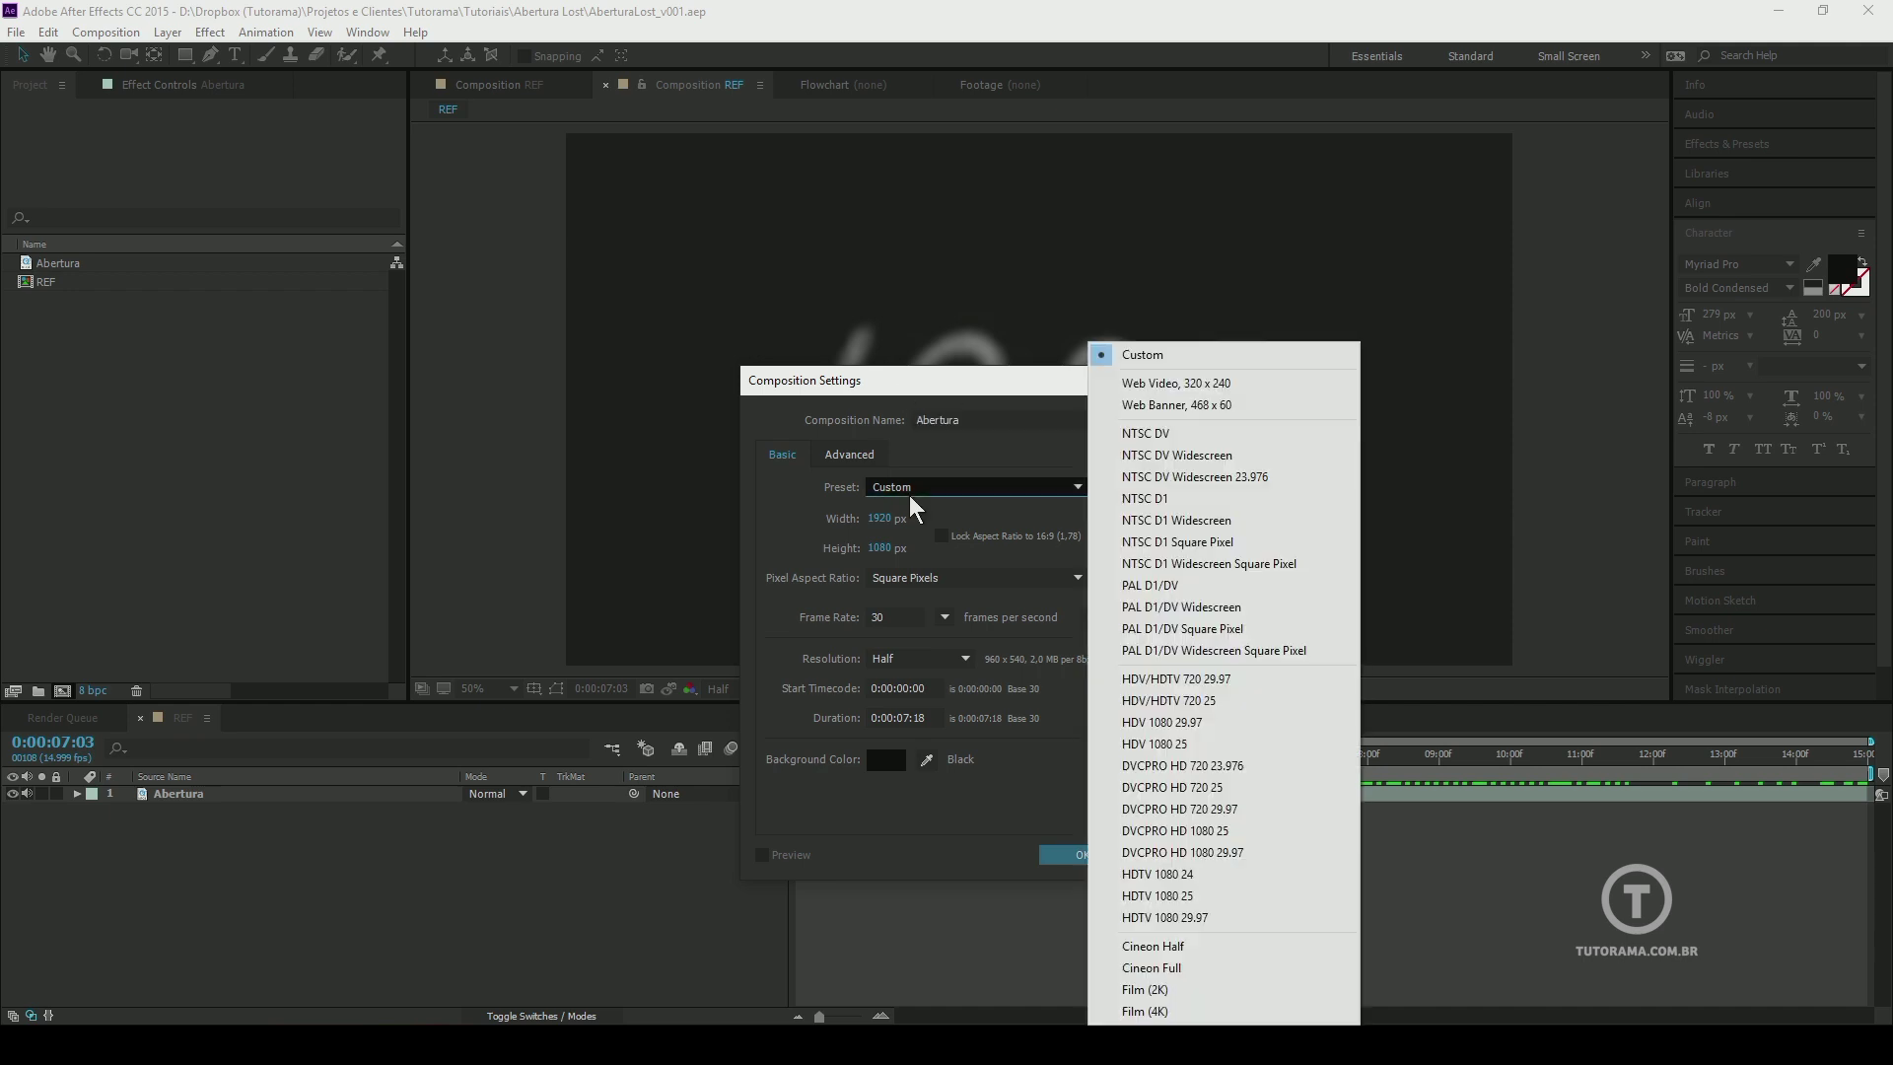
left_click(1224, 680)
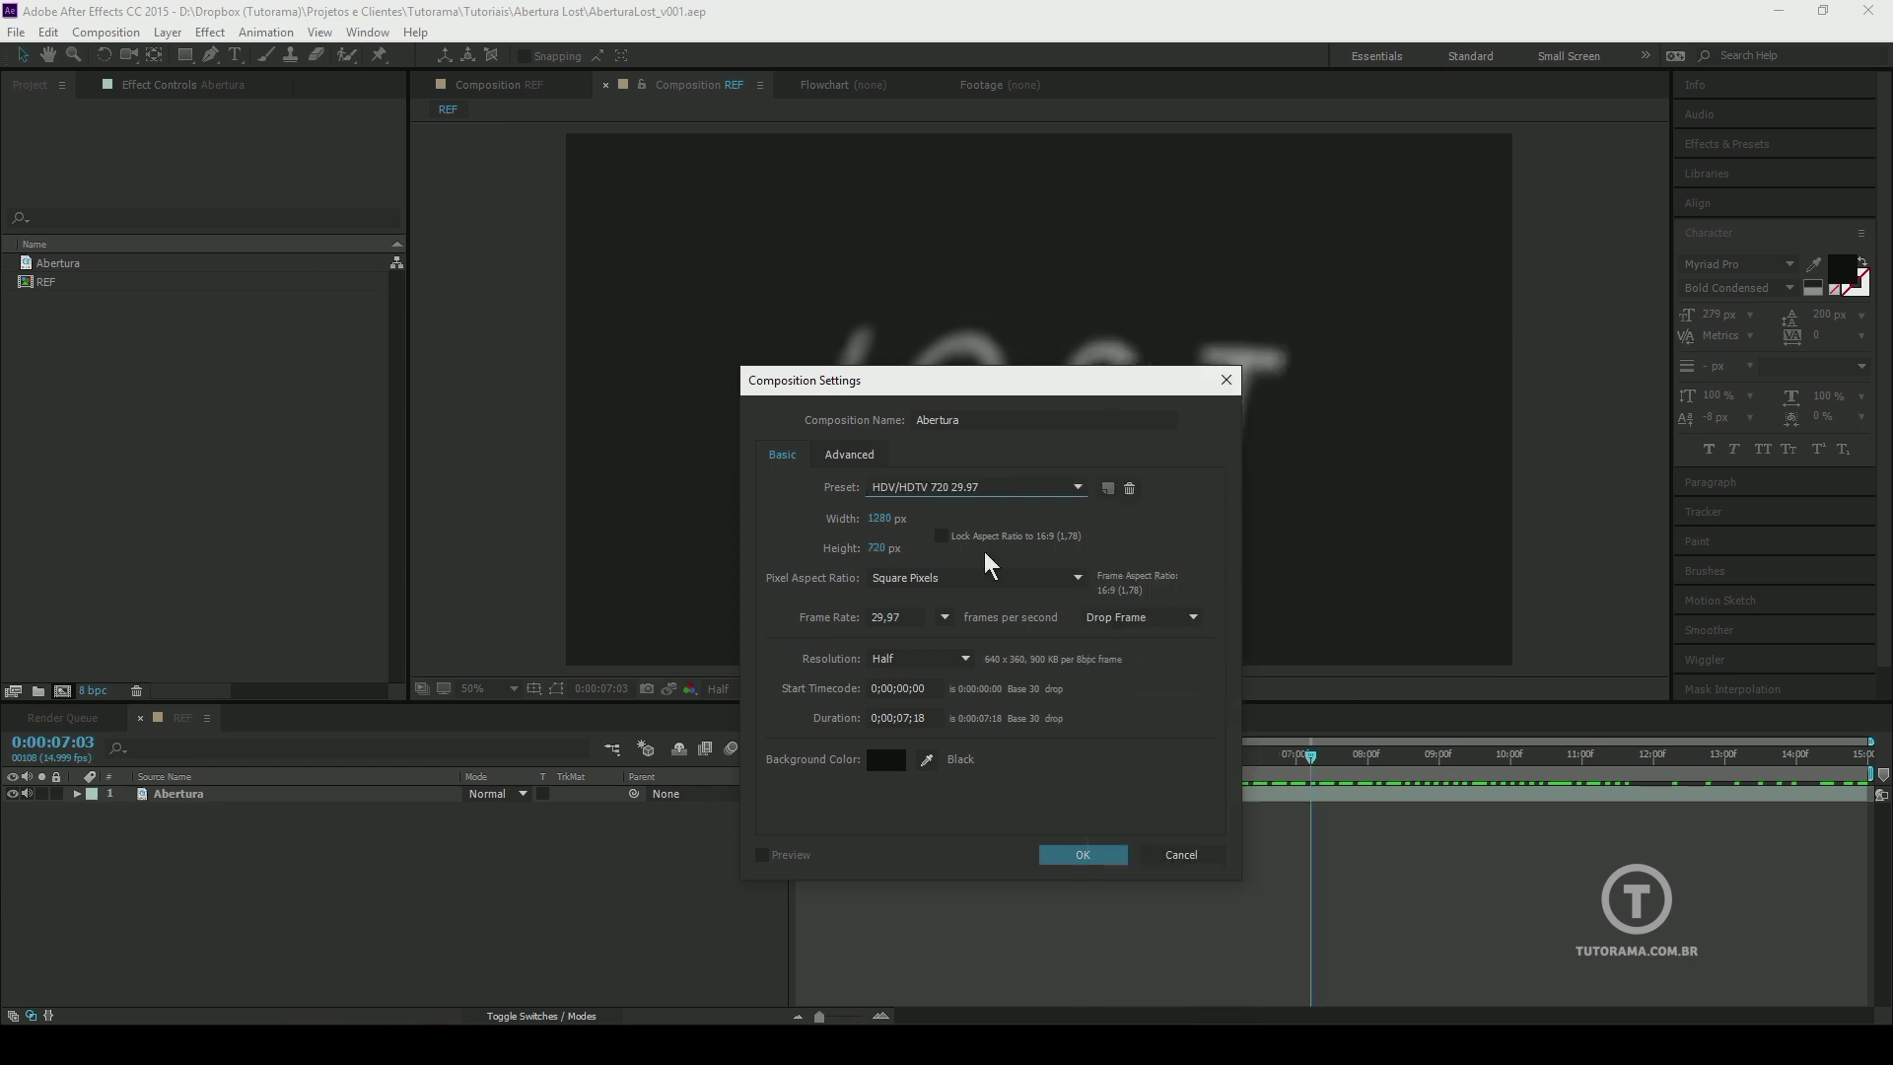
left_click(908, 717)
left_click(1079, 855)
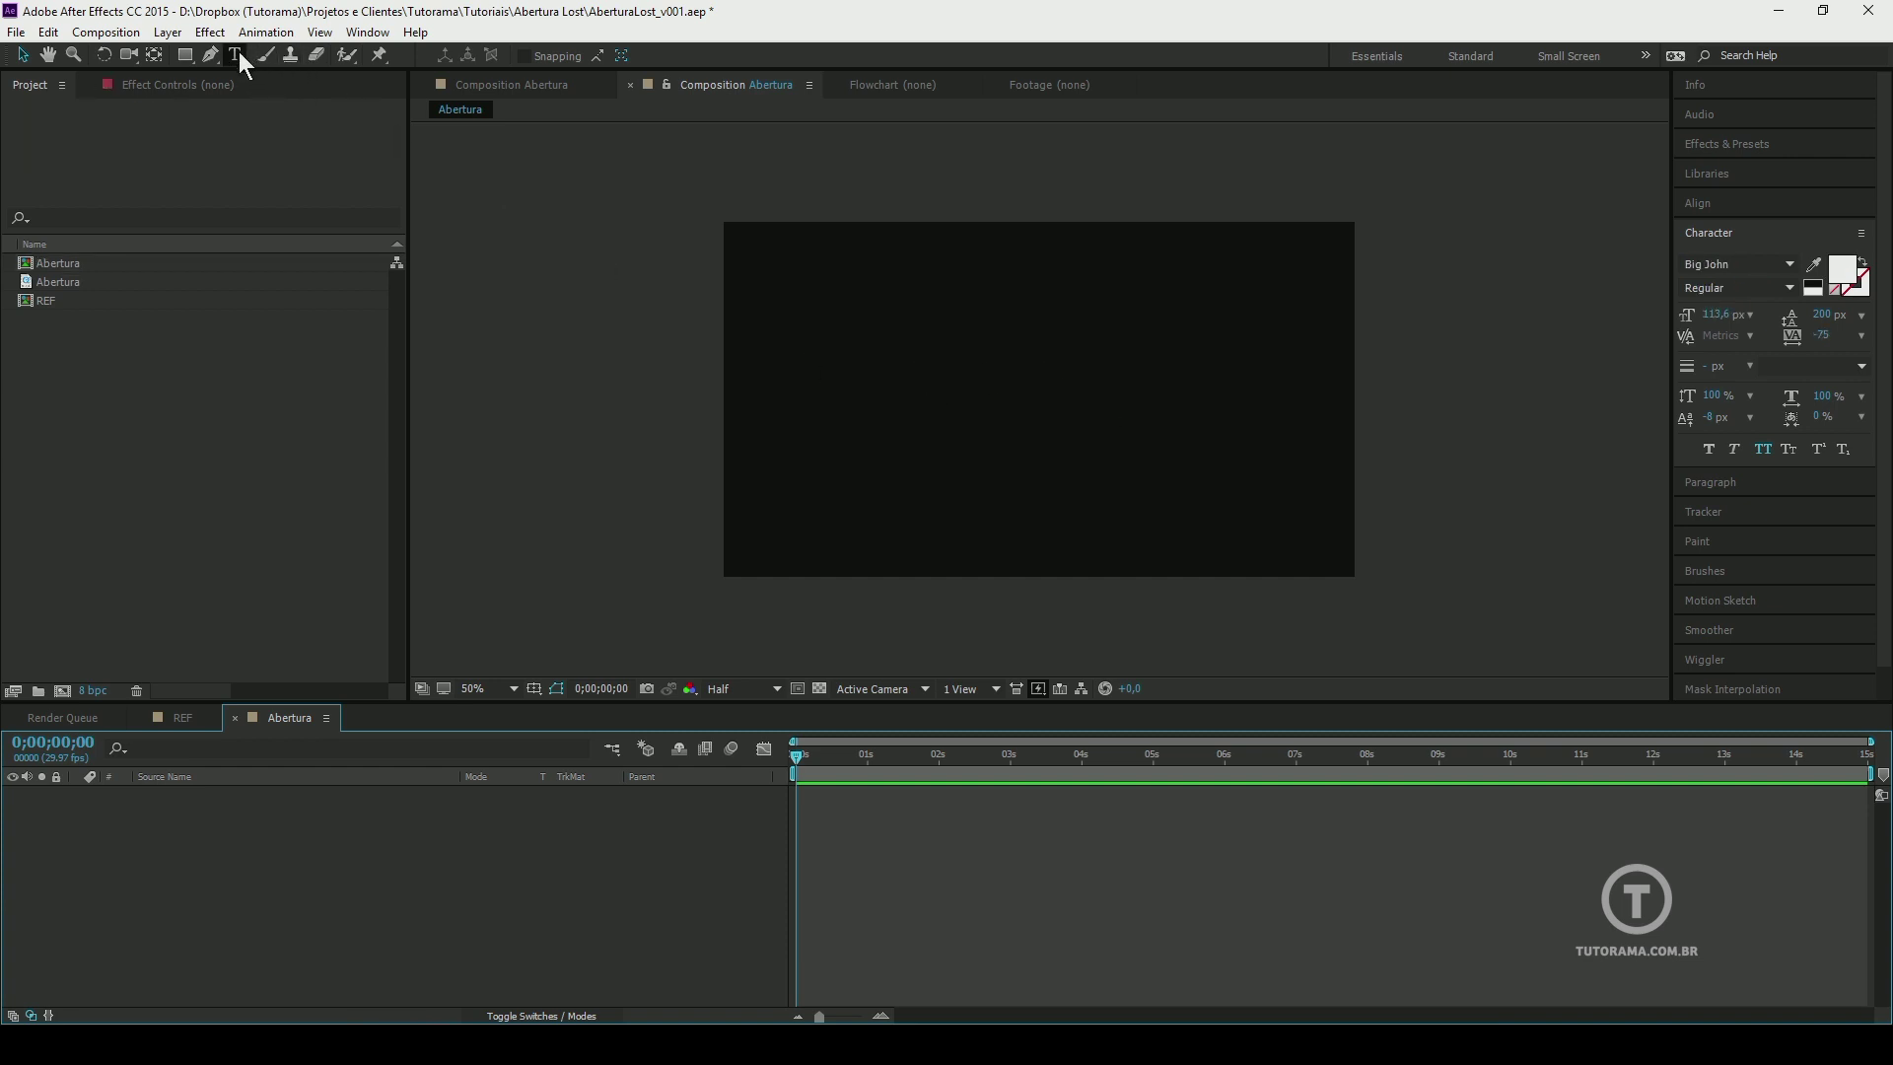
Add the text "Tutorama.com.br" to the composition and move it to the centre of the frame
left_click(237, 57)
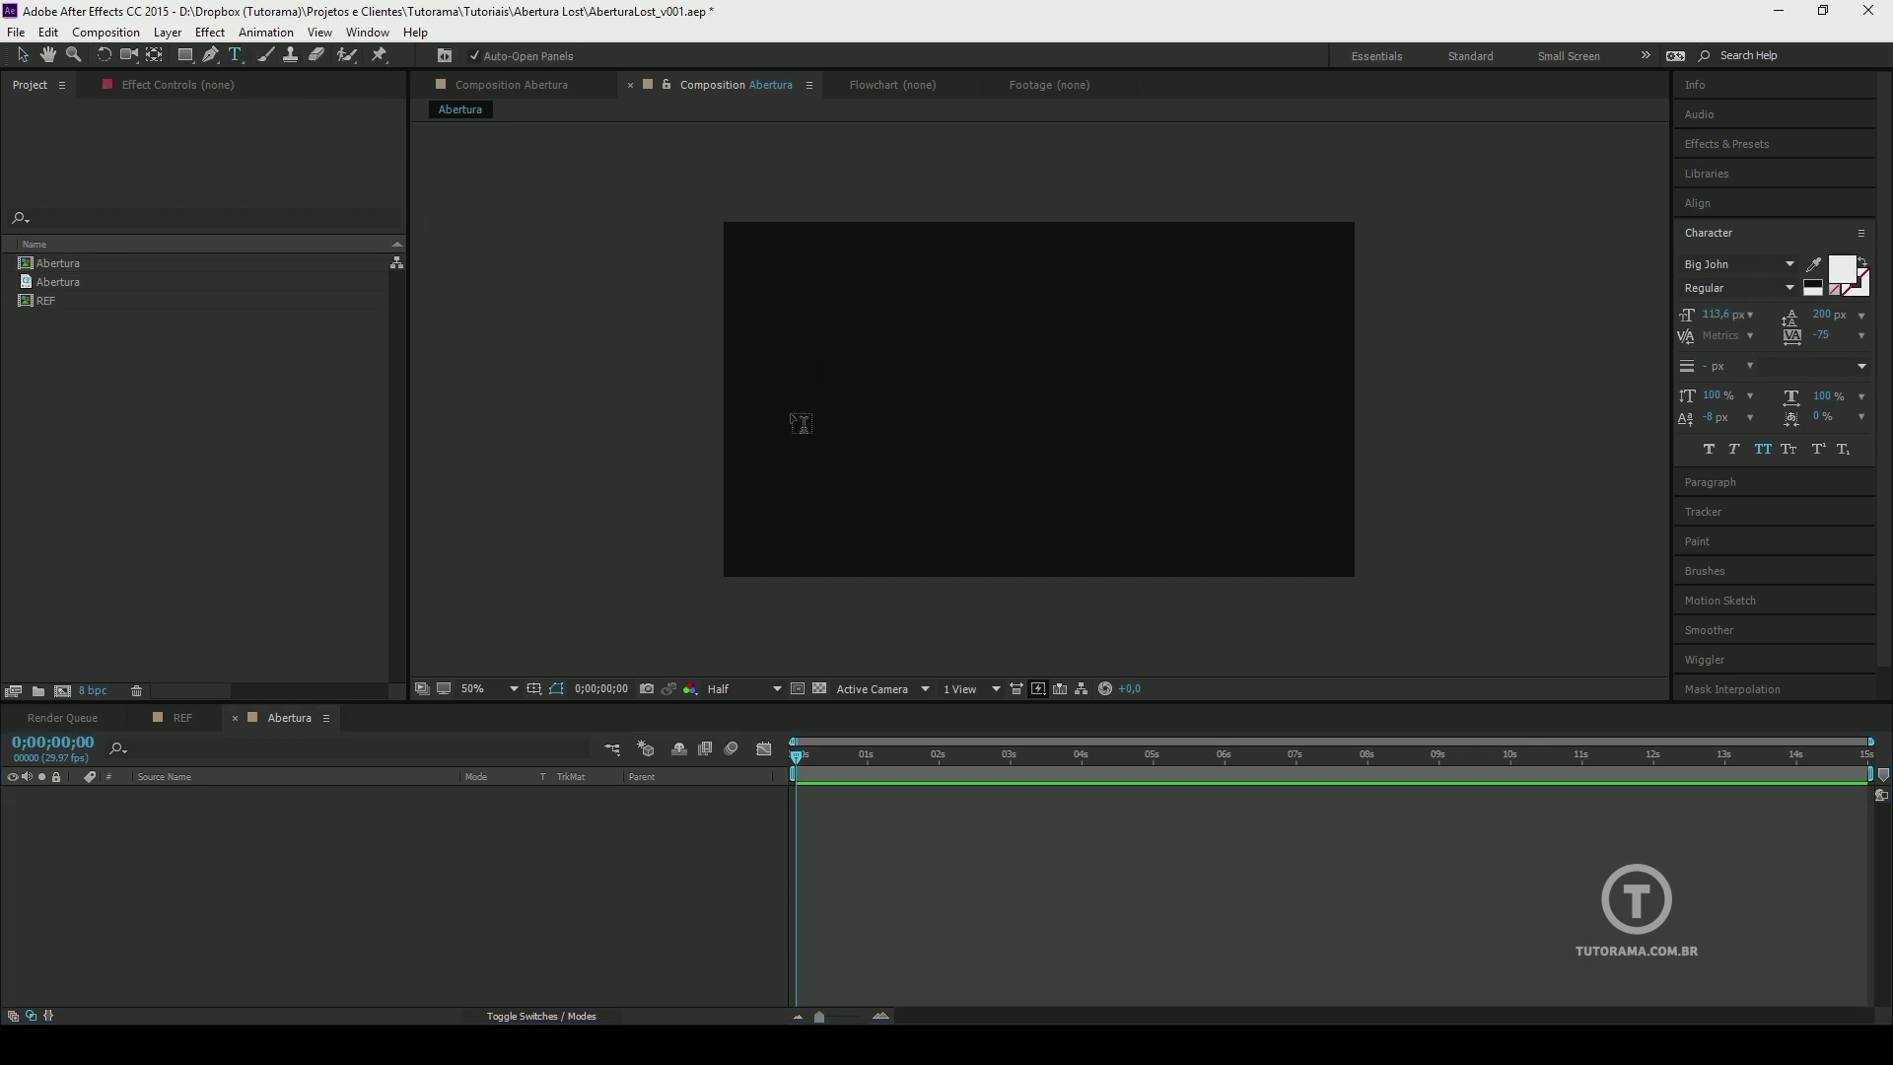
left_click(851, 414)
type("Tutorama.com.br")
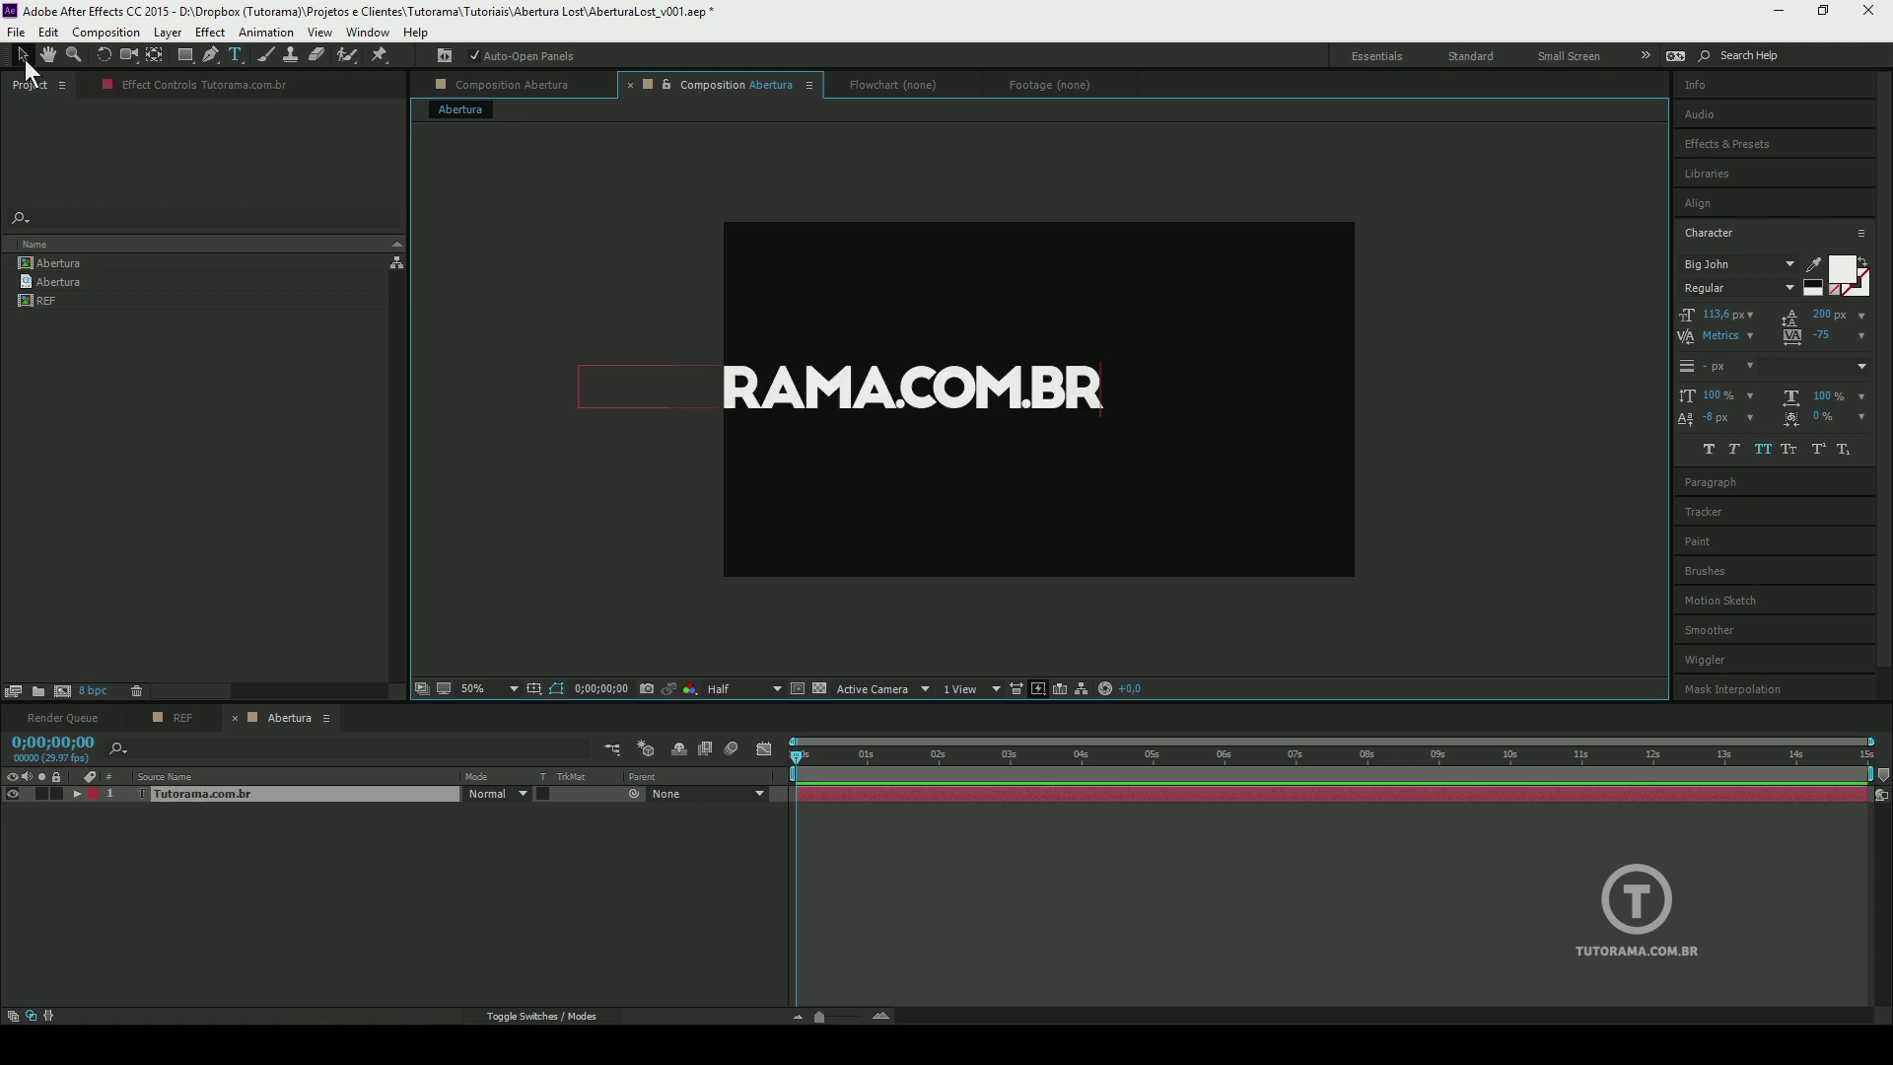
left_click(25, 61)
left_click_drag(866, 388, 1071, 402)
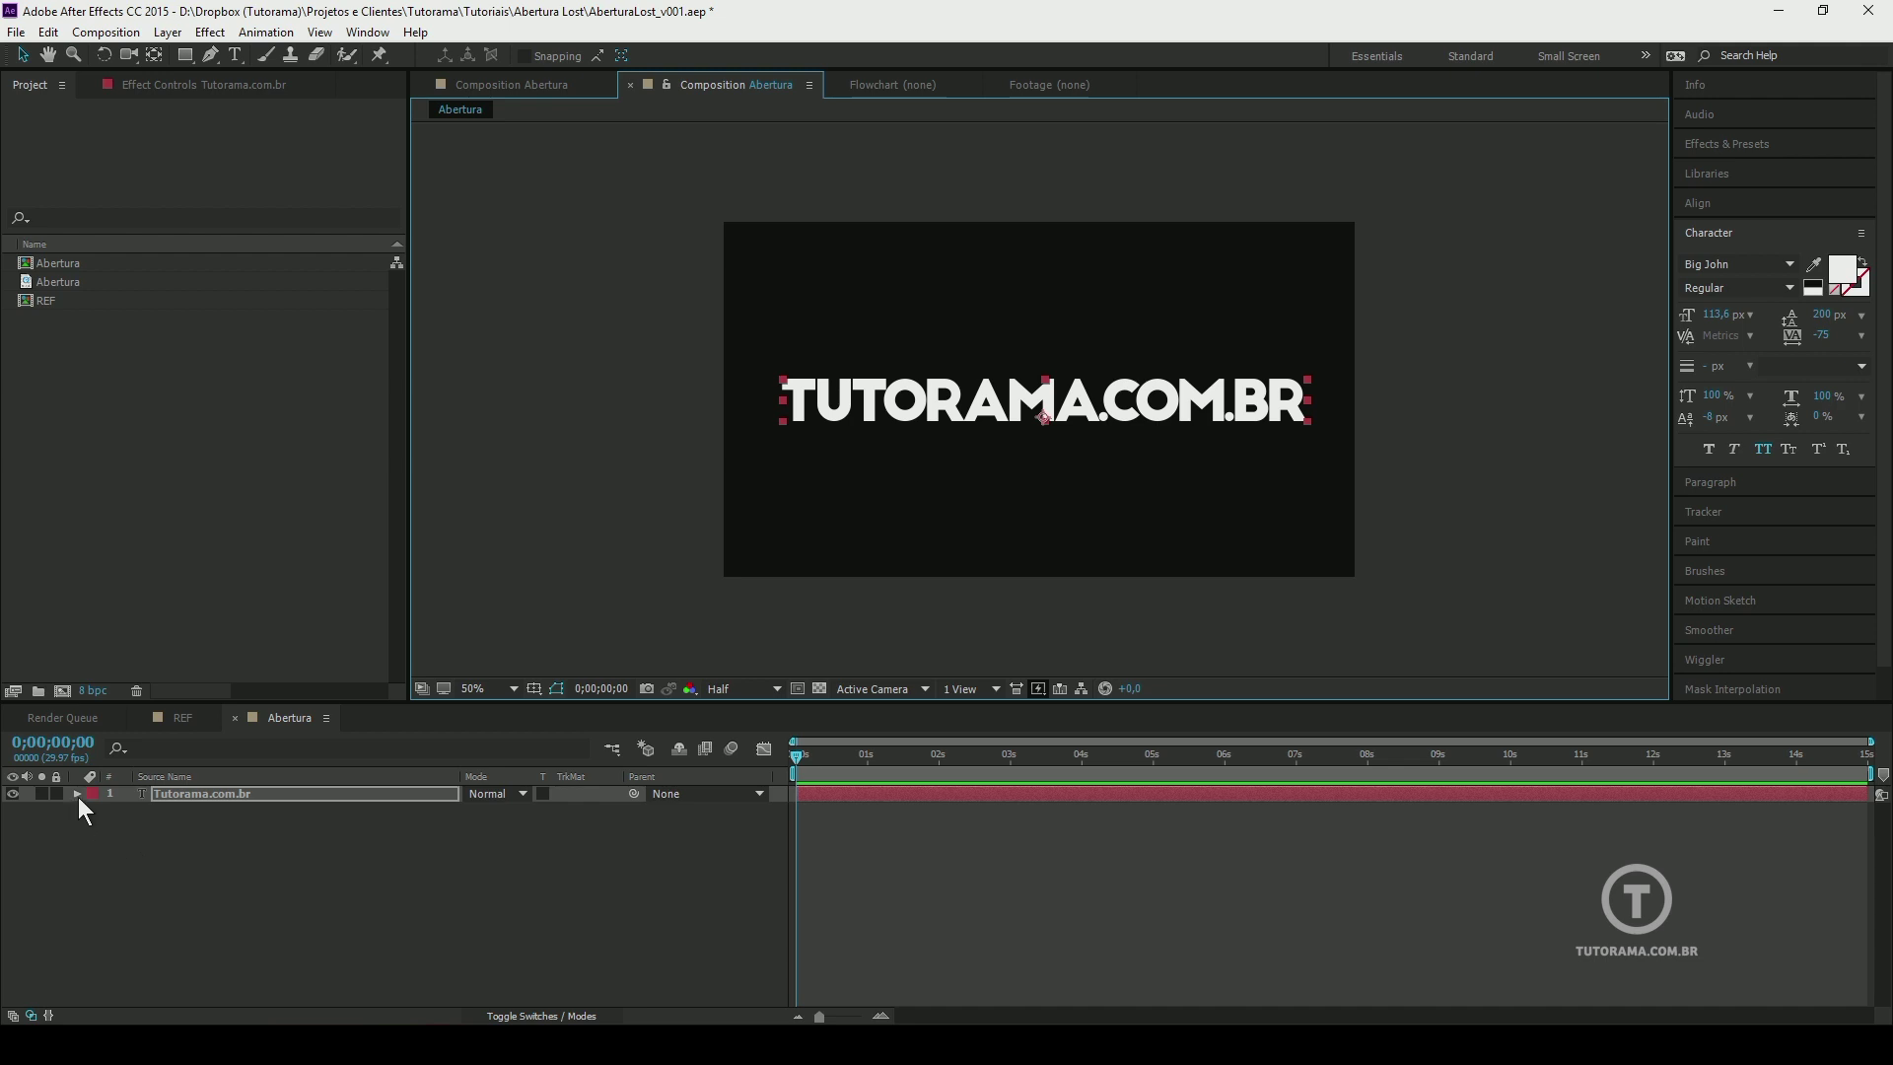
Turn the Tutorama.com.br text layer into a 3D layer and deselect it
left_click(590, 1018)
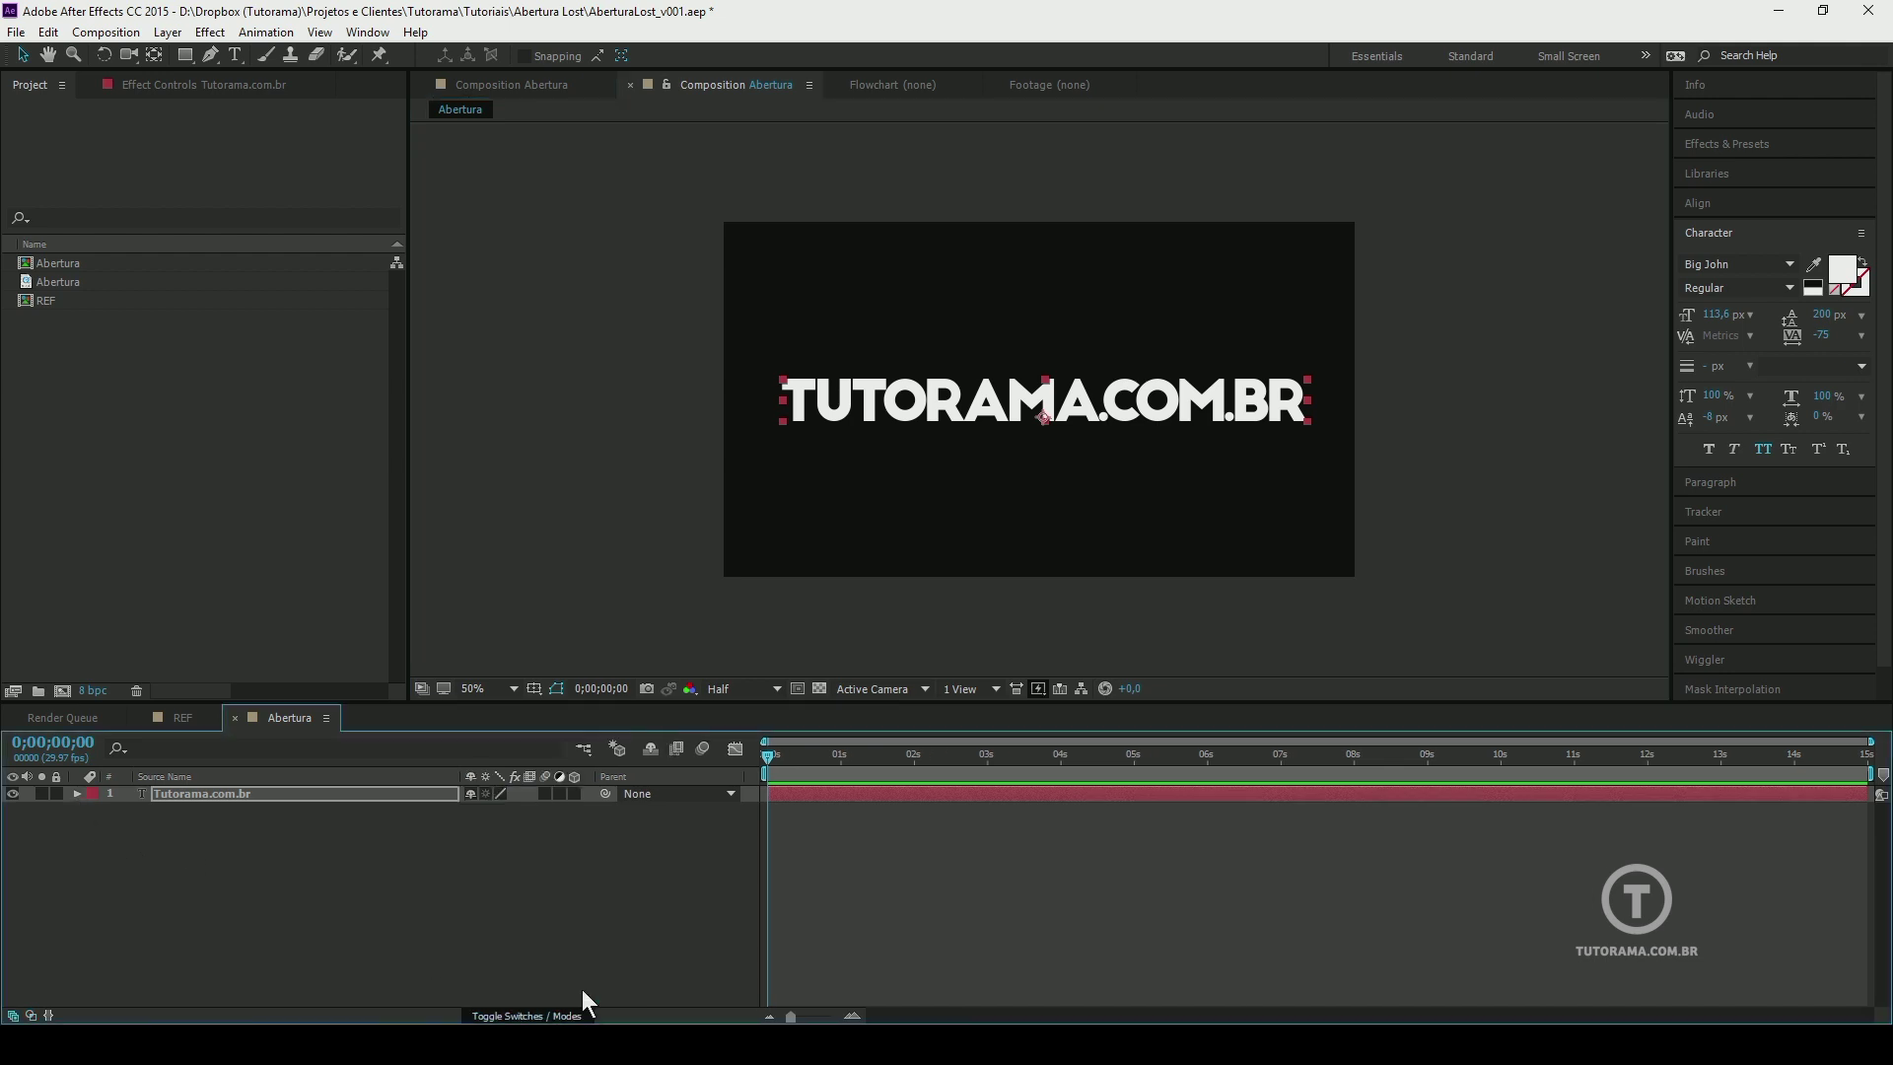
left_click(576, 795)
key("F2")
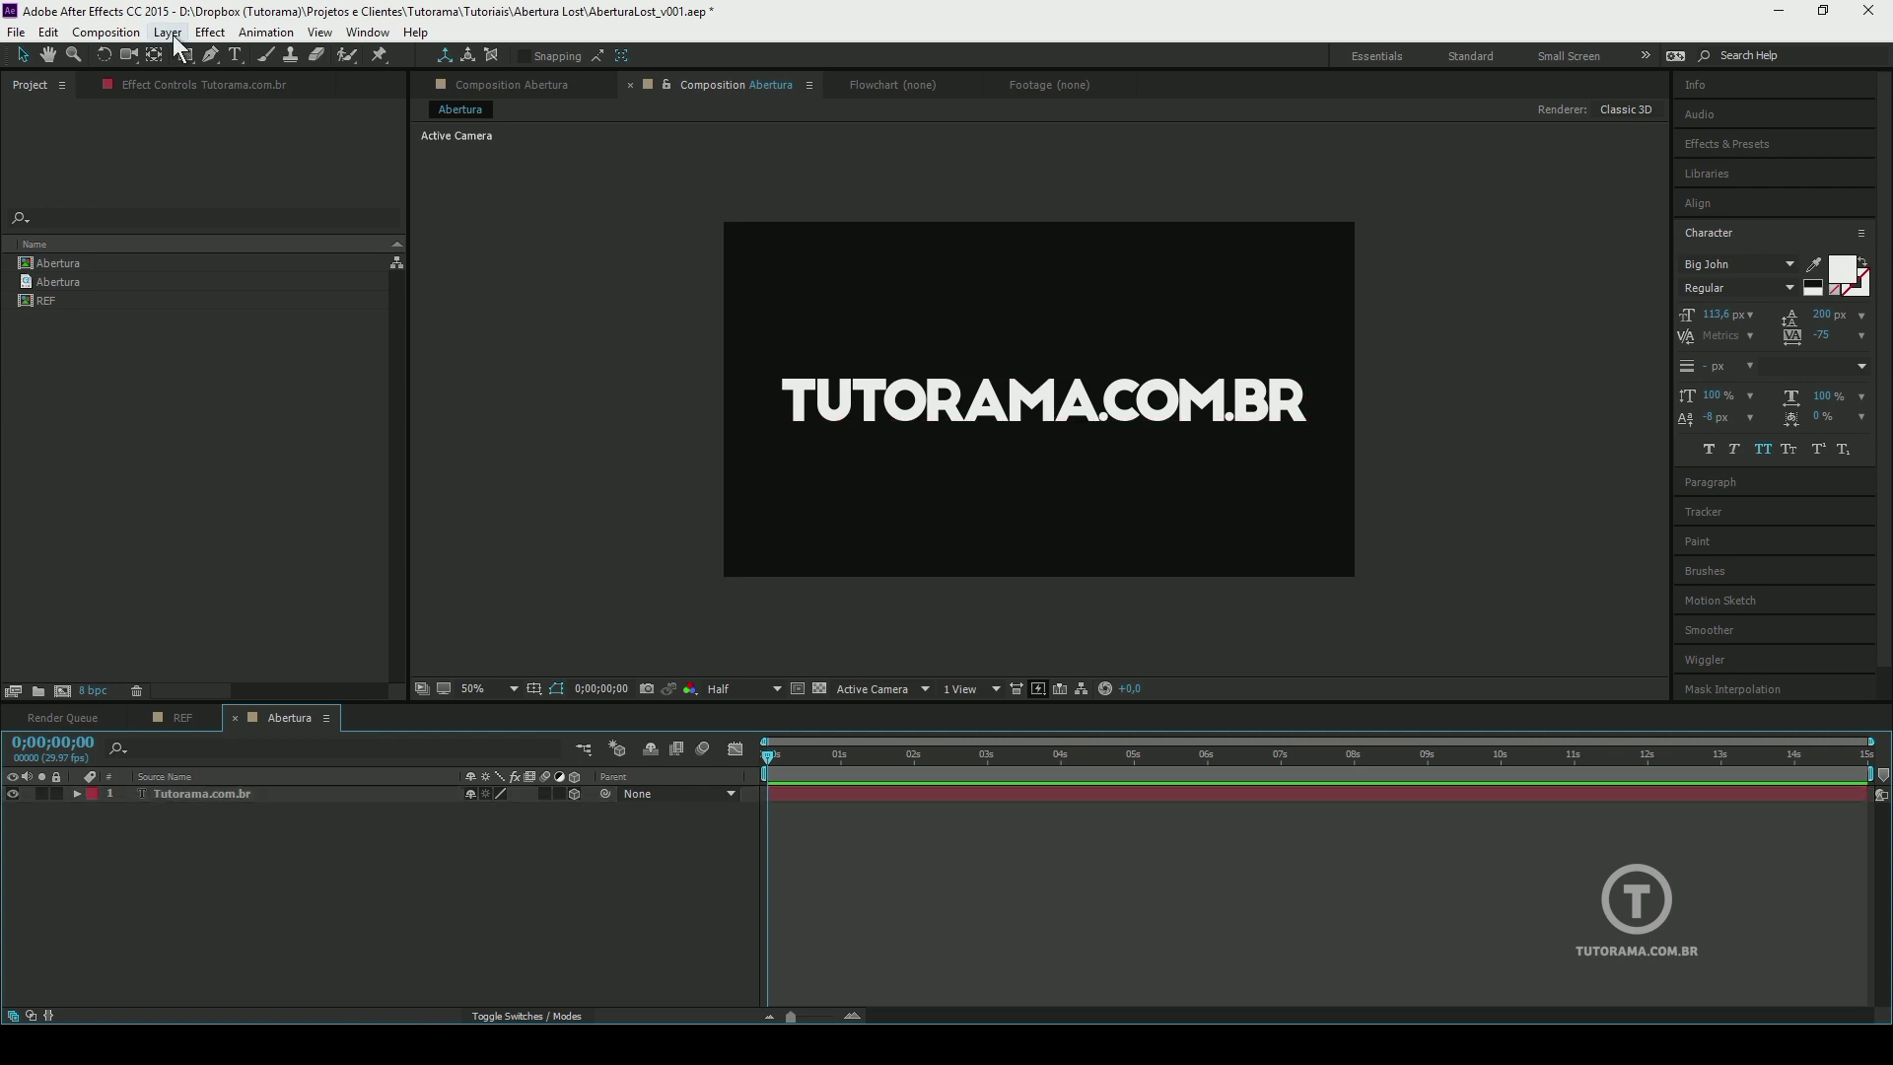
Add a two-node camera with the 50mm preset and depth of field enabled
left_click(173, 34)
mouse_move(176, 56)
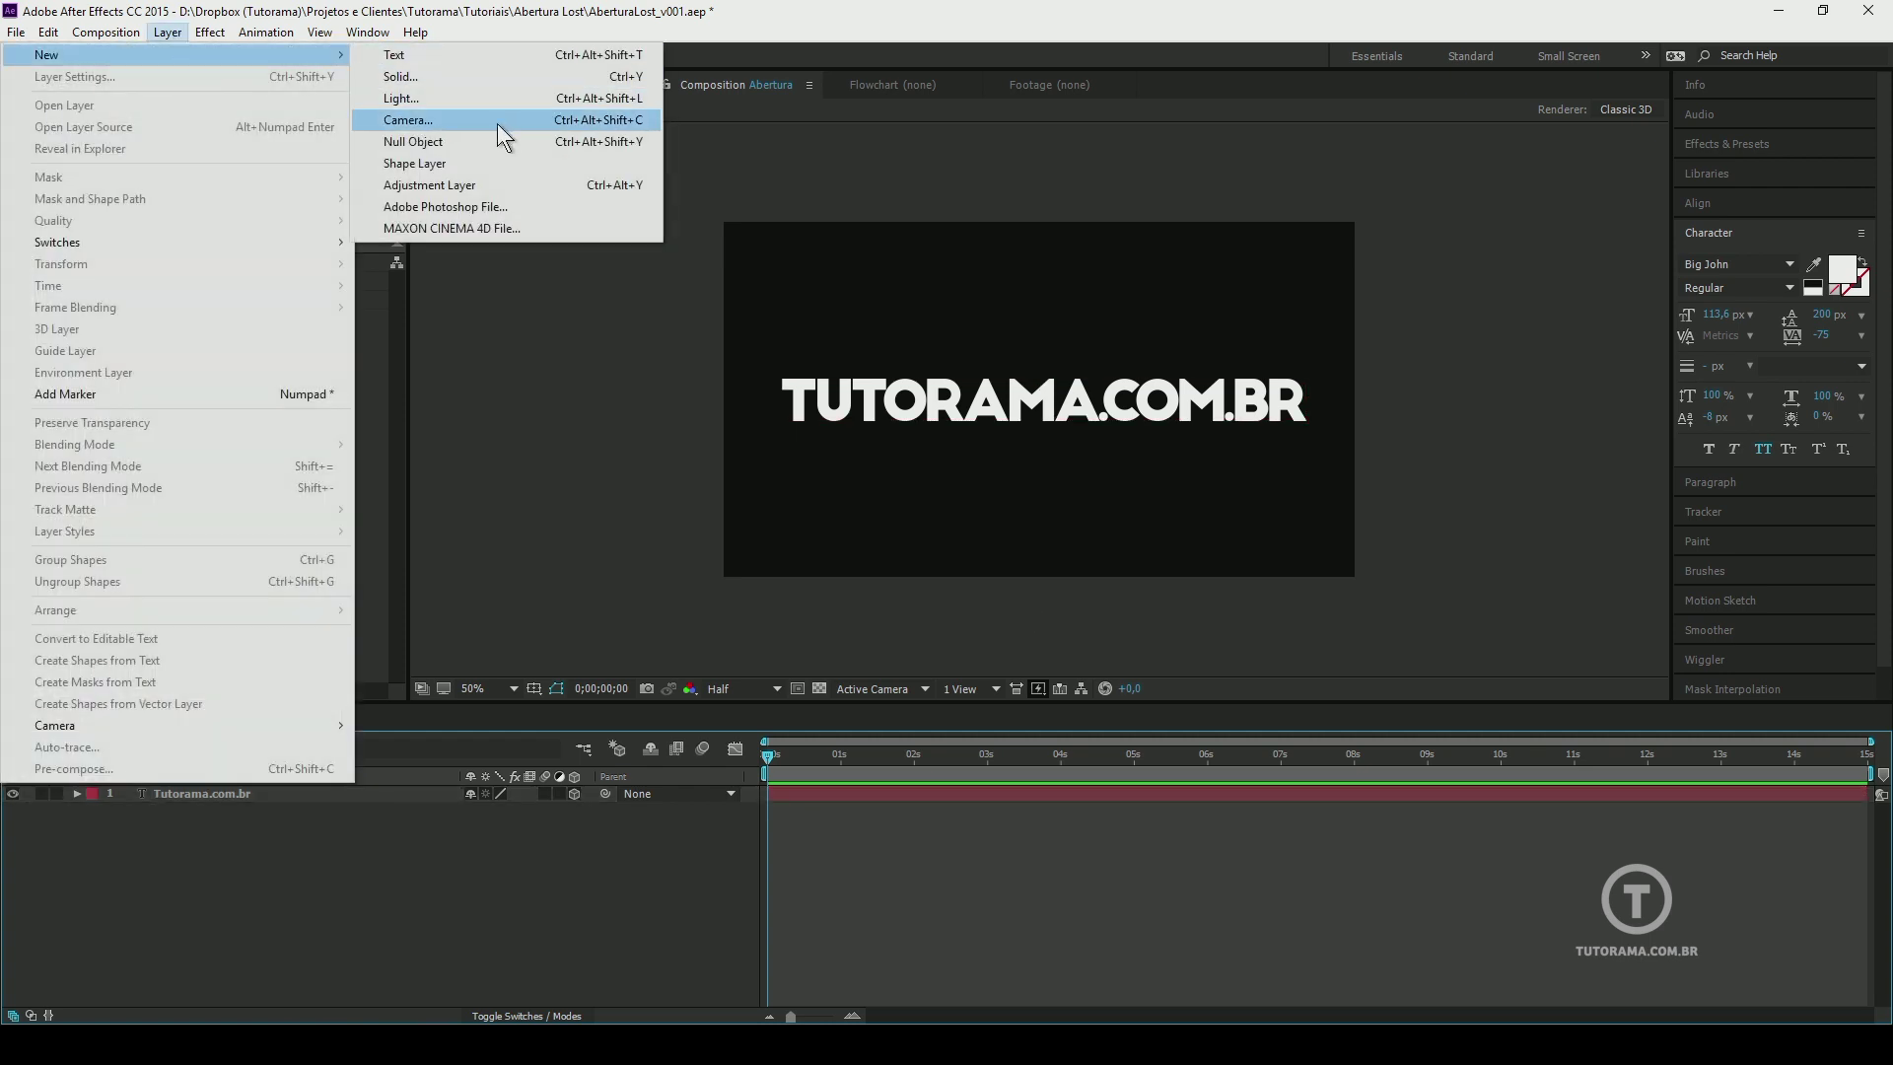
left_click(497, 122)
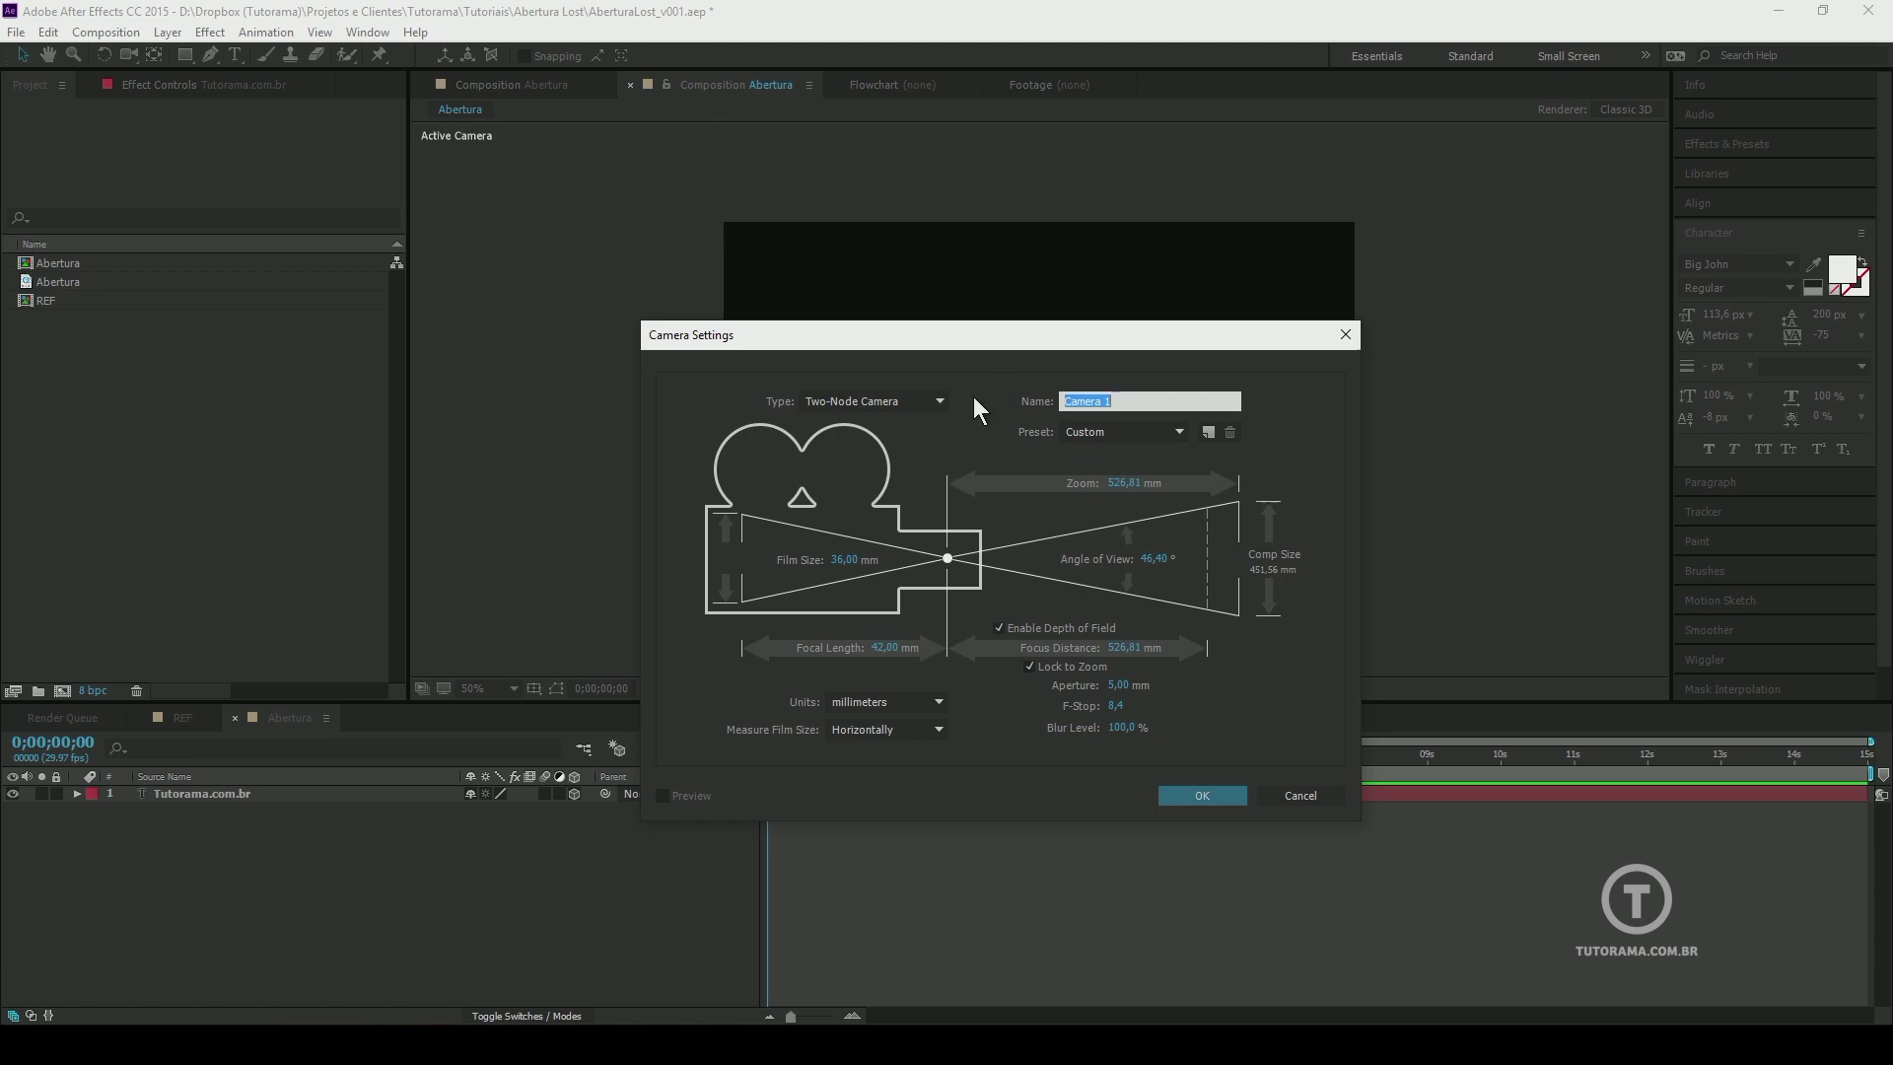
left_click(1144, 430)
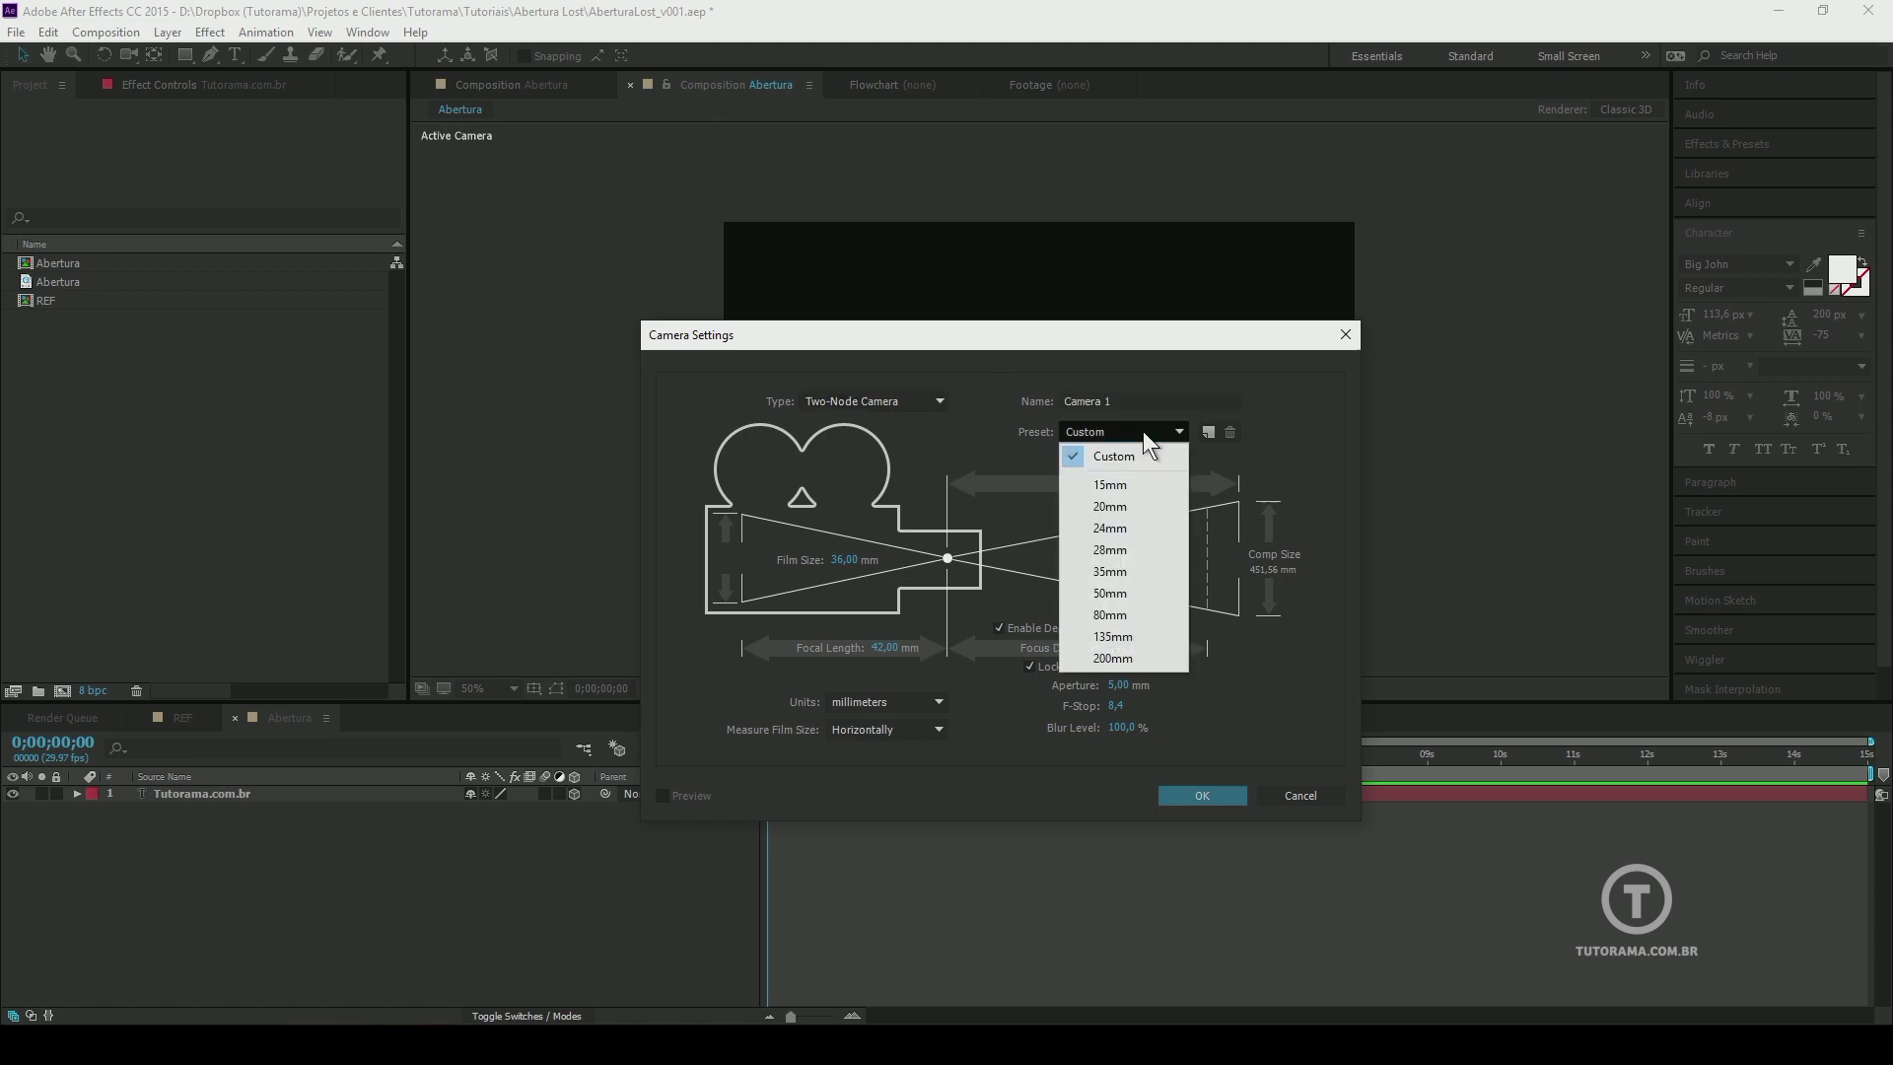
left_click(1112, 593)
left_click(1053, 629)
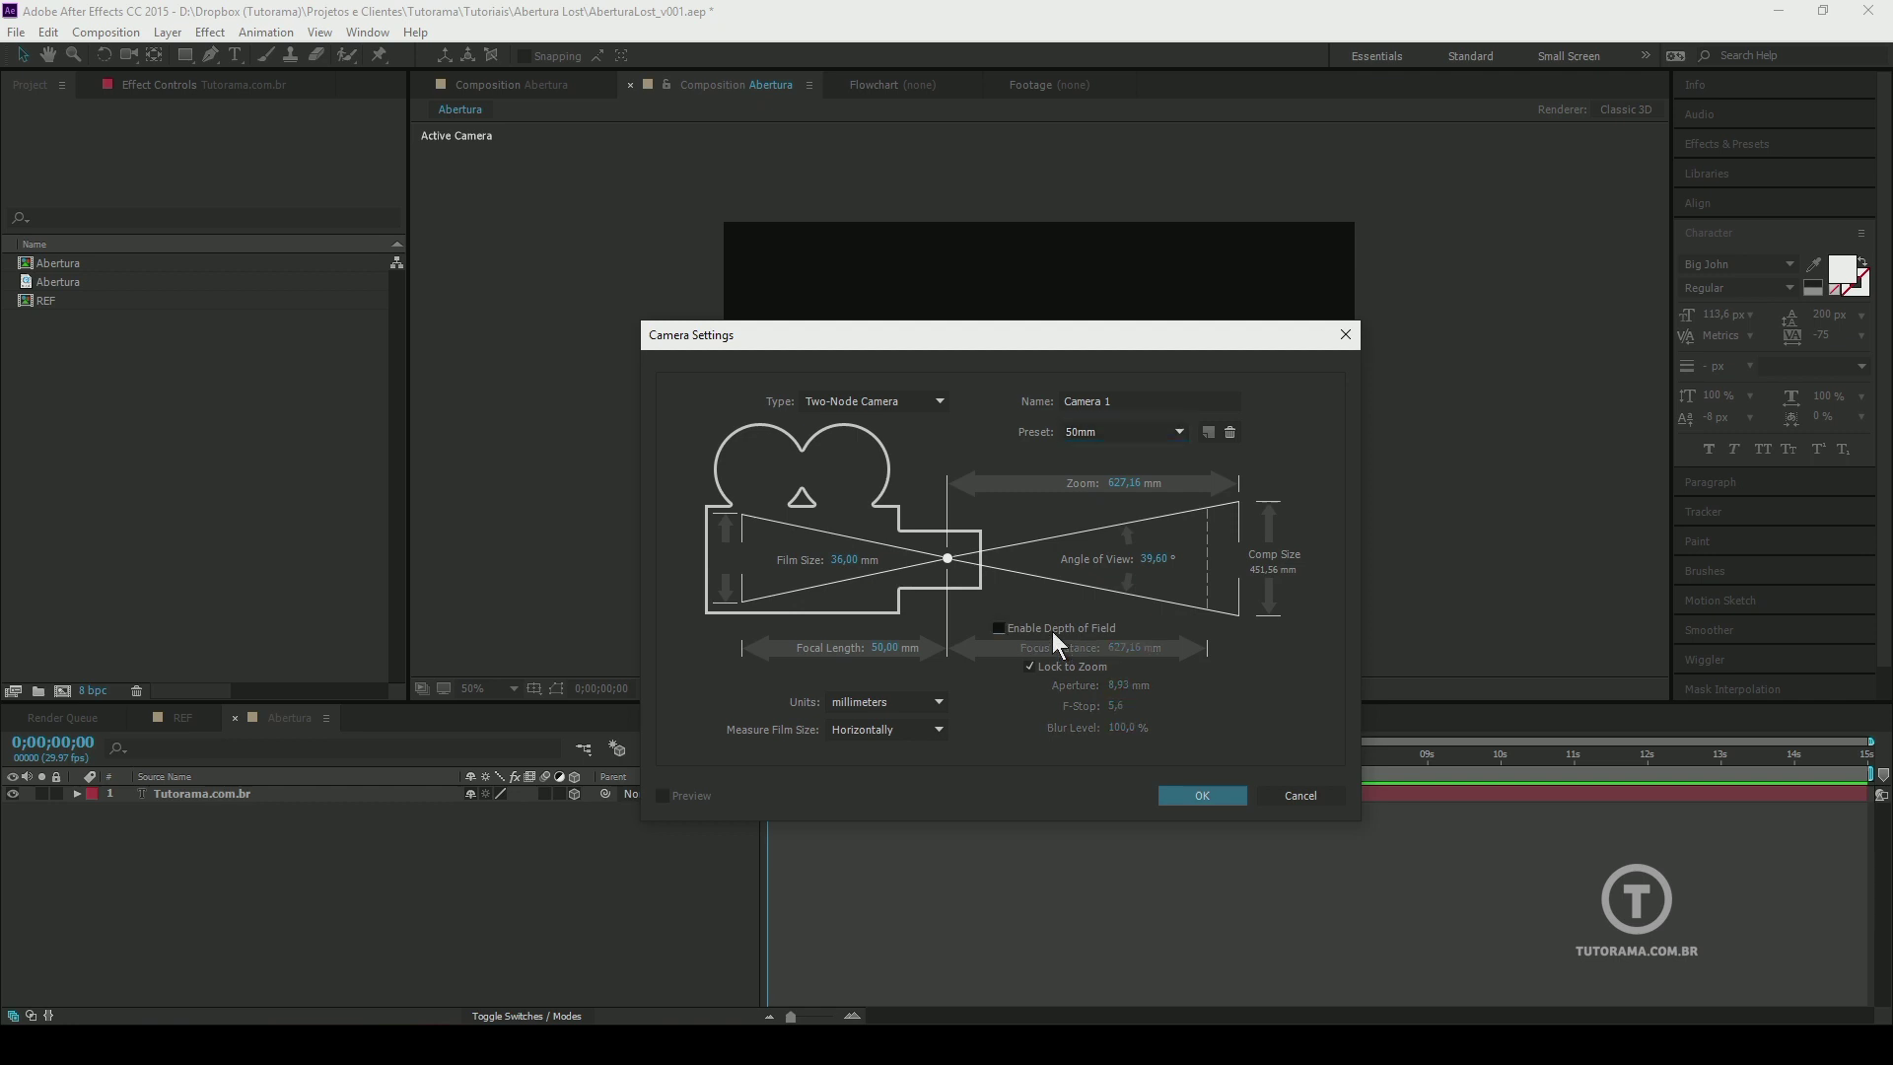
left_click(1053, 636)
left_click(1185, 793)
Inspect the camera and text layout by orbiting Custom View 1, and return to the Active Camera view
left_click(925, 689)
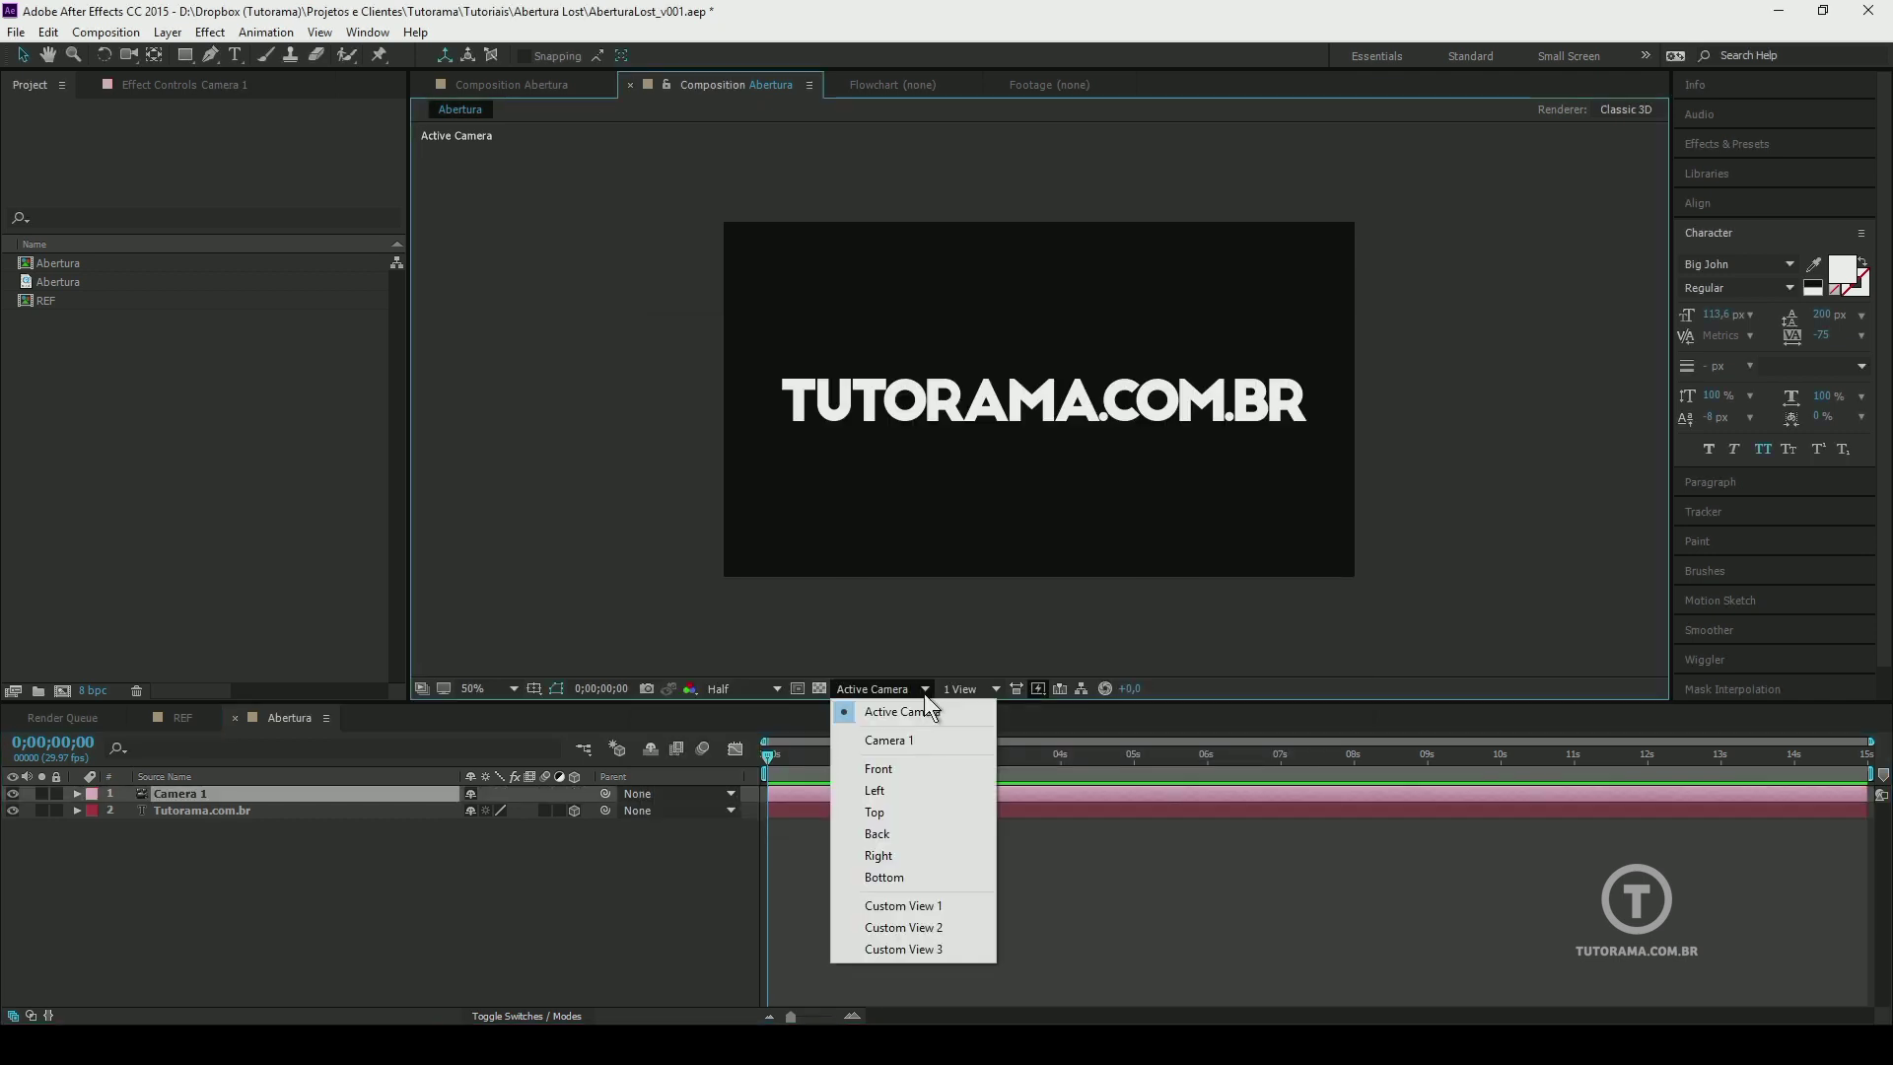
left_click(913, 905)
key("c")
left_click_drag(1058, 508, 990, 454)
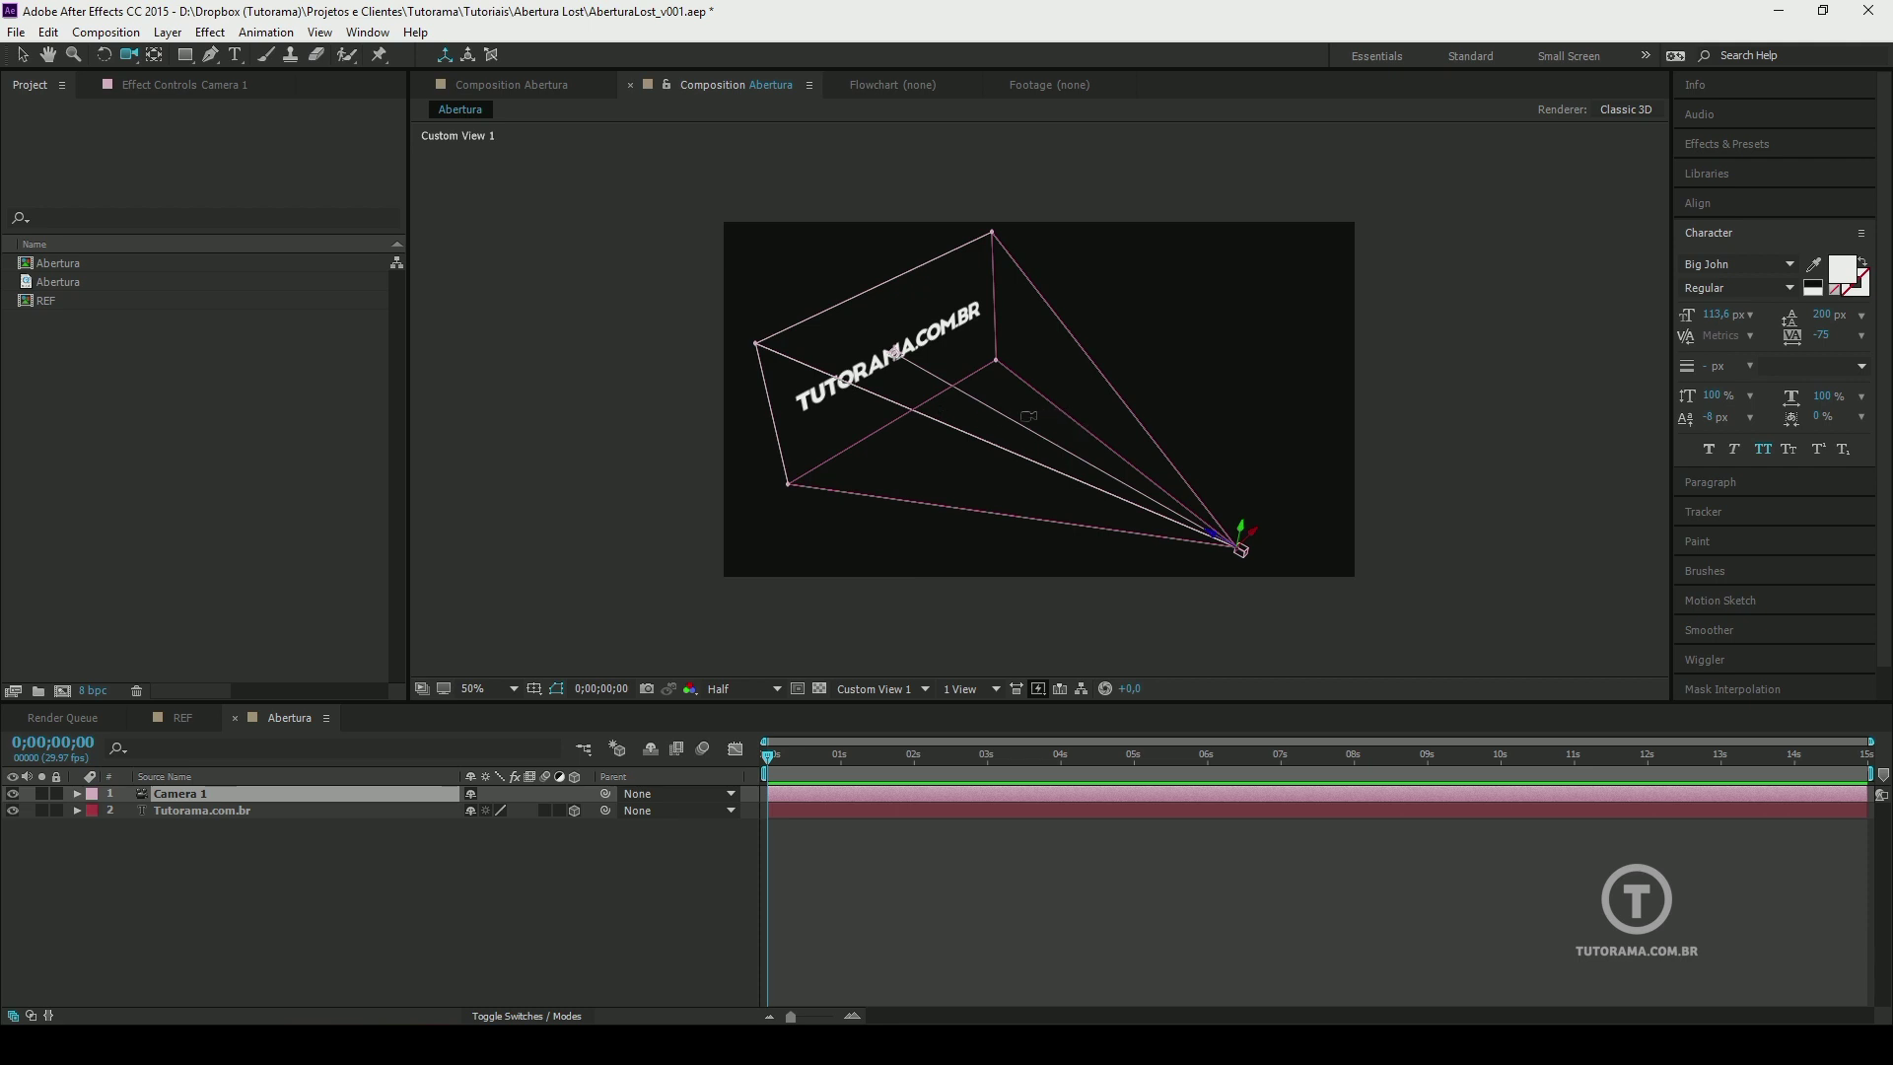
mouse_move(1028, 416)
left_mouse_down()
mouse_move(883, 372)
mouse_move(1057, 392)
mouse_move(917, 394)
mouse_move(1013, 399)
mouse_move(1090, 346)
mouse_move(1095, 312)
mouse_move(1022, 449)
mouse_move(986, 414)
mouse_move(995, 369)
mouse_move(1015, 394)
mouse_move(1001, 412)
mouse_move(1053, 444)
left_mouse_up()
left_click(880, 689)
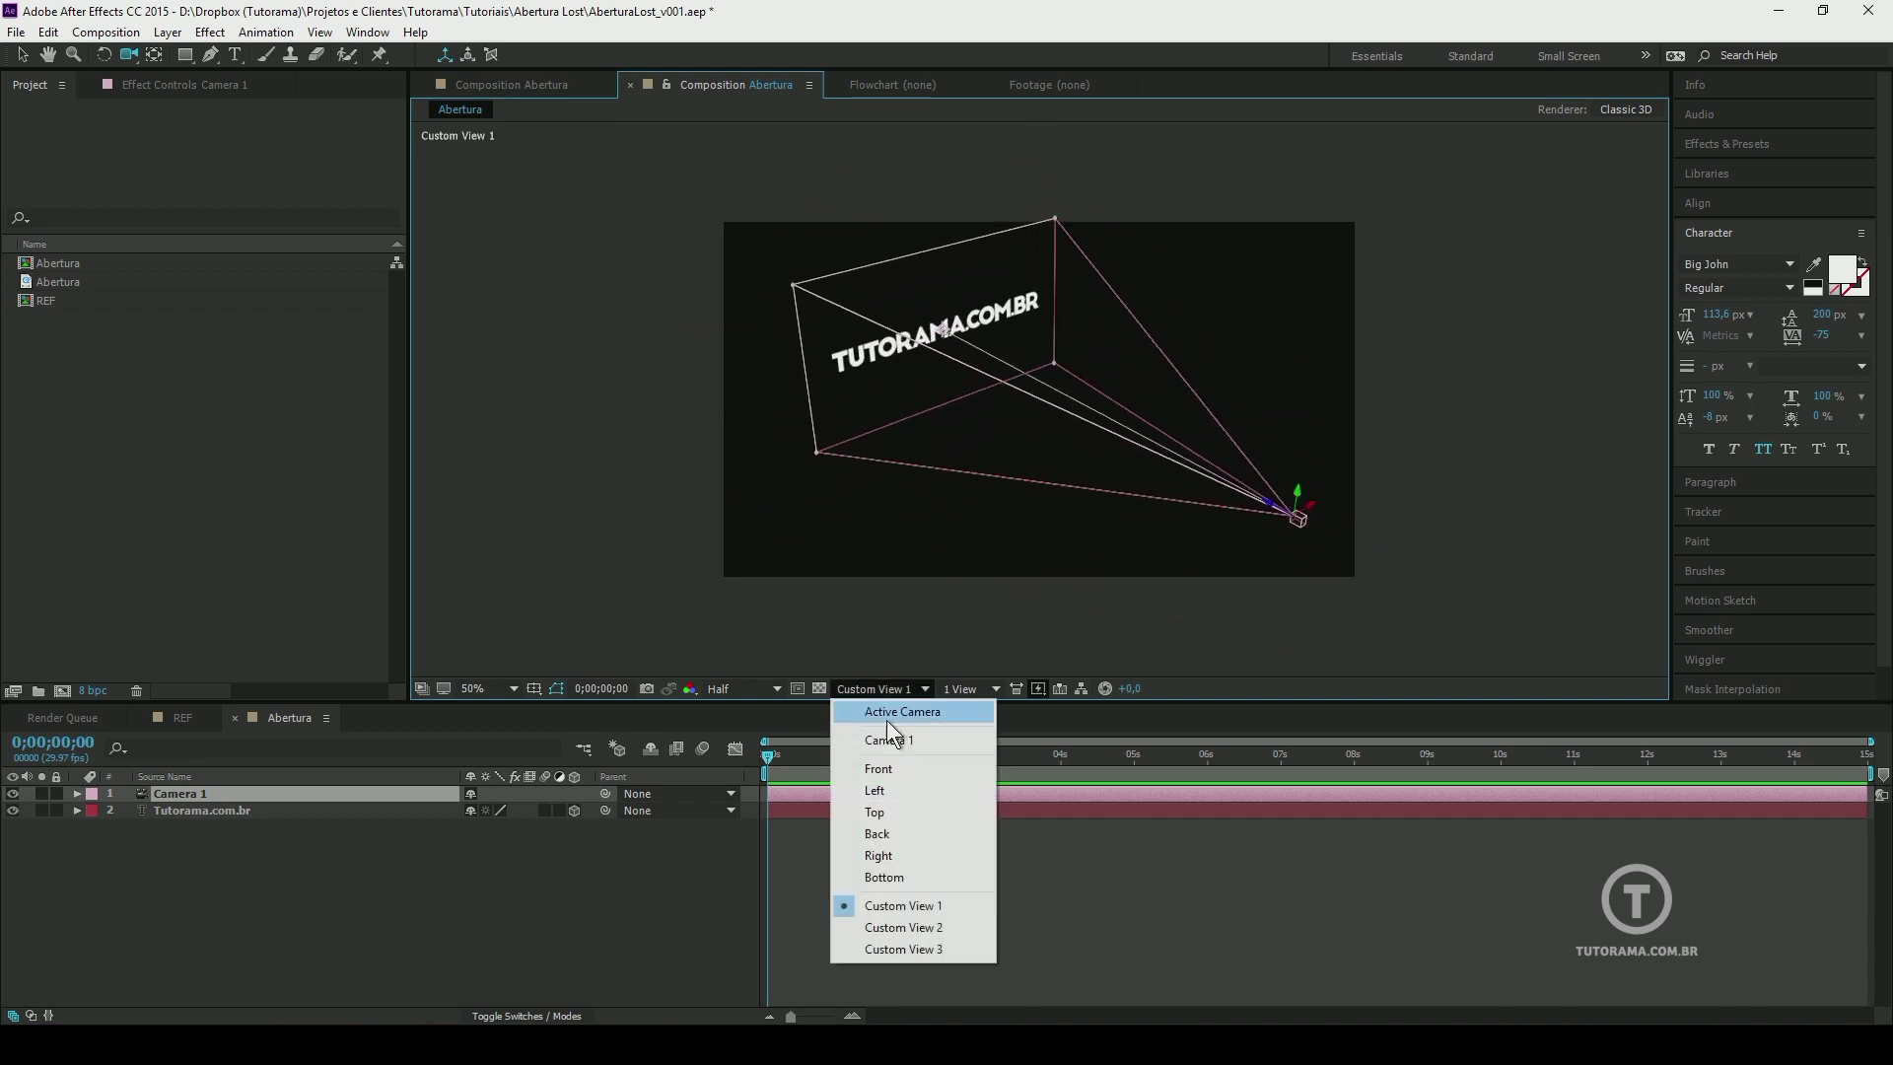
left_click(895, 715)
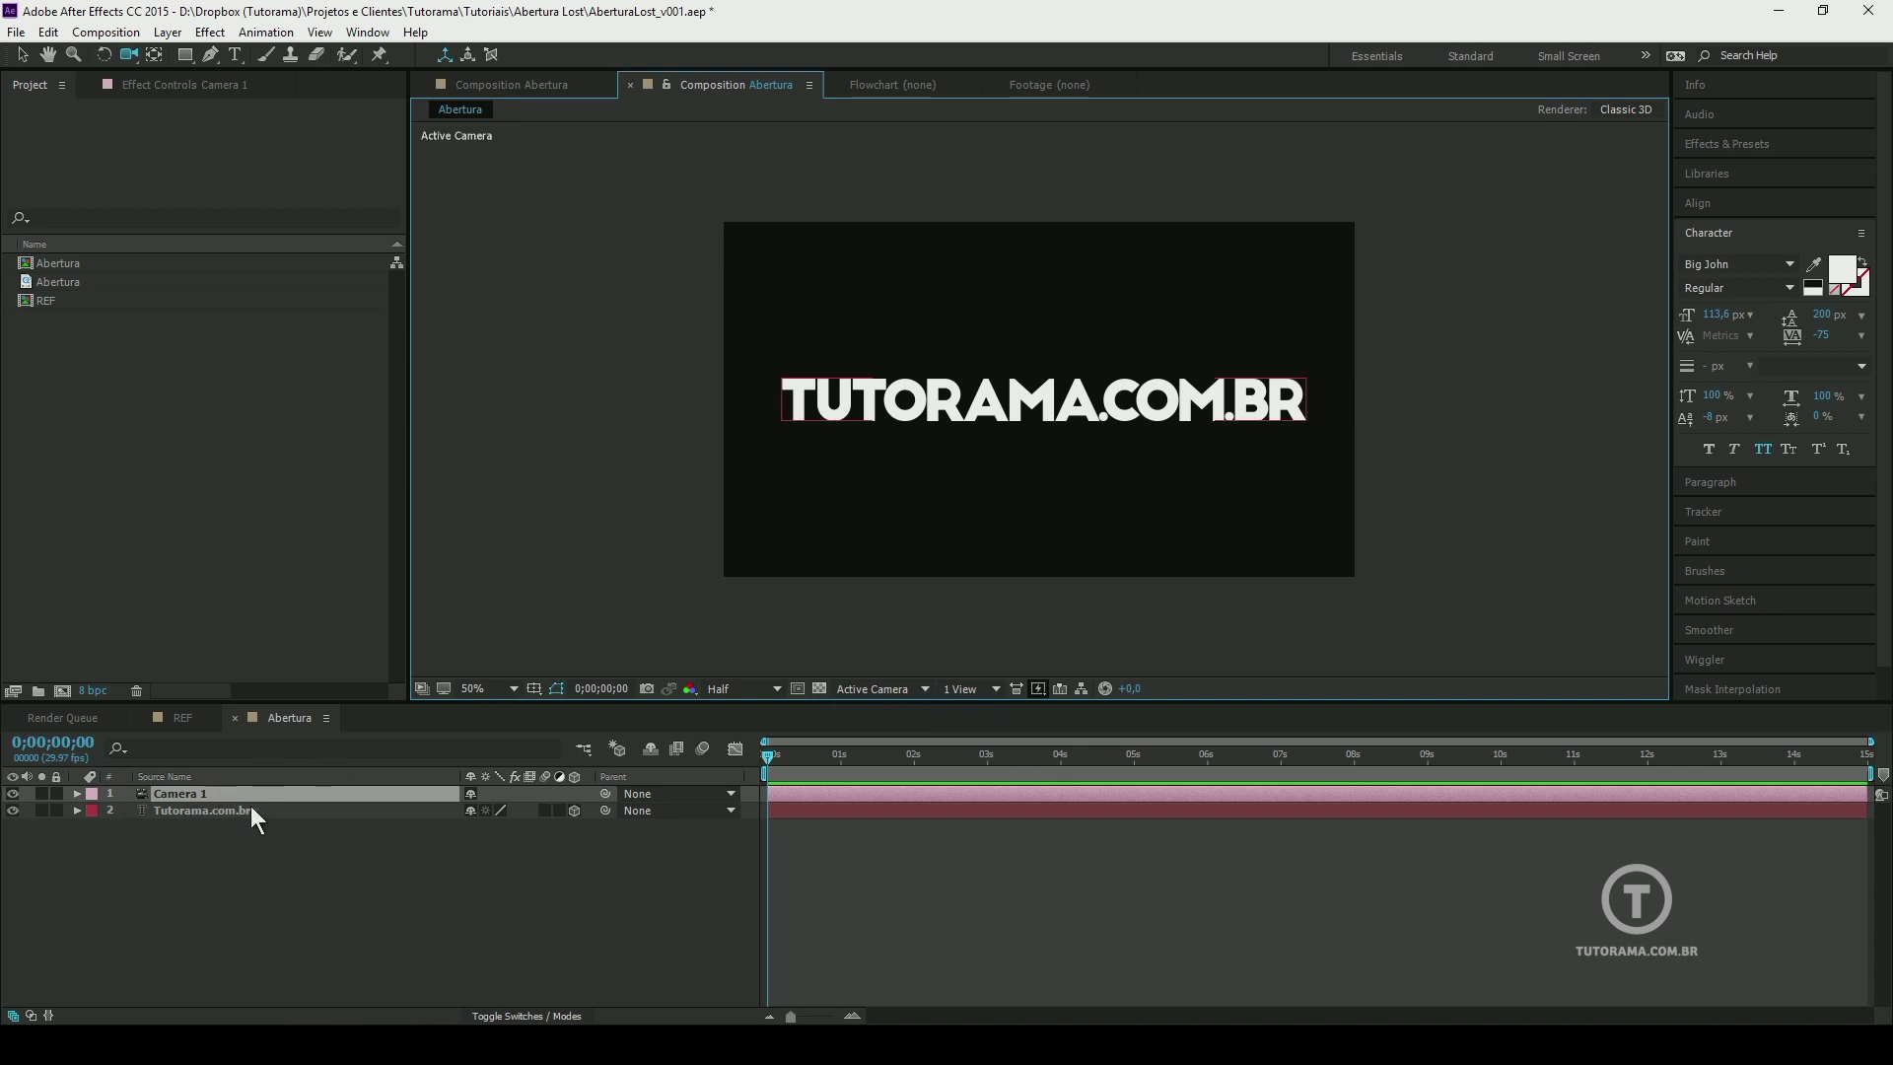
Set keyframes for Camera 1's Point of Interest and Position at 0;00;00;00
left_click(77, 793)
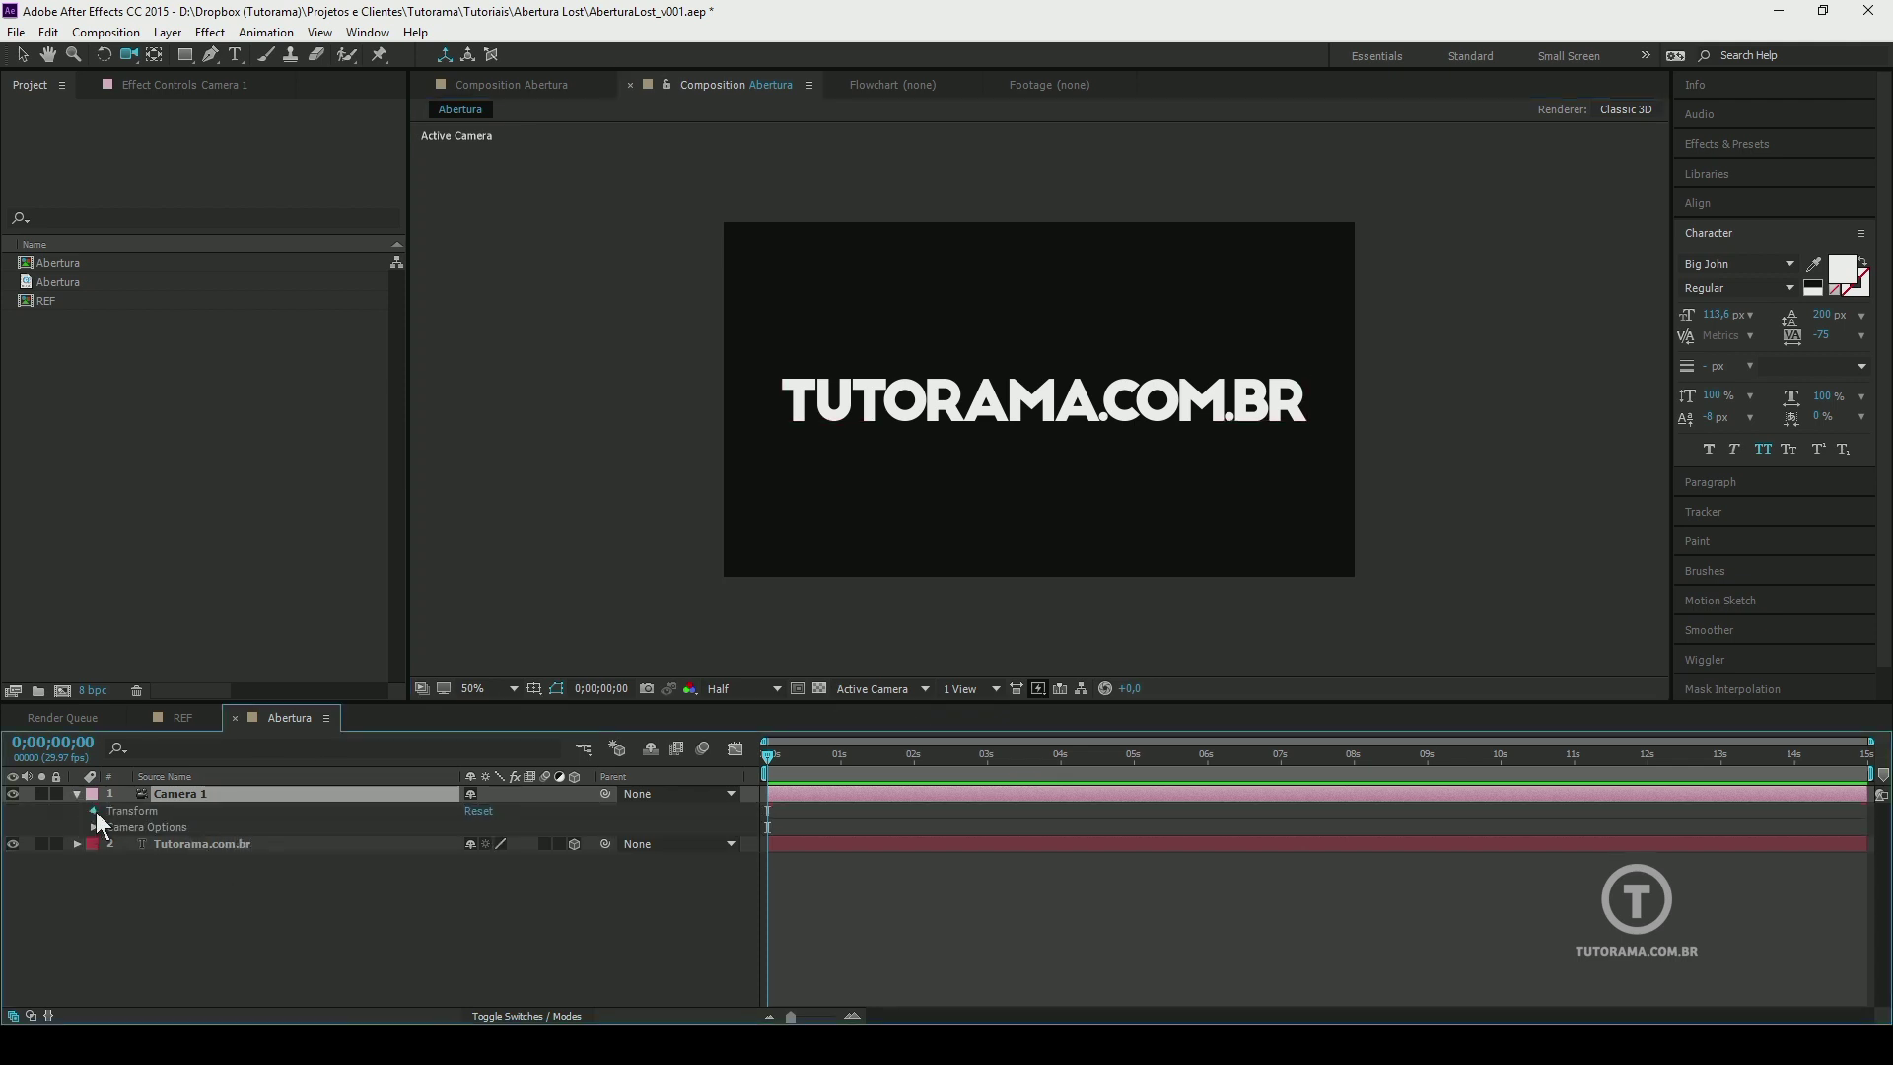
left_click(93, 811)
left_click(788, 755)
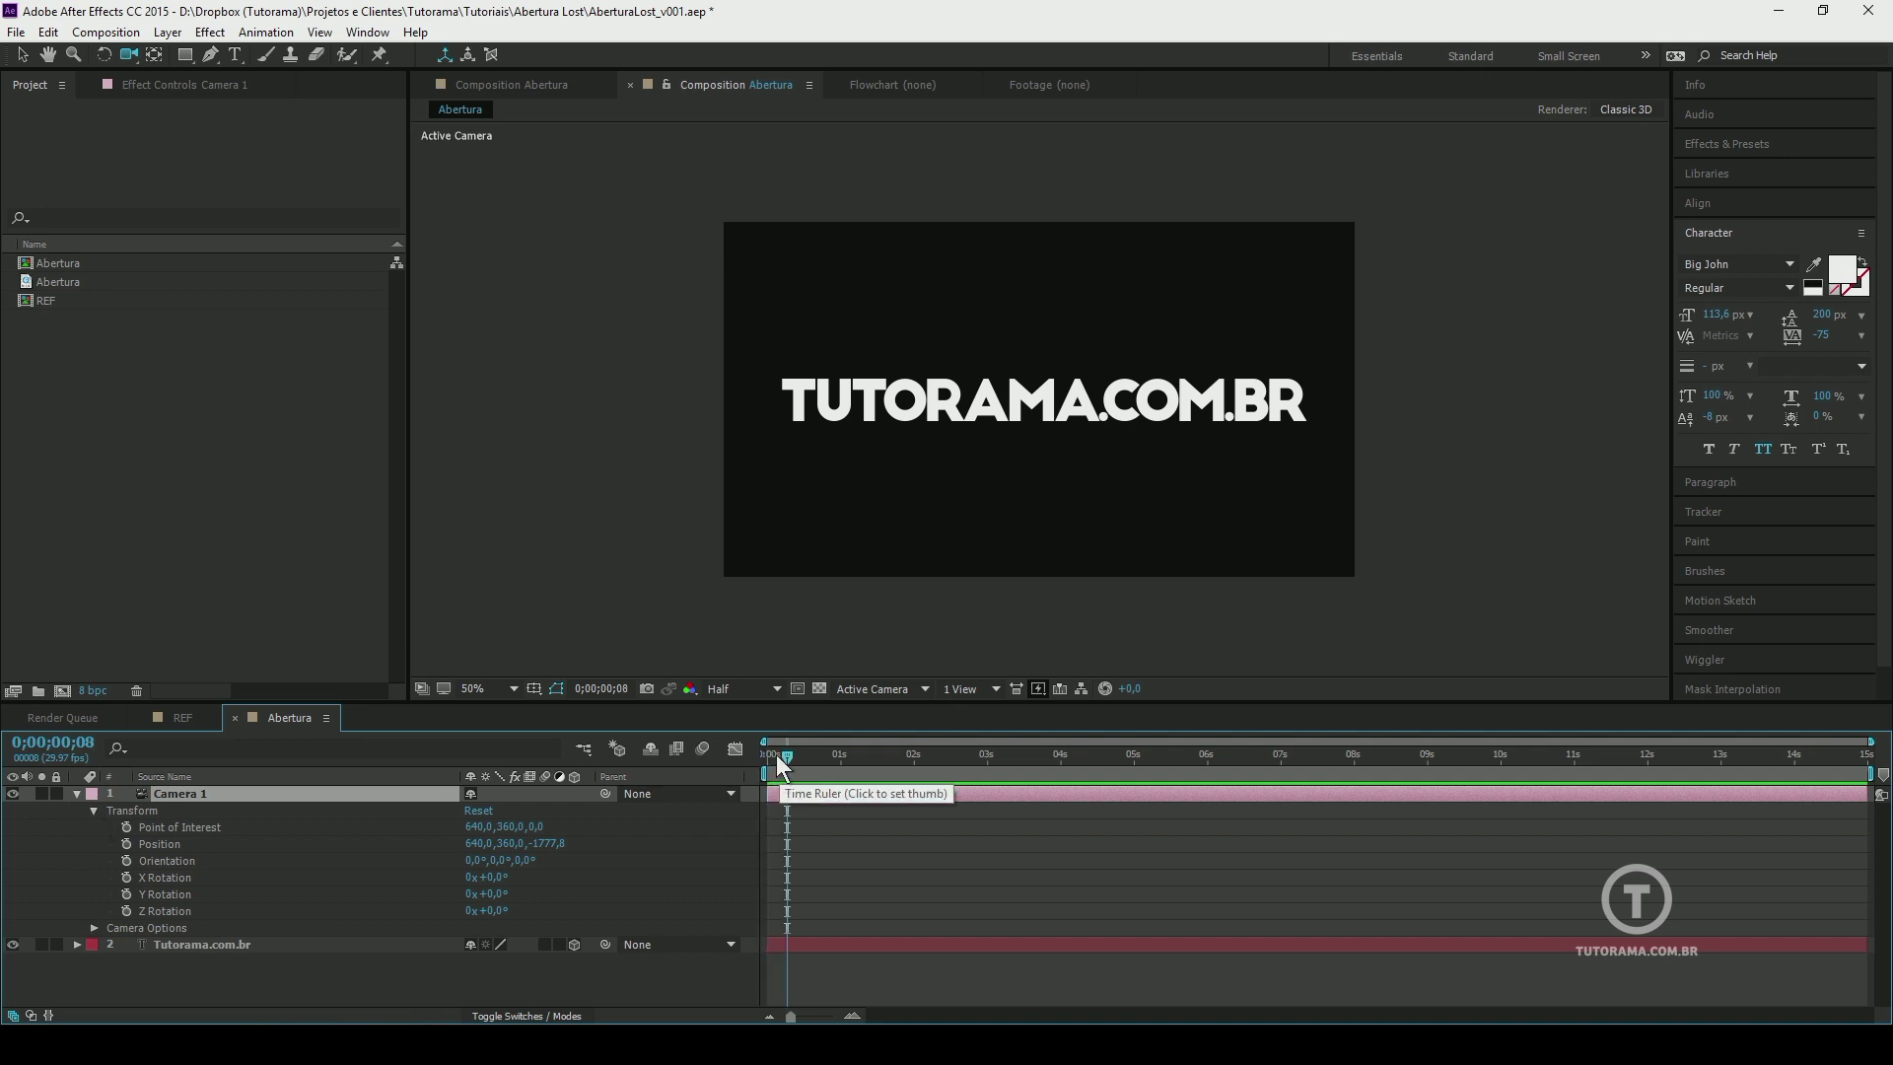
left_click_drag(786, 755, 760, 757)
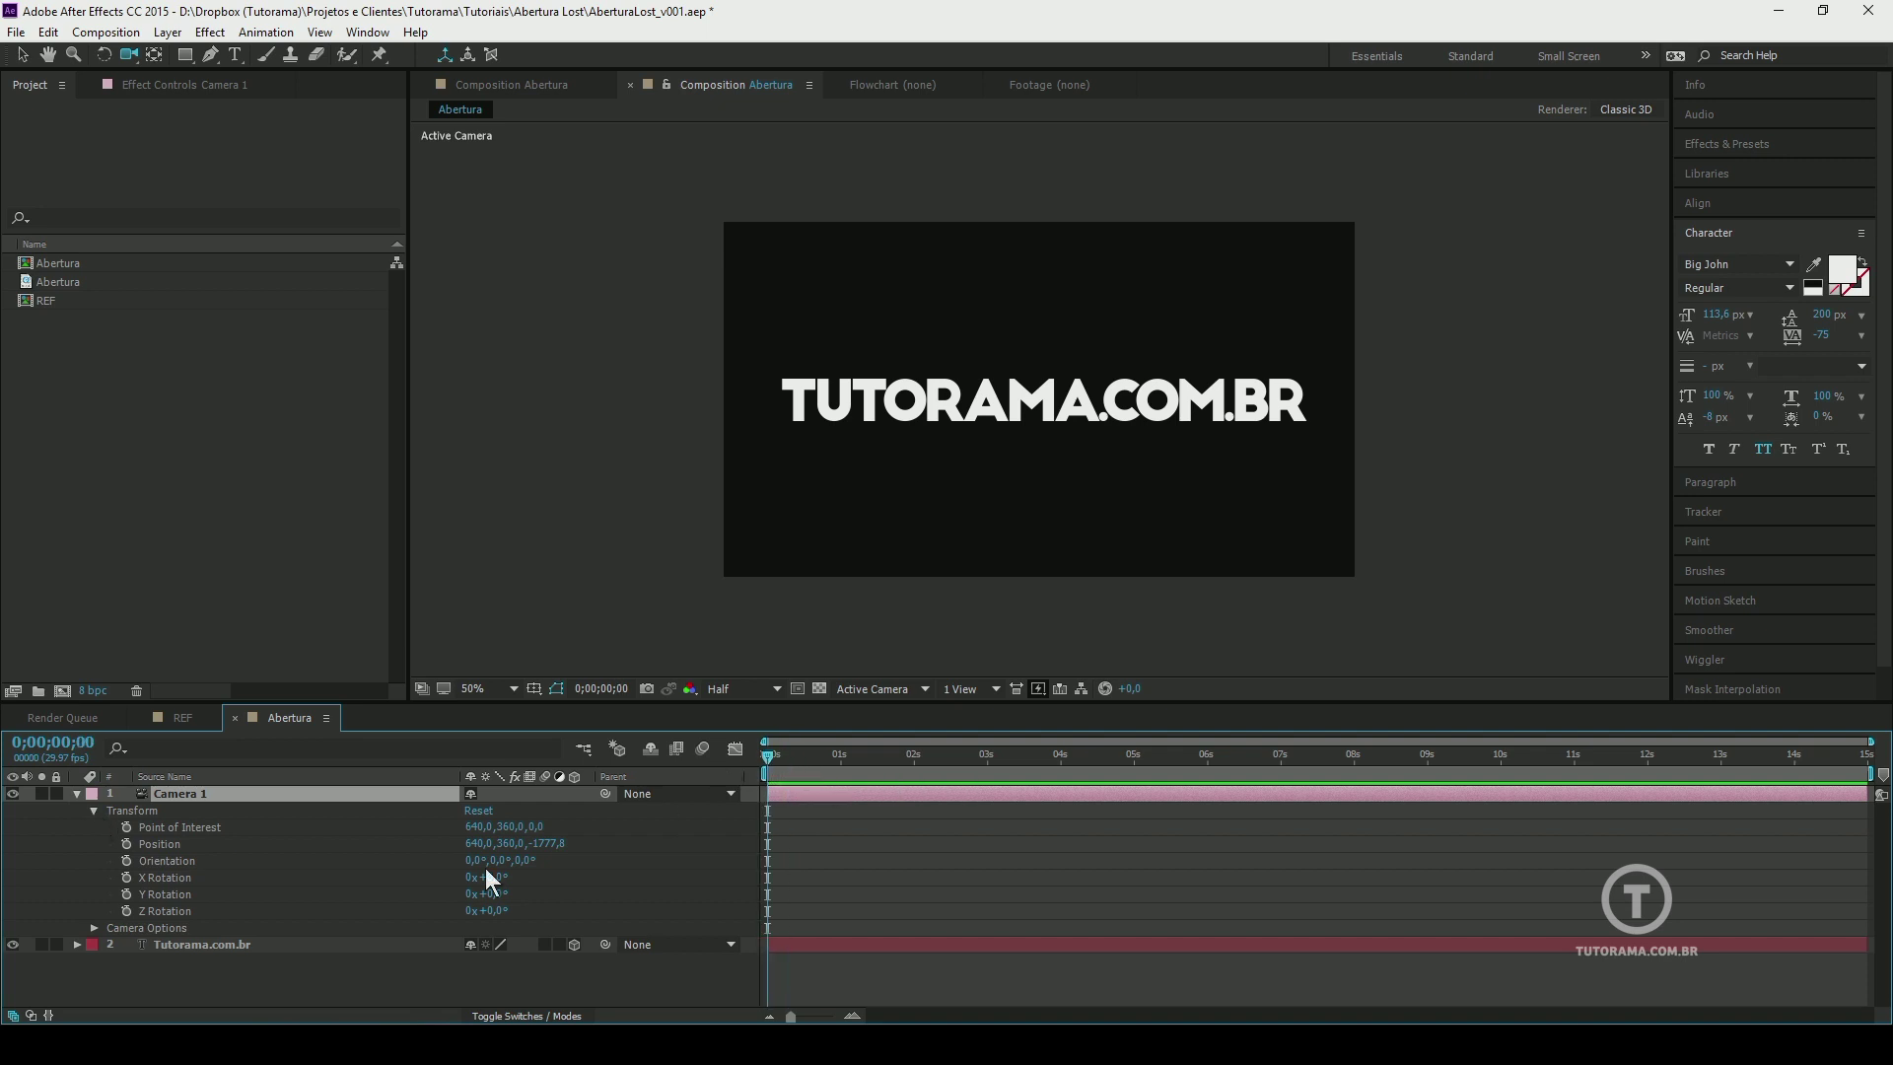
left_click(126, 826)
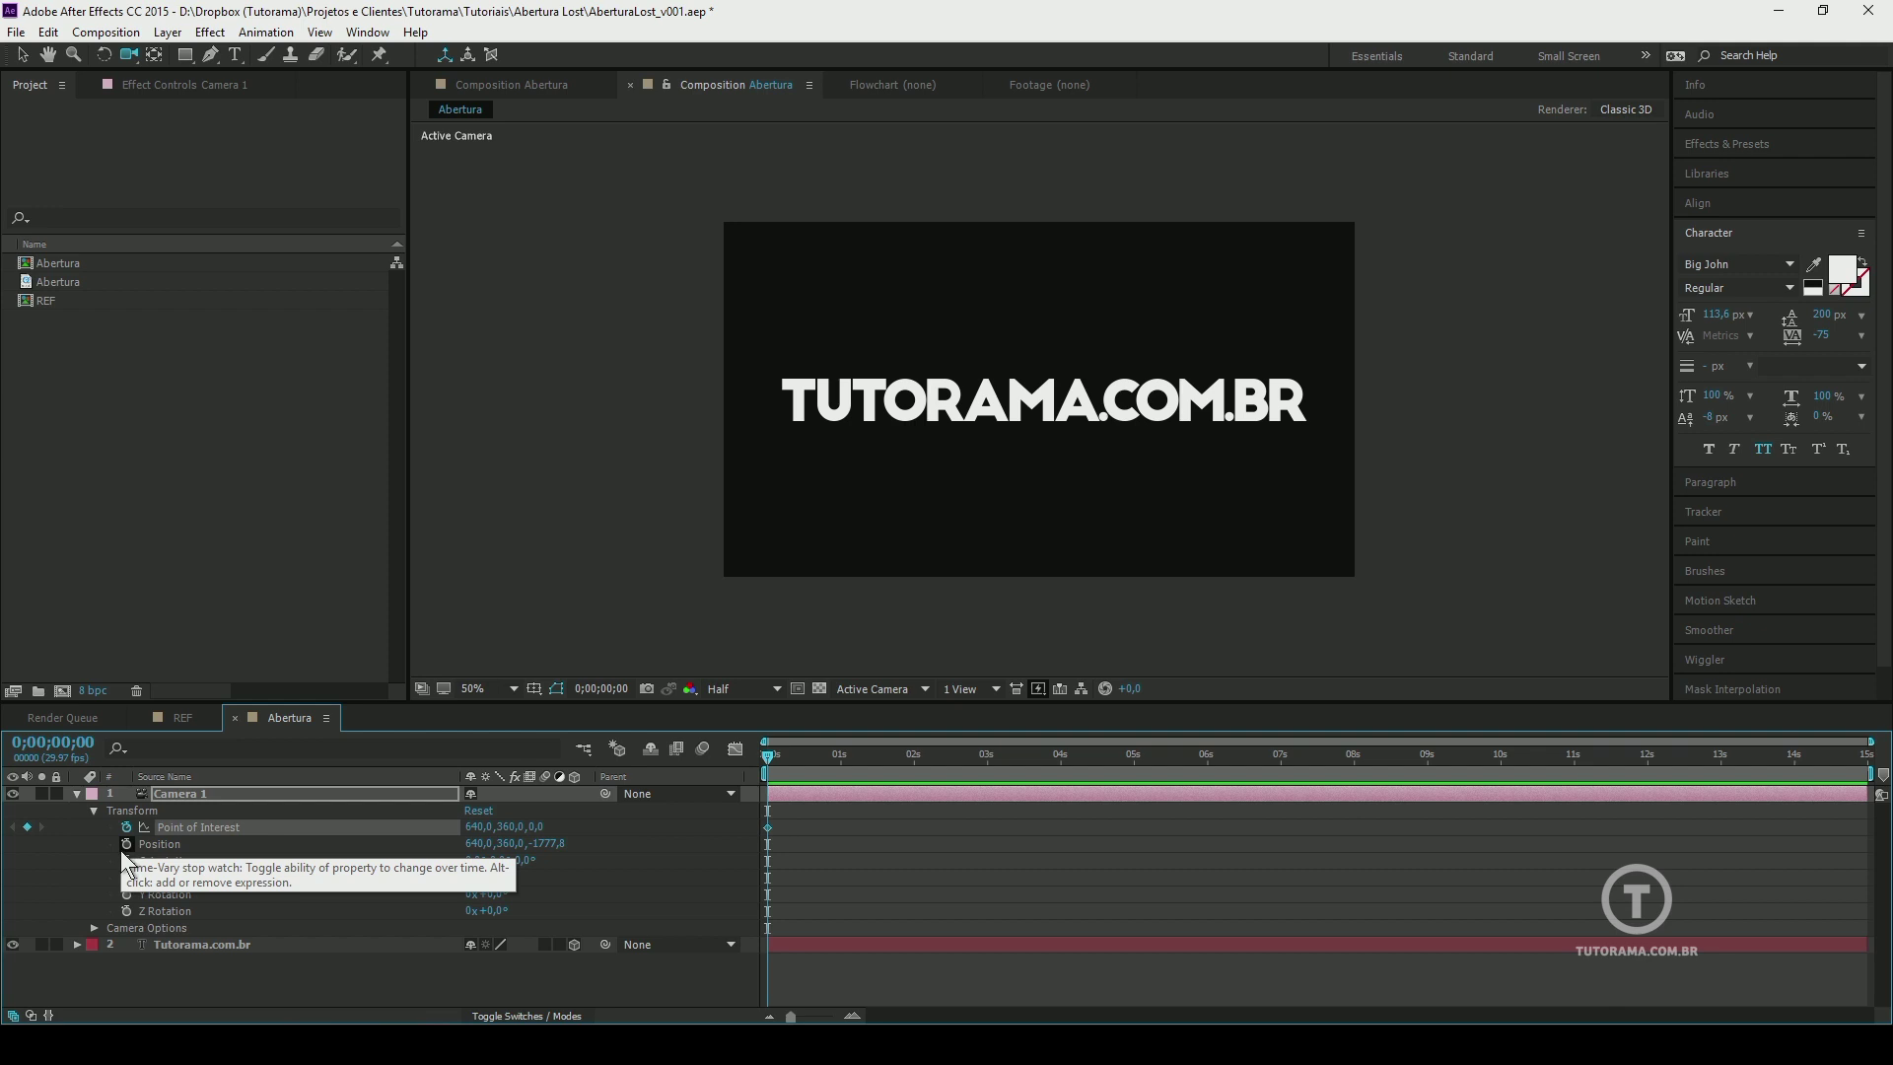
left_click(126, 845)
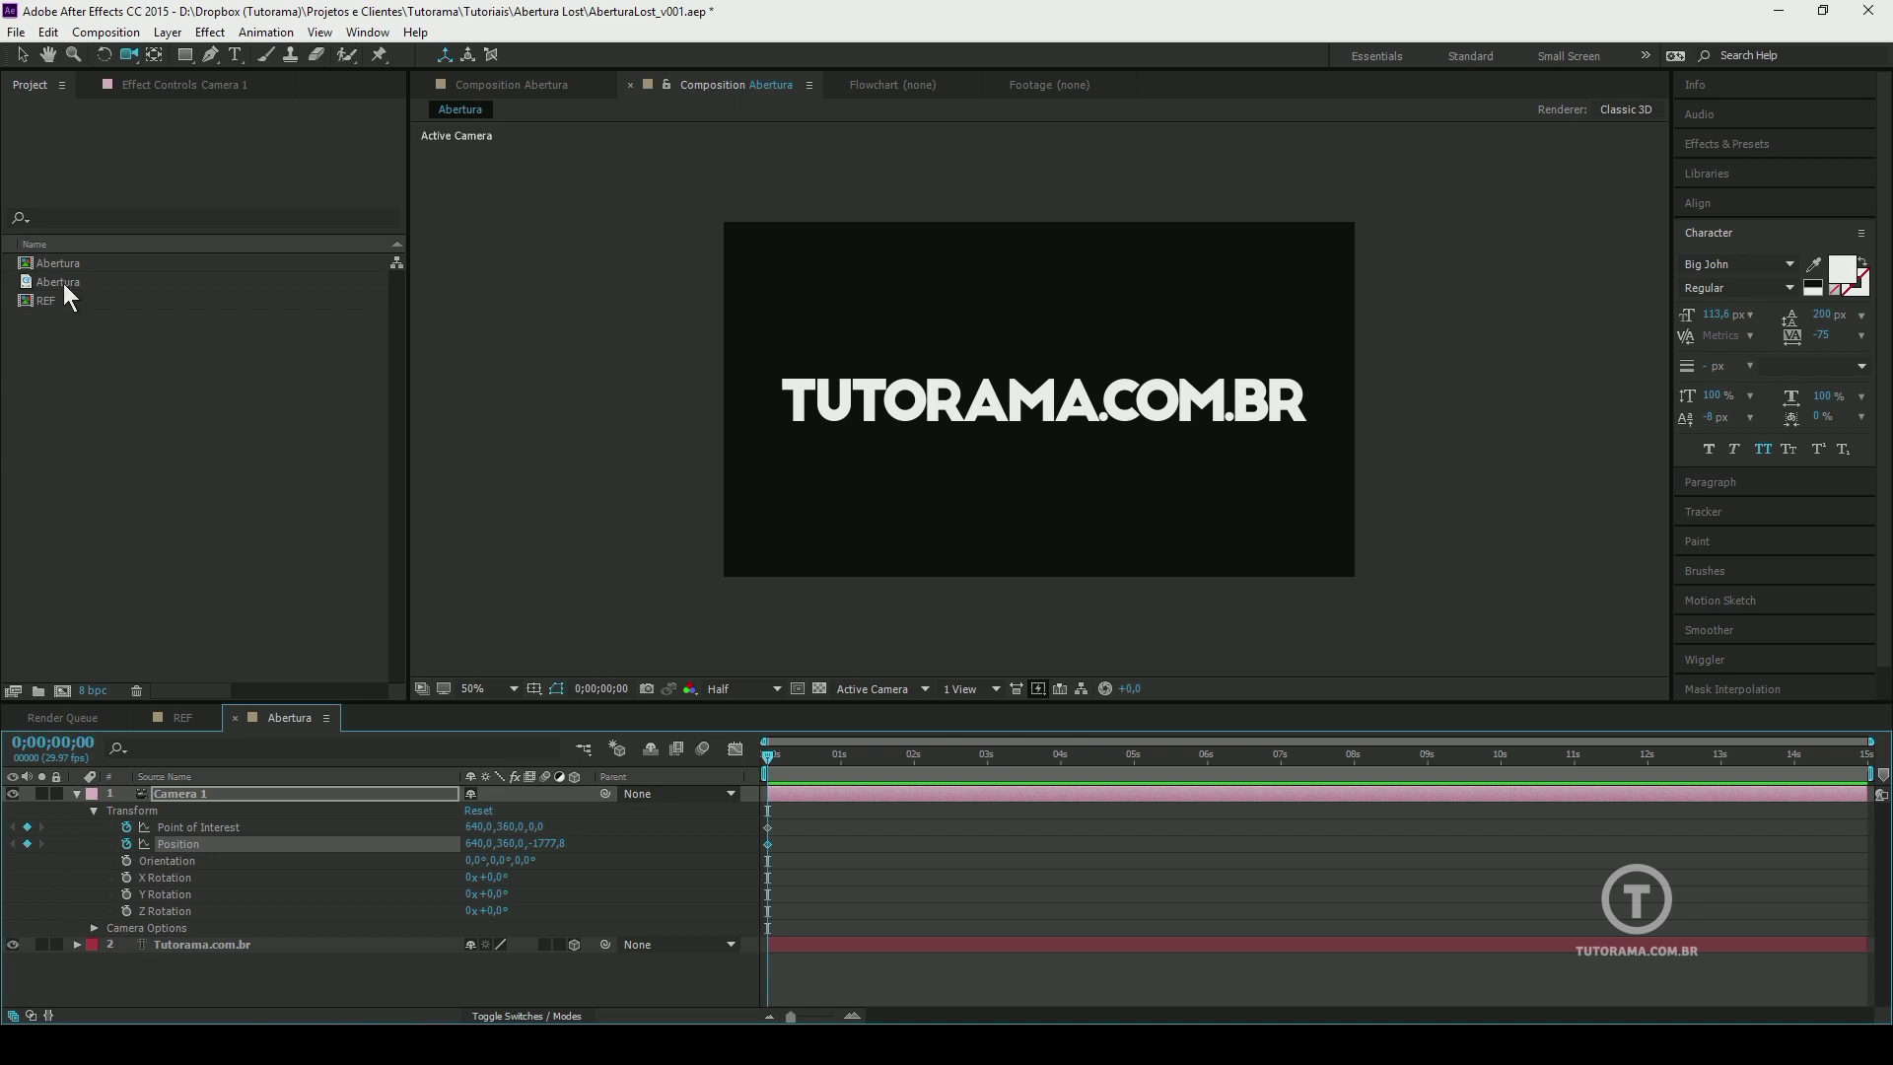
Examine the title's starting angle in the first three seconds of the REF composition and return to Abertura
double_click(39, 301)
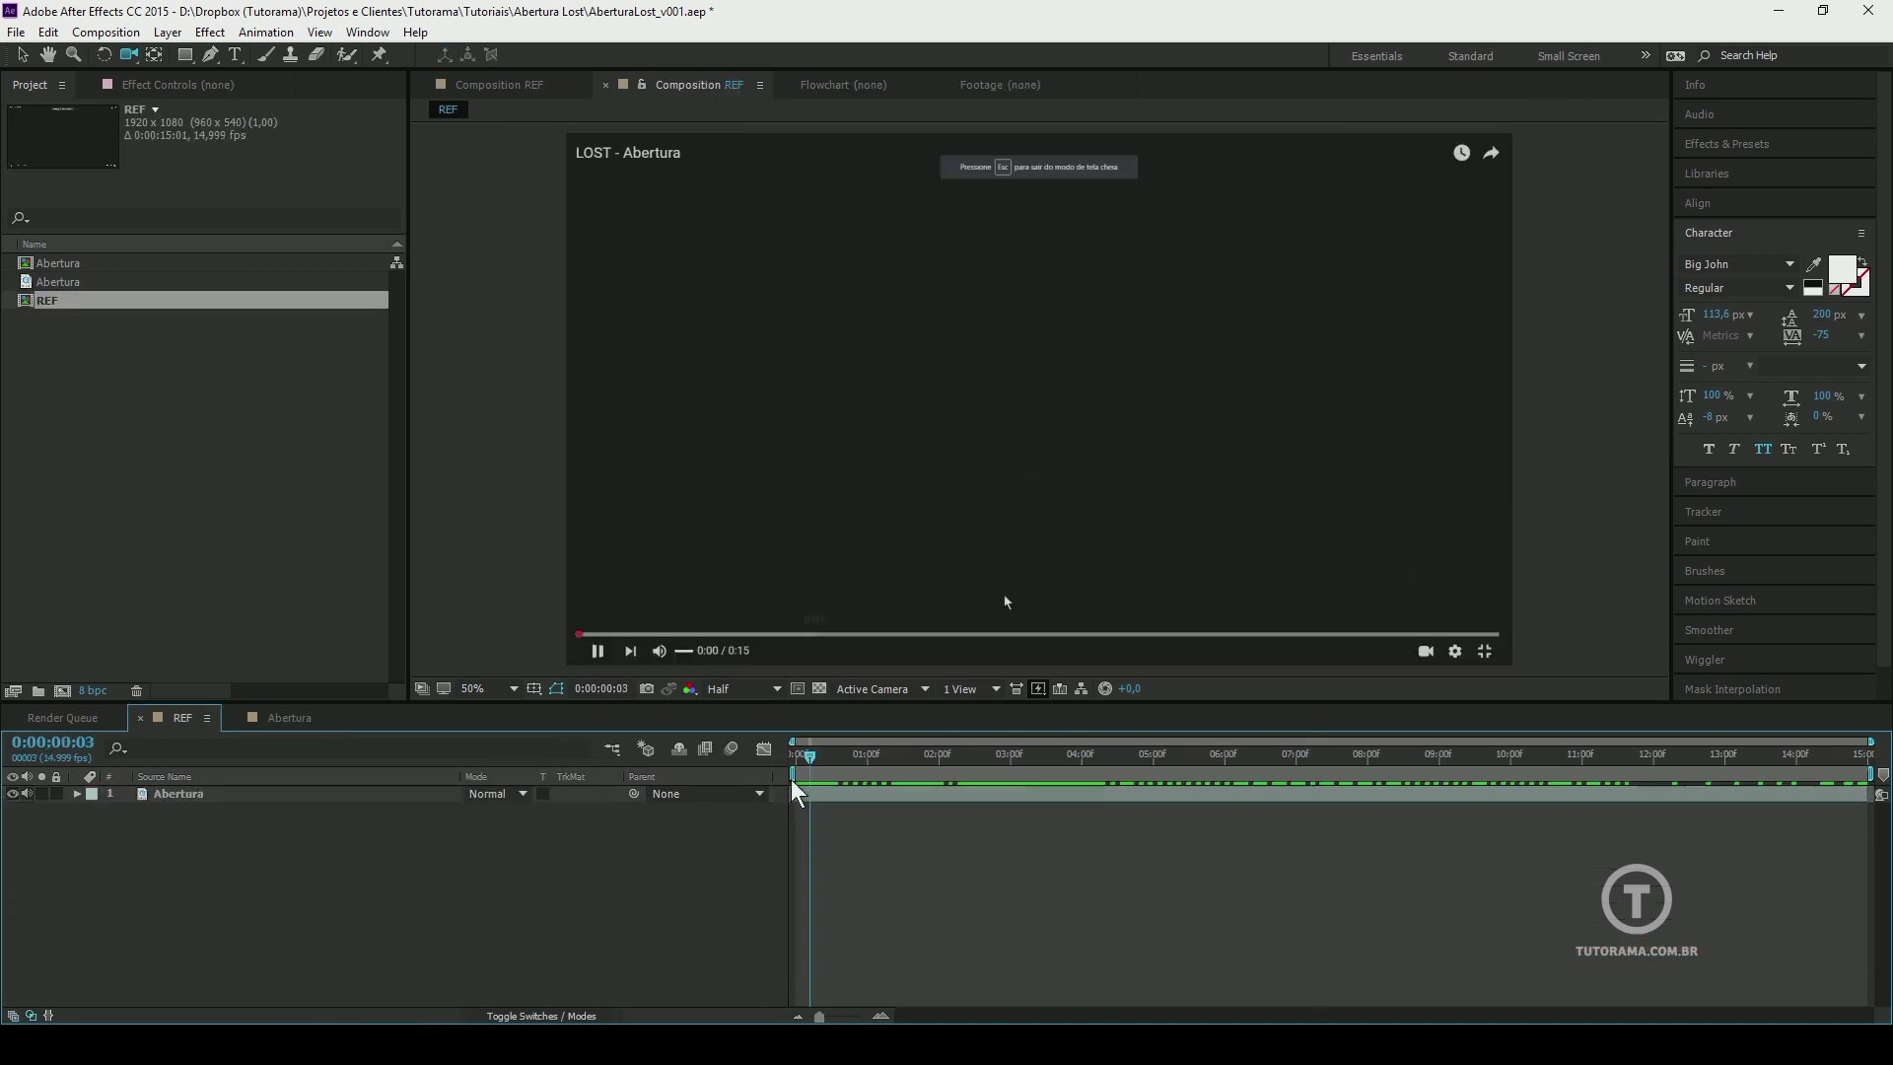
left_click_drag(792, 781, 1018, 801)
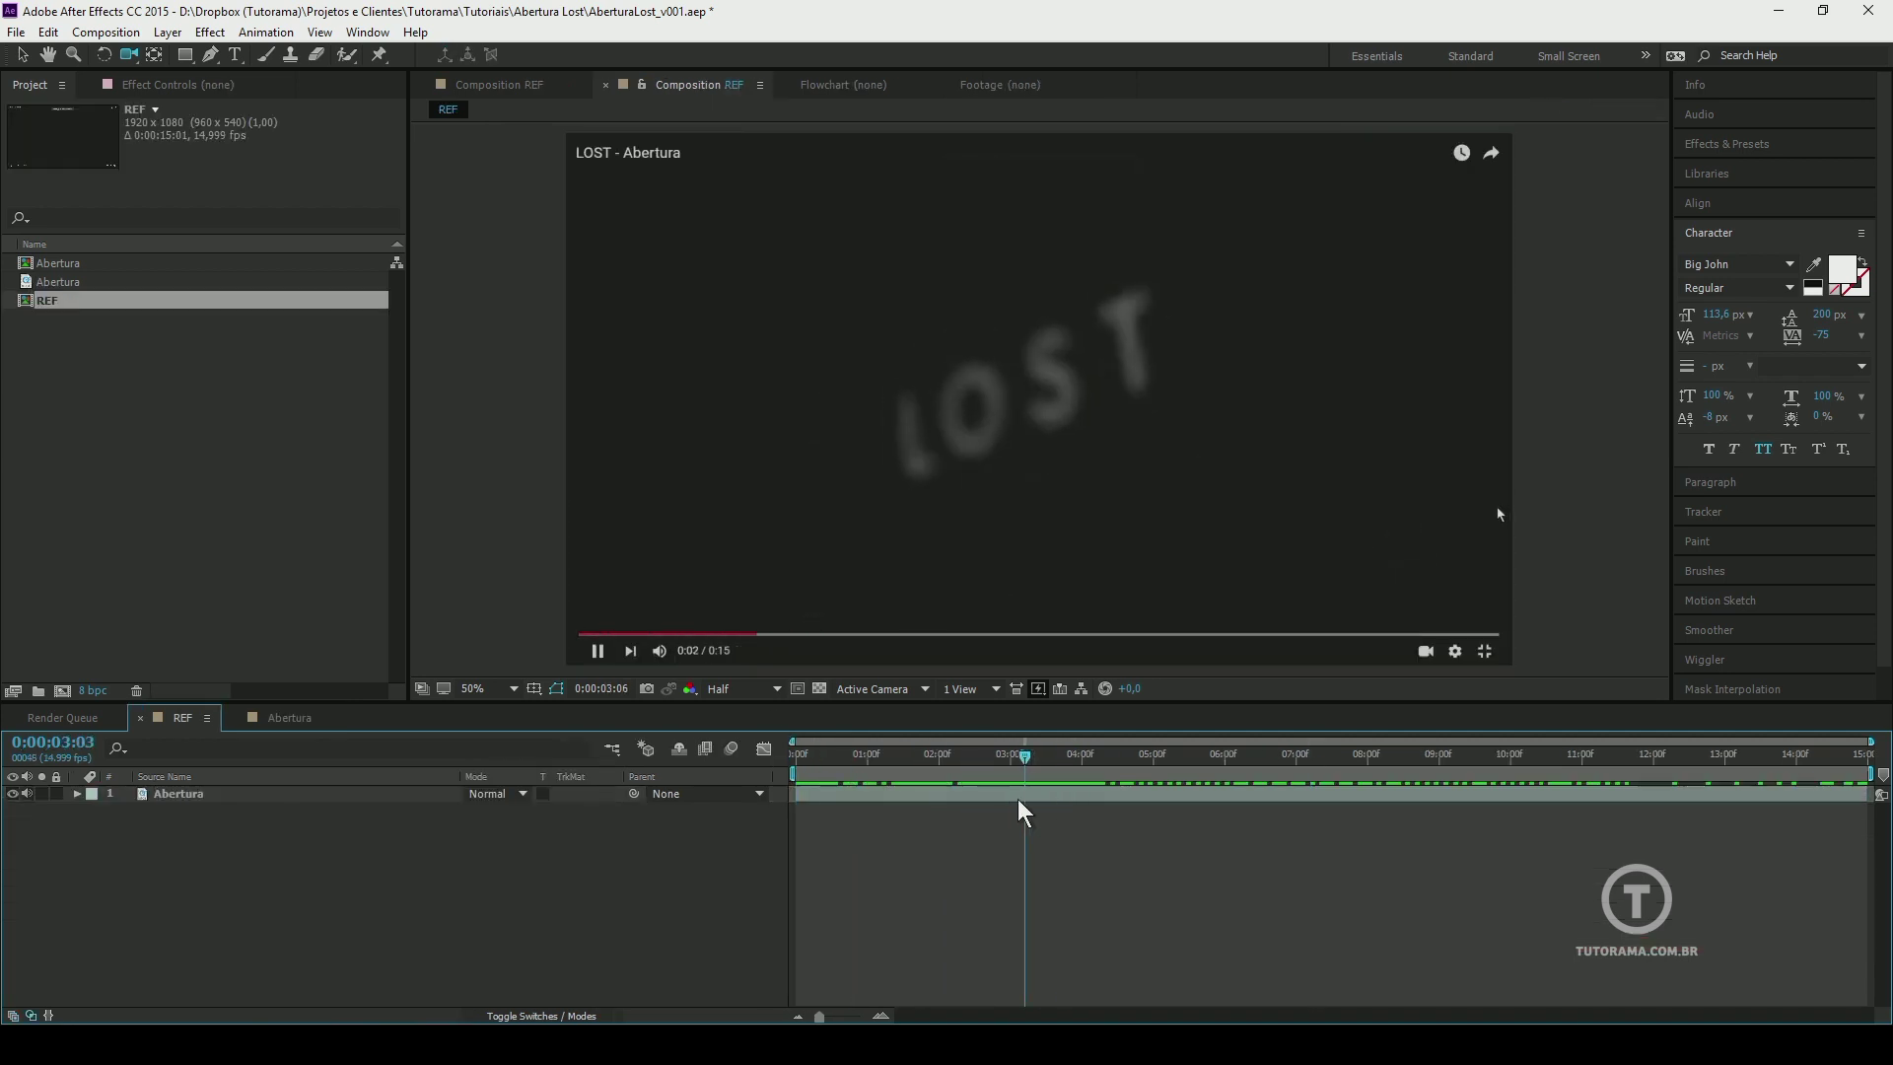
left_click(278, 721)
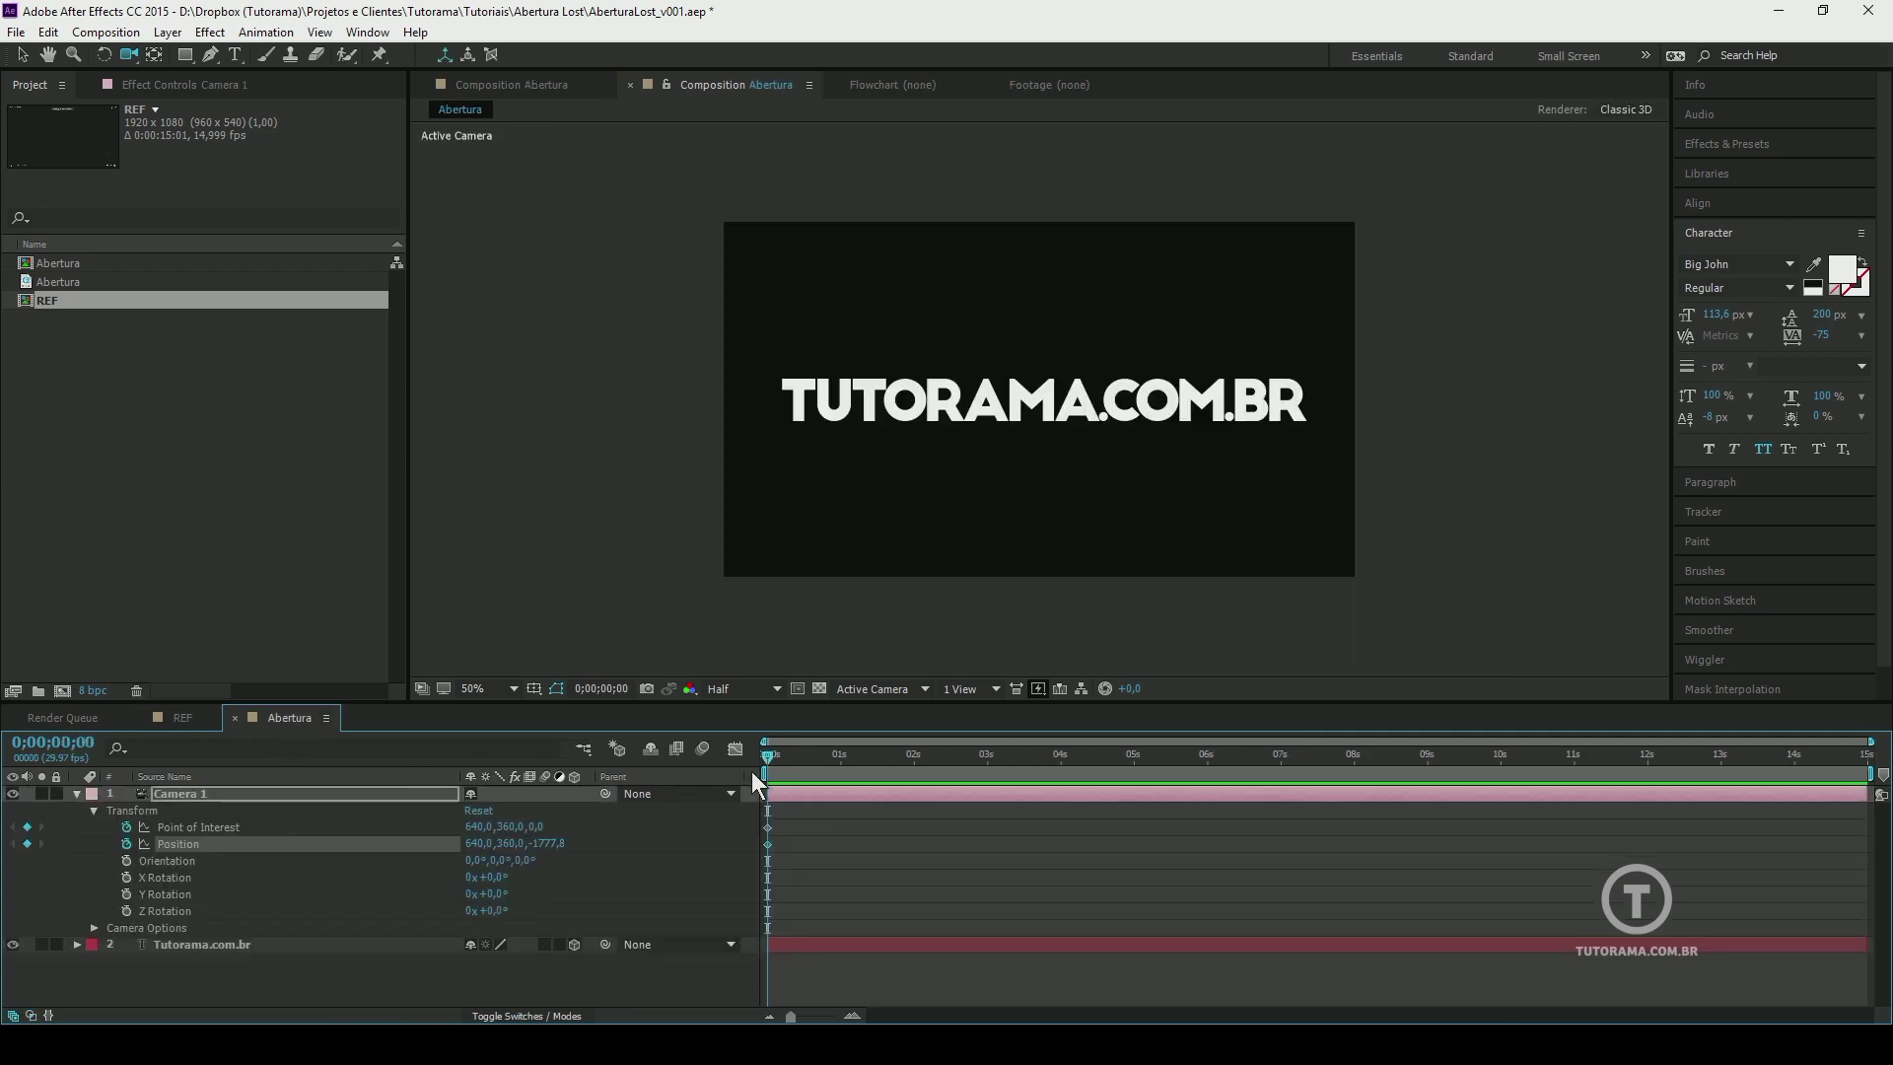
Orbit the camera at the first frame so the text slants upward, and keyframe its Z Rotation at 22°
left_click_drag(1122, 431, 1059, 314)
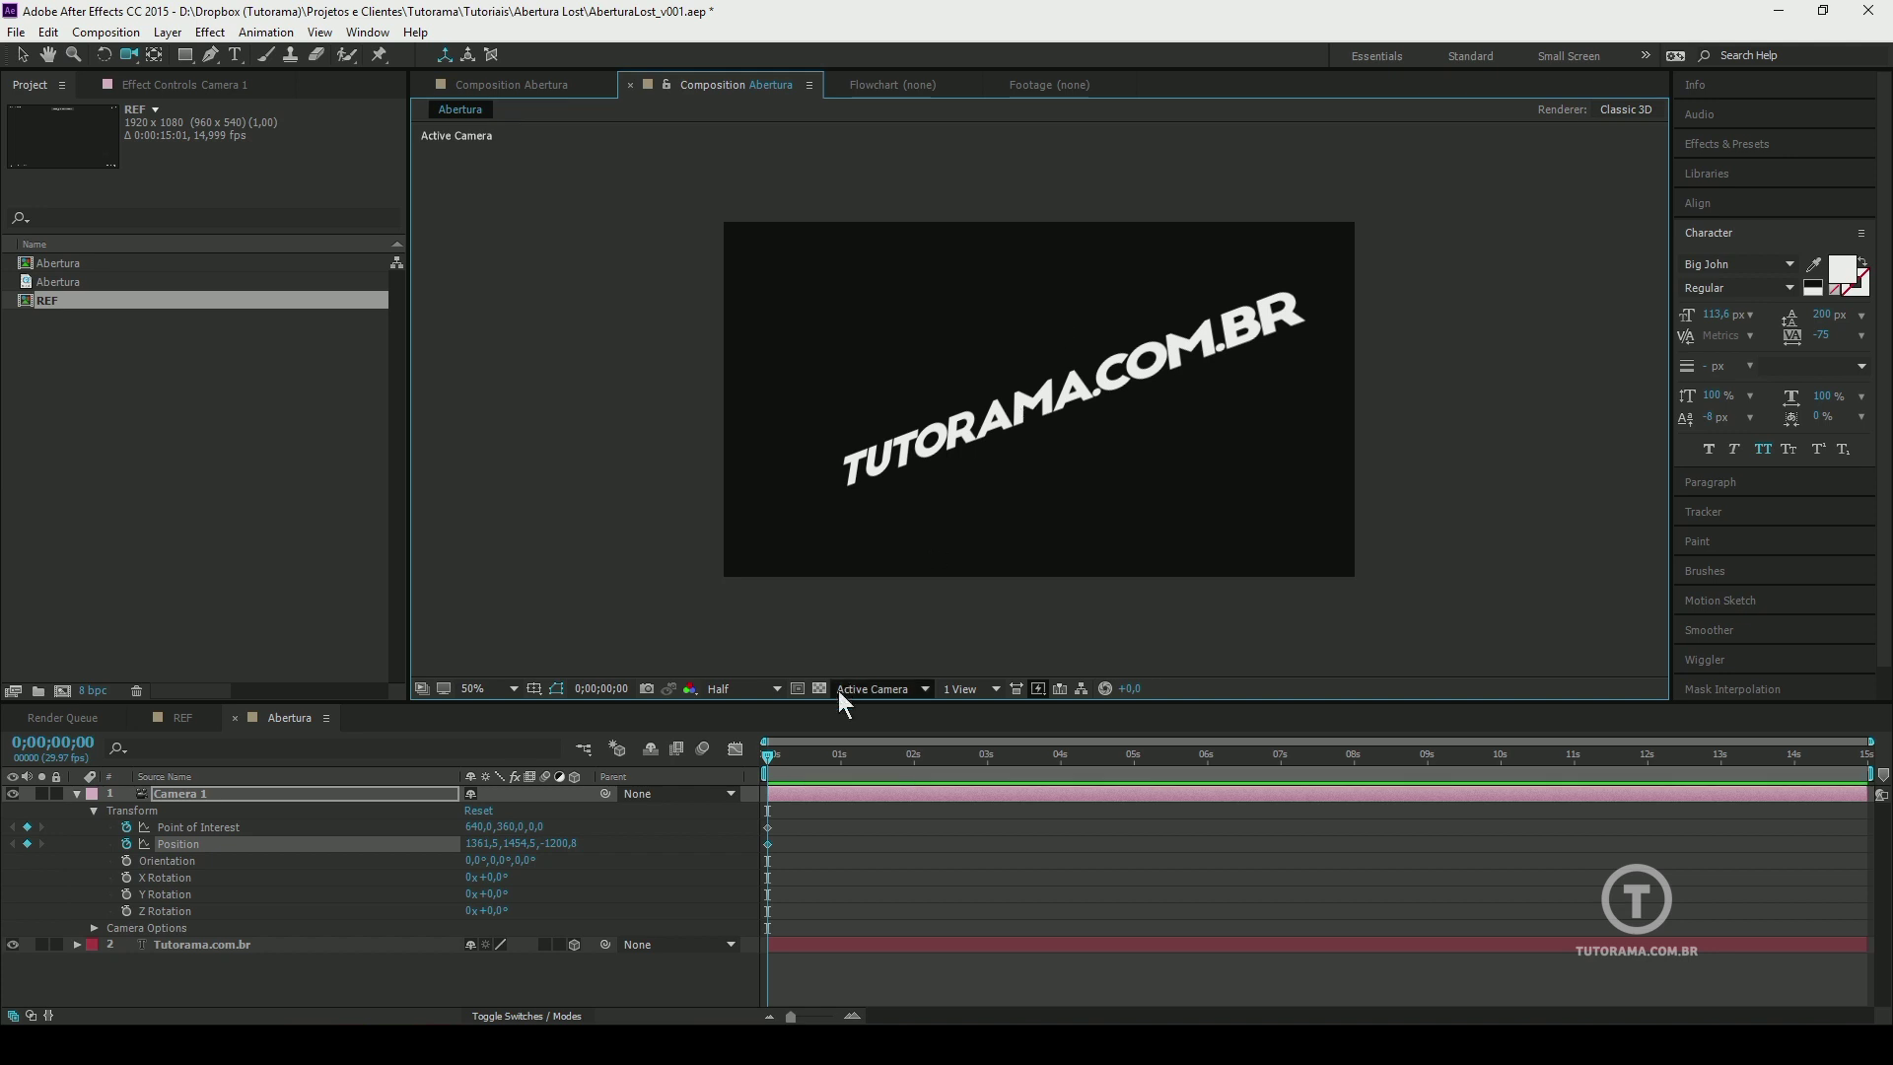
mouse_move(493, 910)
left_mouse_down()
mouse_move(542, 912)
mouse_move(512, 912)
left_mouse_up()
left_click_drag(981, 445, 1044, 499)
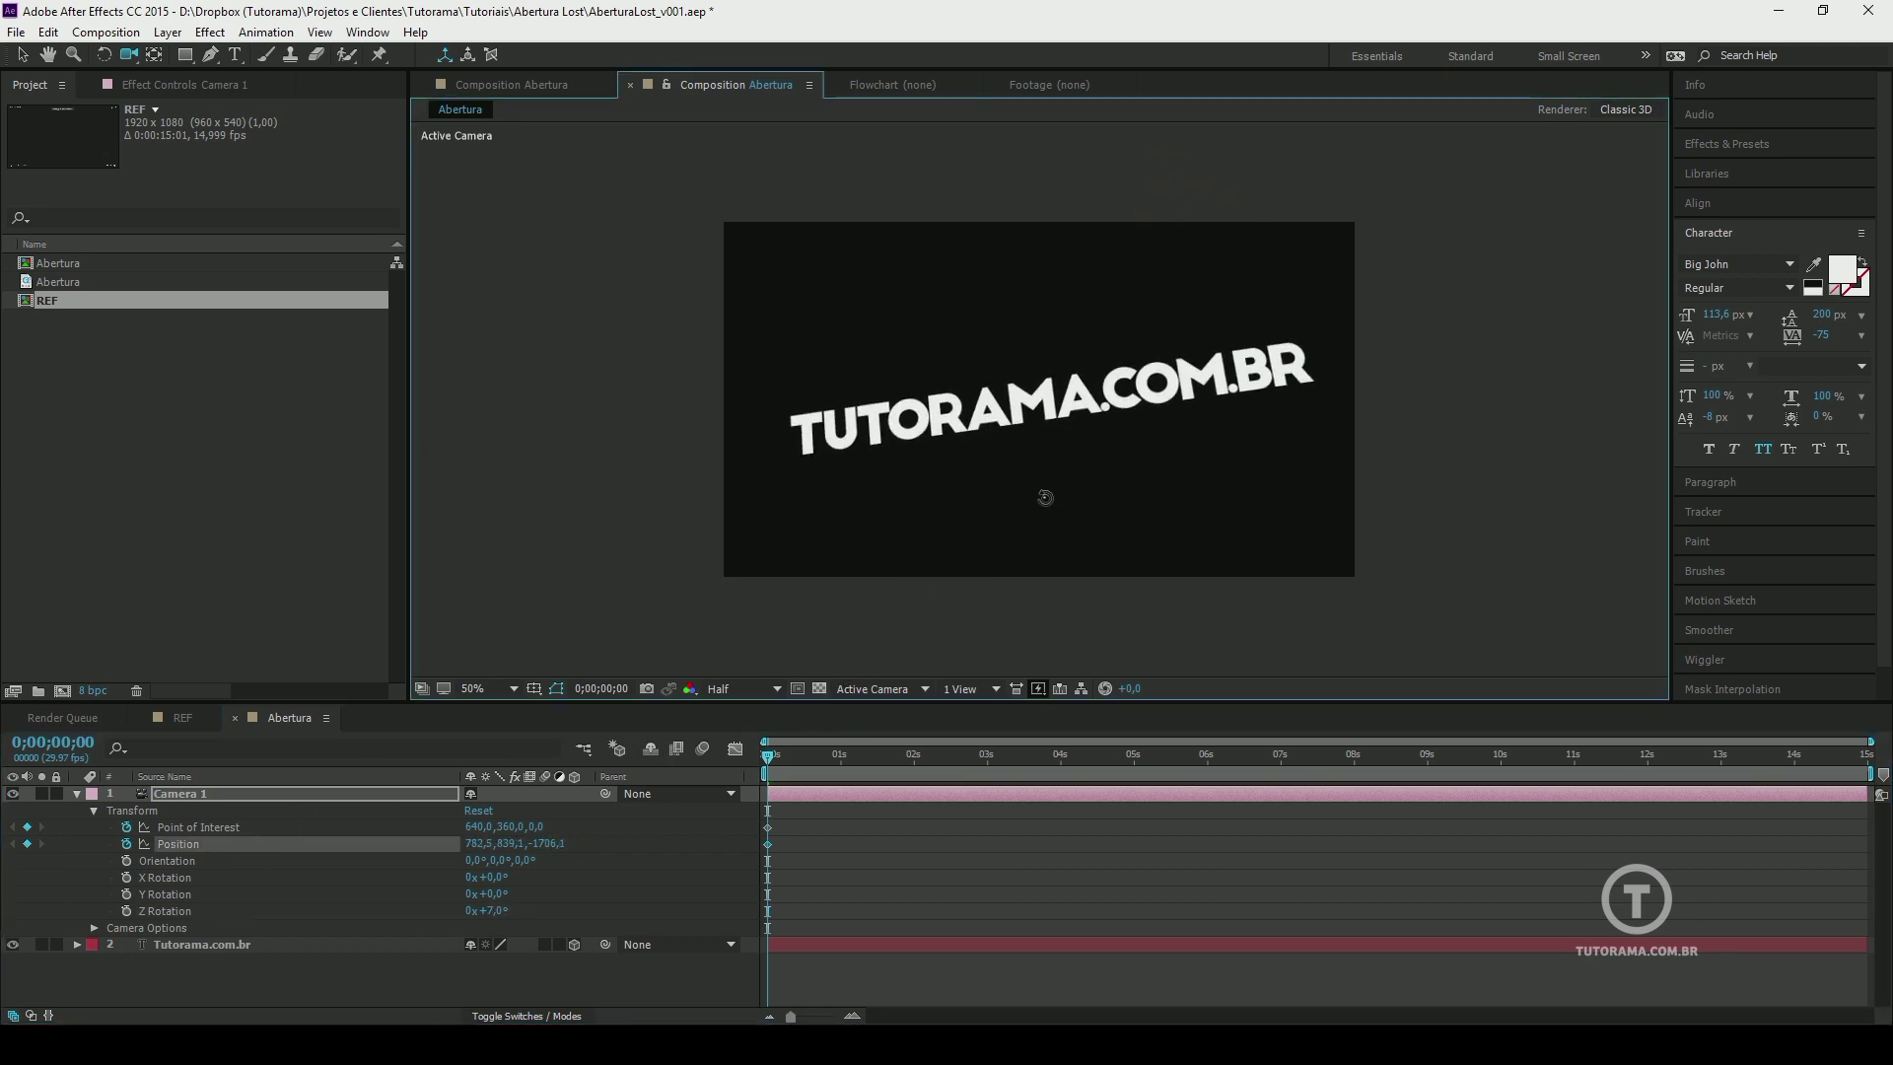
mouse_move(496, 911)
left_mouse_down()
mouse_move(535, 912)
mouse_move(516, 912)
left_mouse_up()
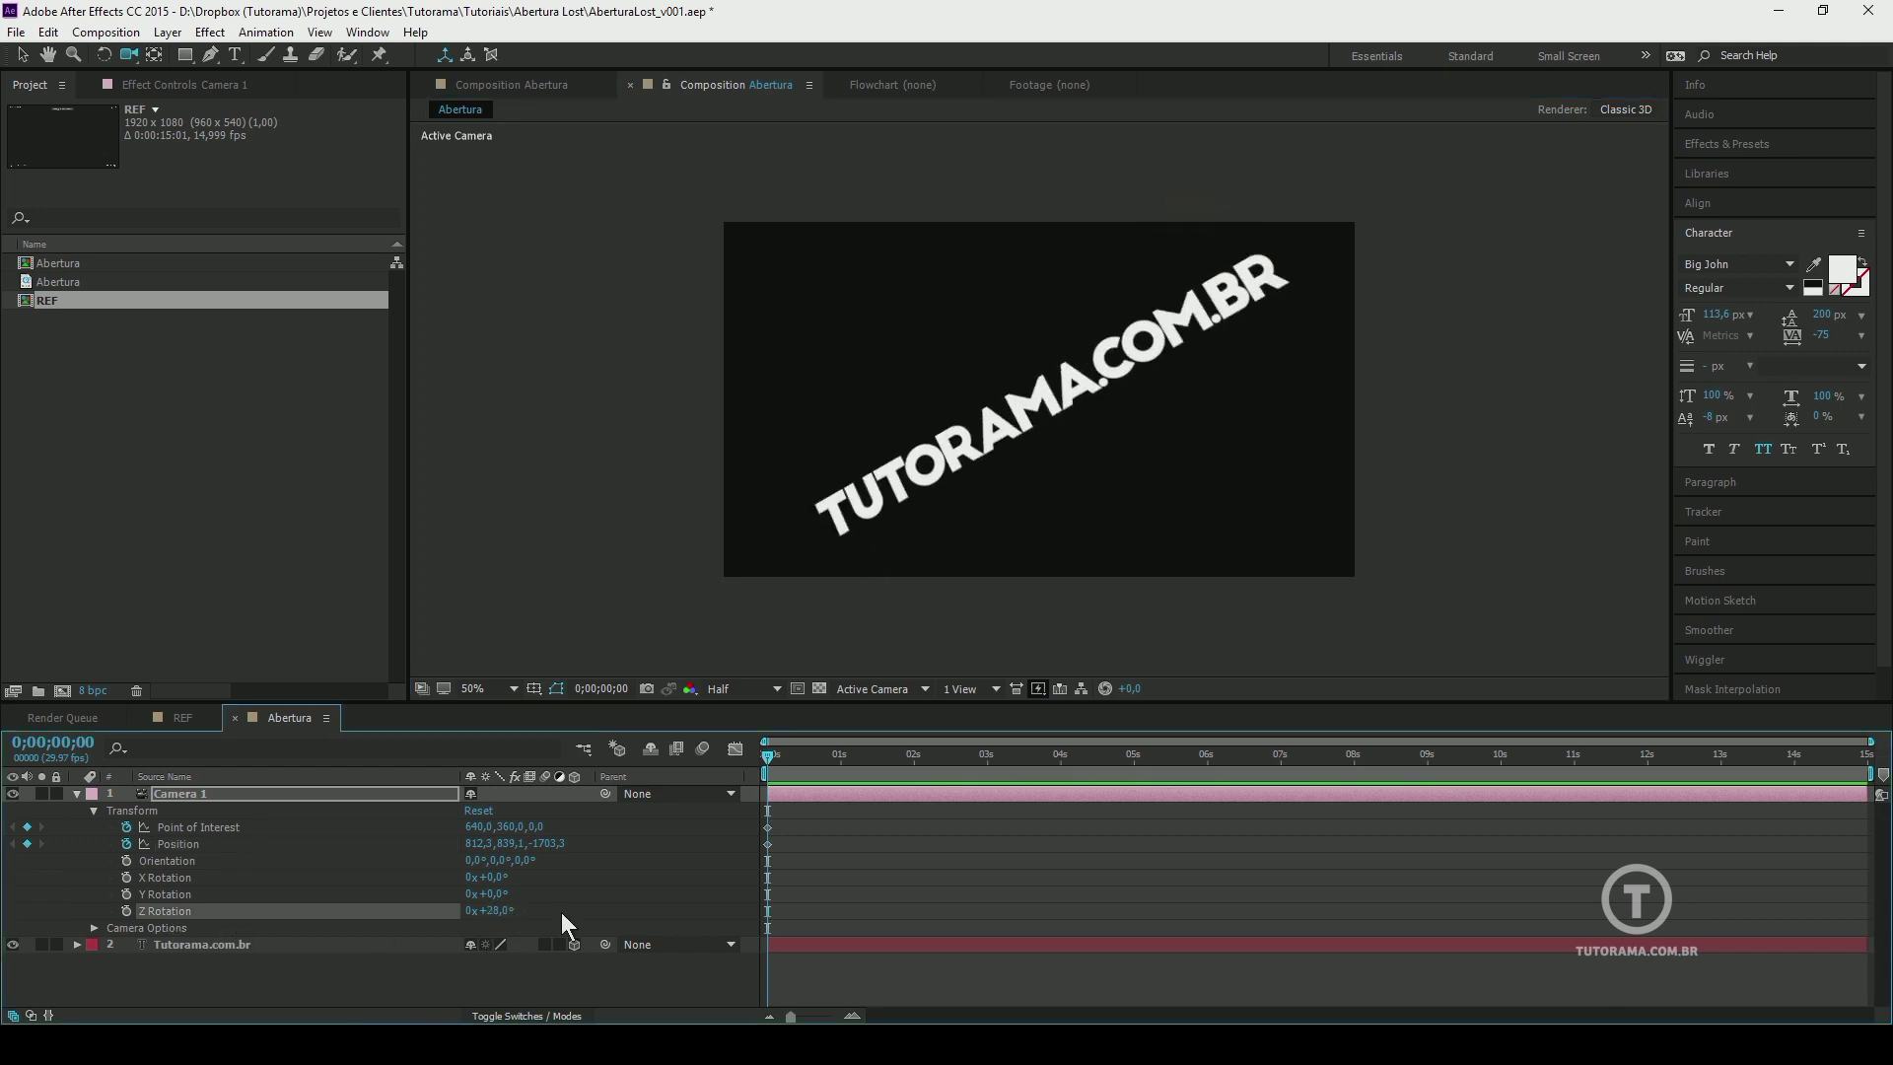
left_click(127, 911)
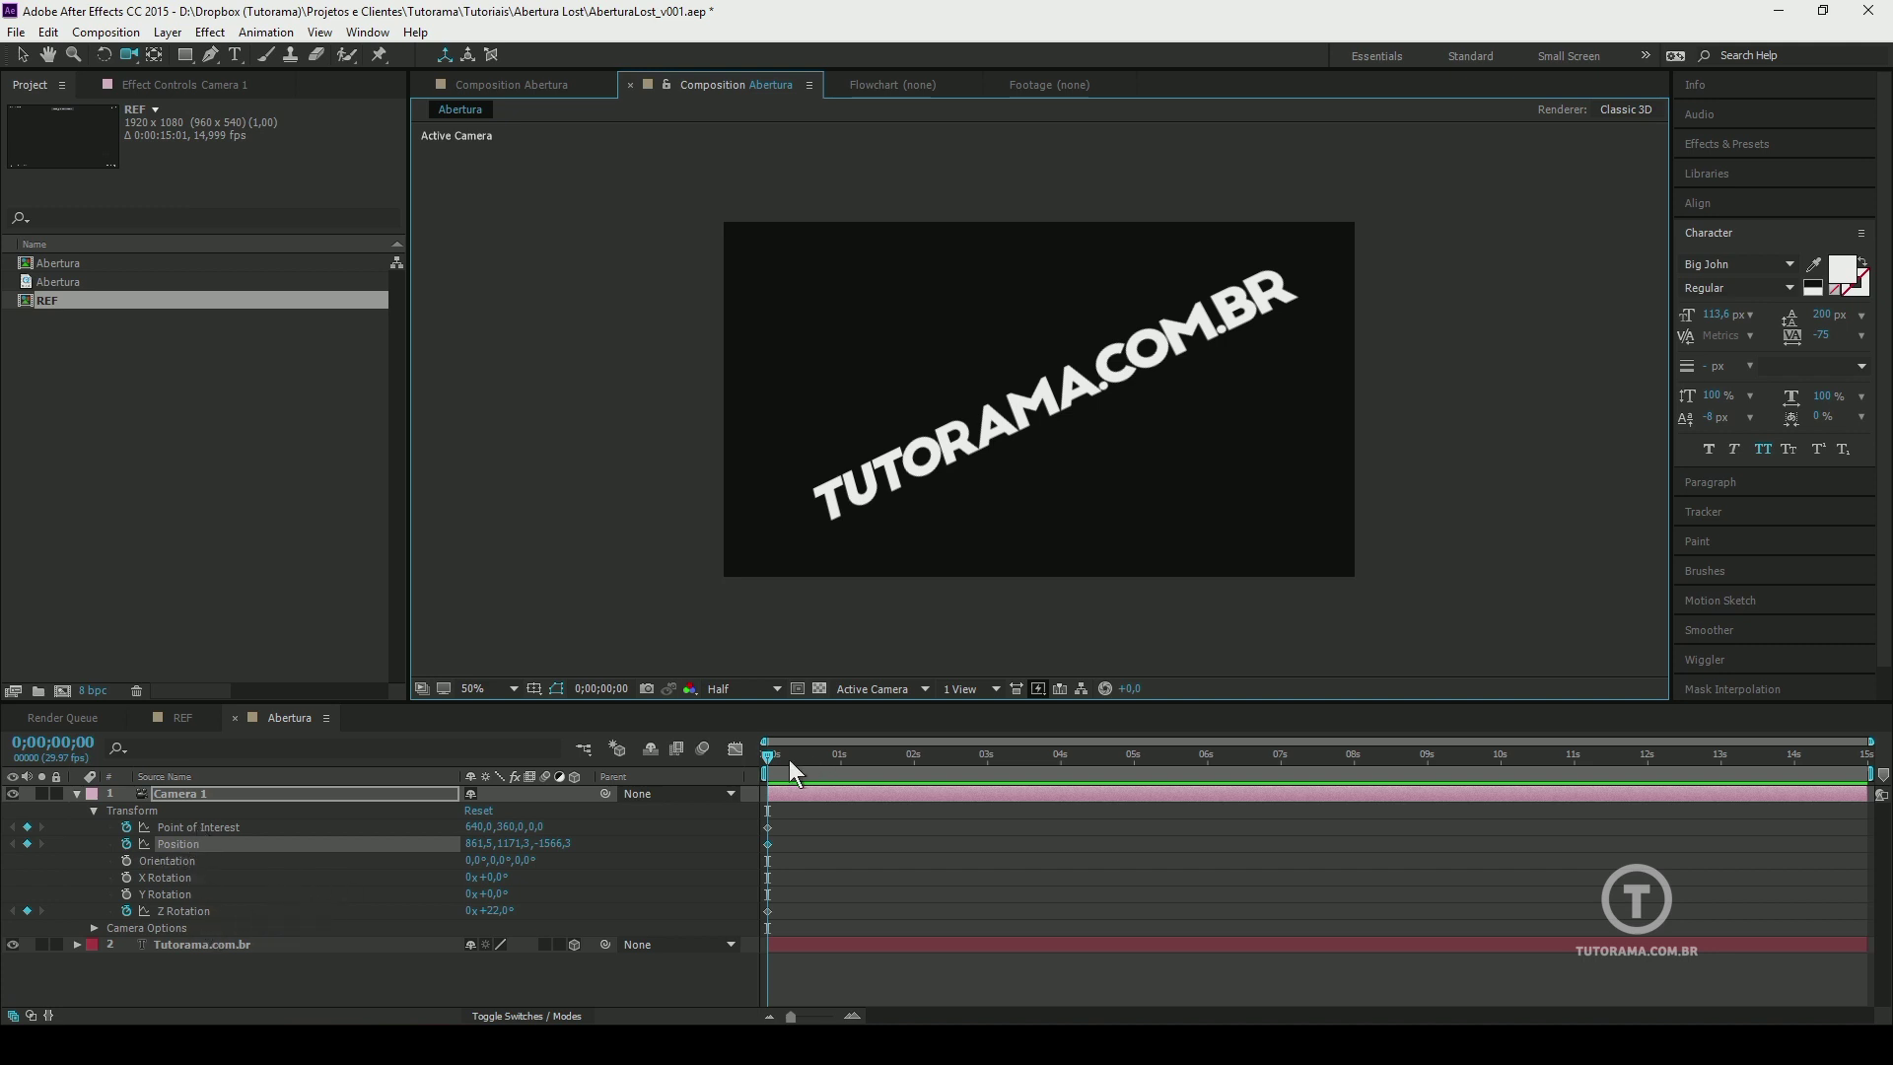
Move the camera in close on the text at 0;00;14;29, to a Position of about 673, 482, -235
left_click_drag(789, 760, 1866, 762)
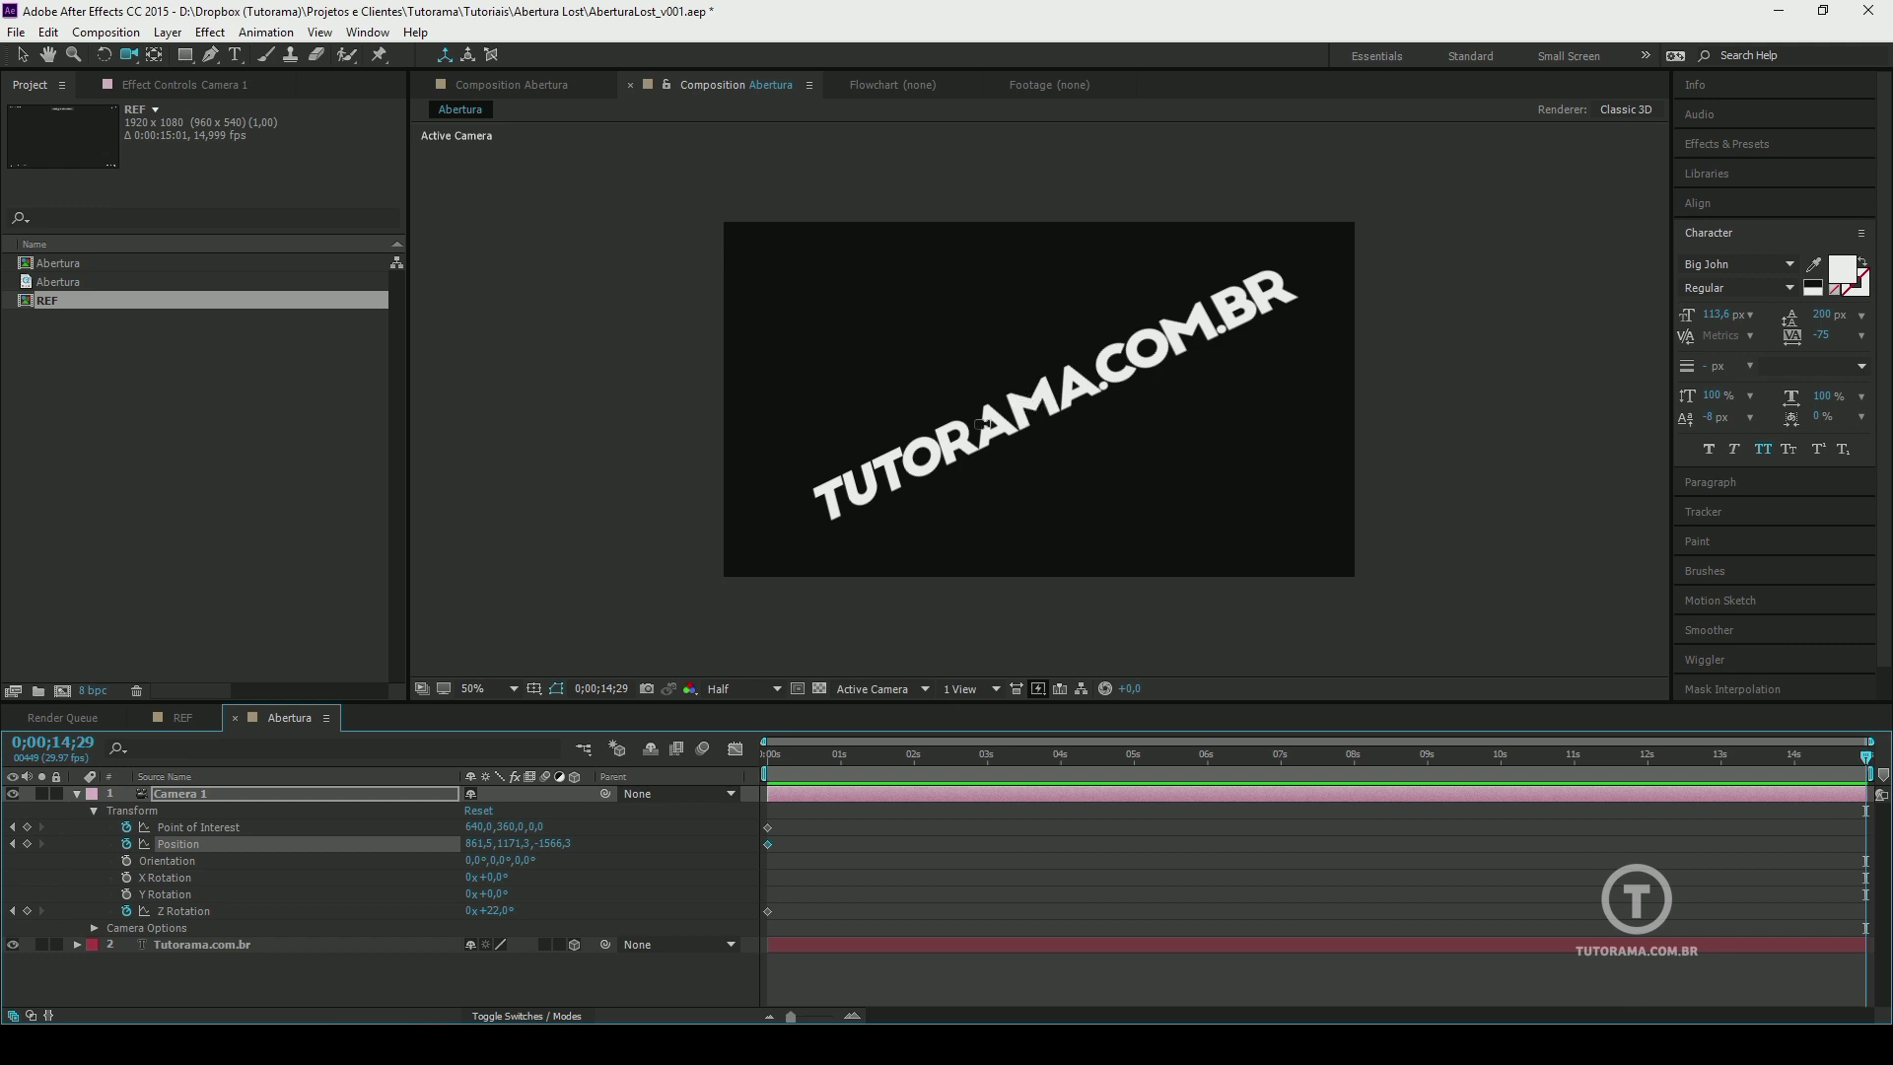
left_click_drag(921, 454, 1031, 384)
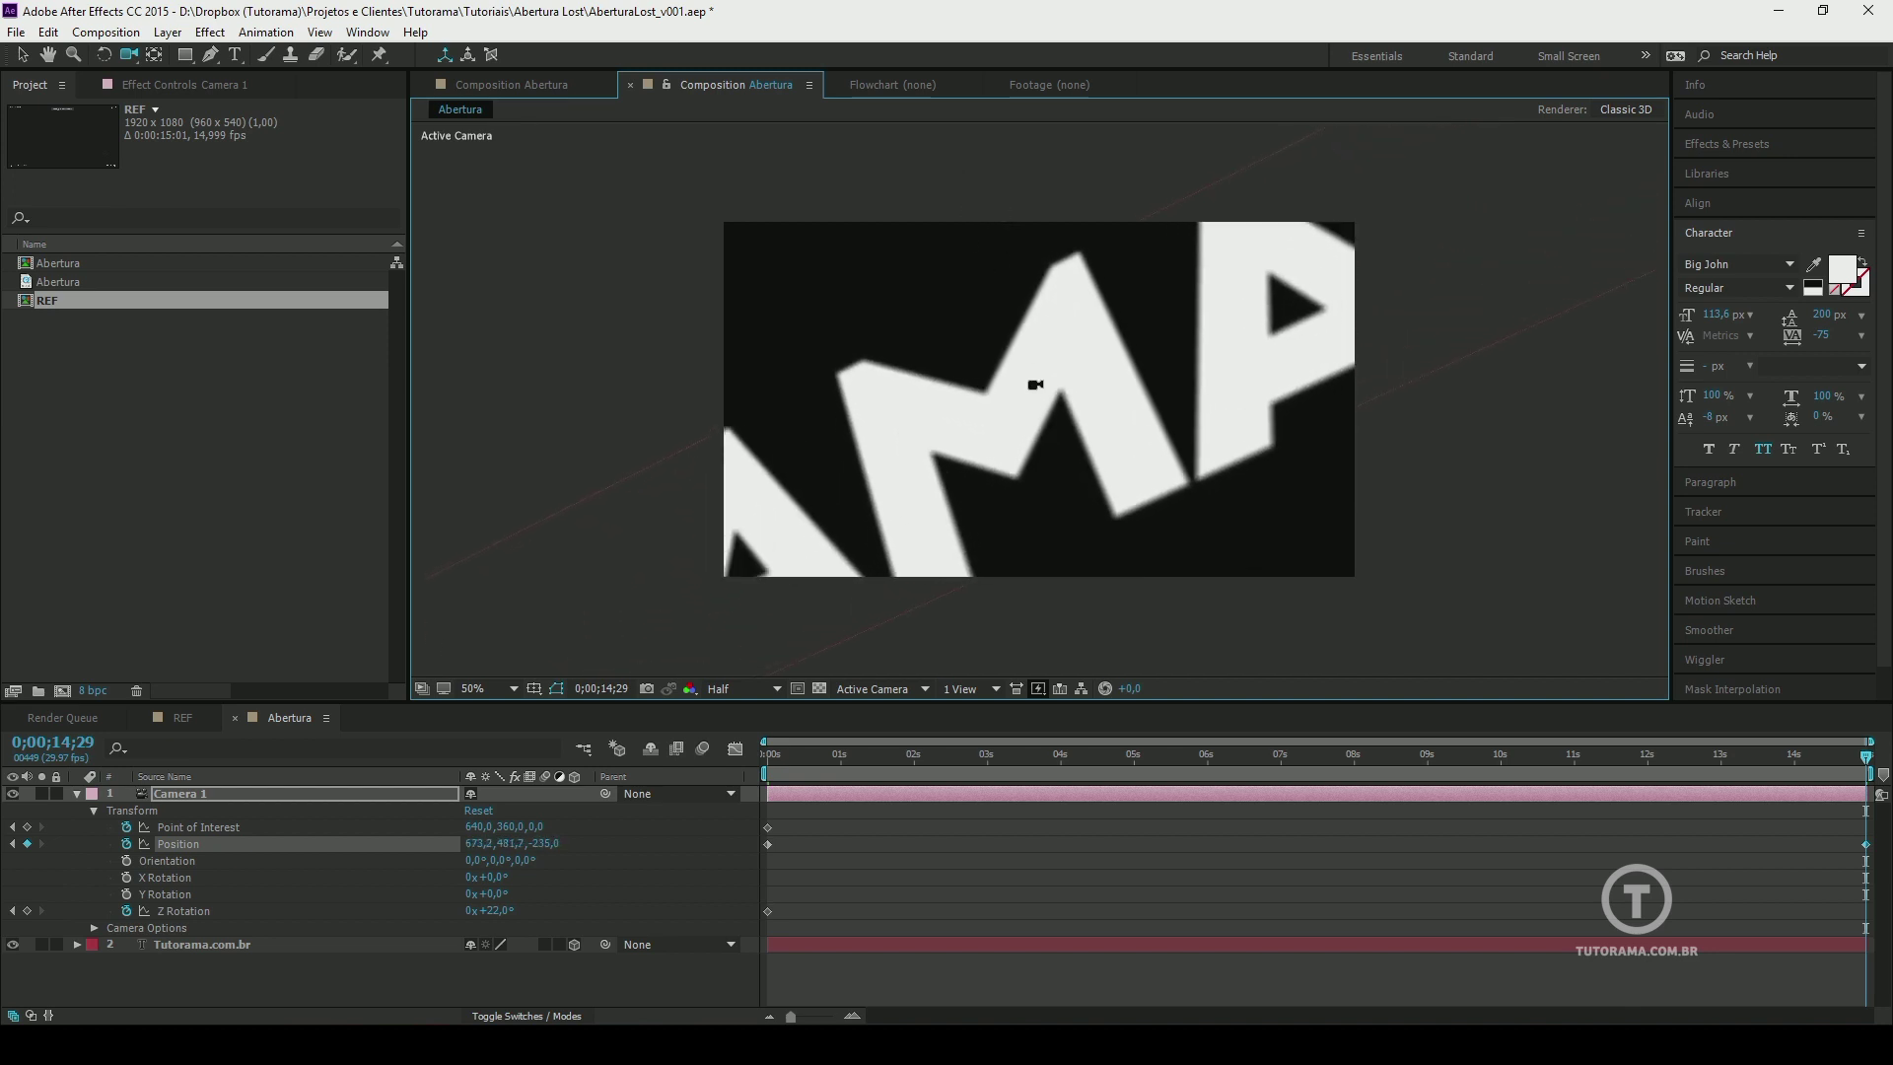
Examine how the letters fill the frame near 13 seconds in the REF composition
left_click(192, 720)
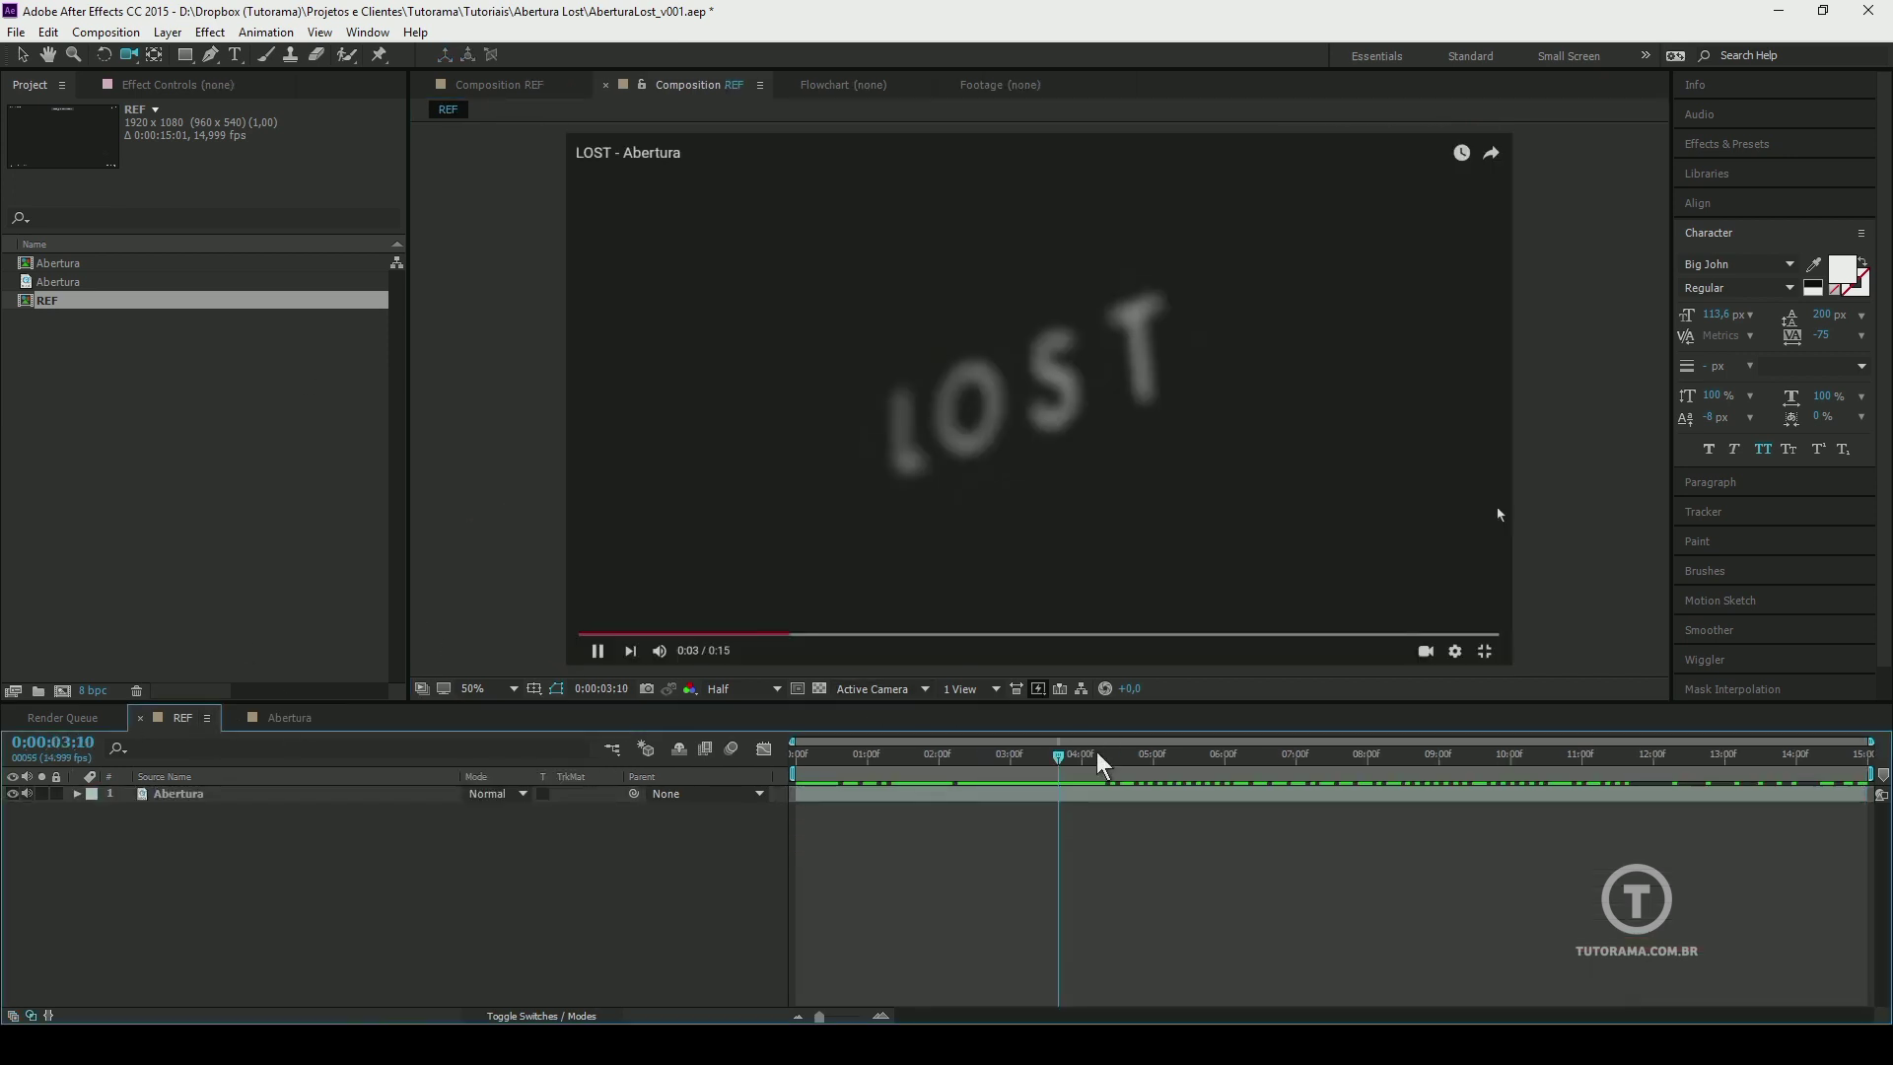
left_click_drag(1063, 774, 1745, 792)
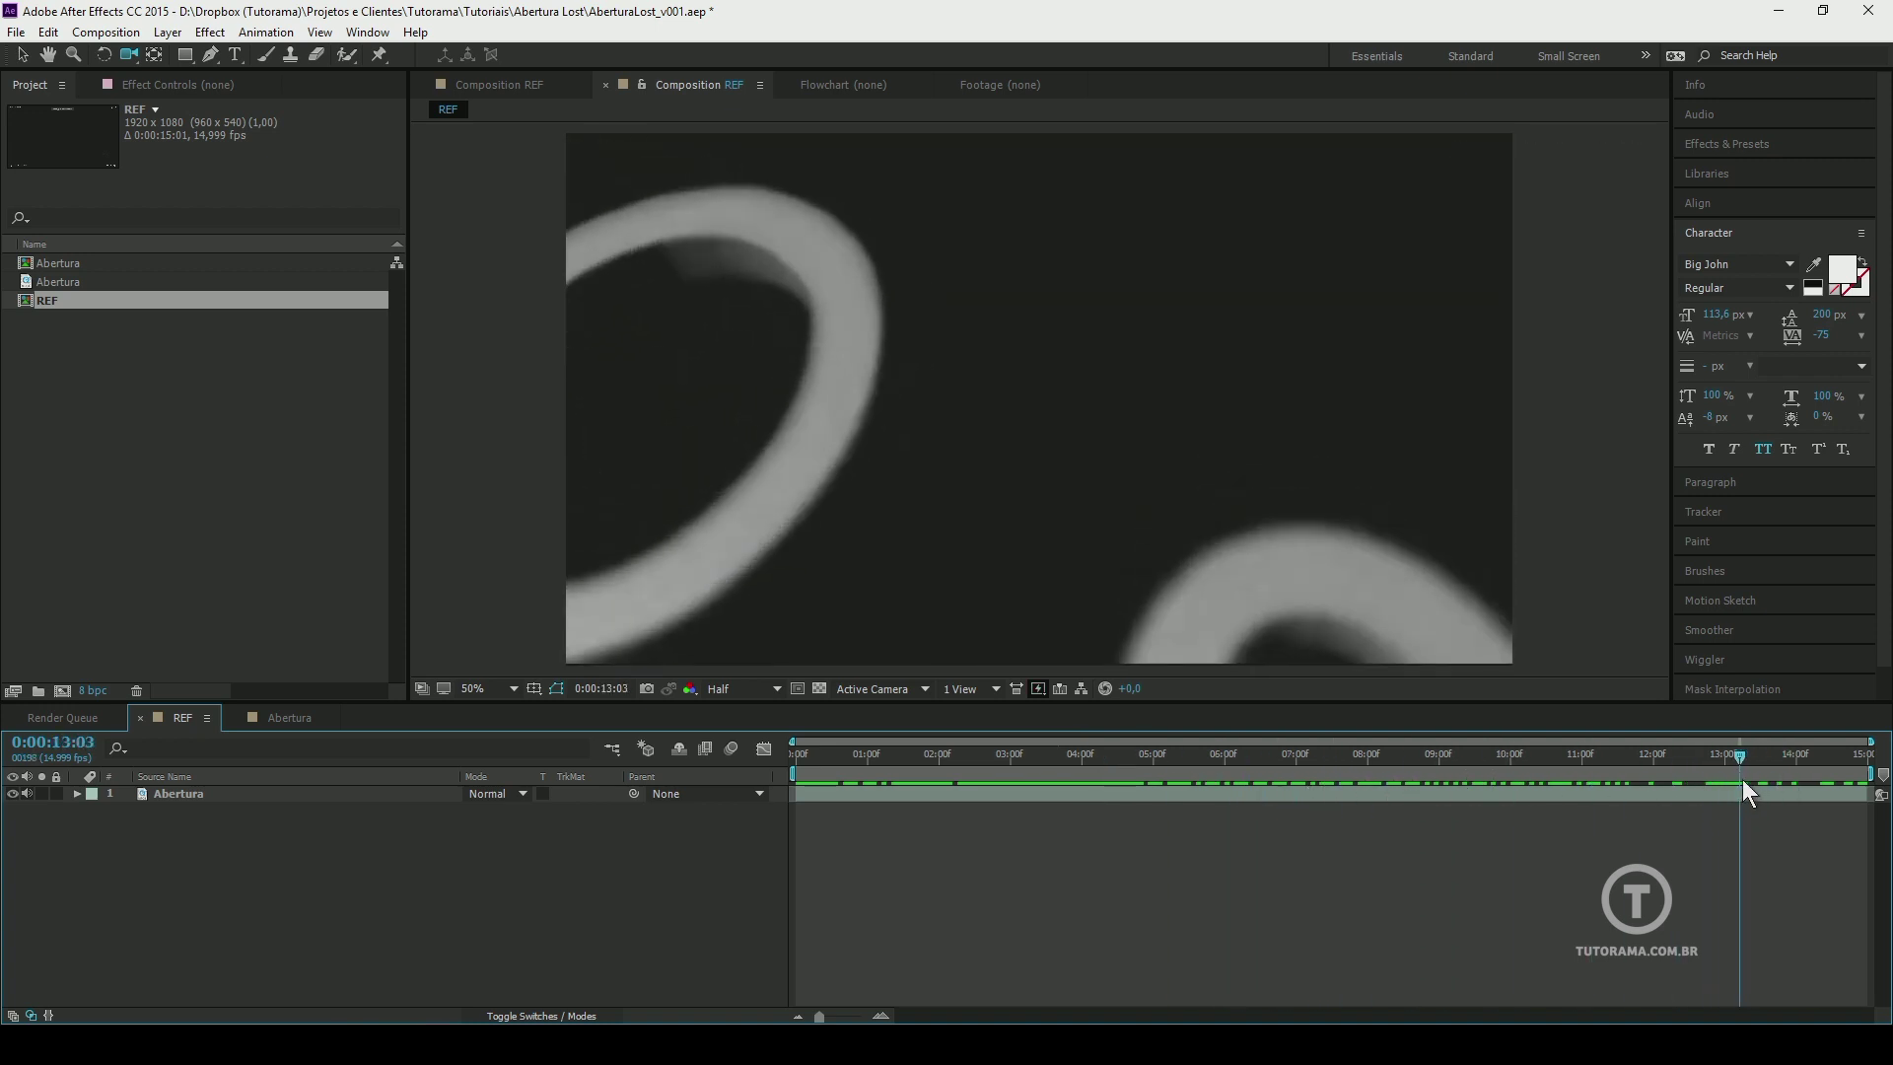
In the Abertura composition, turn the camera's Z Rotation the opposite way at 0;00;14;29 and move in closer on the letters
left_click(291, 717)
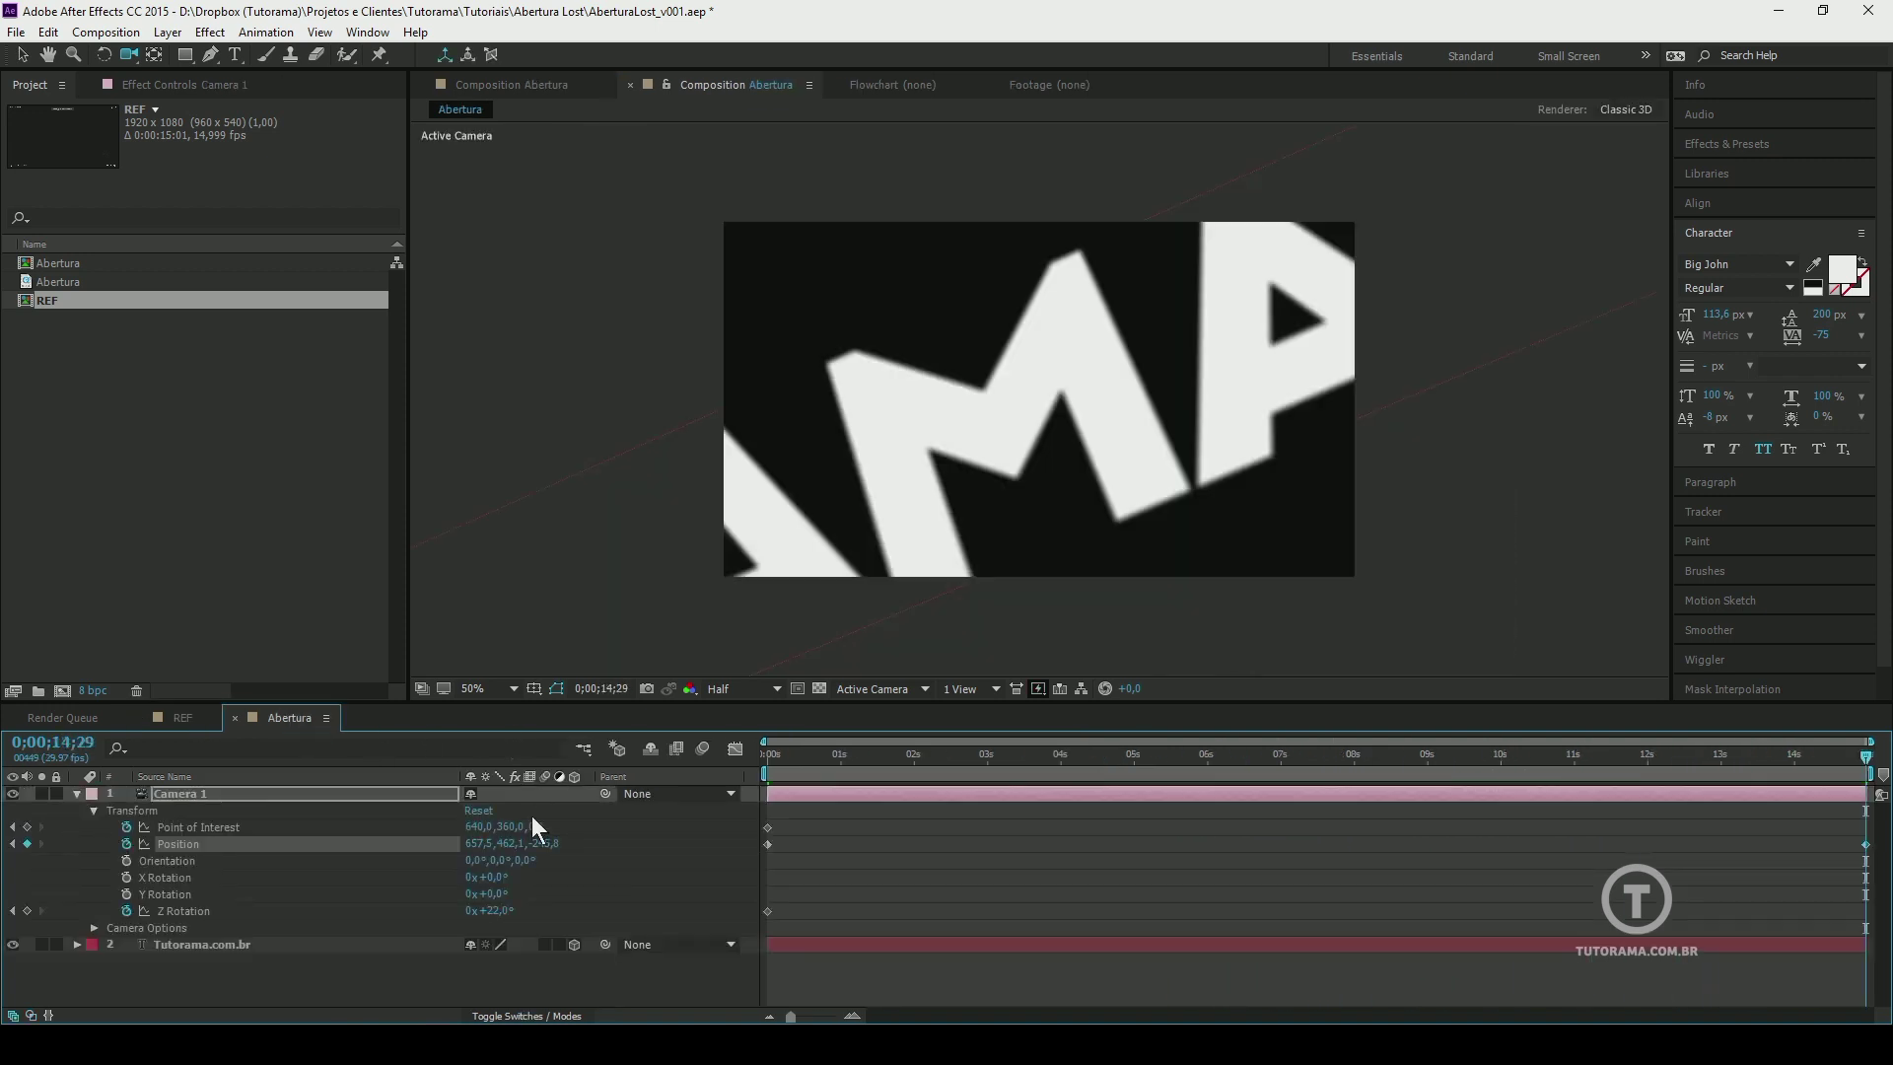
left_click_drag(496, 914, 436, 915)
left_click_drag(1072, 245, 1065, 313)
left_click_drag(1064, 312, 1031, 177)
left_click_drag(1866, 754, 692, 720)
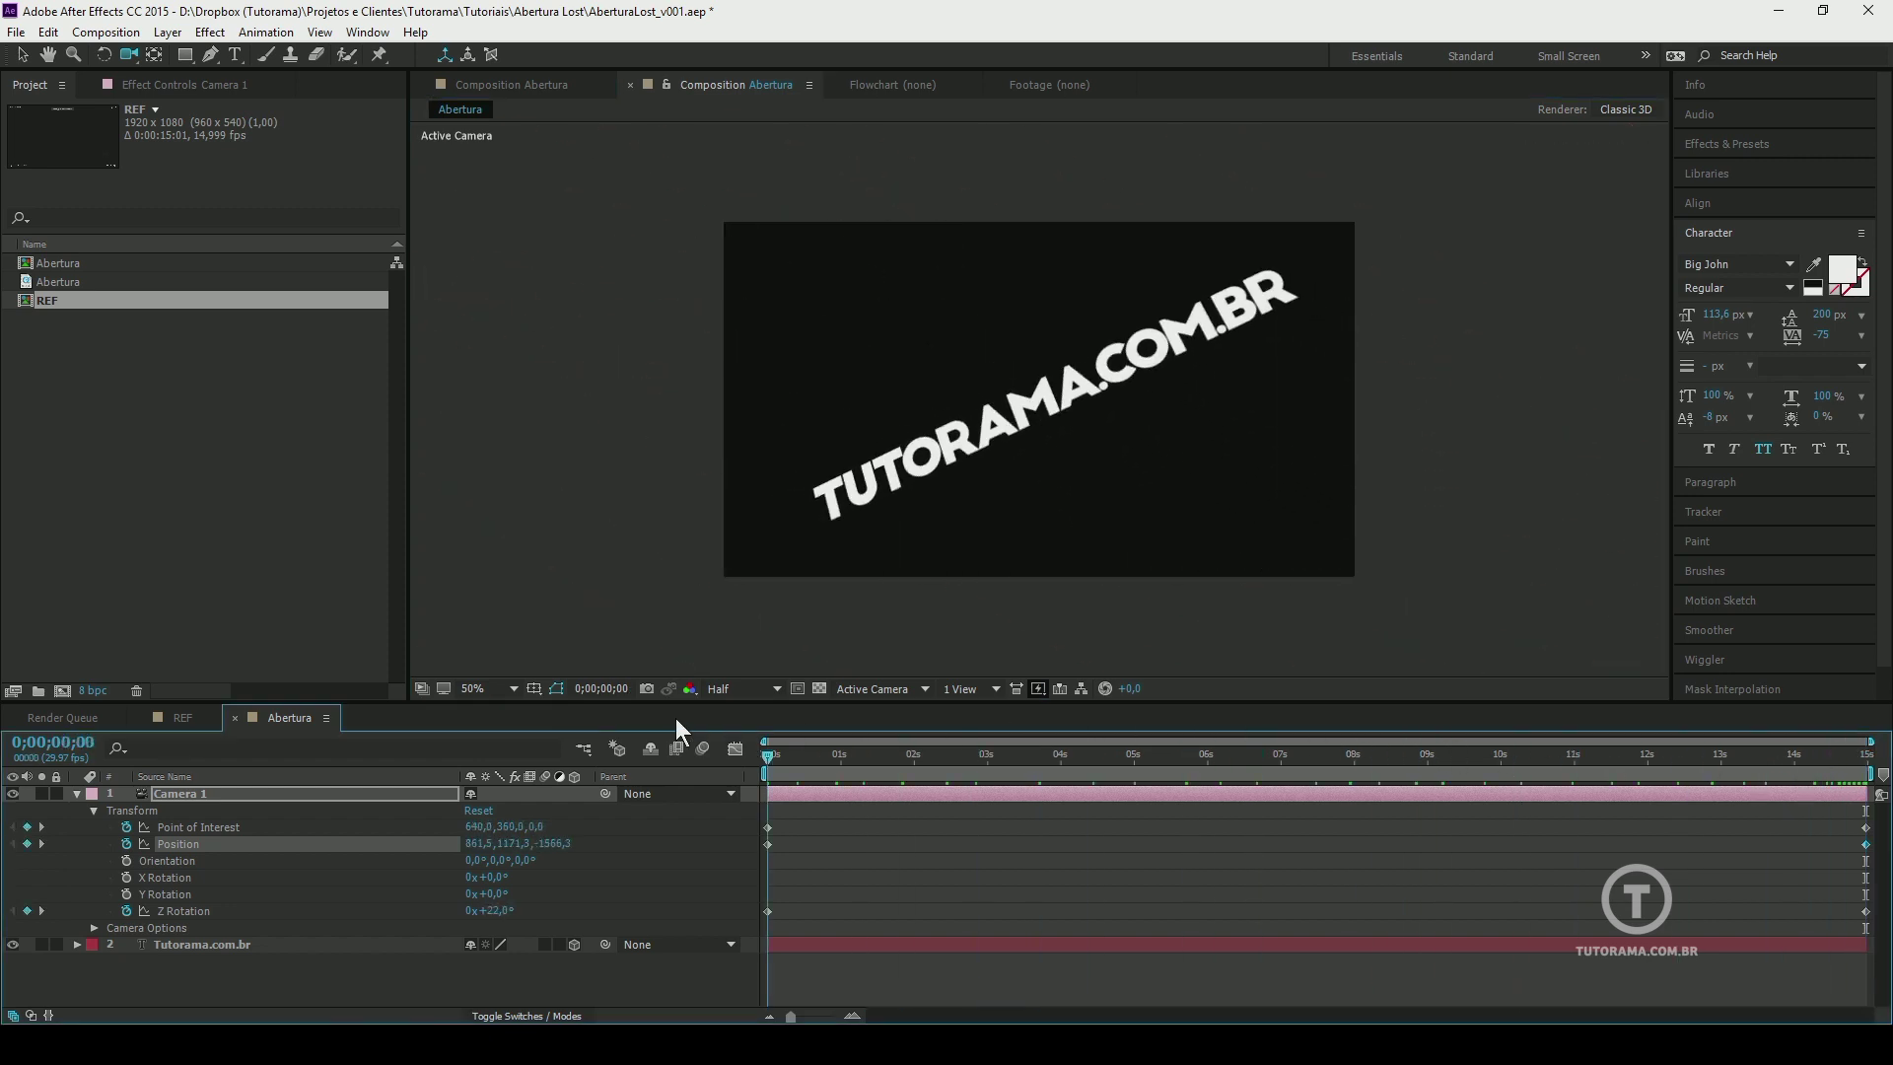
left_click_drag(772, 774, 1543, 798)
Move the camera's final Point of Interest, Position and Z Rotation keyframes earlier to about 13.7 seconds, and preview the animation
left_click_drag(1800, 811, 1876, 942)
left_click_drag(1864, 835, 1745, 835)
left_click_drag(1745, 757, 1678, 775)
left_click_drag(1746, 843, 1770, 843)
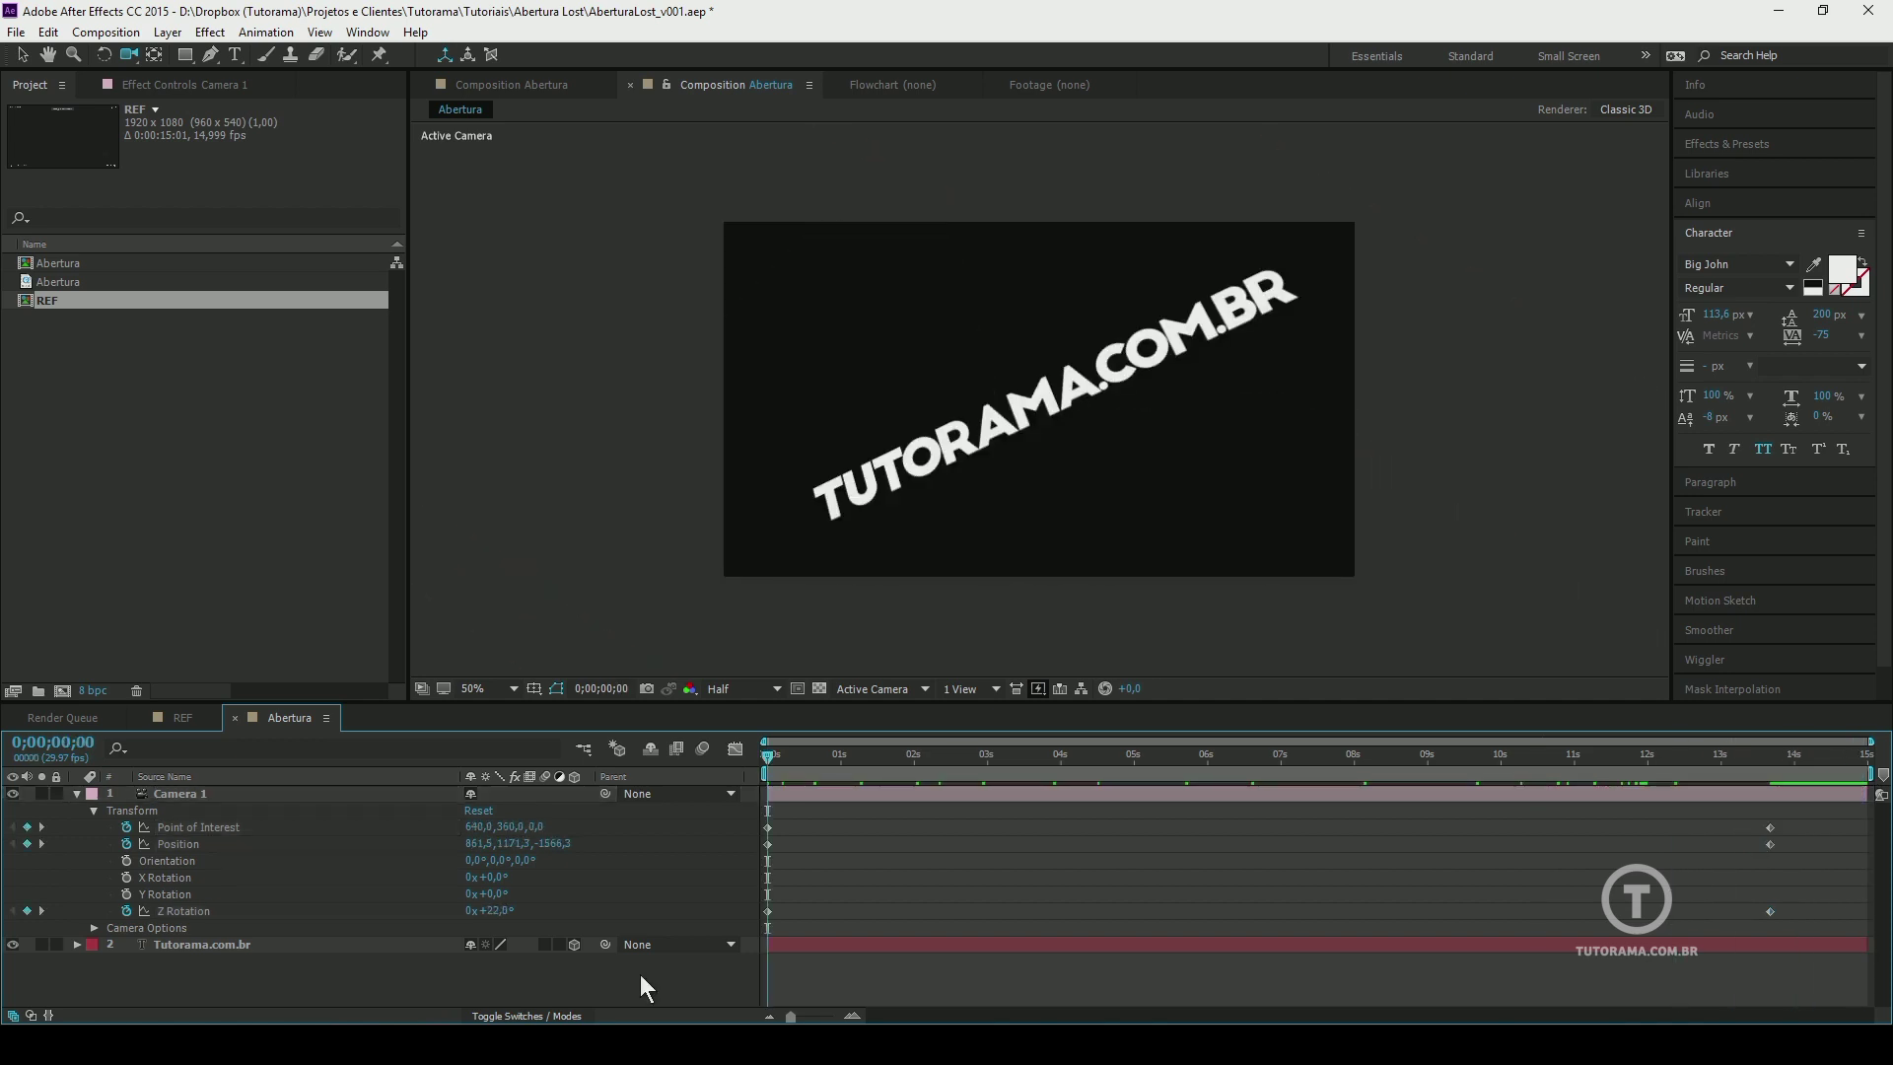
key("space")
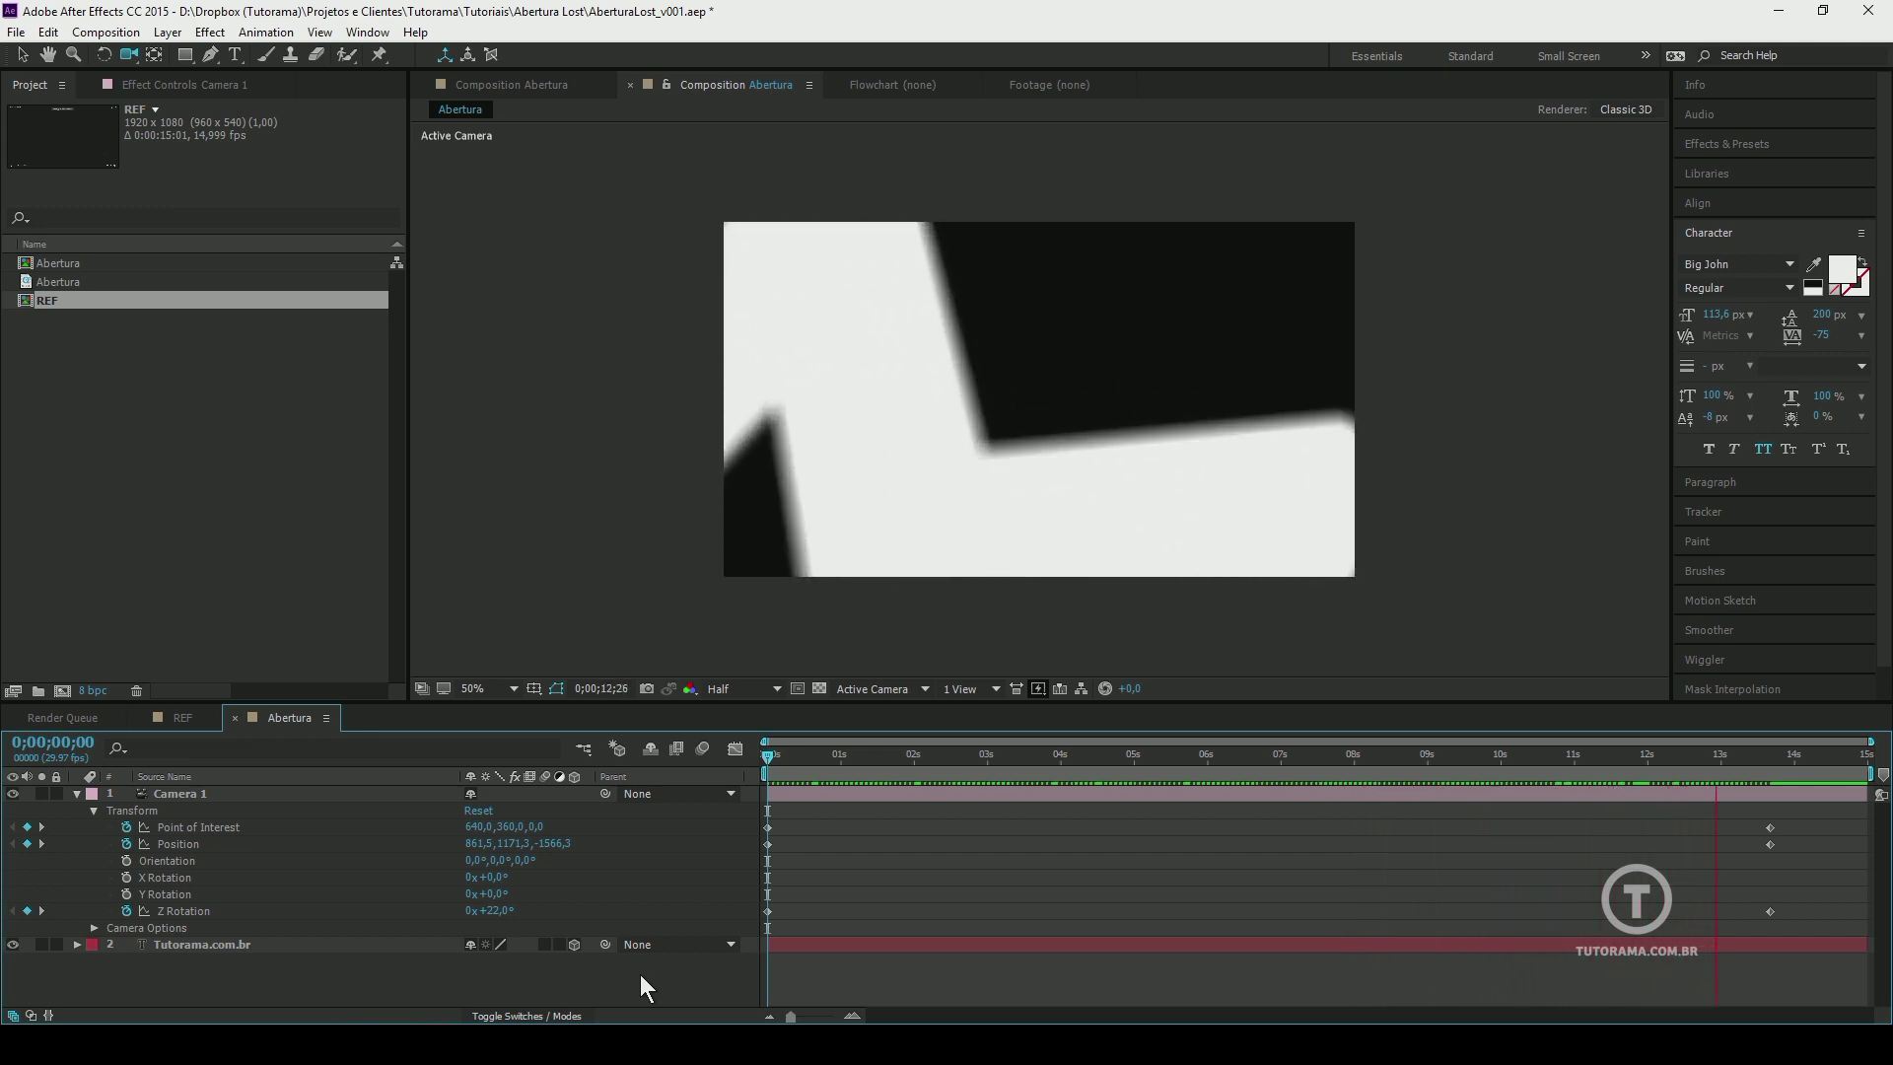
Examine the blurred letters up to about 6 seconds in the REF composition, return to Abertura's first frame and save the project
key("shift+comma")
left_click_drag(1005, 756, 1283, 753)
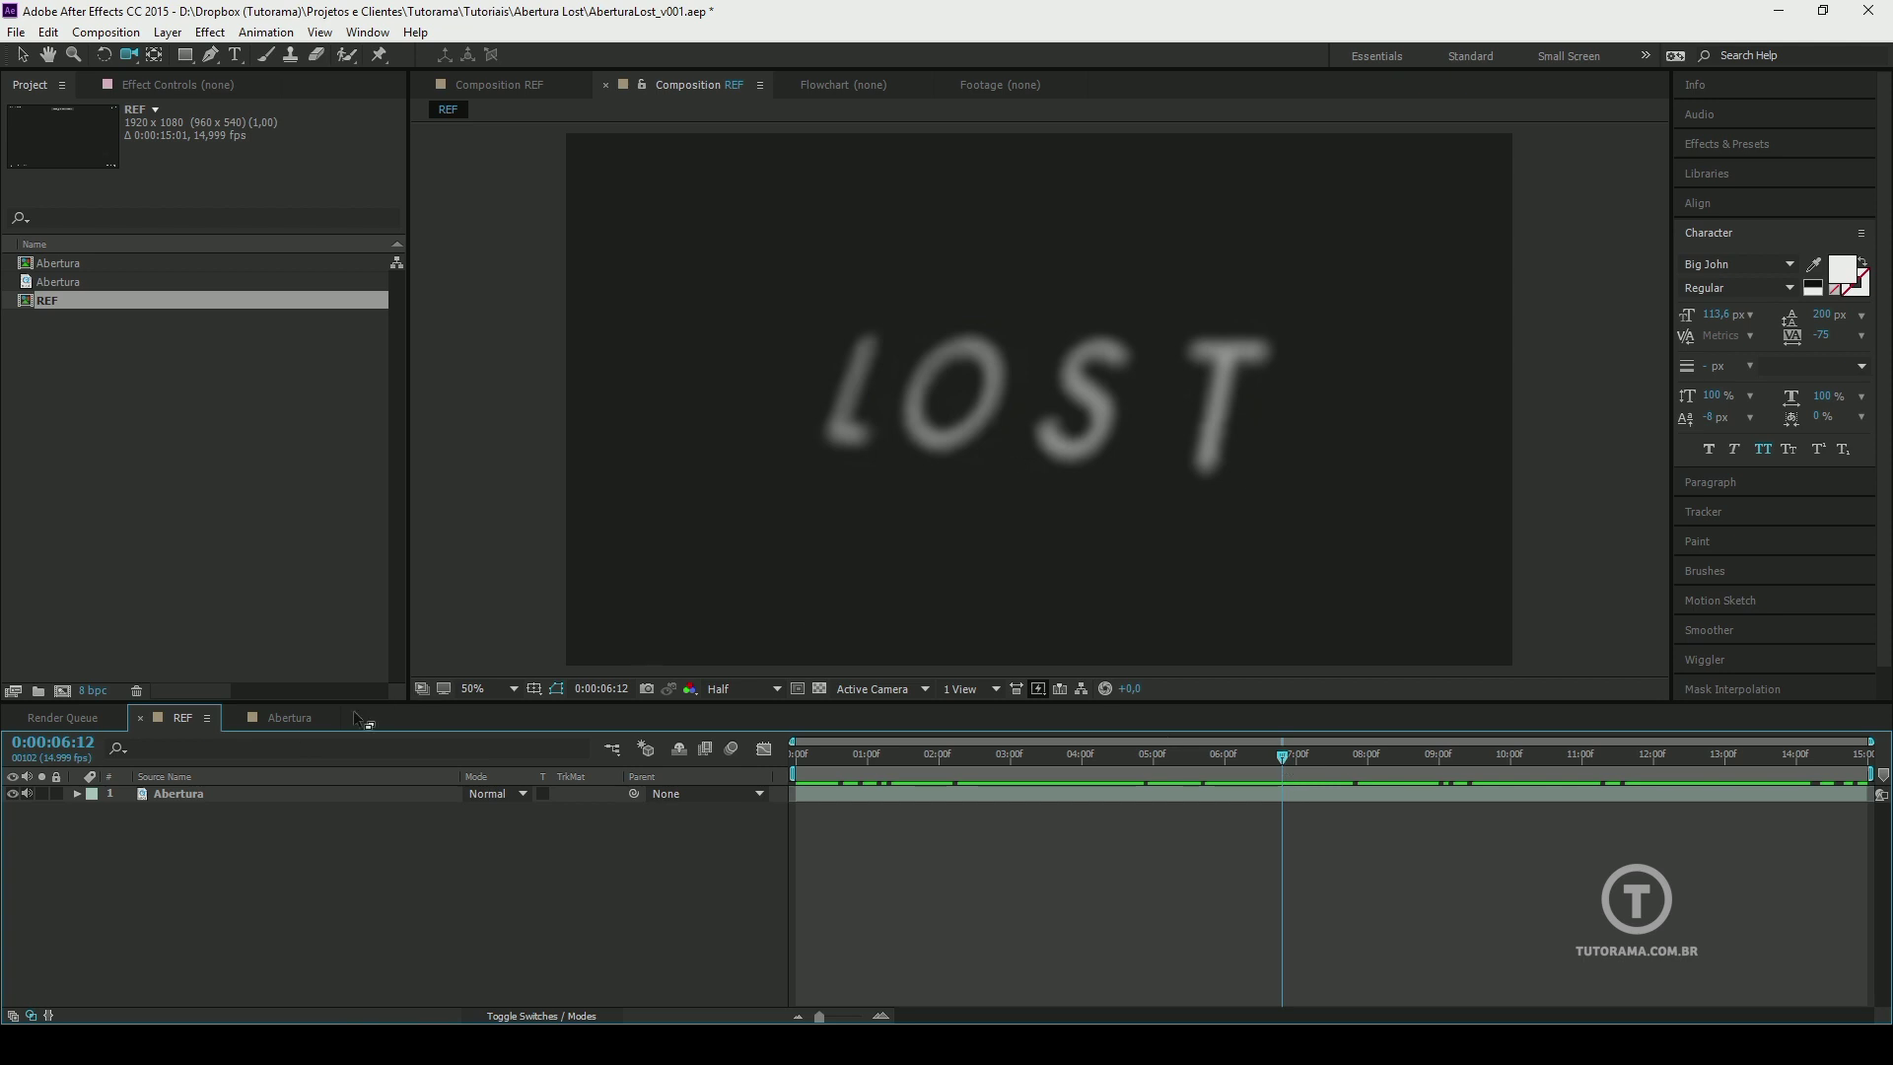
left_click(293, 721)
key("Home")
key("ctrl+s")
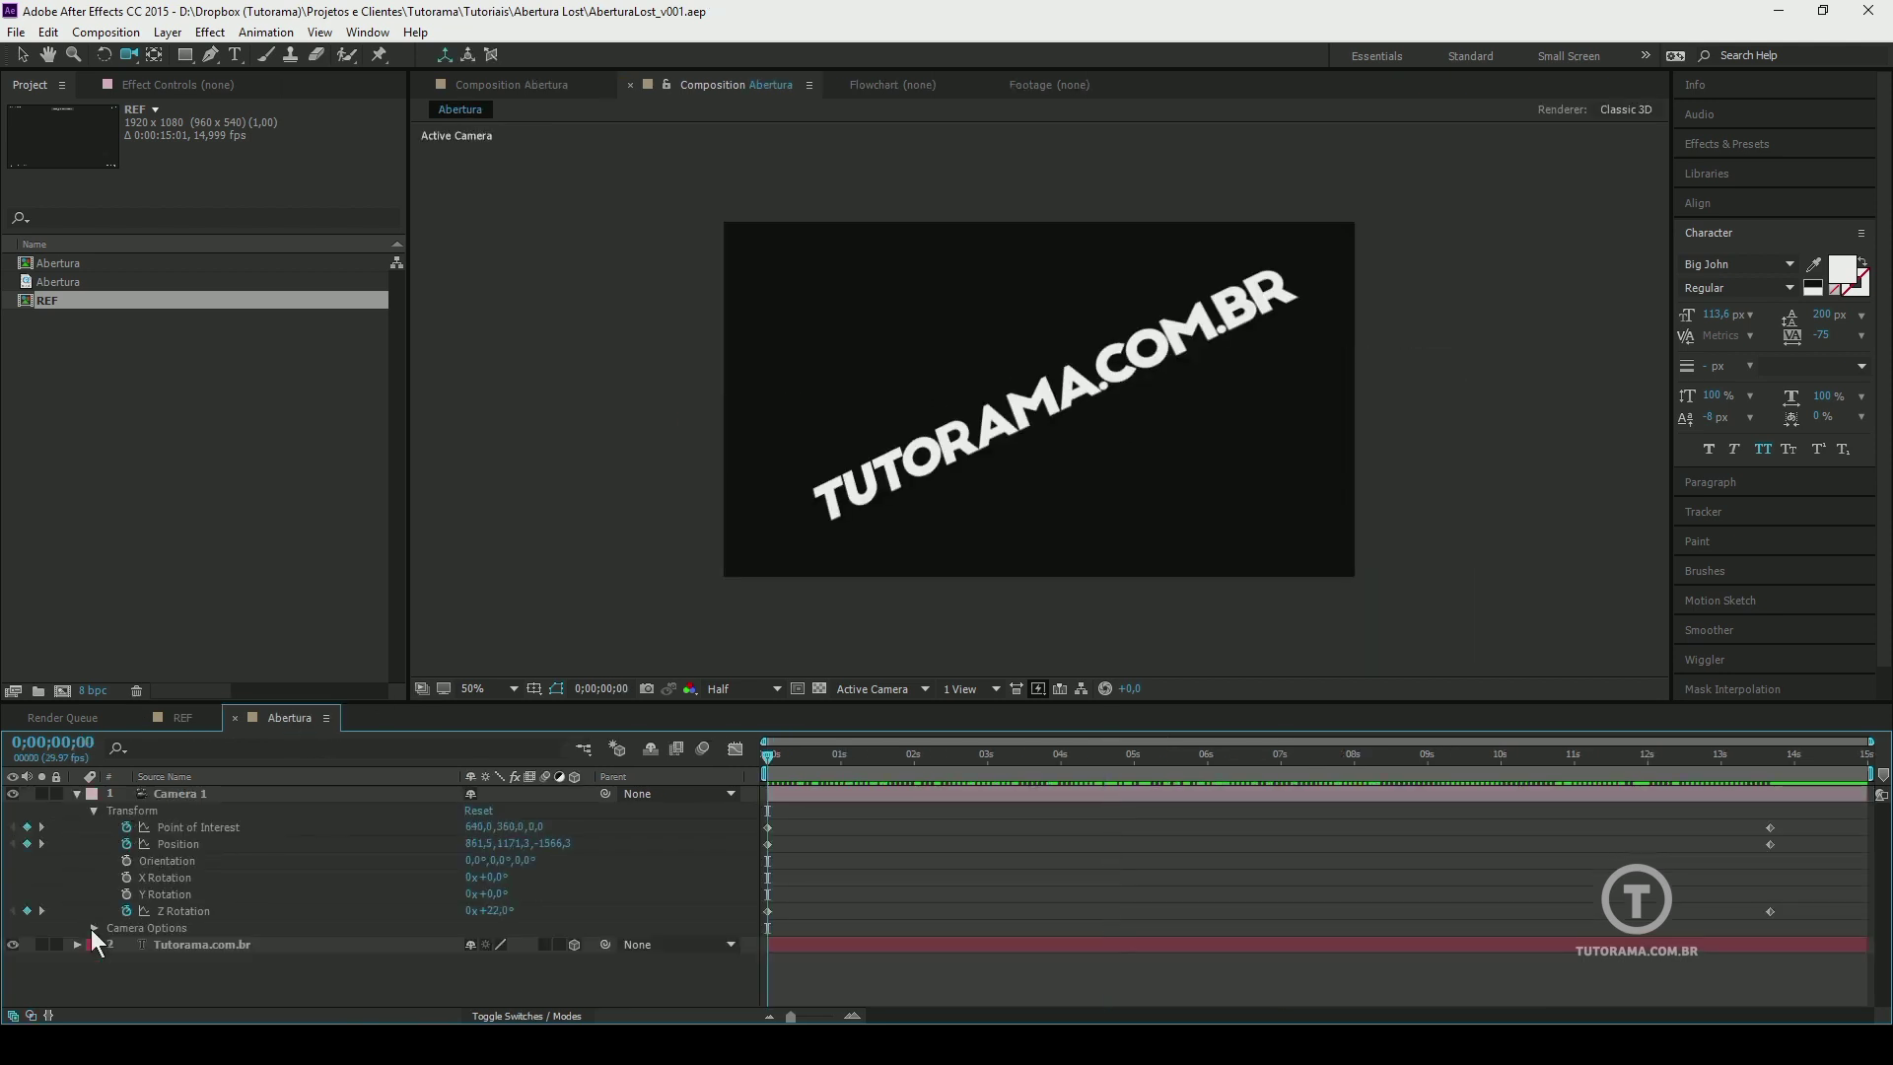
Set the camera's Aperture to 900 pixels in its Camera Options, judging the blur at 0;00;02;29
left_click(93, 928)
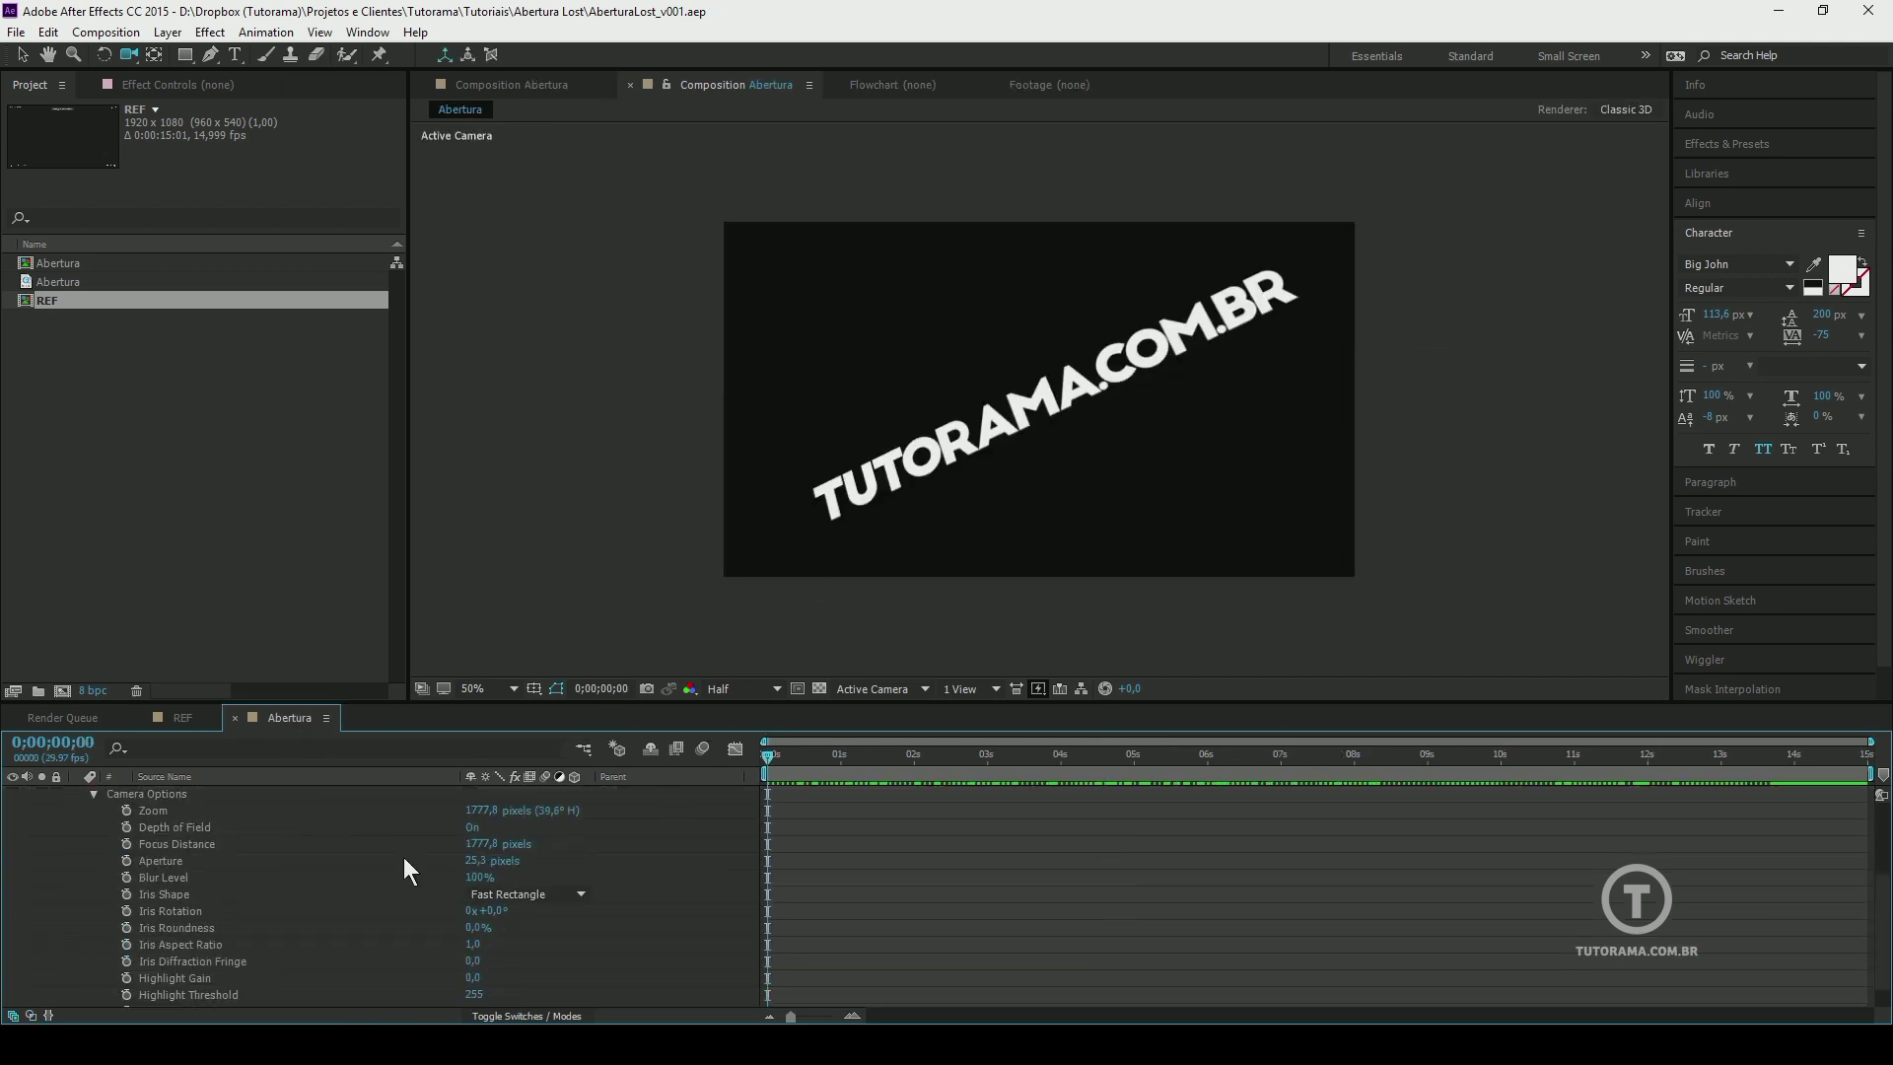
left_click(182, 862)
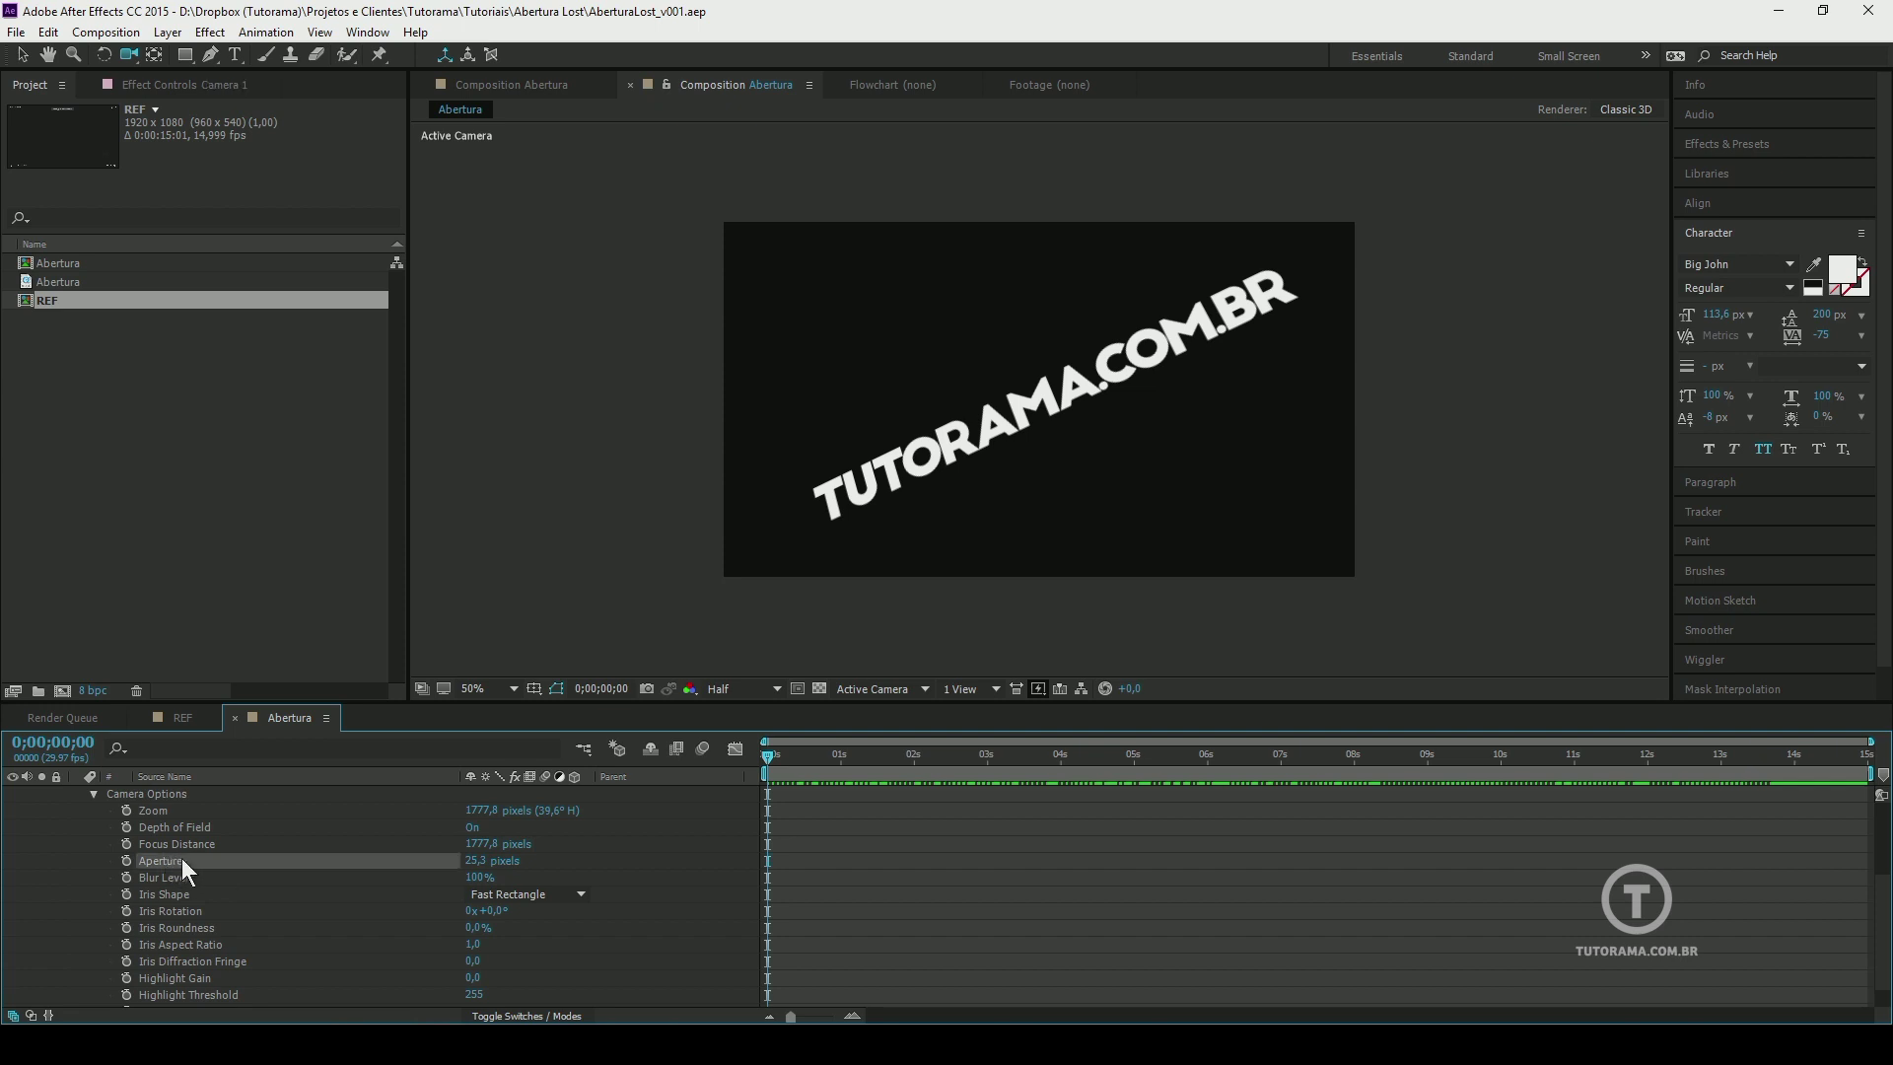
mouse_move(1006, 755)
left_mouse_down()
mouse_move(890, 755)
mouse_move(1007, 769)
mouse_move(985, 771)
left_mouse_up()
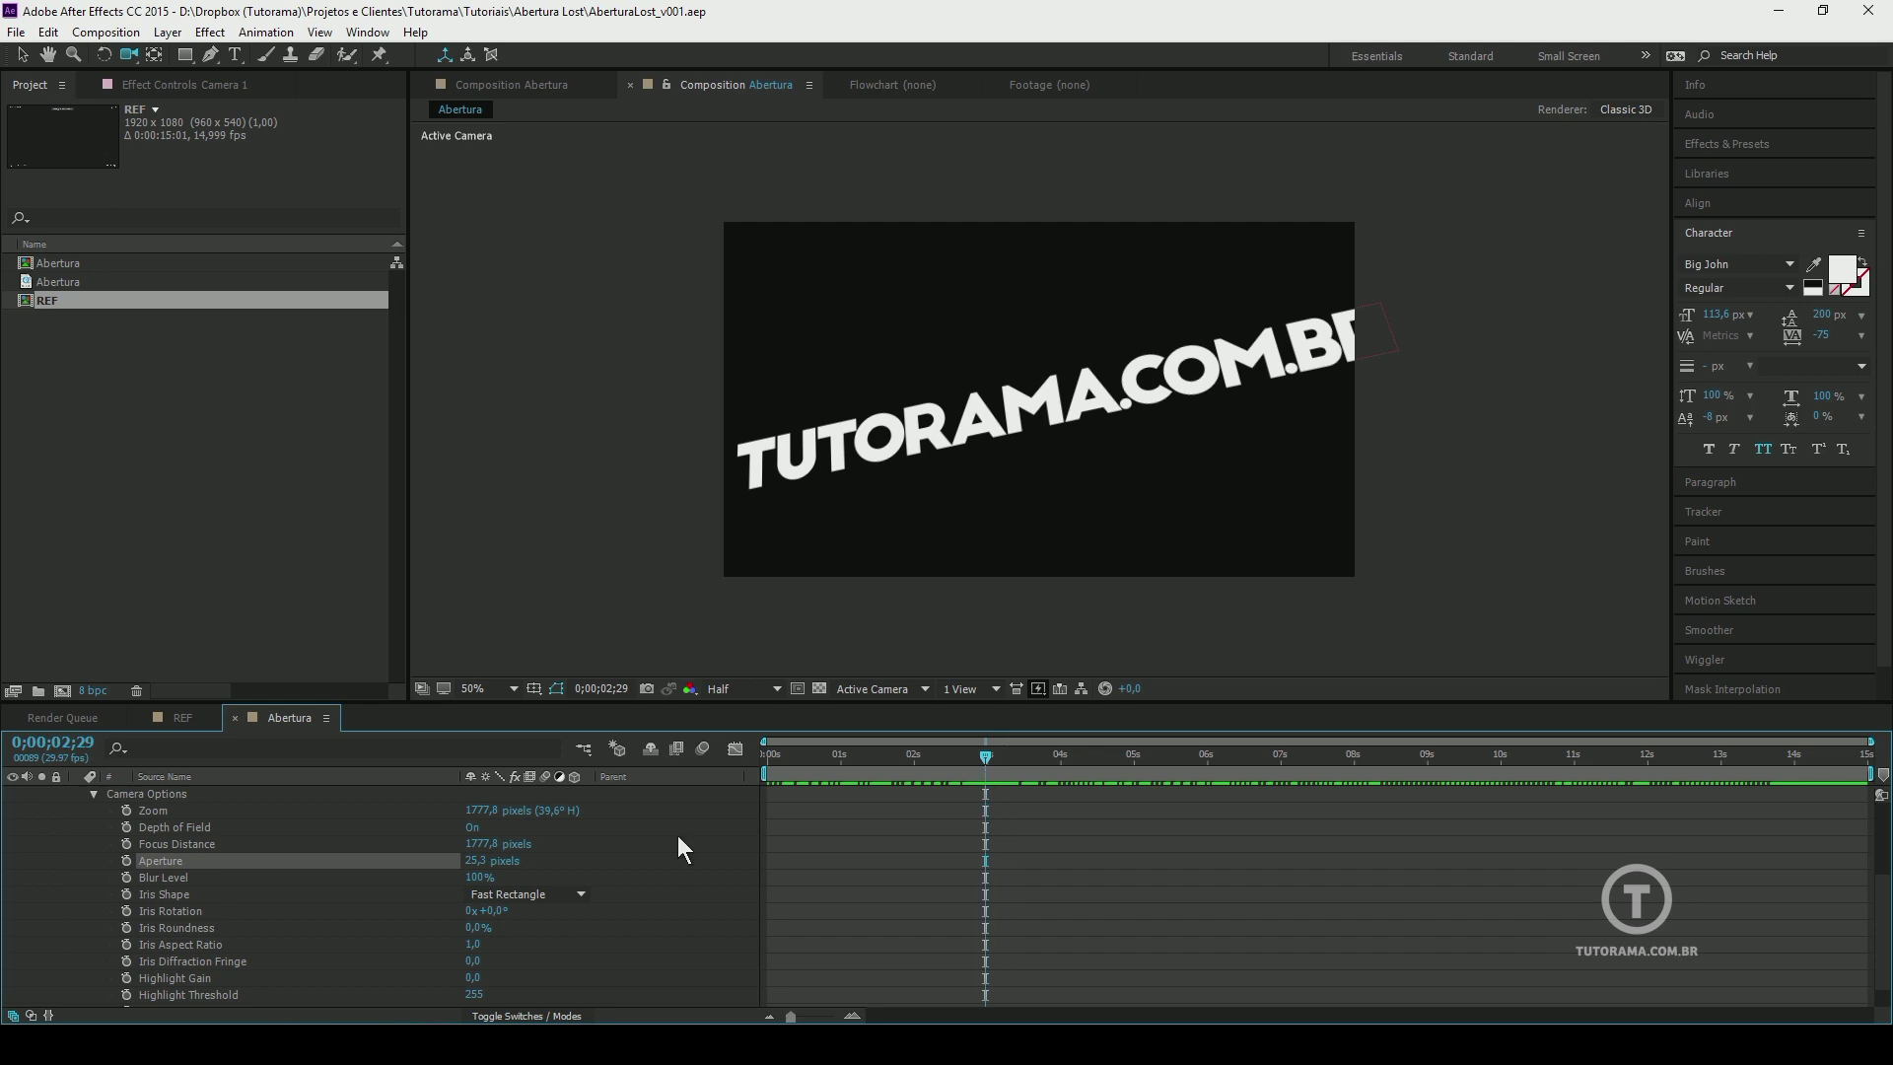
left_click_drag(483, 861, 1234, 800)
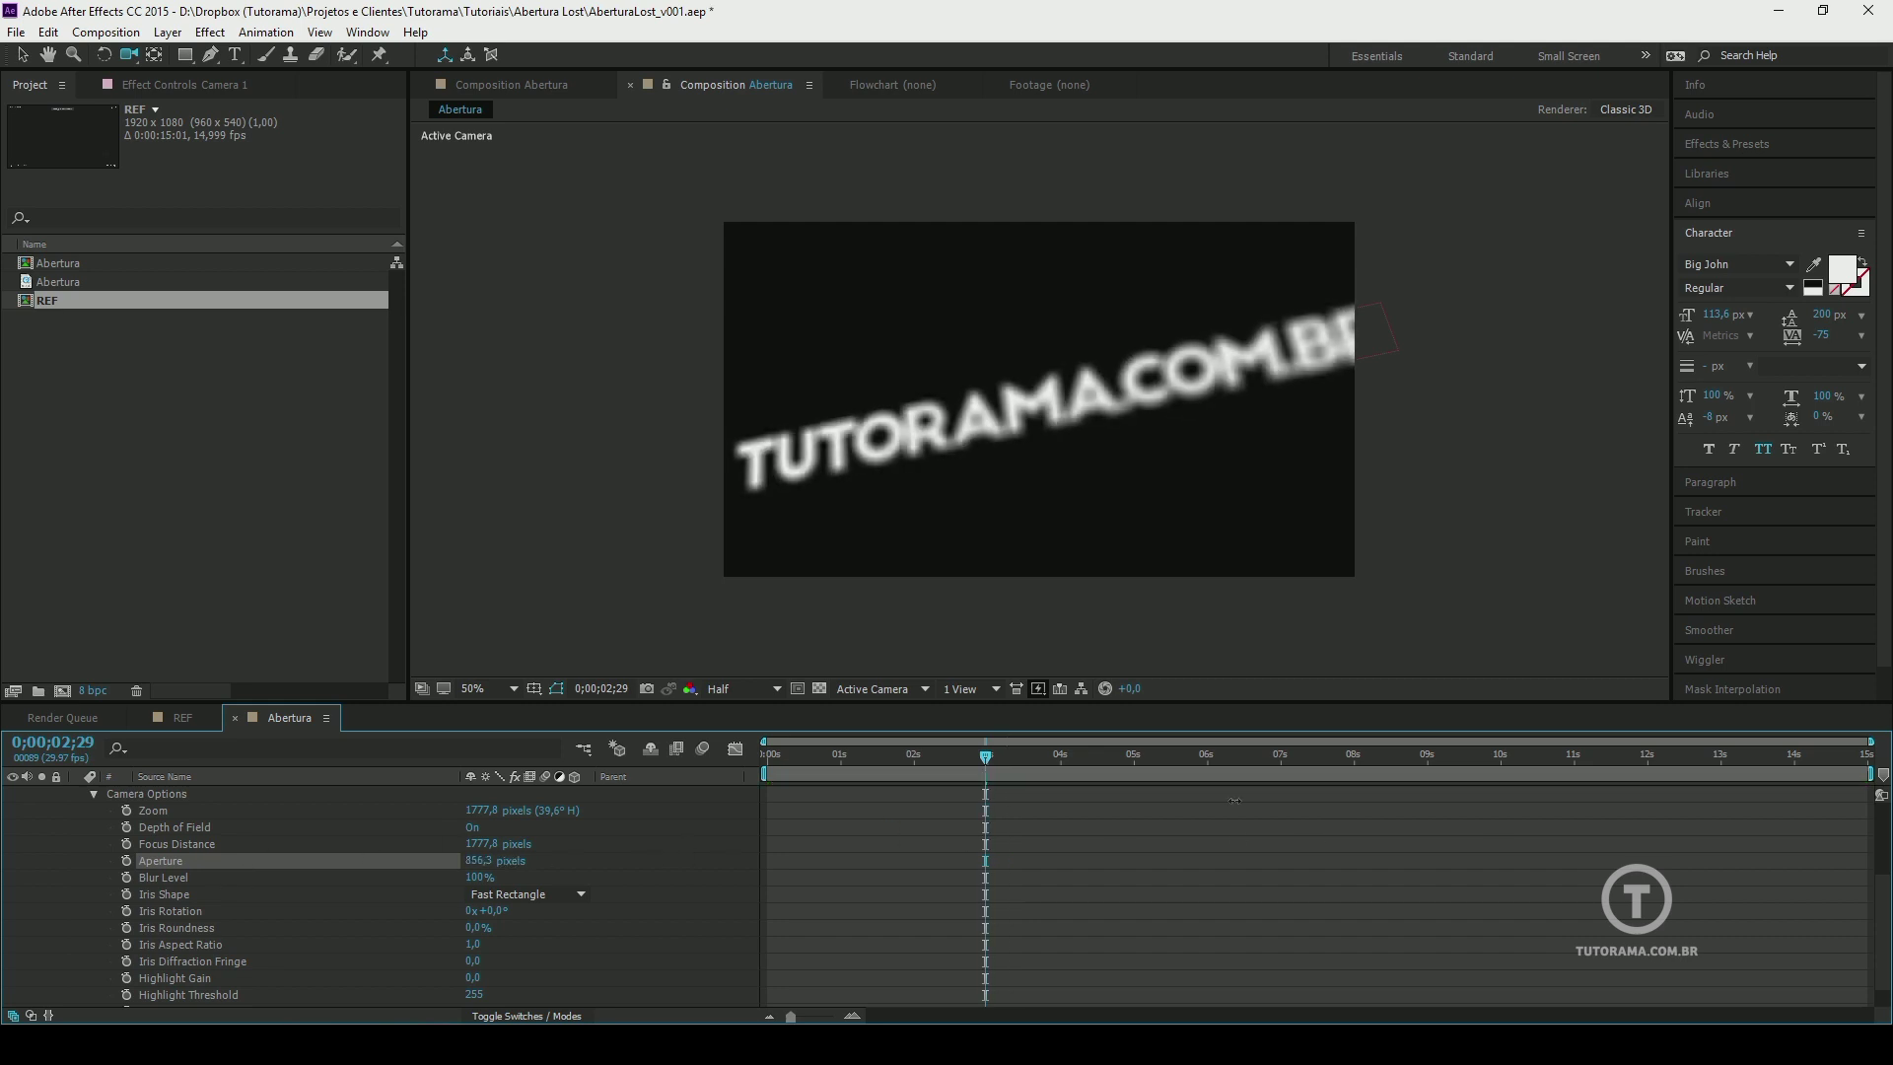
left_click(483, 860)
type("900")
key("Return")
Reduce the camera's Focus Distance to about 673 pixels so the text comes into focus at 0;00;08;18
mouse_move(1334, 754)
left_mouse_down()
mouse_move(1232, 771)
mouse_move(866, 732)
mouse_move(1013, 732)
mouse_move(968, 733)
mouse_move(1219, 766)
mouse_move(742, 753)
mouse_move(1114, 761)
mouse_move(1400, 803)
left_mouse_up()
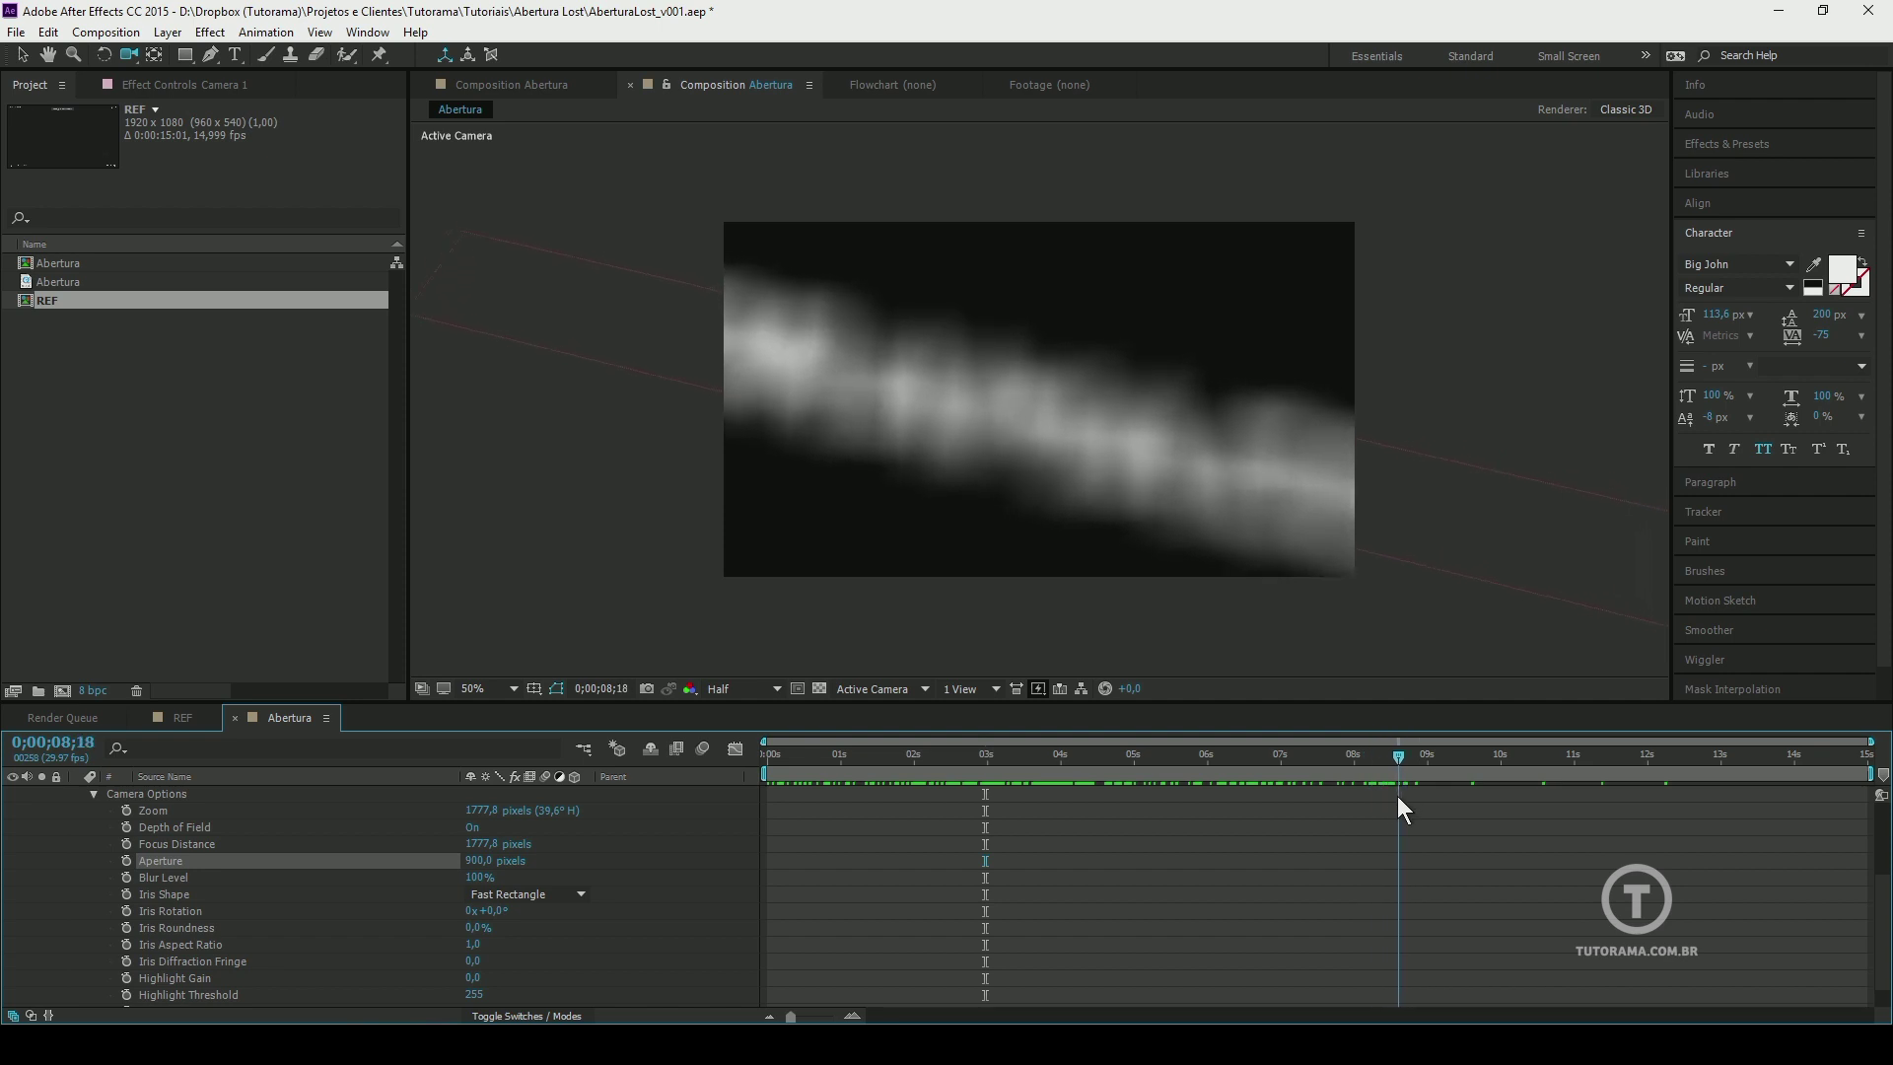
left_click(197, 843)
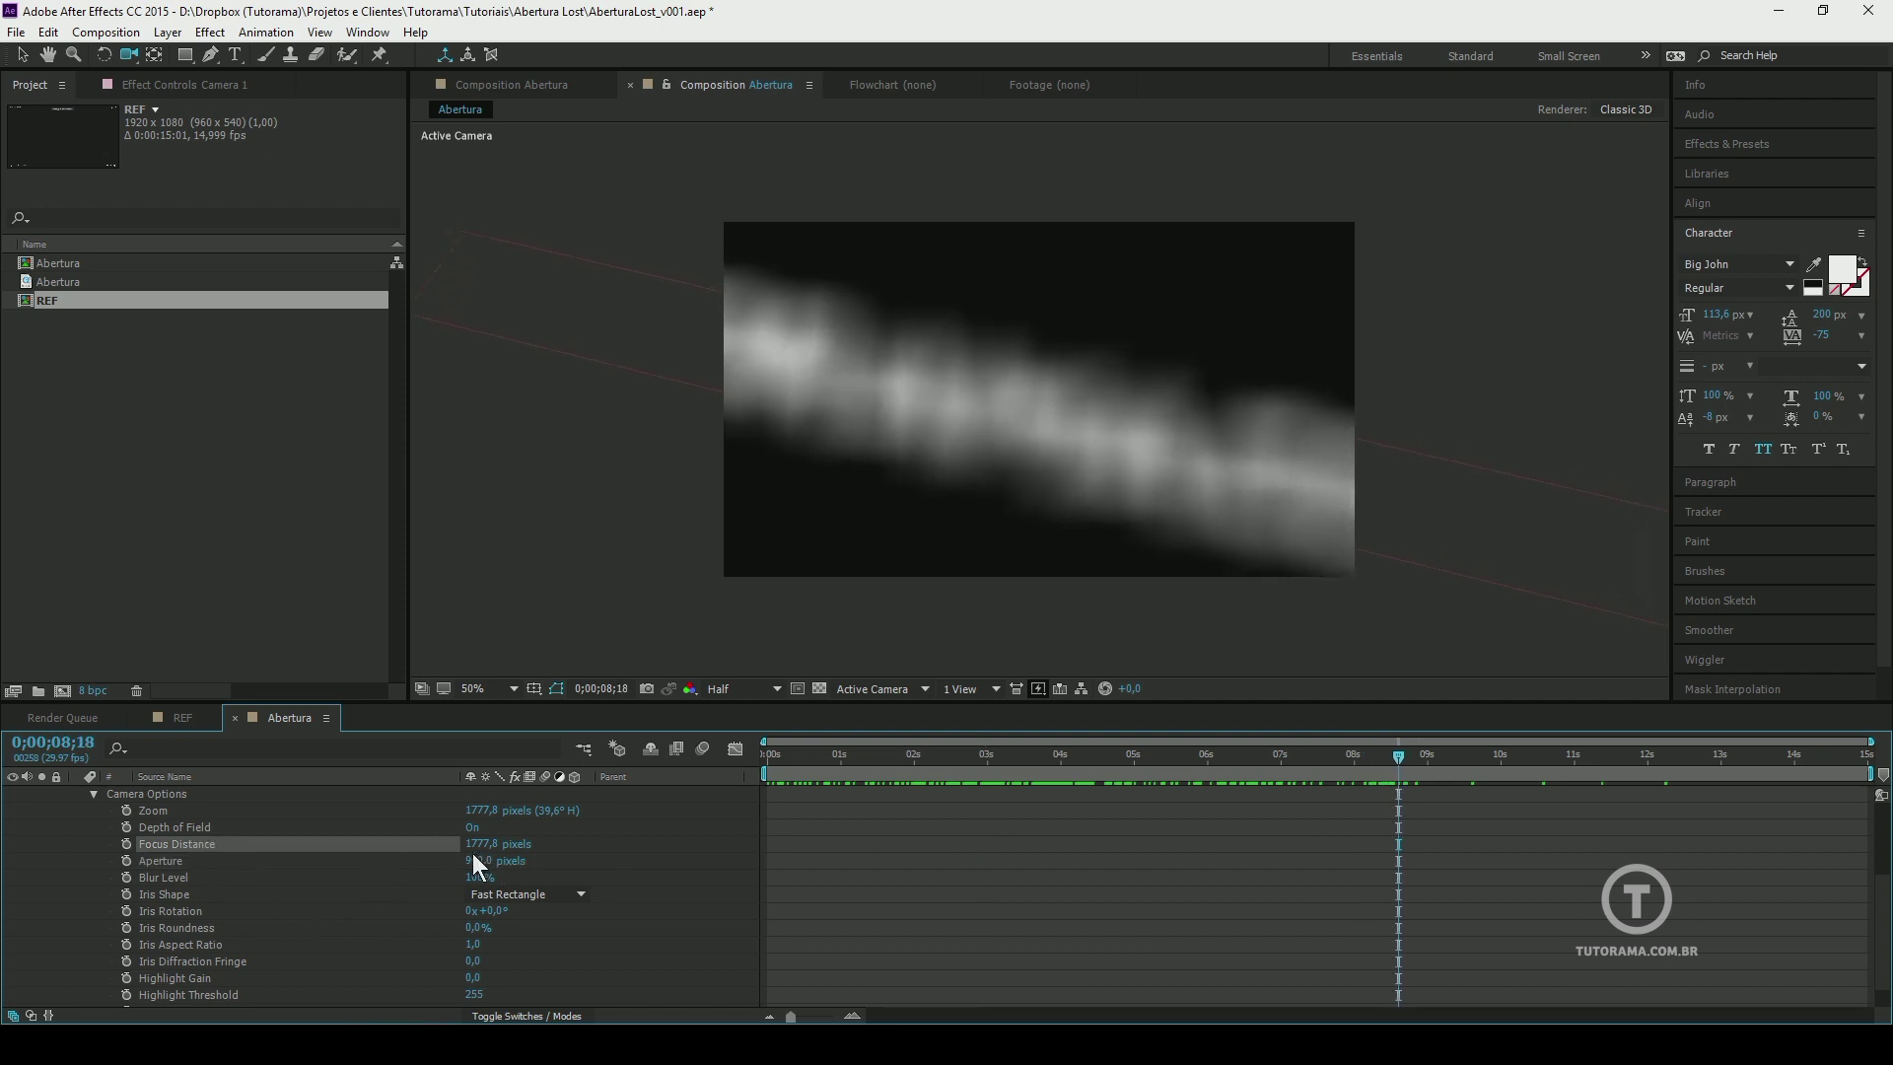
left_click_drag(484, 845, 641, 852)
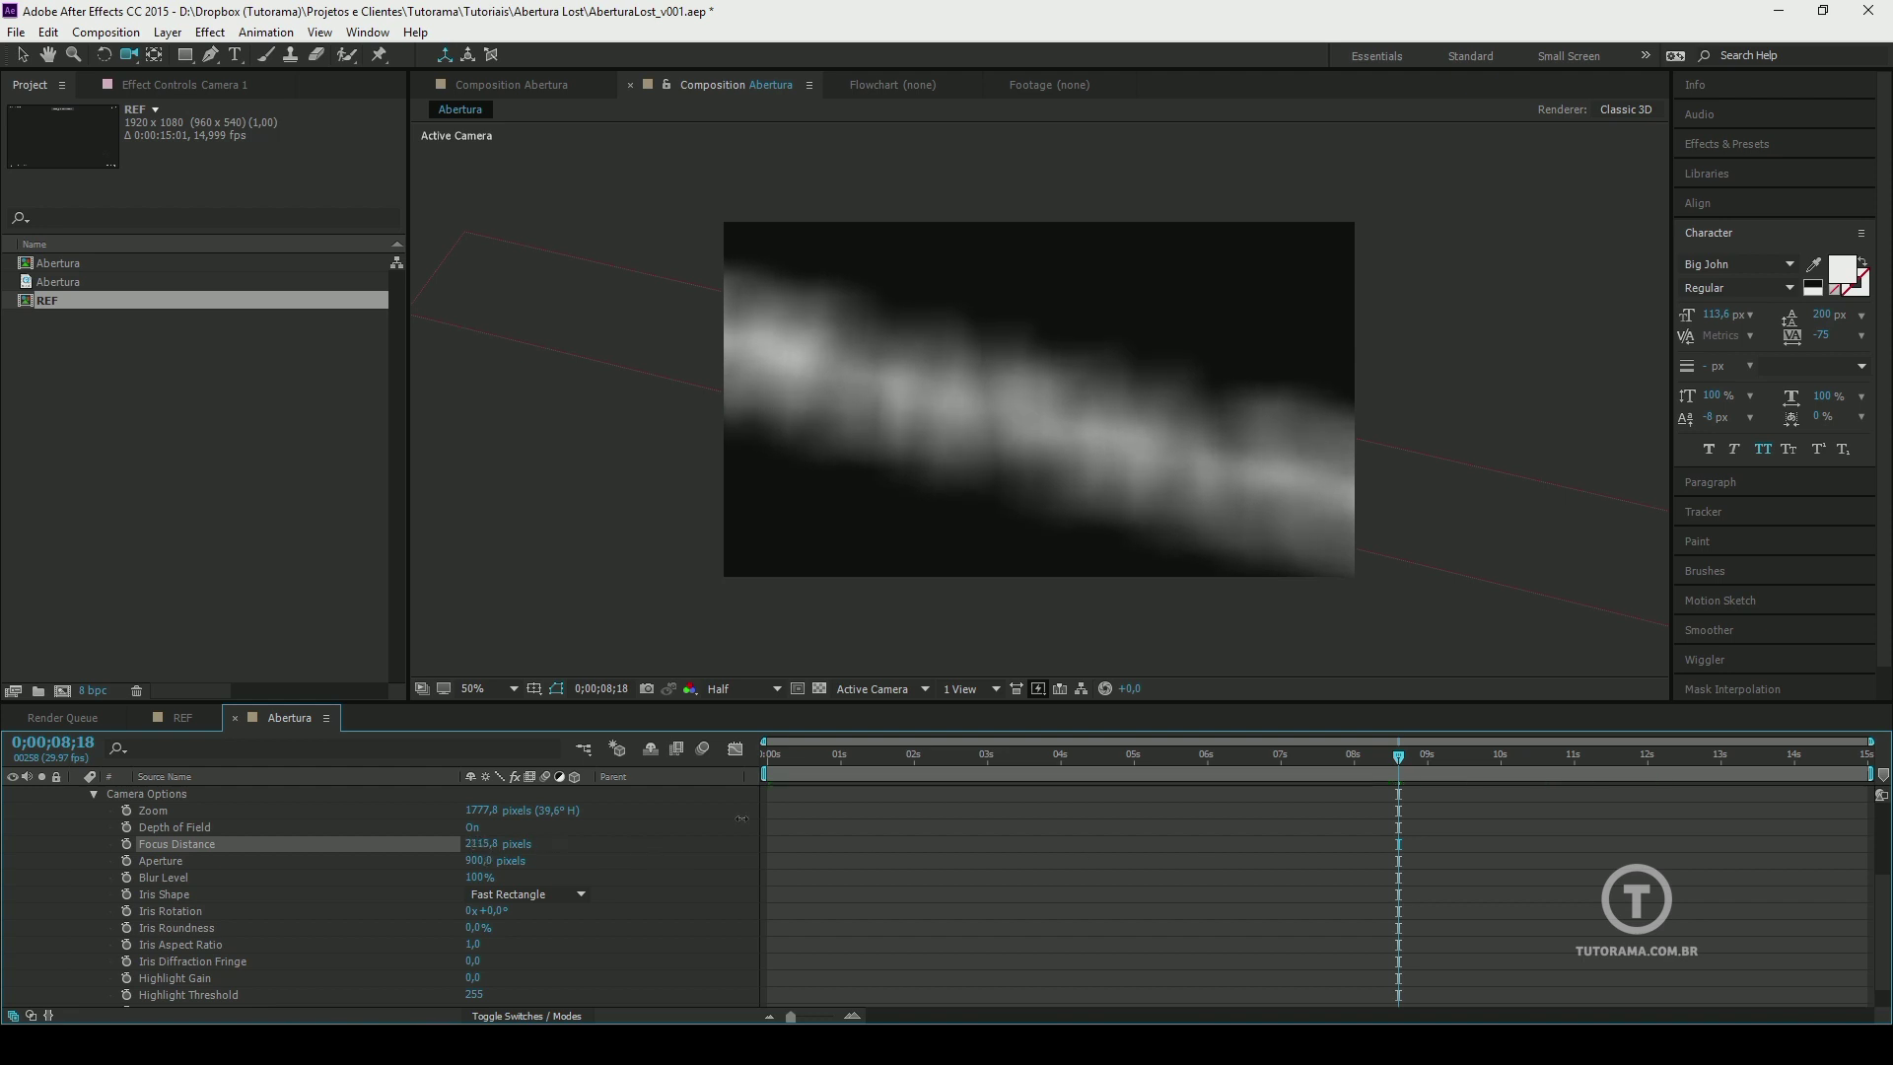
left_click_drag(742, 818, 482, 853)
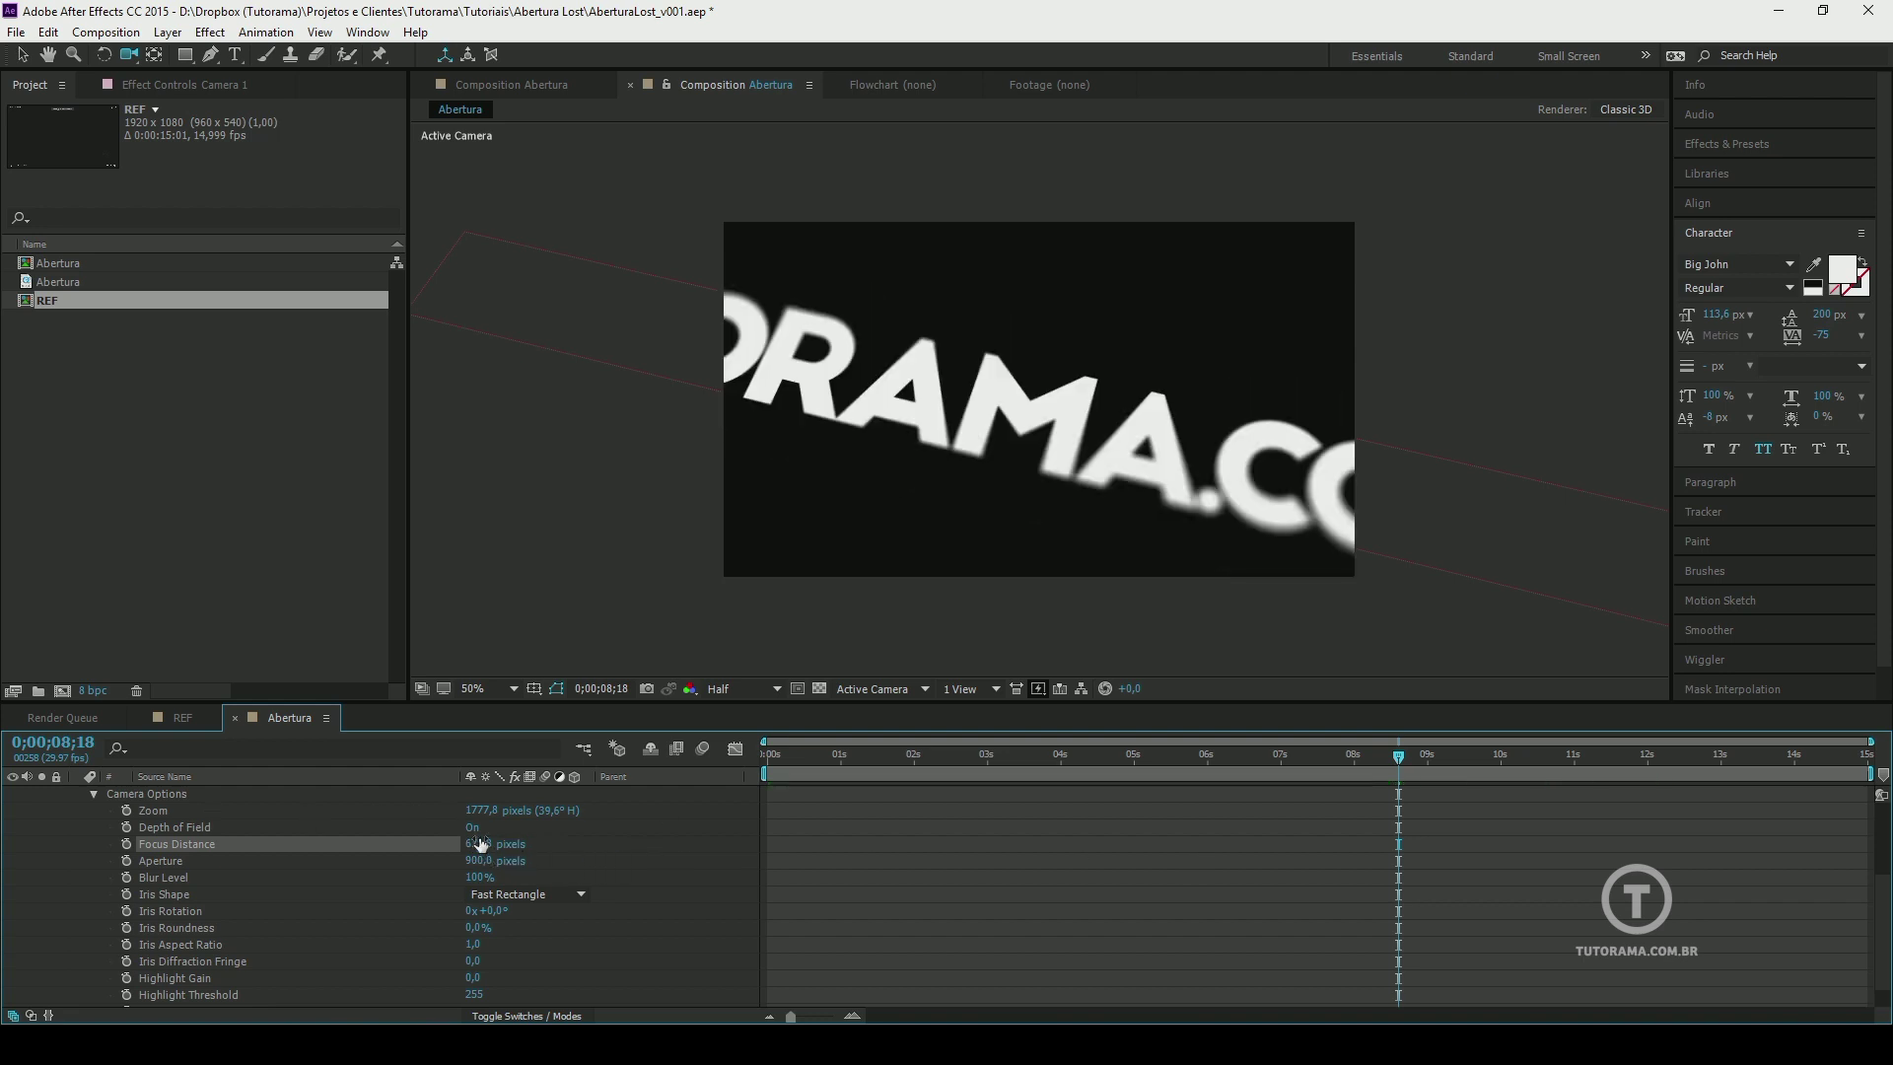
Reduce the camera's Aperture to 209 pixels and raise its Blur Level to 133%
left_click_drag(1390, 774, 1341, 854)
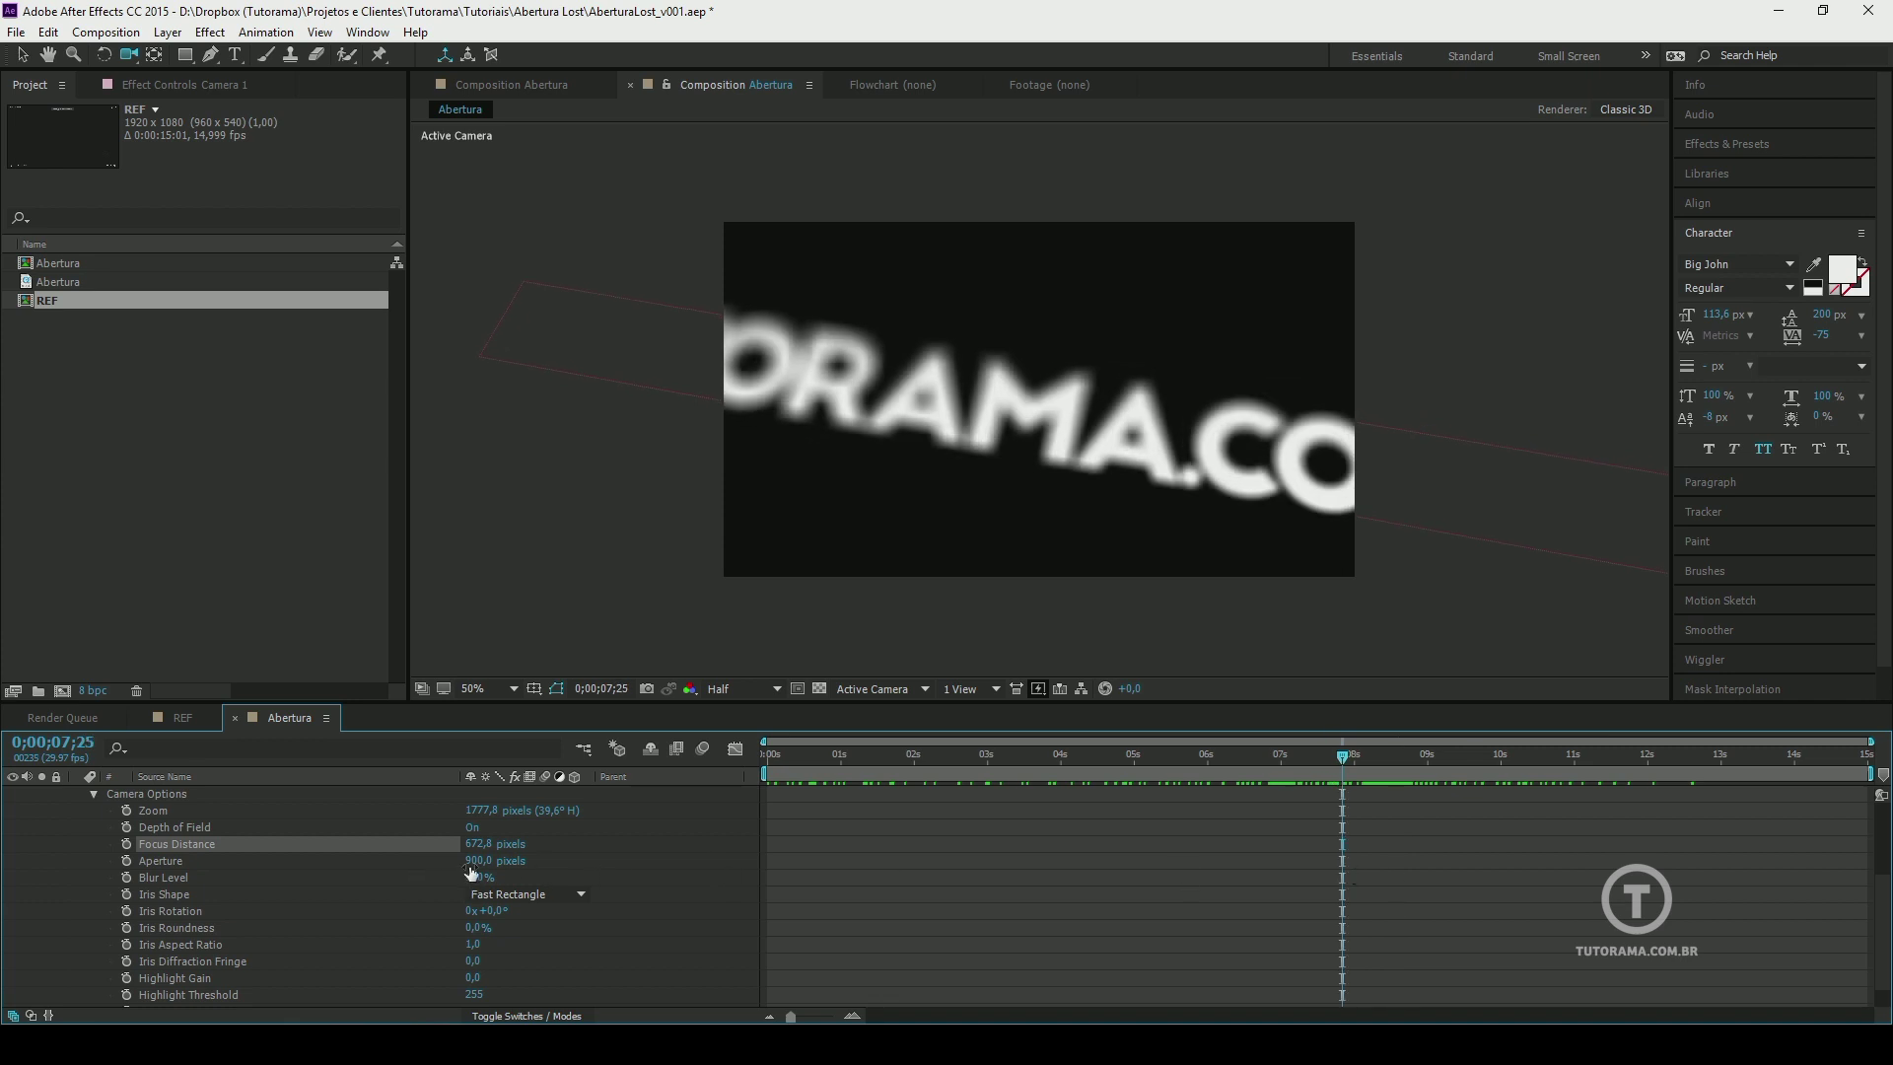
left_click_drag(468, 863, 237, 864)
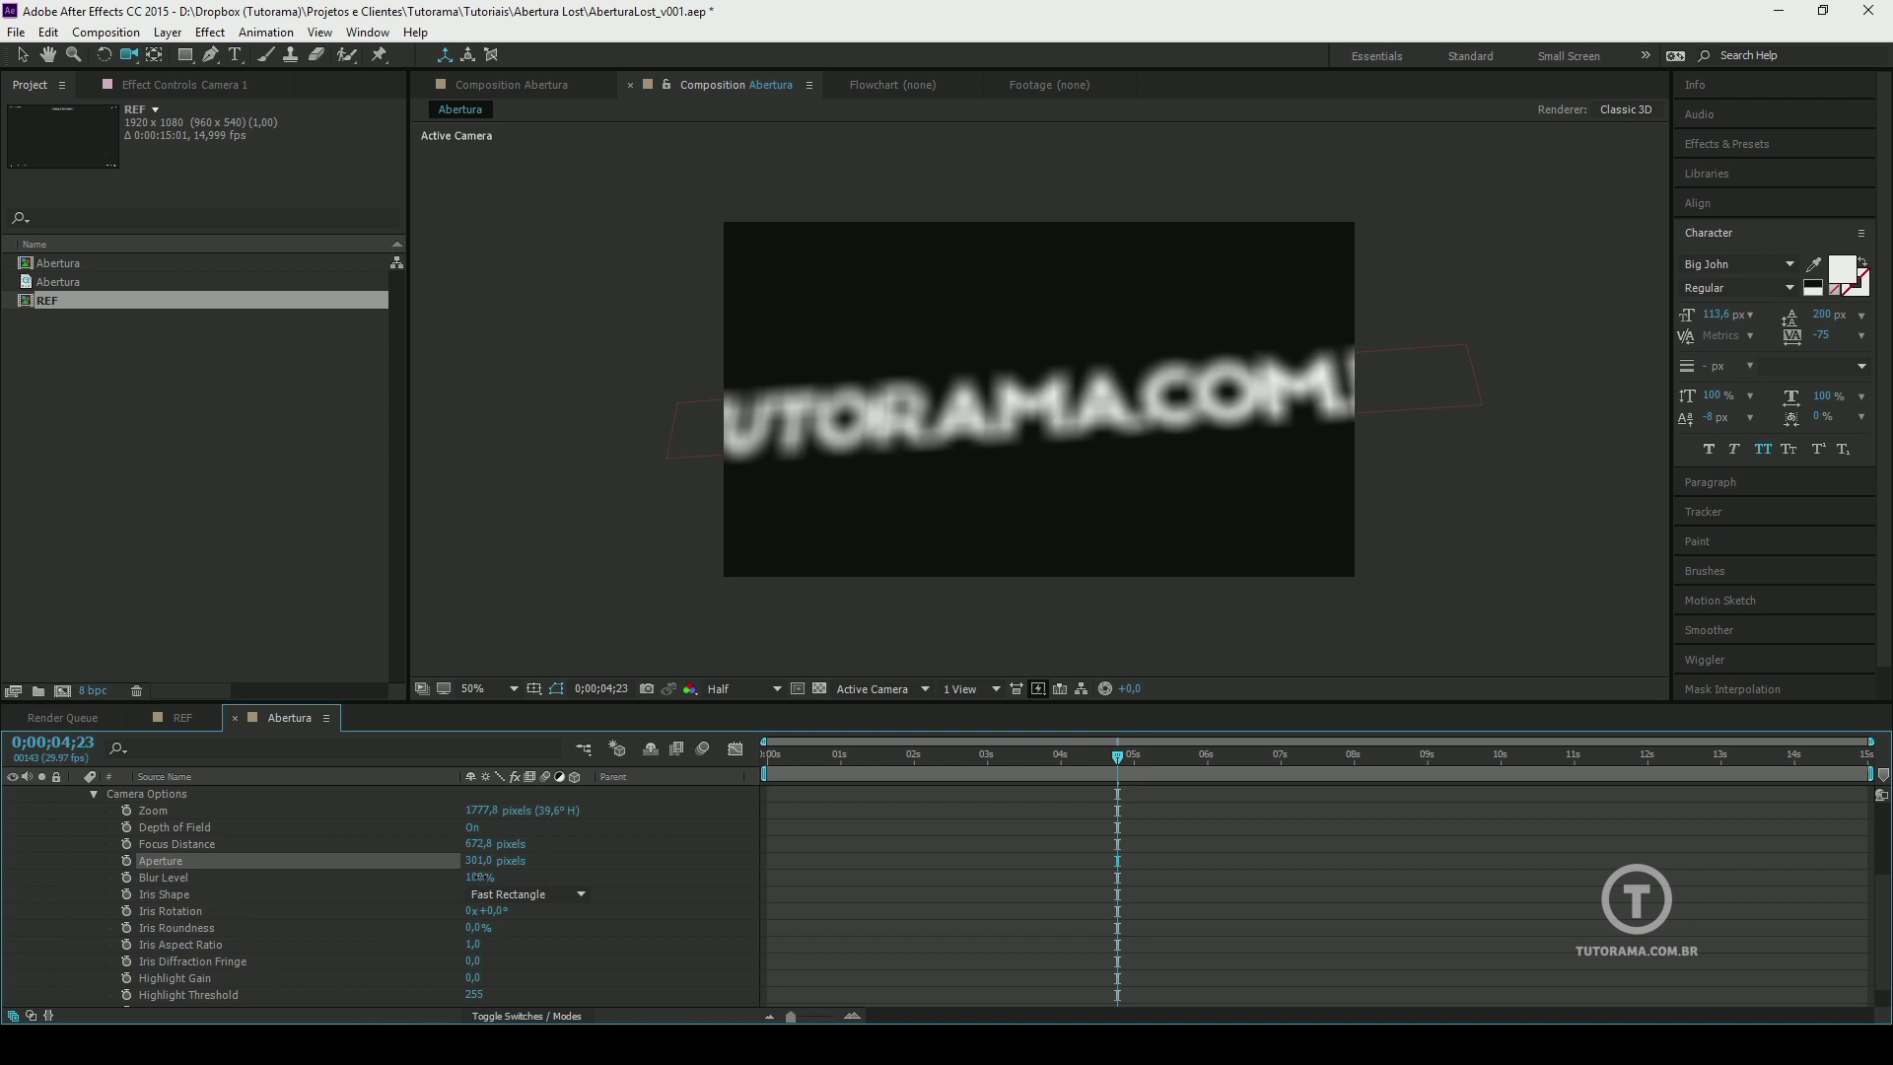
left_click(479, 876)
Try Pentagon and settle on Hexagon as the camera's Iris Shape, checking the blur between 4 and 6 seconds
left_click(511, 894)
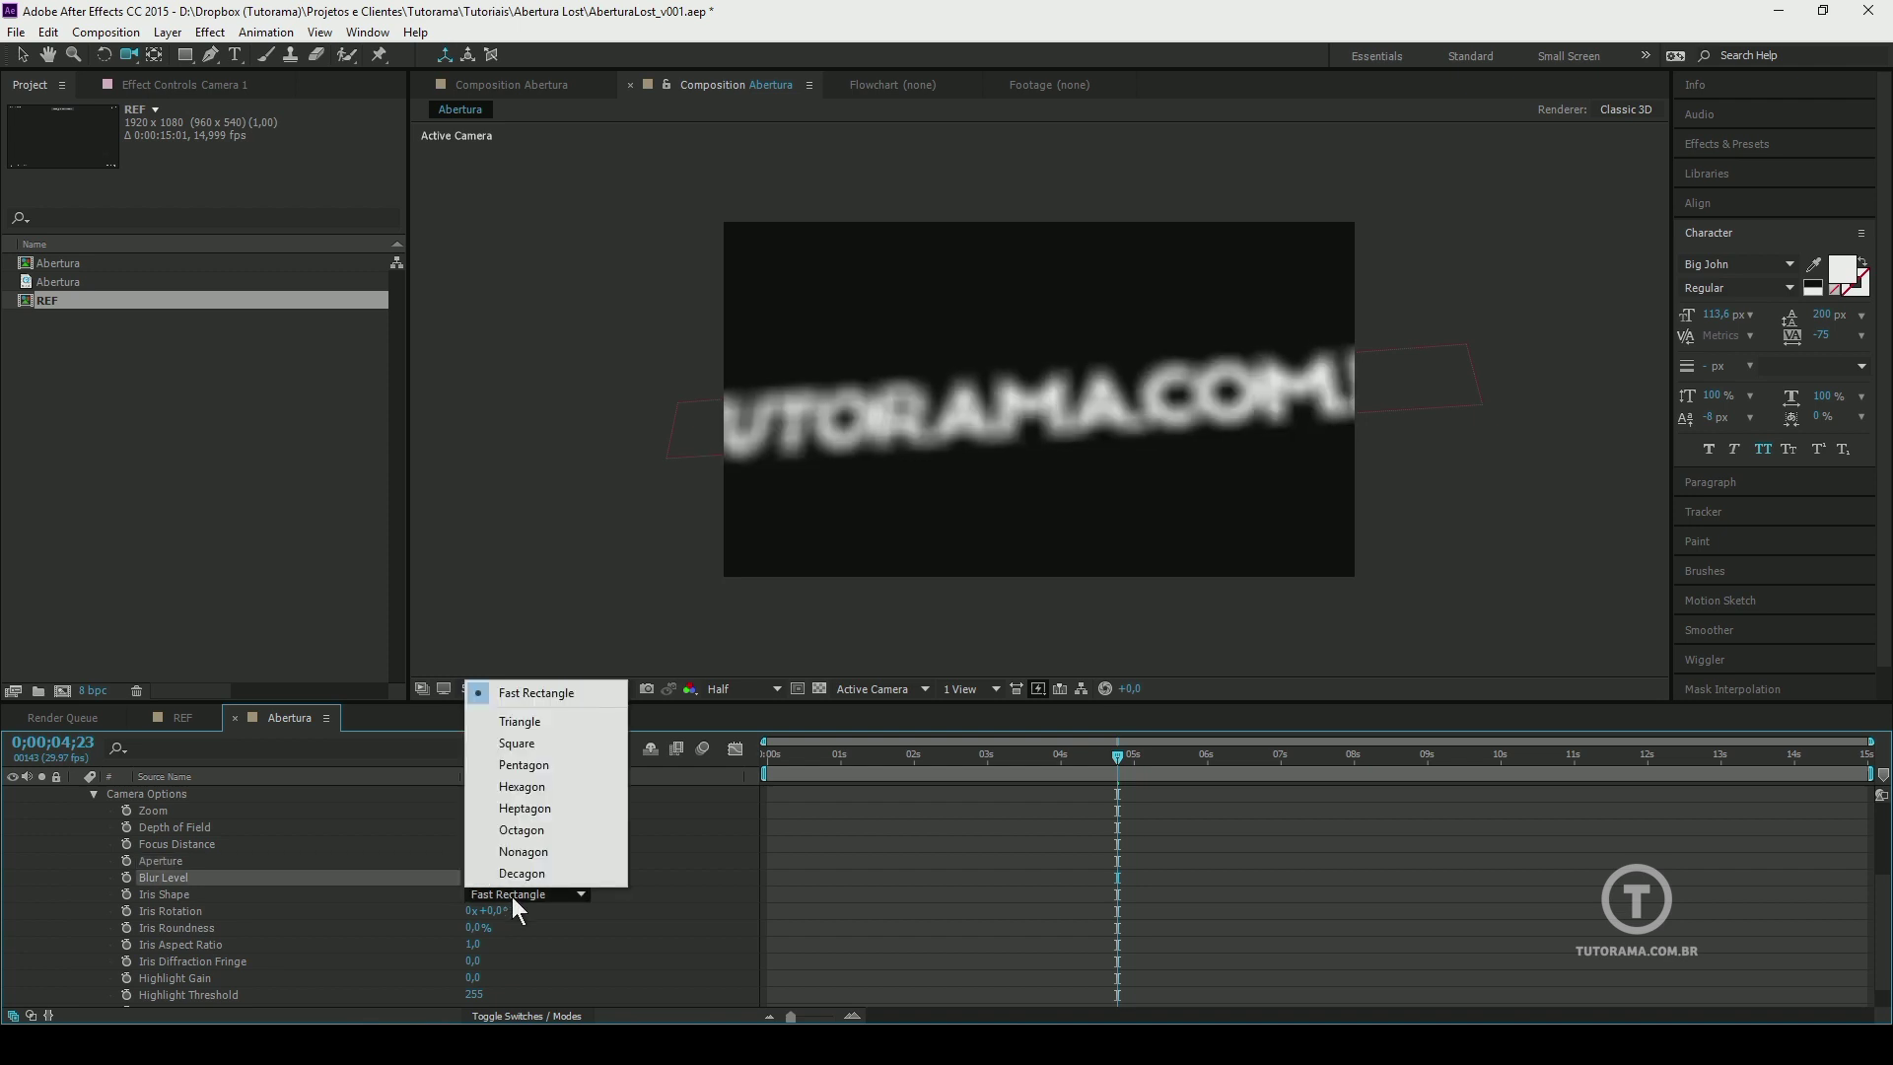
left_click(550, 765)
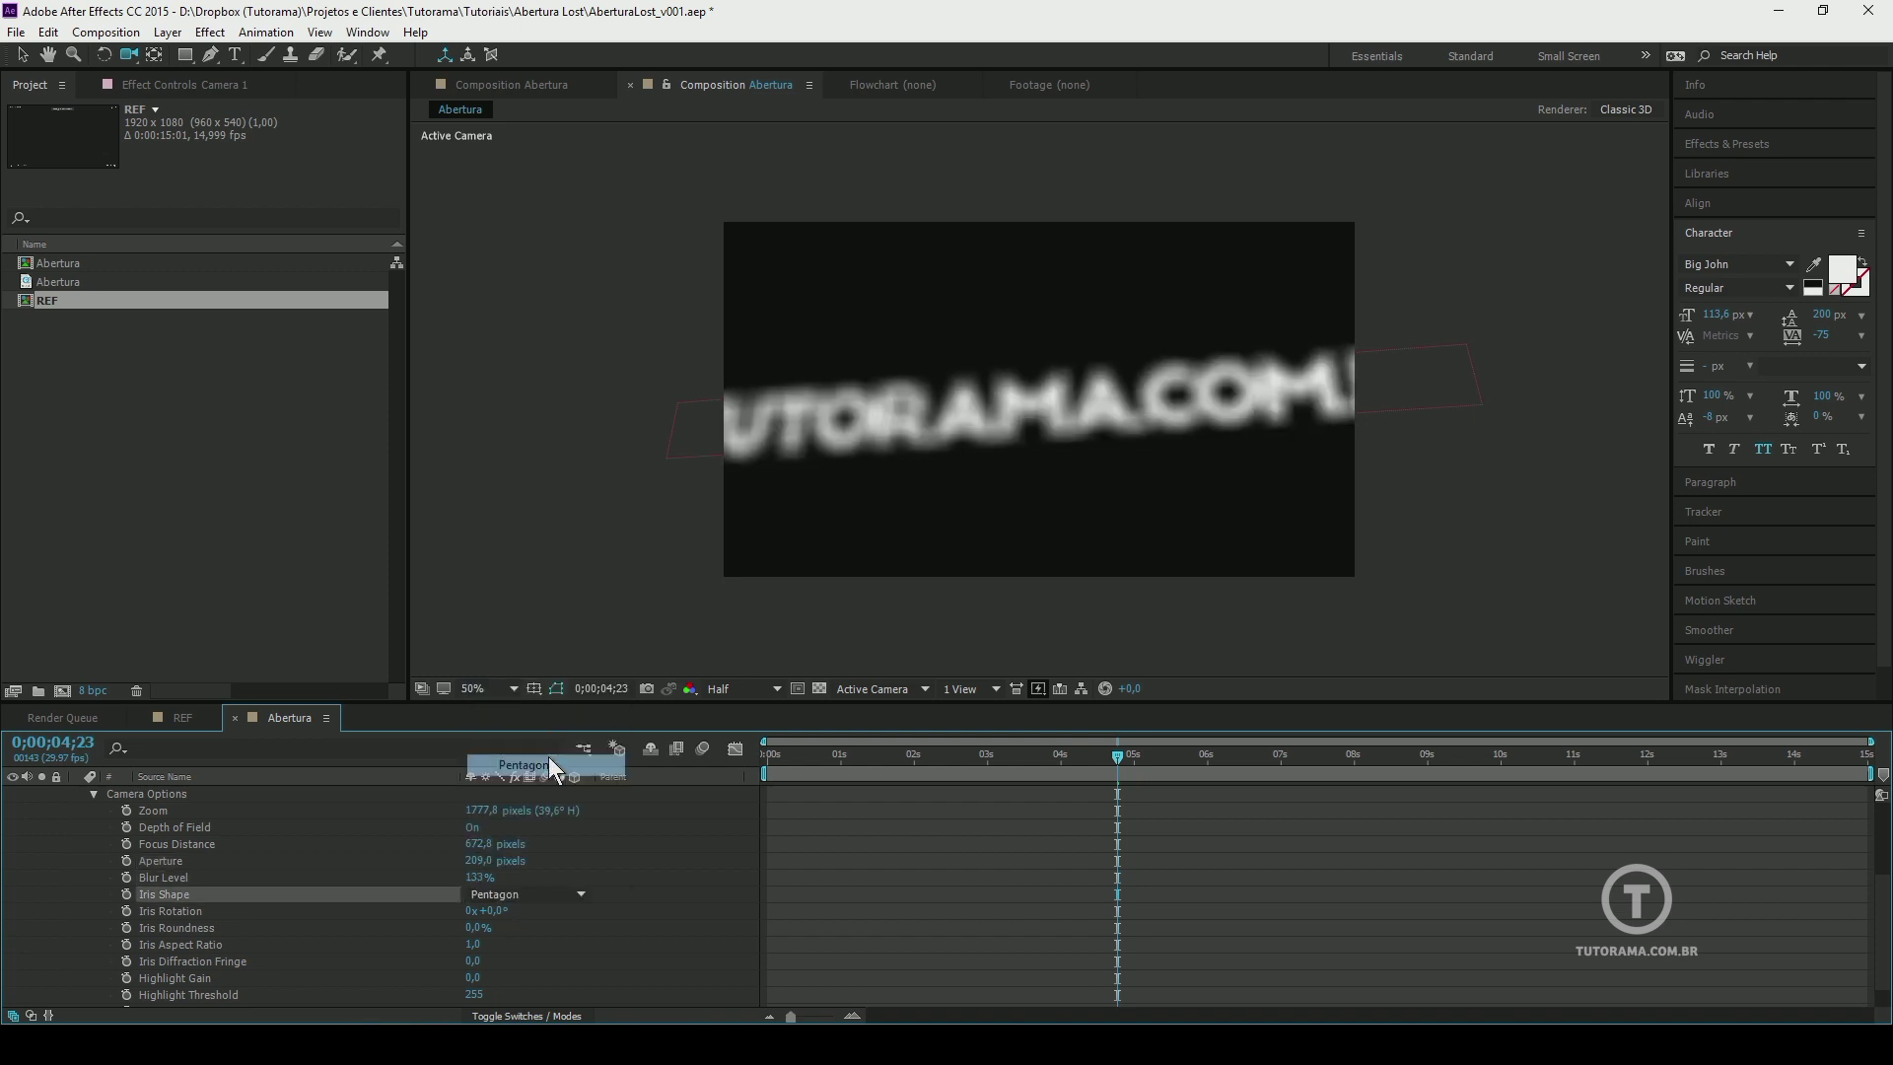
left_click(536, 894)
left_click(553, 789)
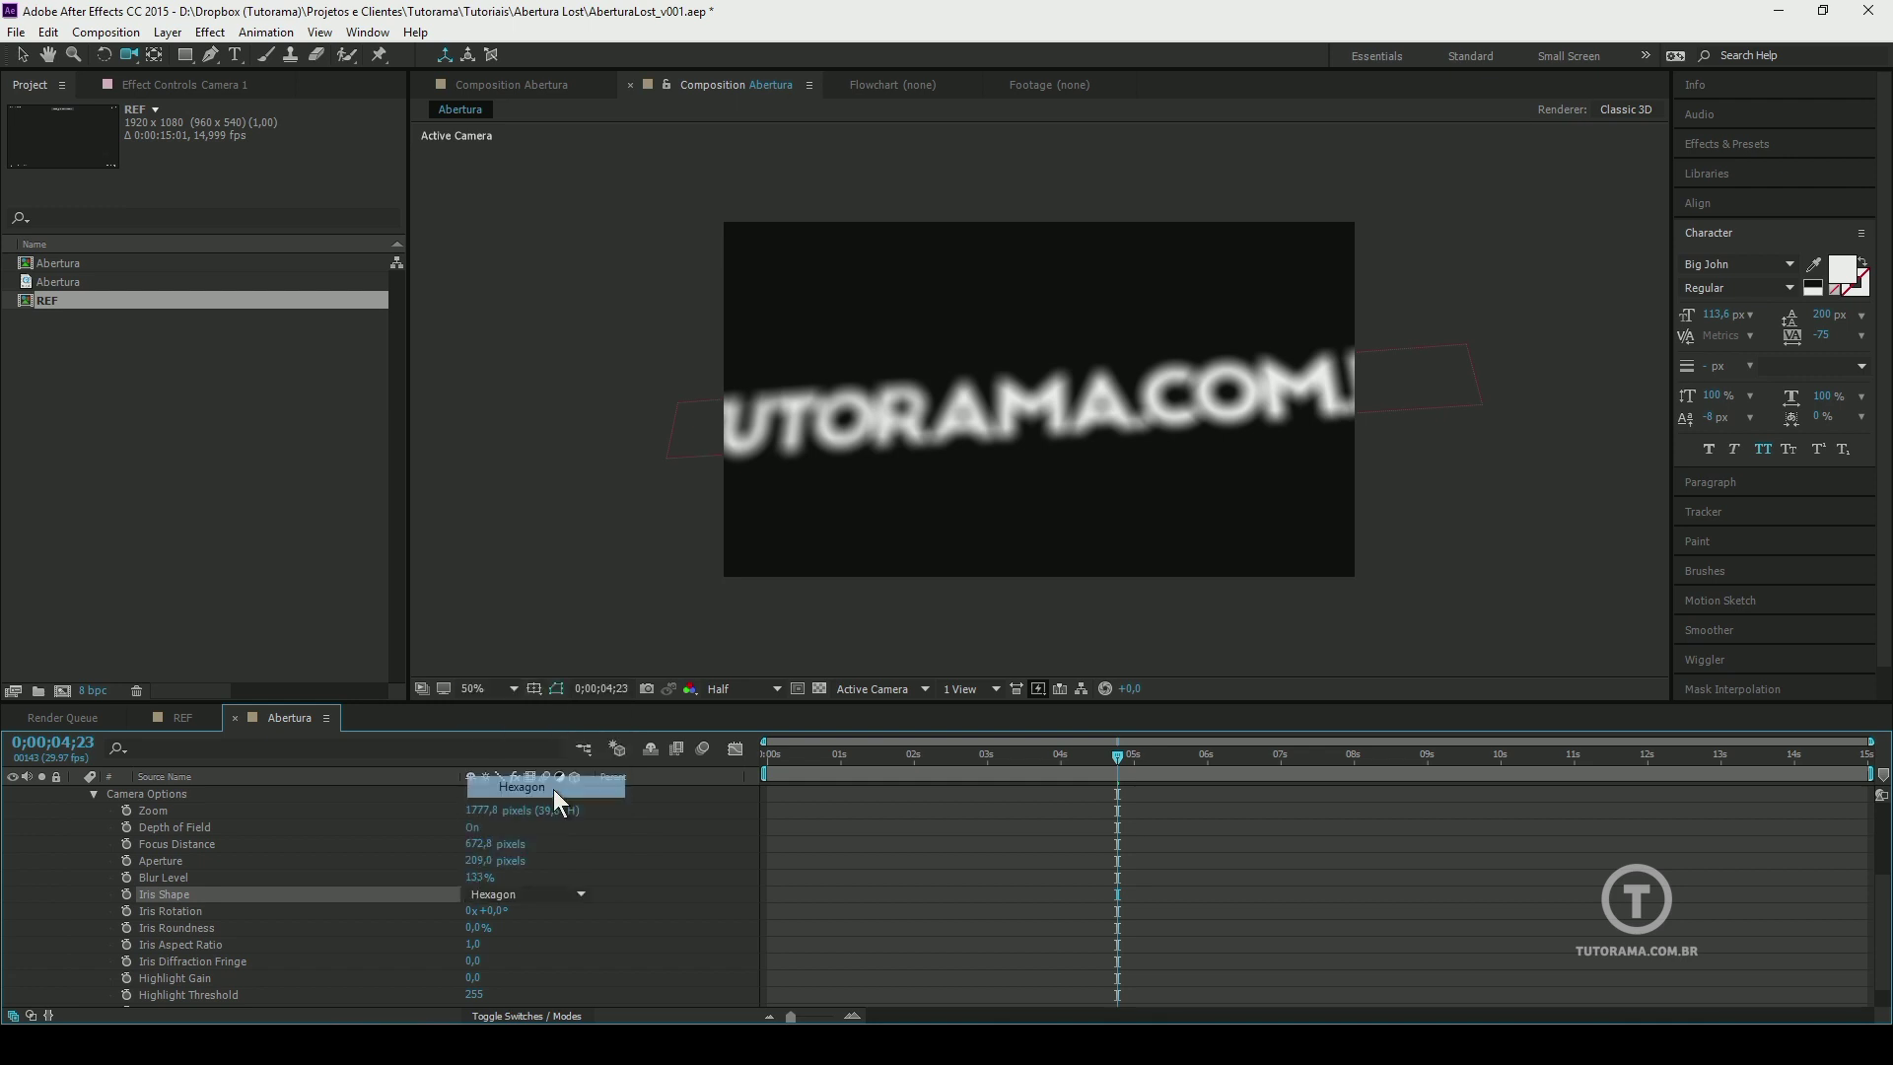
left_click_drag(1508, 788, 1067, 796)
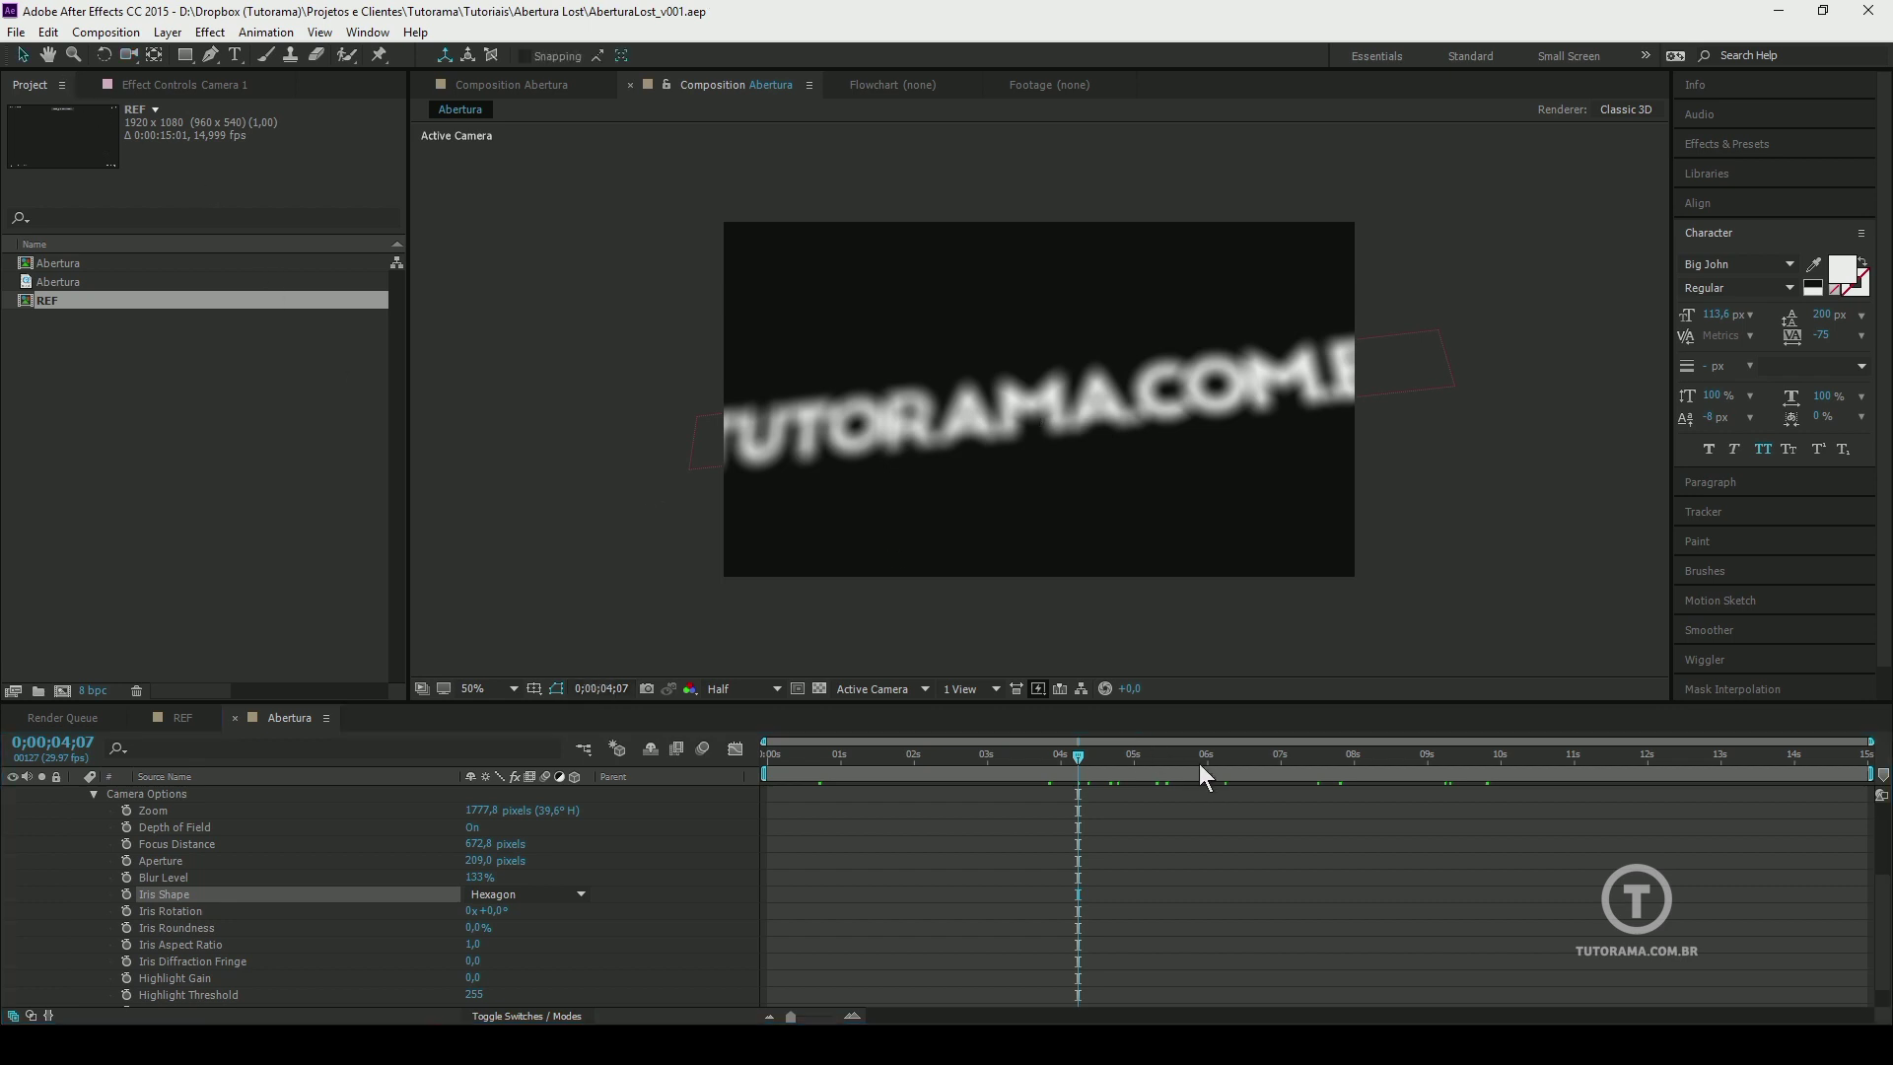
mouse_move(1199, 767)
left_mouse_down()
mouse_move(1270, 780)
mouse_move(1217, 793)
mouse_move(1229, 779)
left_mouse_up()
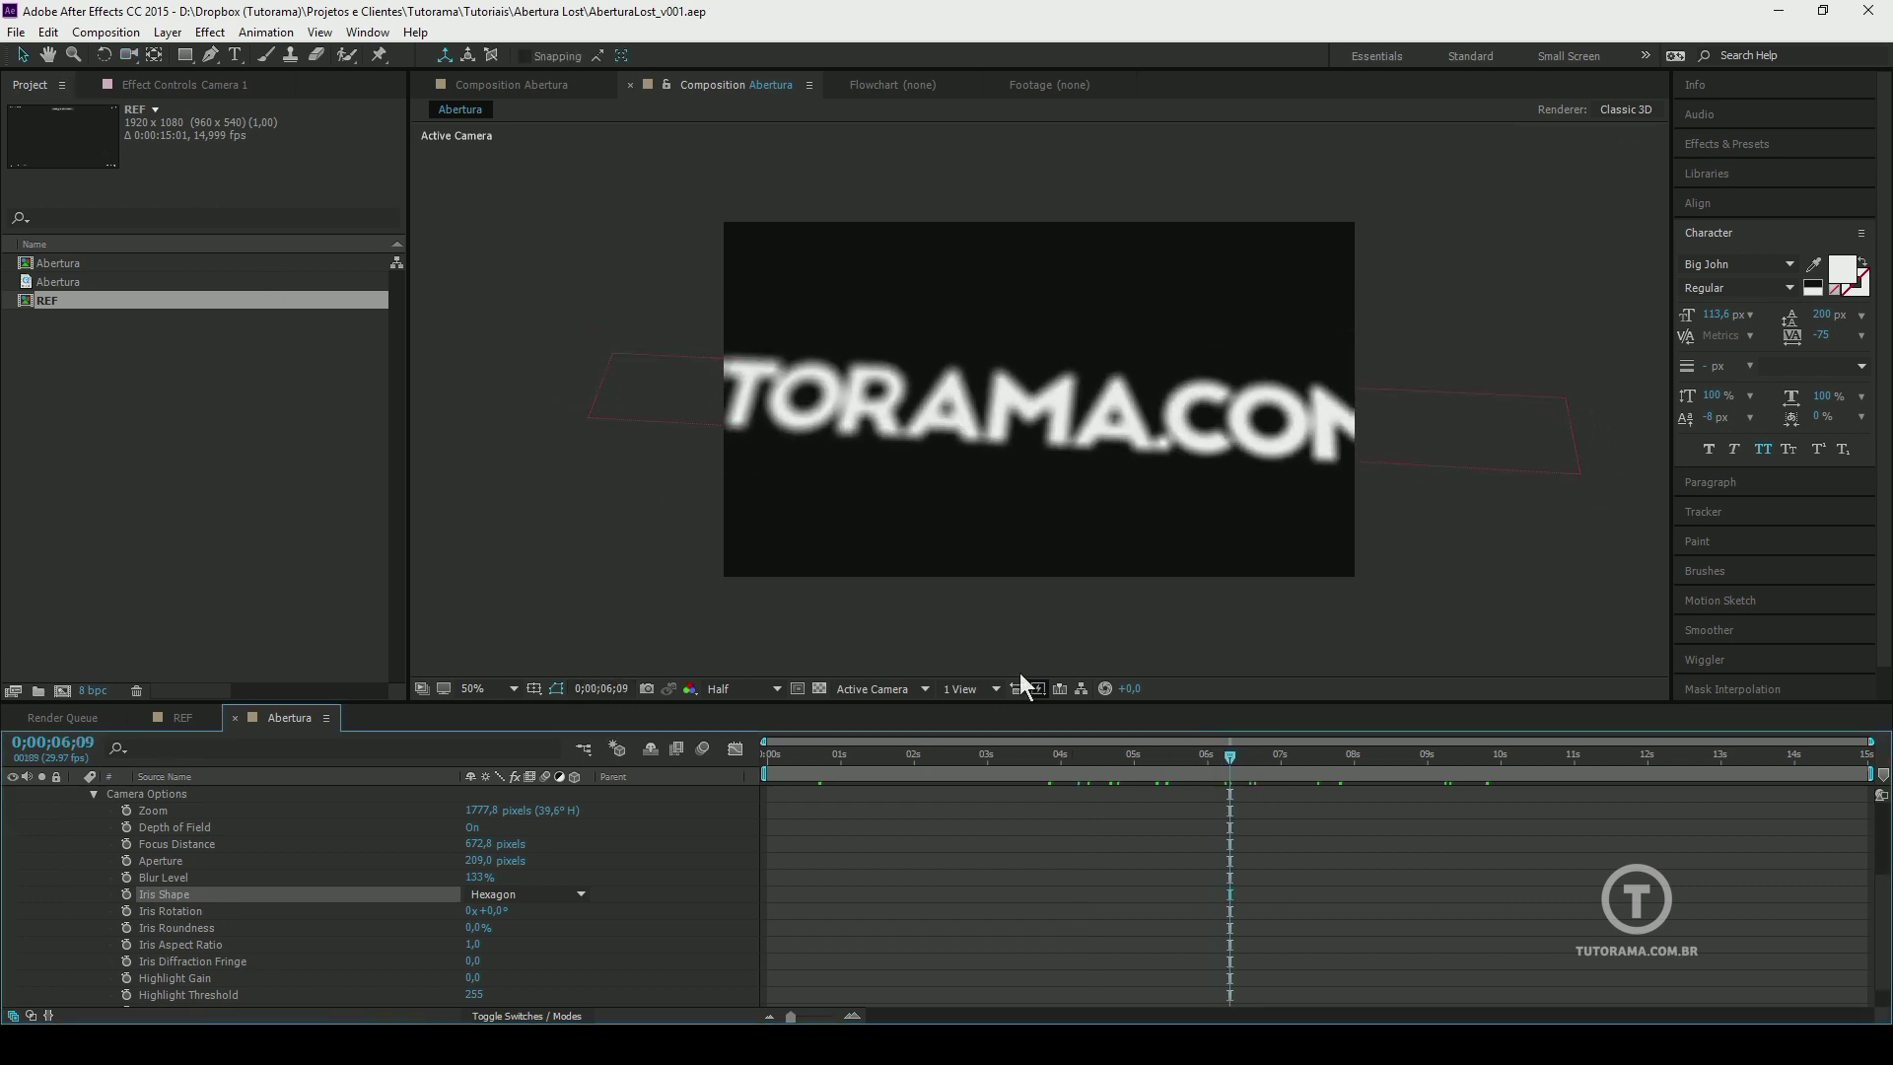
Switch to Custom View 1 and start a new point light with its colour set to white
left_click(896, 689)
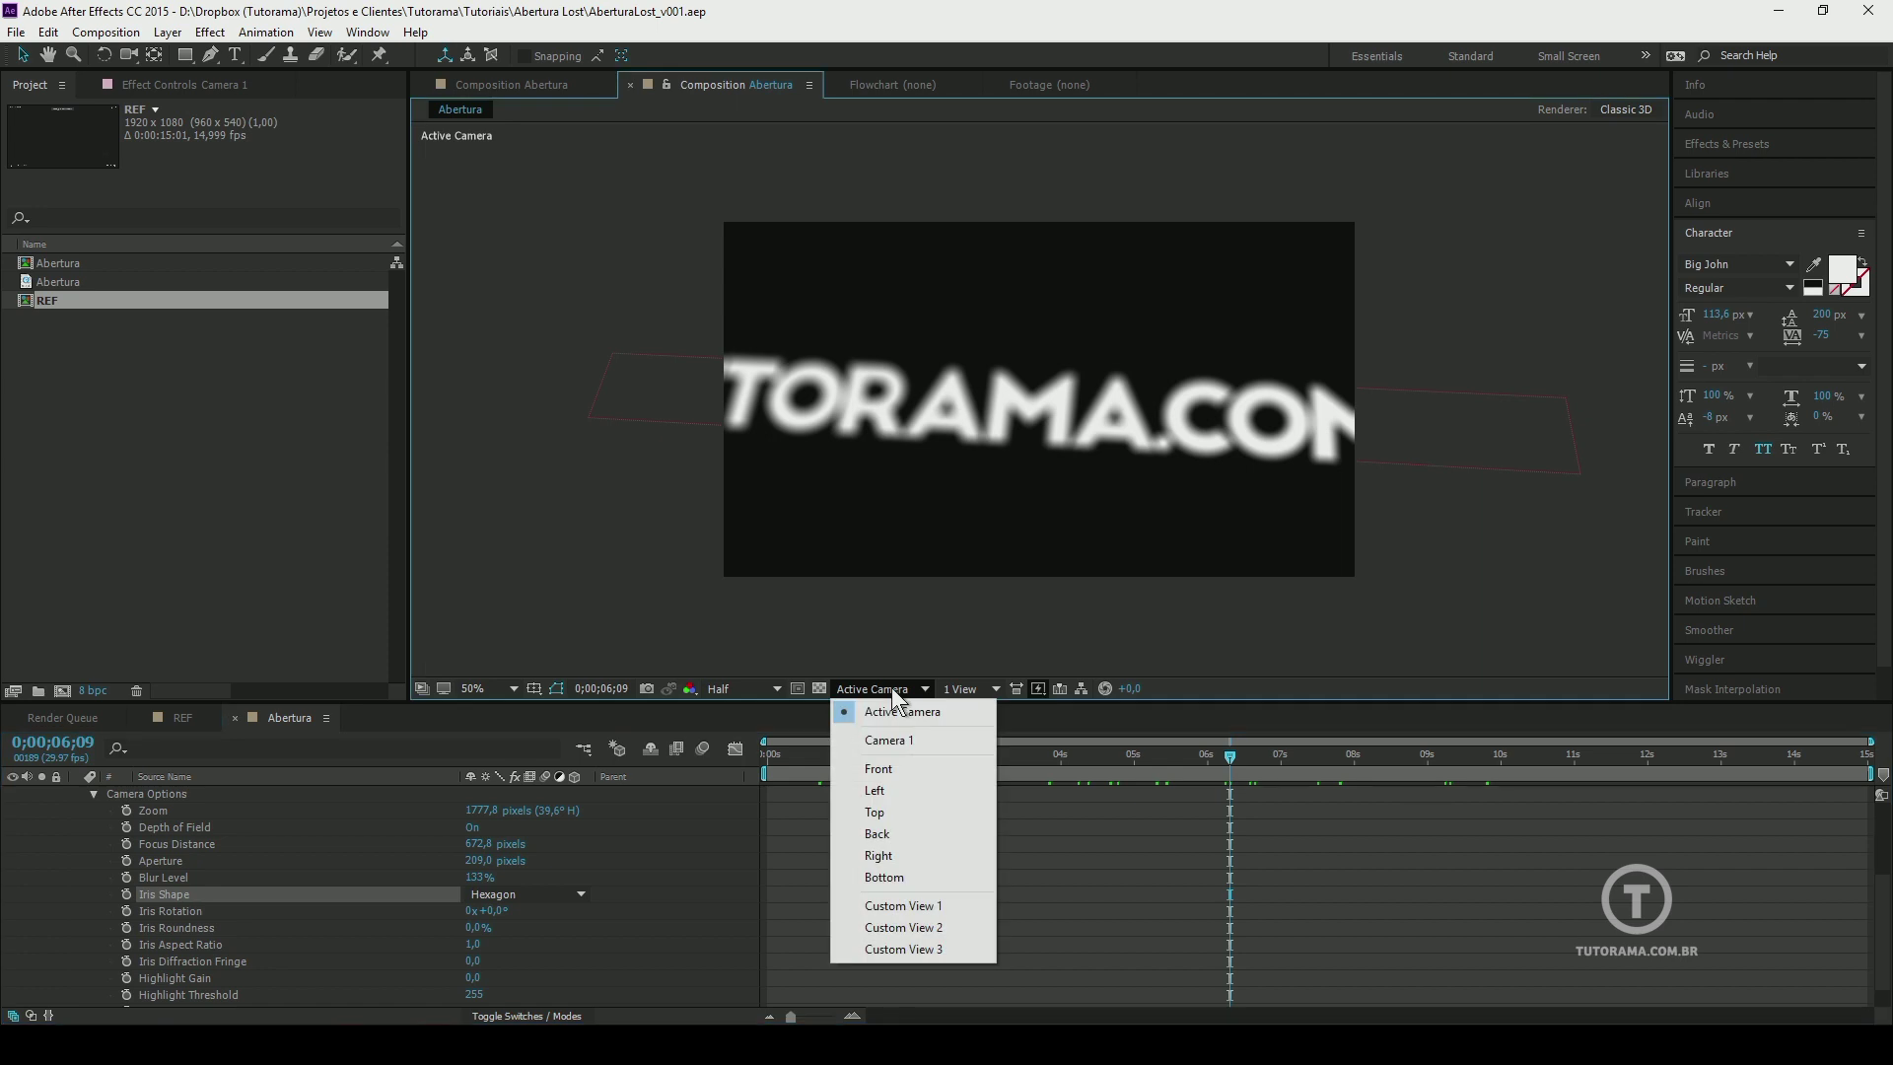
left_click(885, 907)
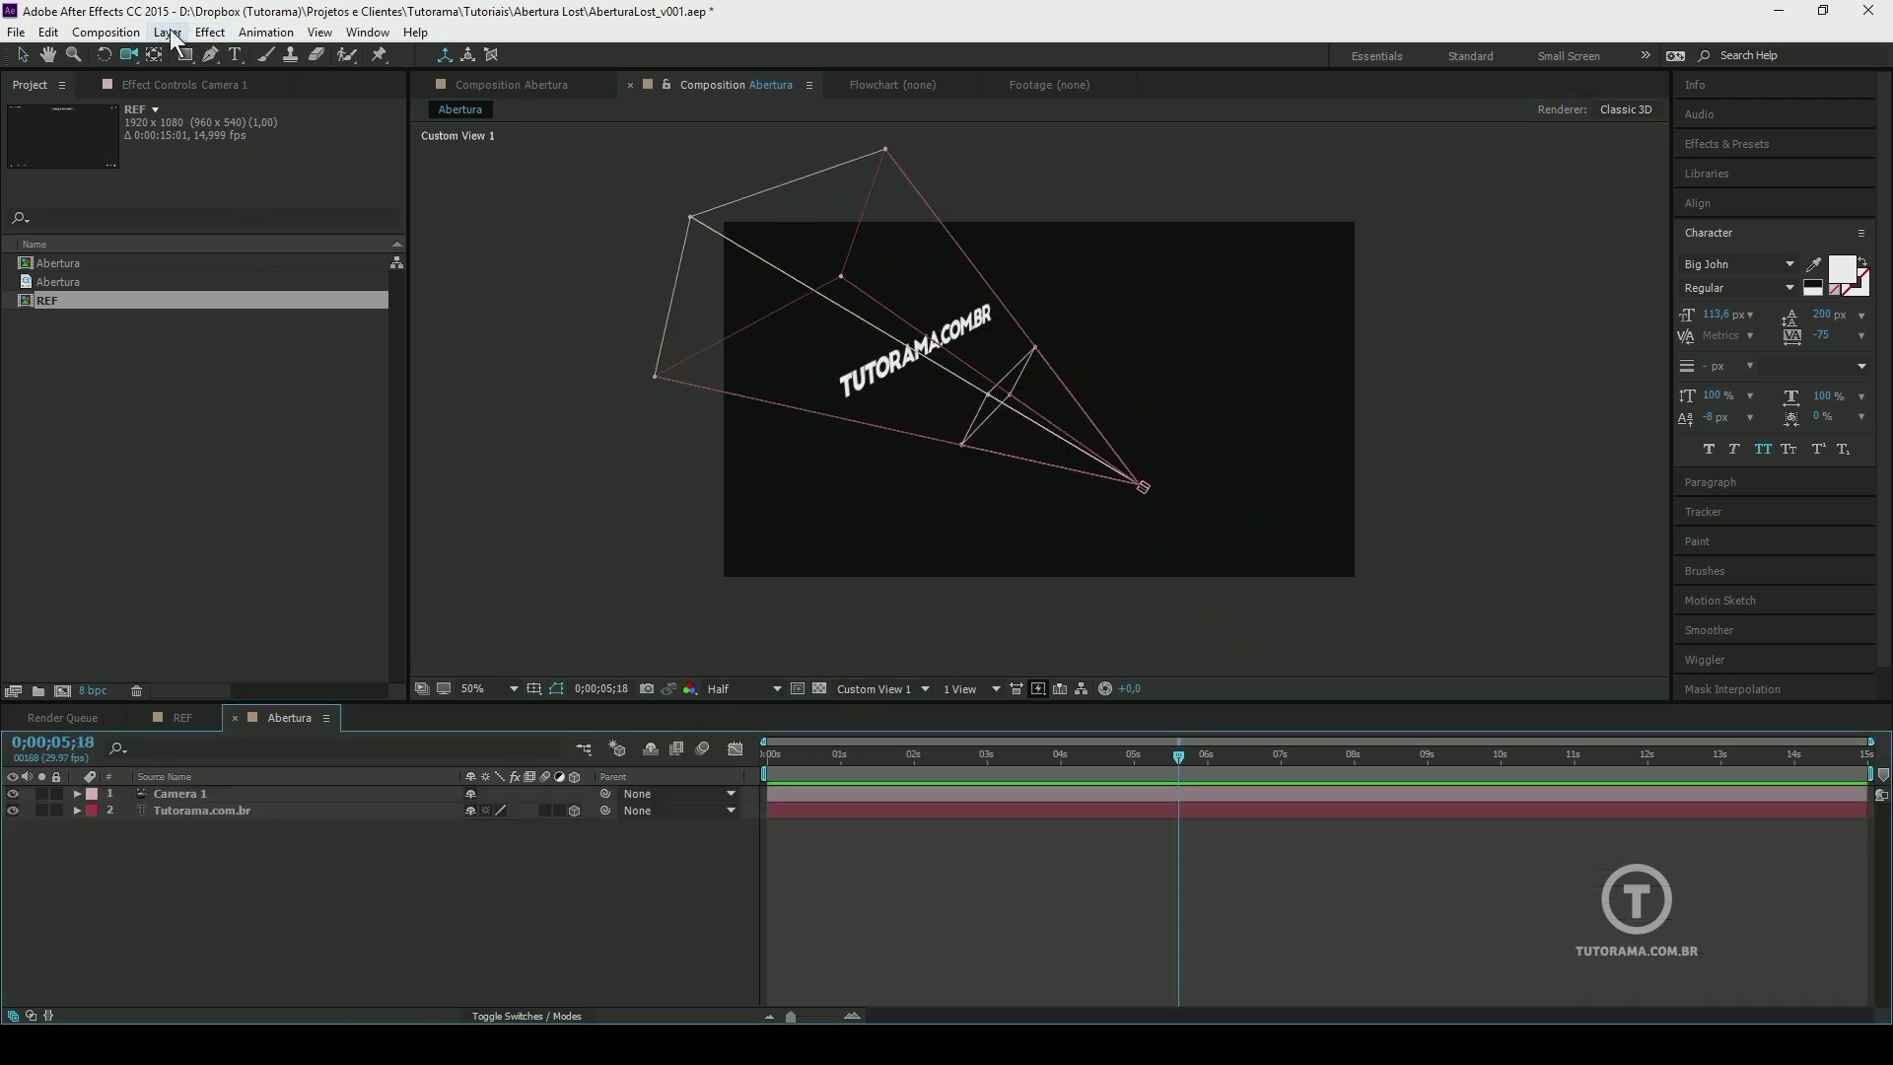
left_click(173, 33)
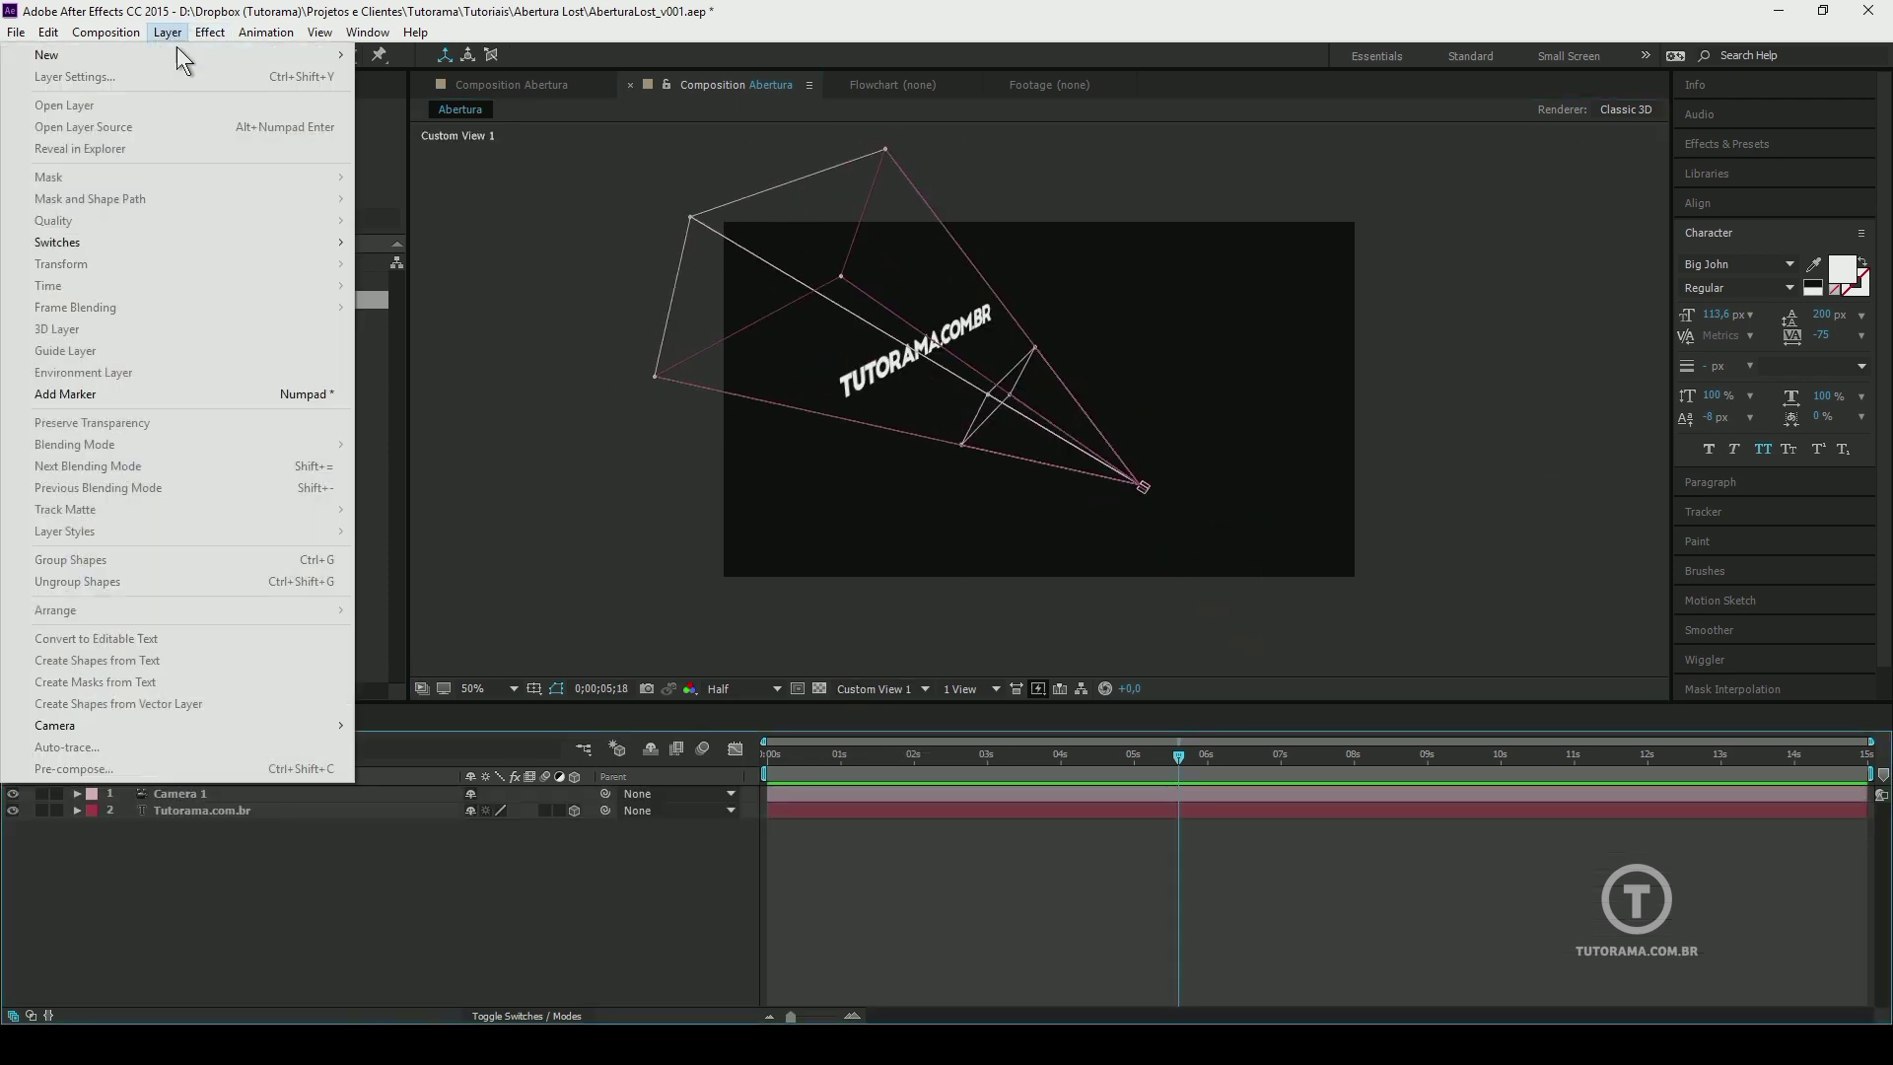
mouse_move(203, 56)
left_click(426, 97)
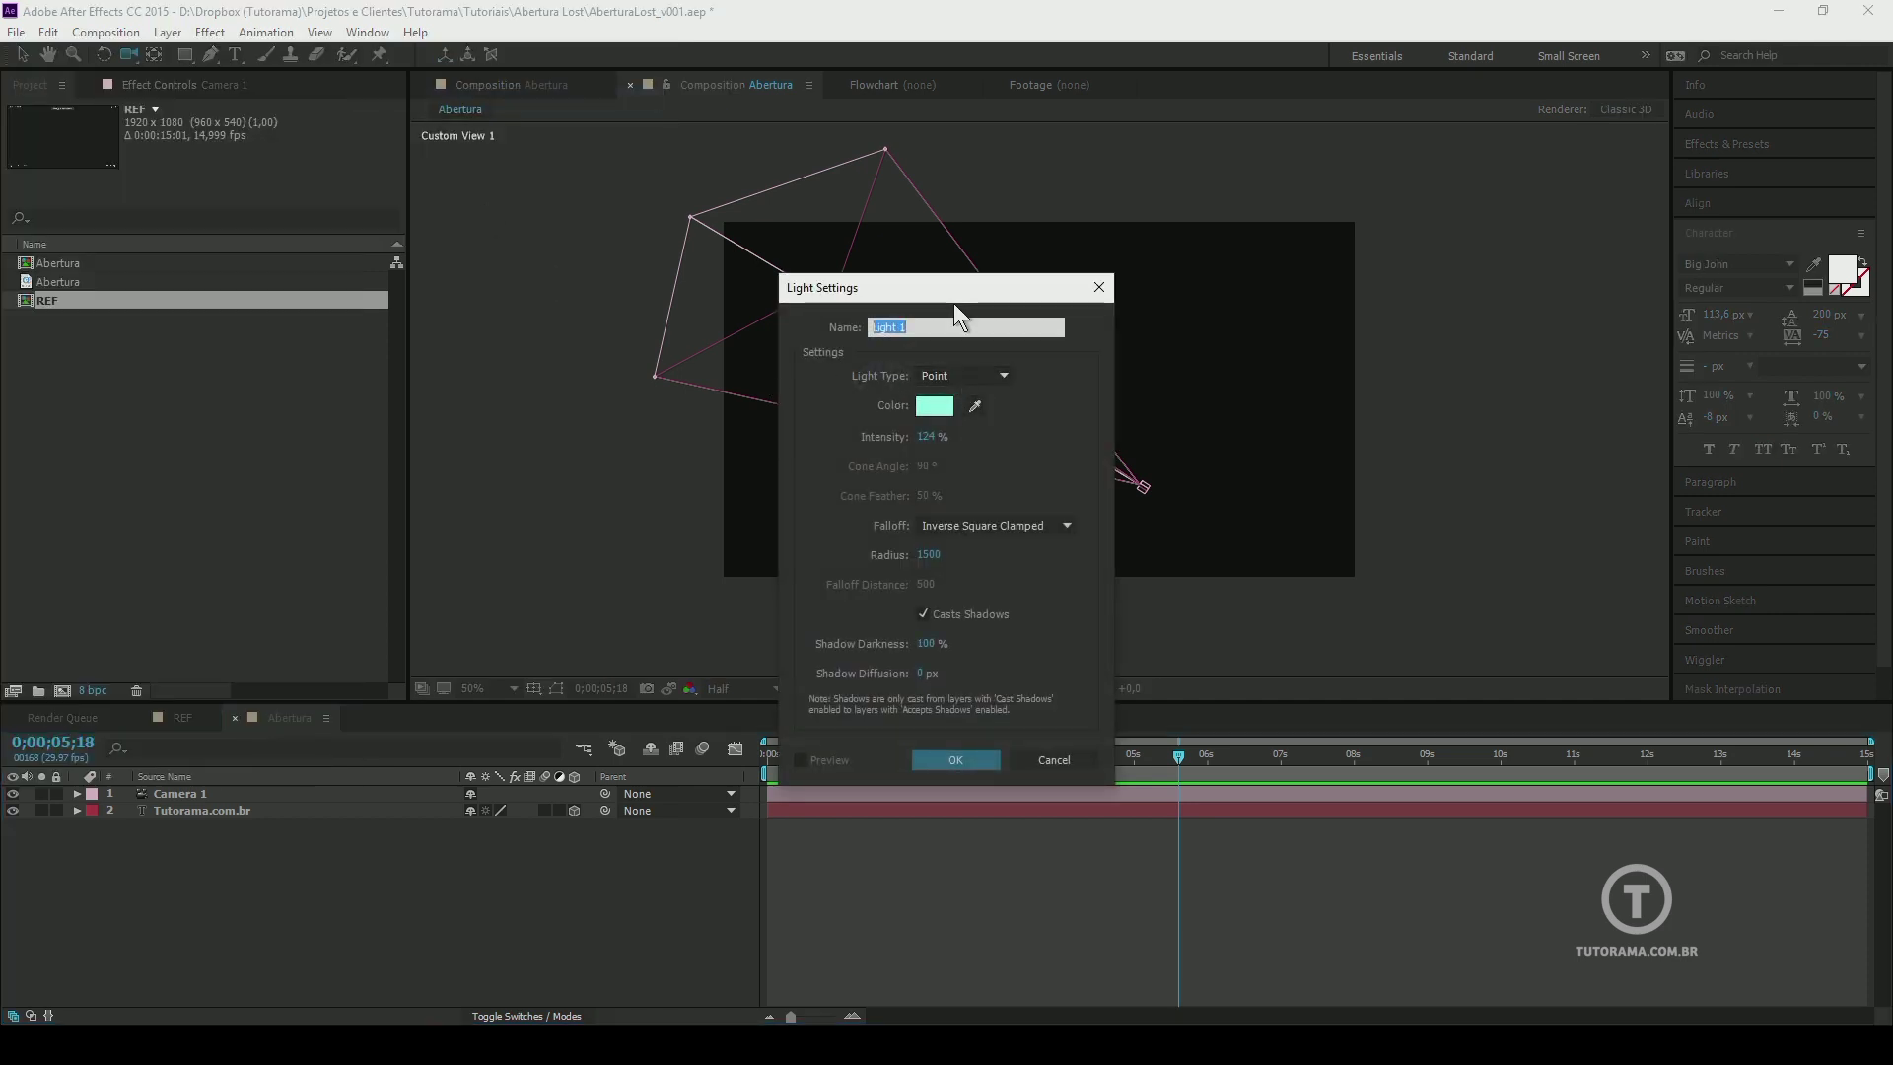
left_click_drag(954, 296, 698, 288)
left_click(677, 397)
left_click(845, 684)
left_click(1189, 640)
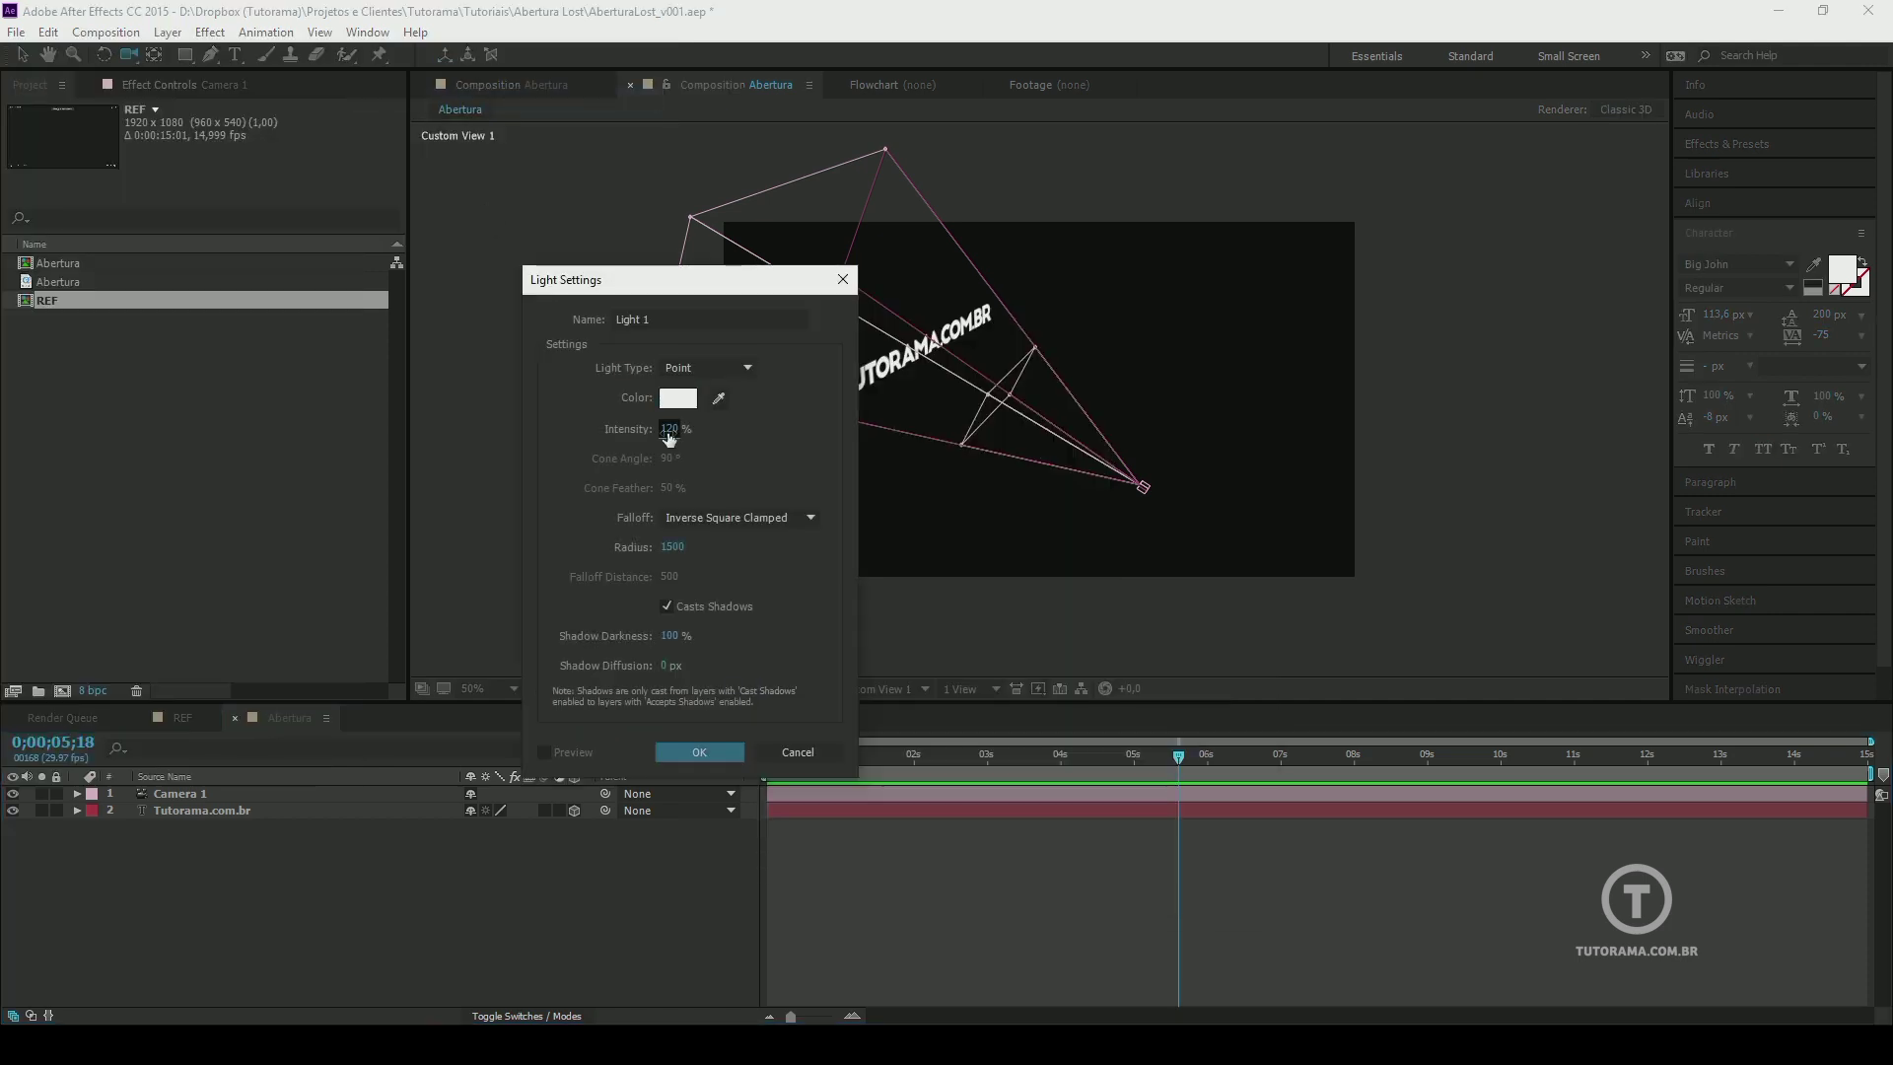
Create the light with Intensity 100%, Falloff None and Shadow Diffusion 10 px
left_click(681, 428)
type("100")
key("Return")
left_click(701, 516)
left_click(730, 542)
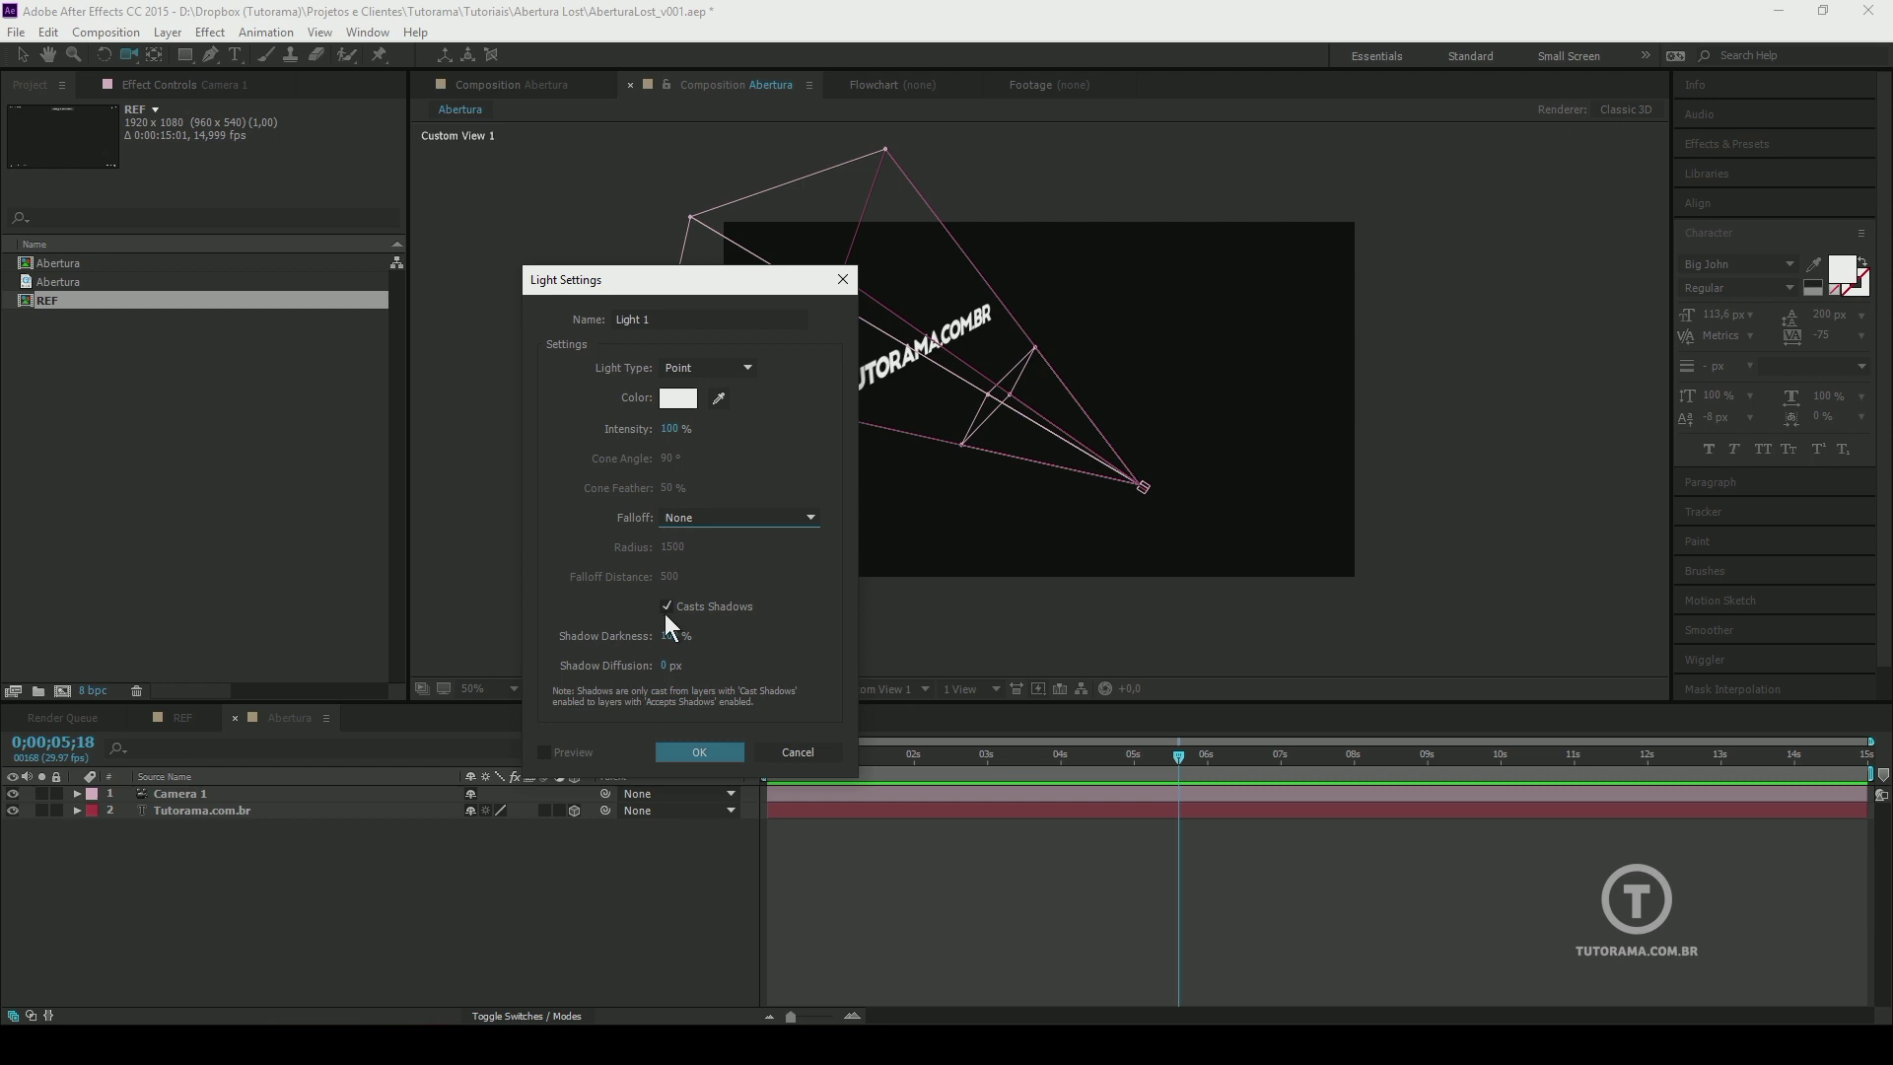
left_click(665, 666)
key("Return")
key("Return")
Raise Light 1 along its Y axis so it sits above the text in Custom View 1
left_click_drag(1022, 382, 1064, 446)
key("v")
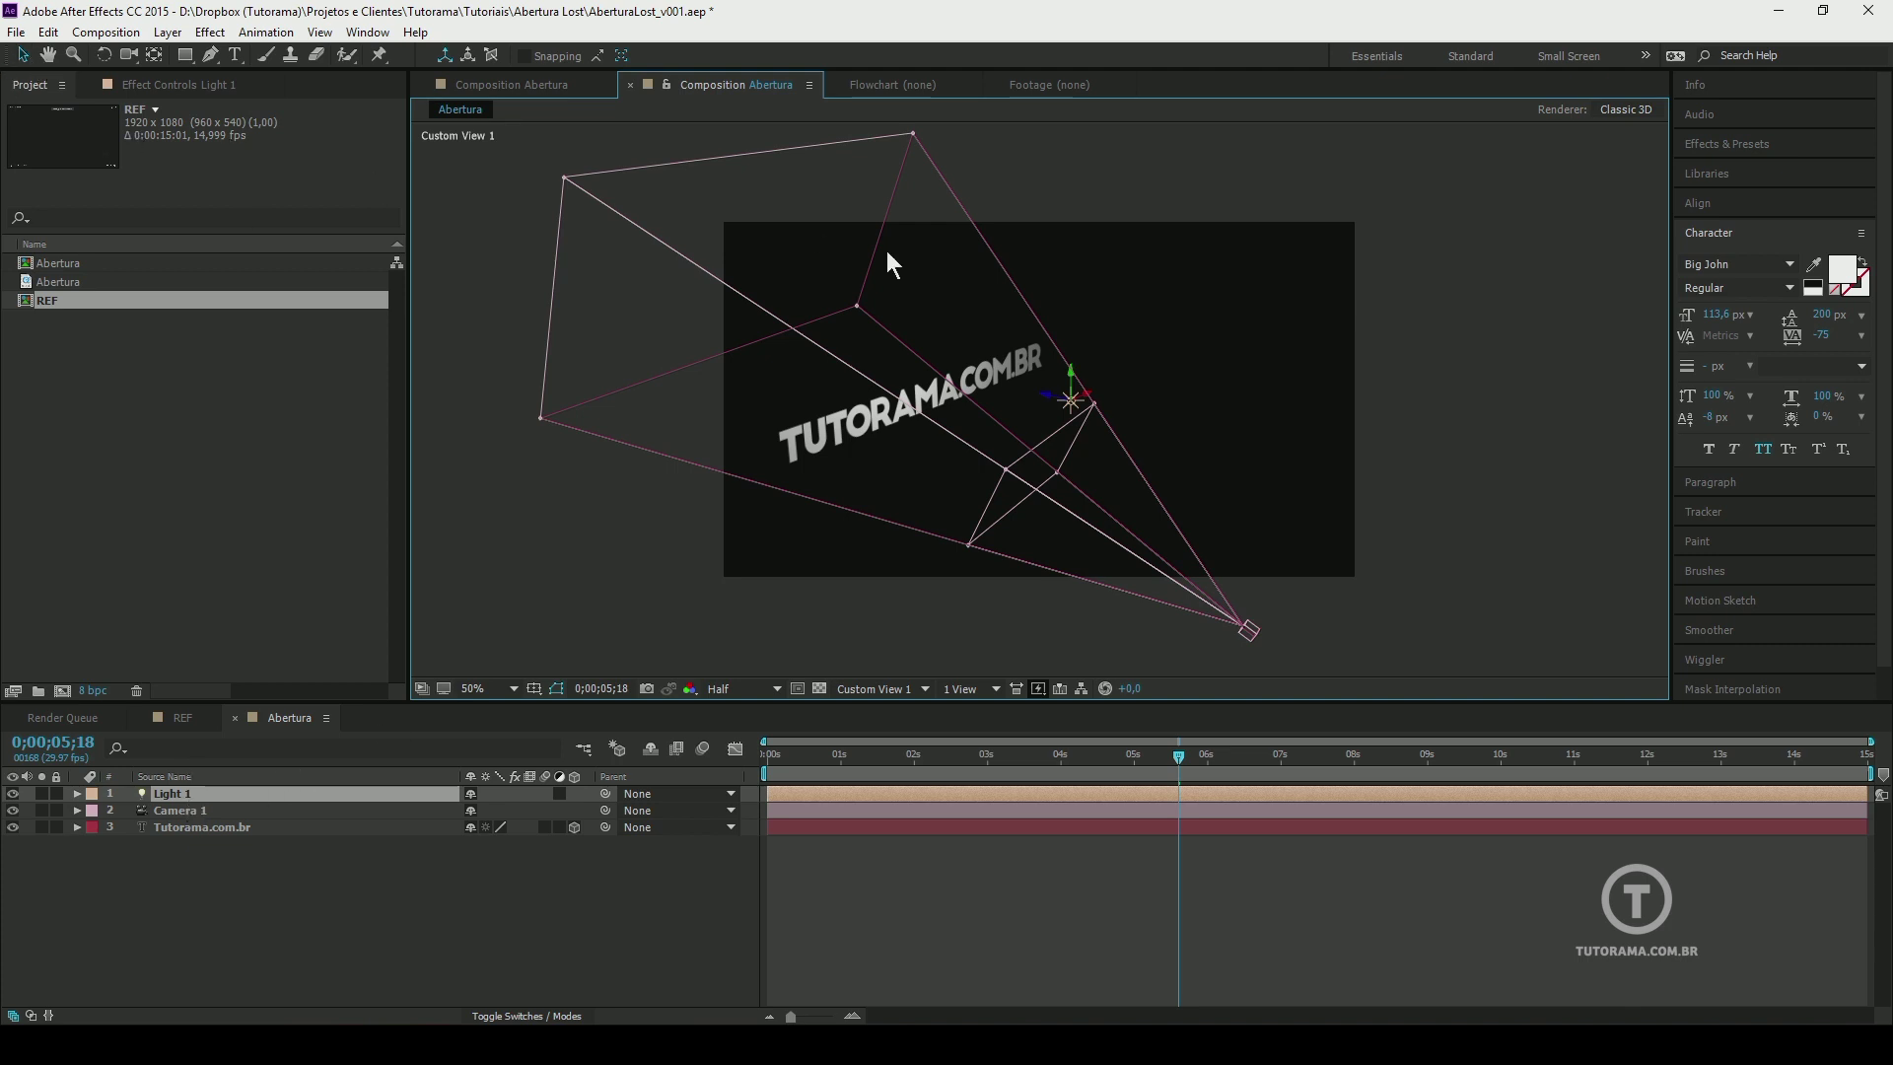
left_click(231, 792)
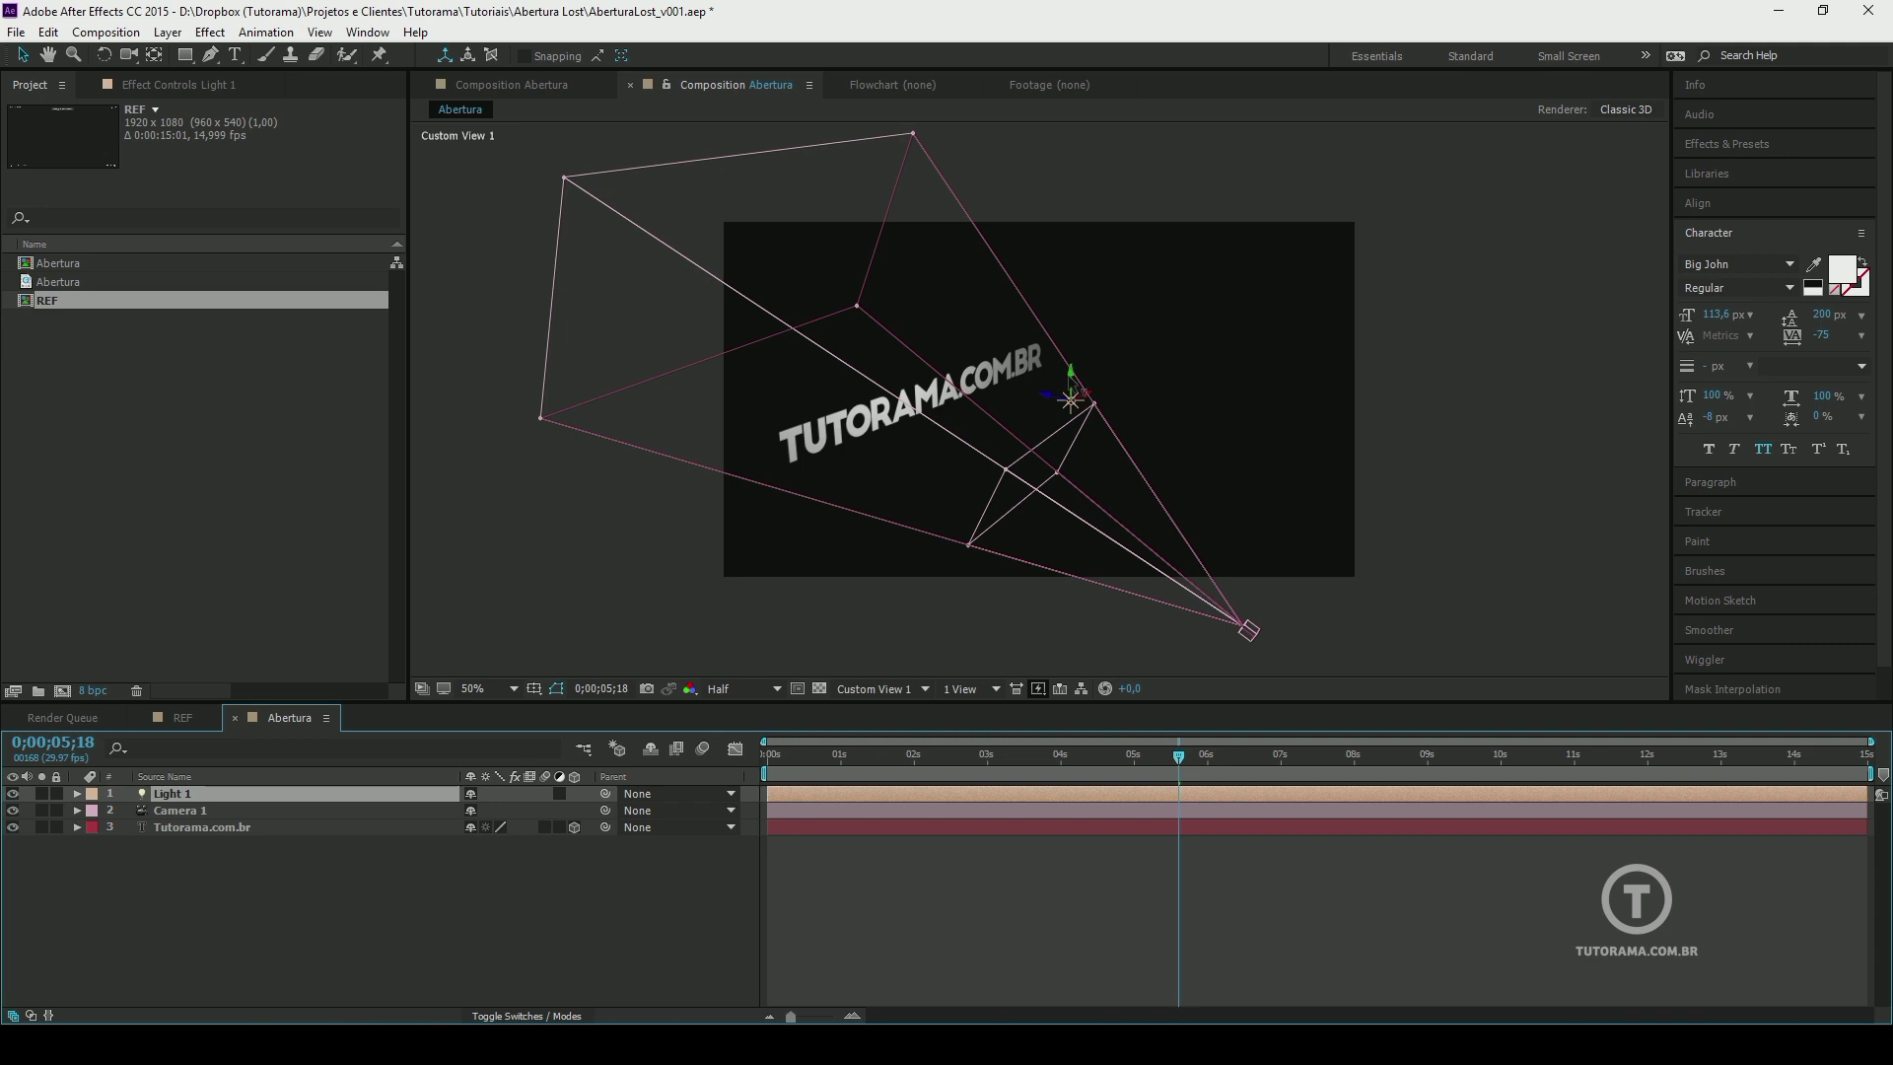
left_click_drag(1071, 400, 1058, 296)
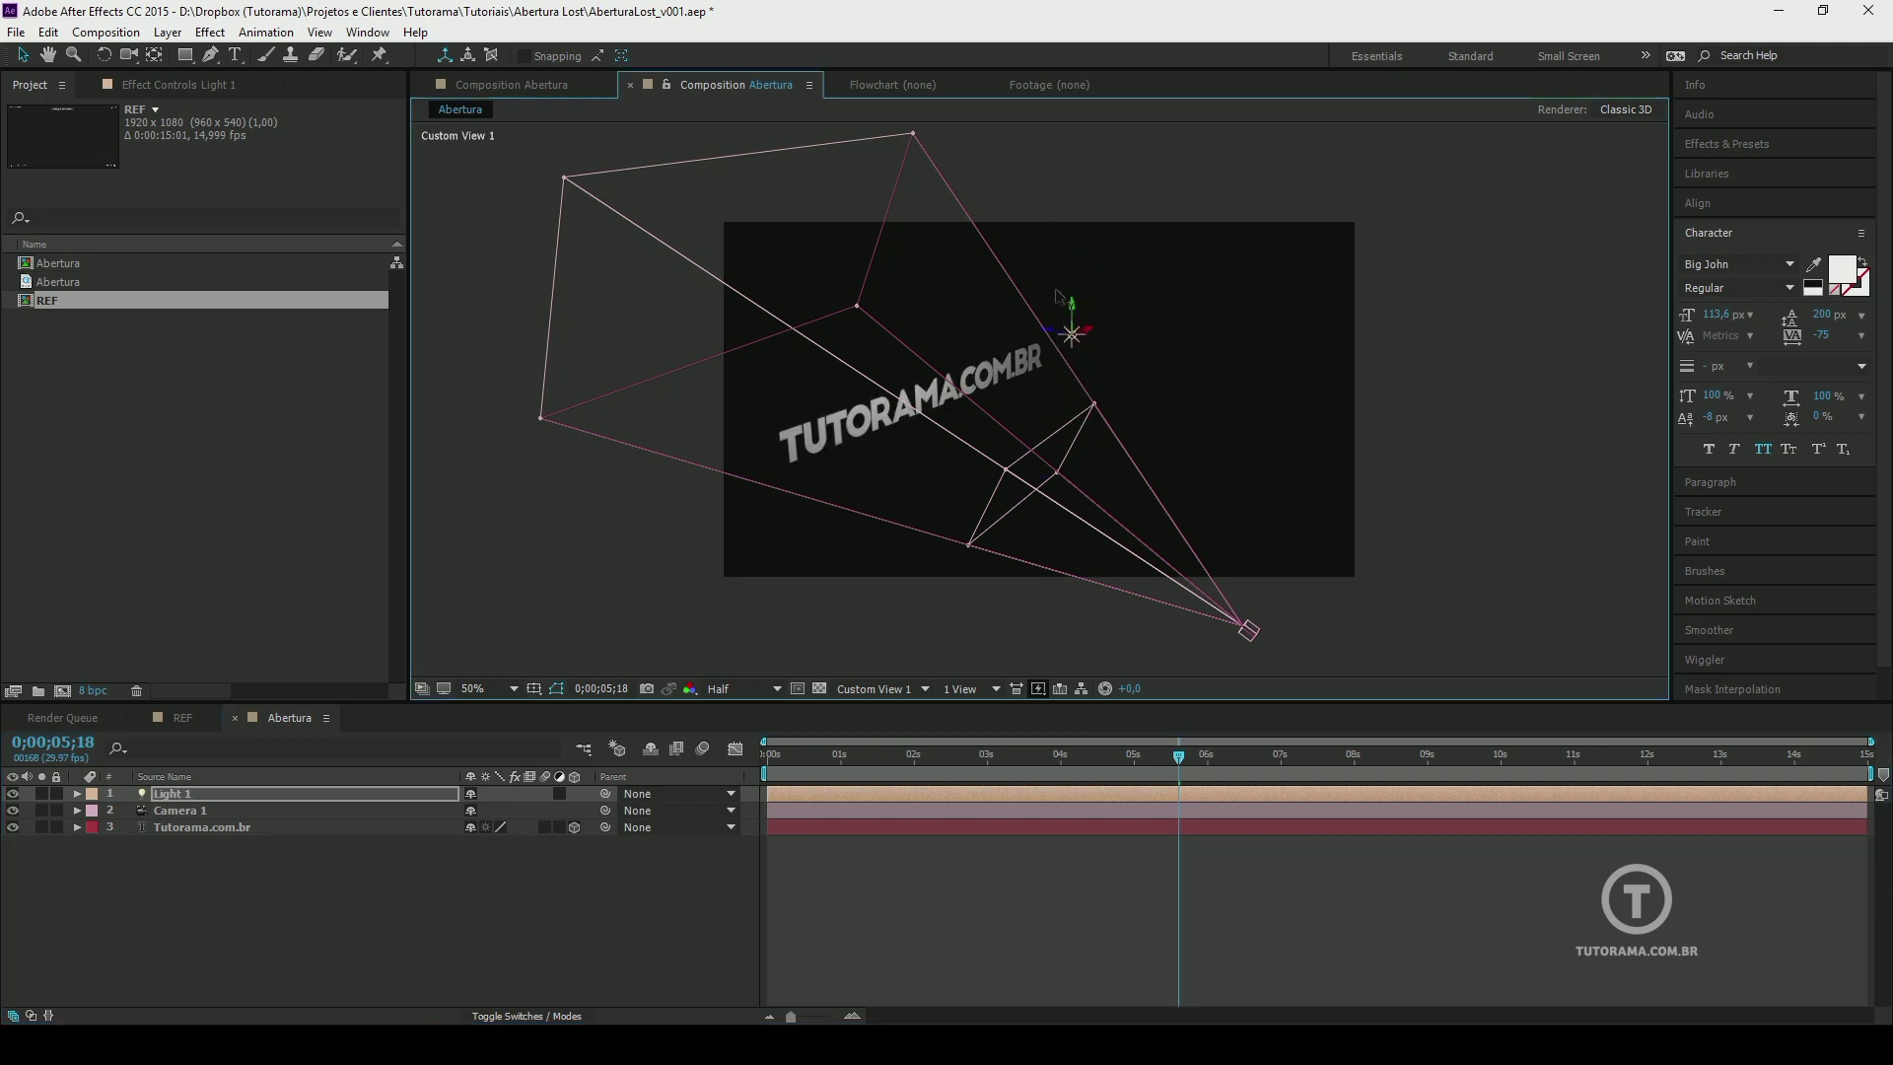
View the scene through Camera 1 at 0;00;03;16 and lower Light 1's Intensity to 58%
left_click(865, 689)
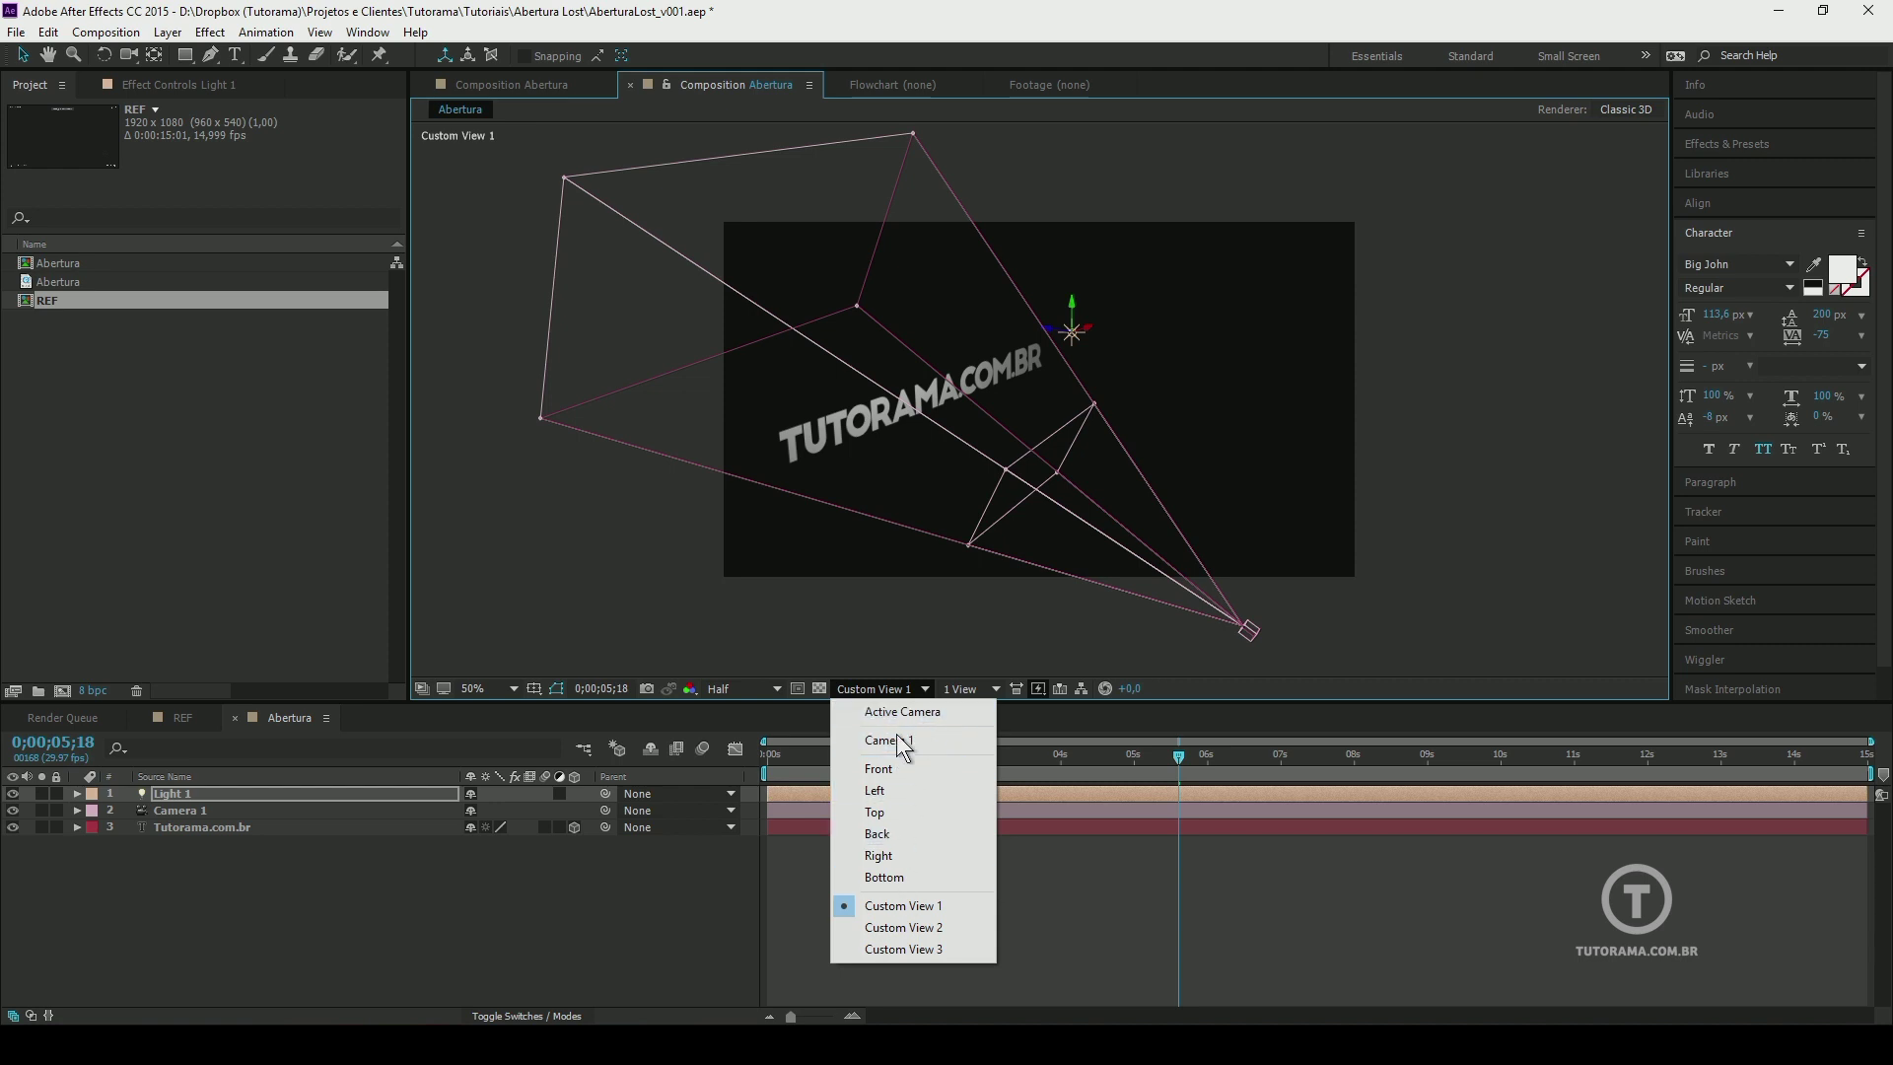
left_click(896, 736)
left_click_drag(1178, 756, 1026, 708)
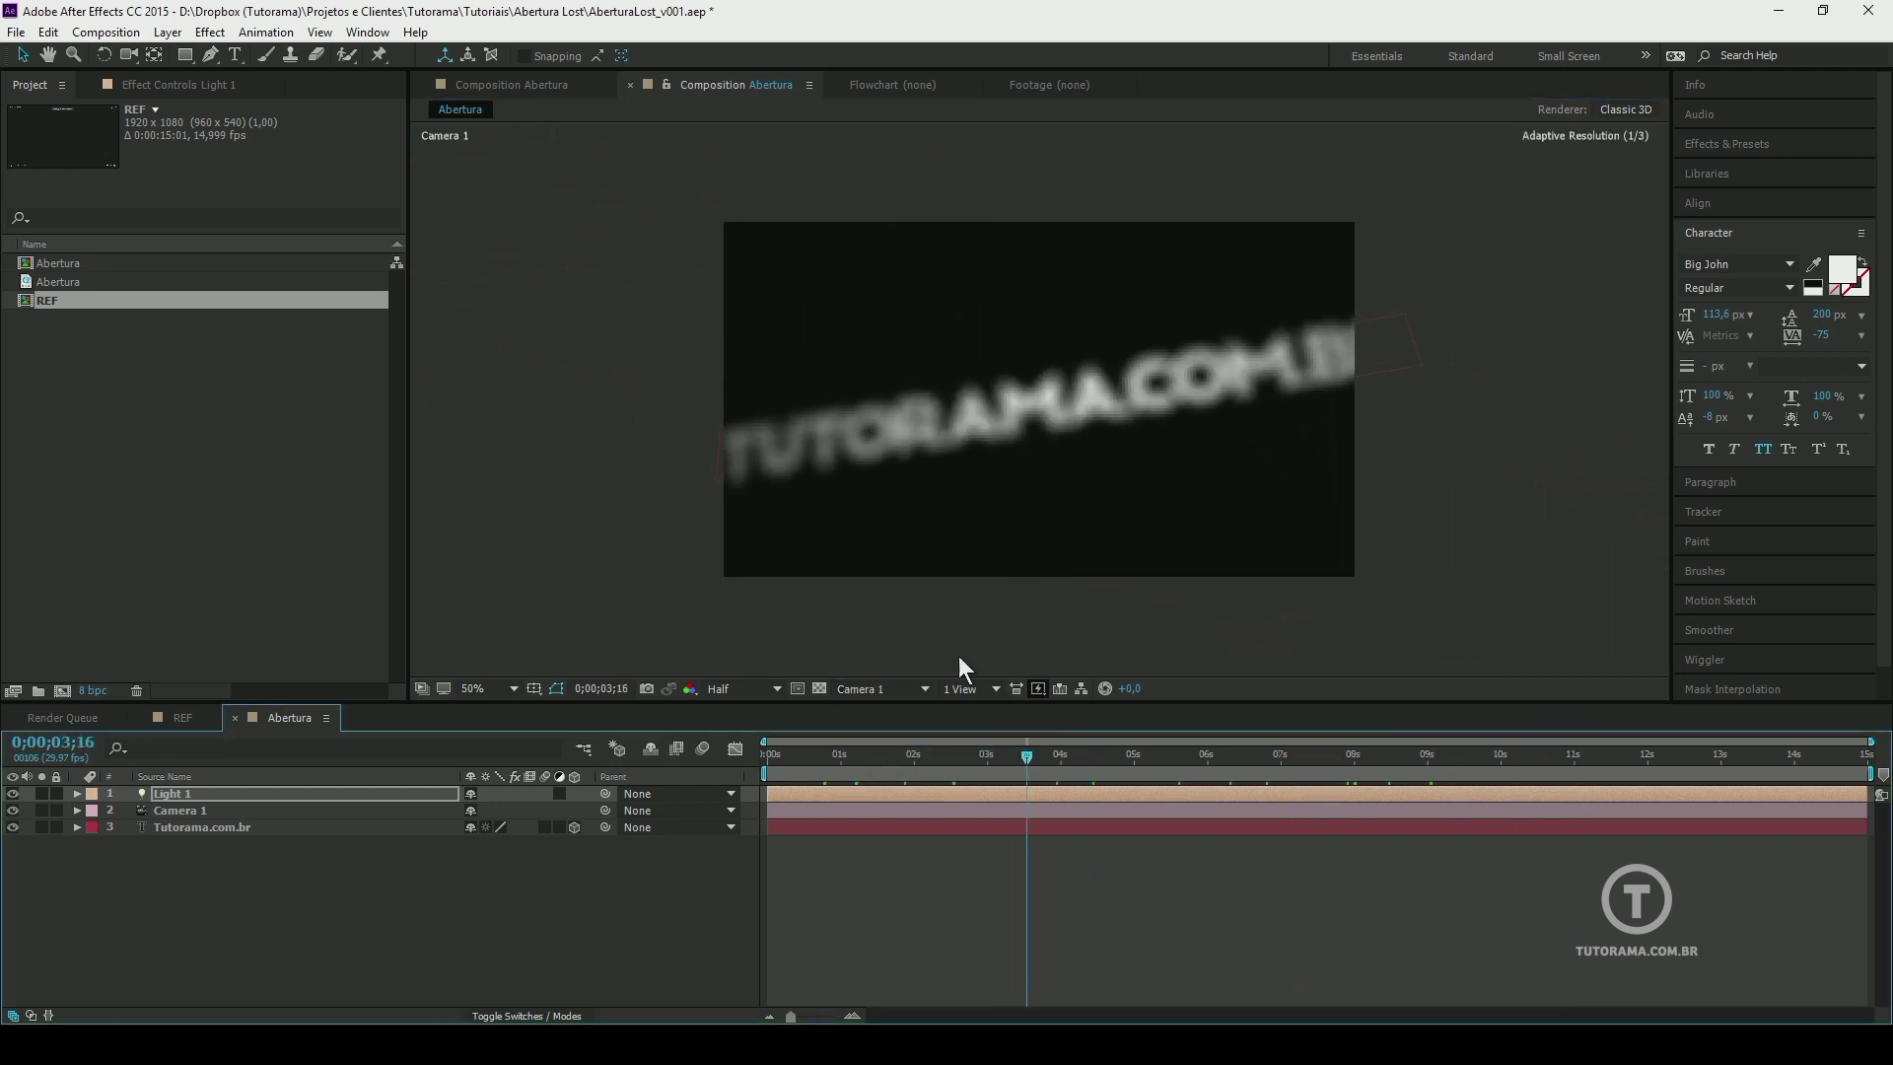
left_click(77, 794)
left_click(93, 826)
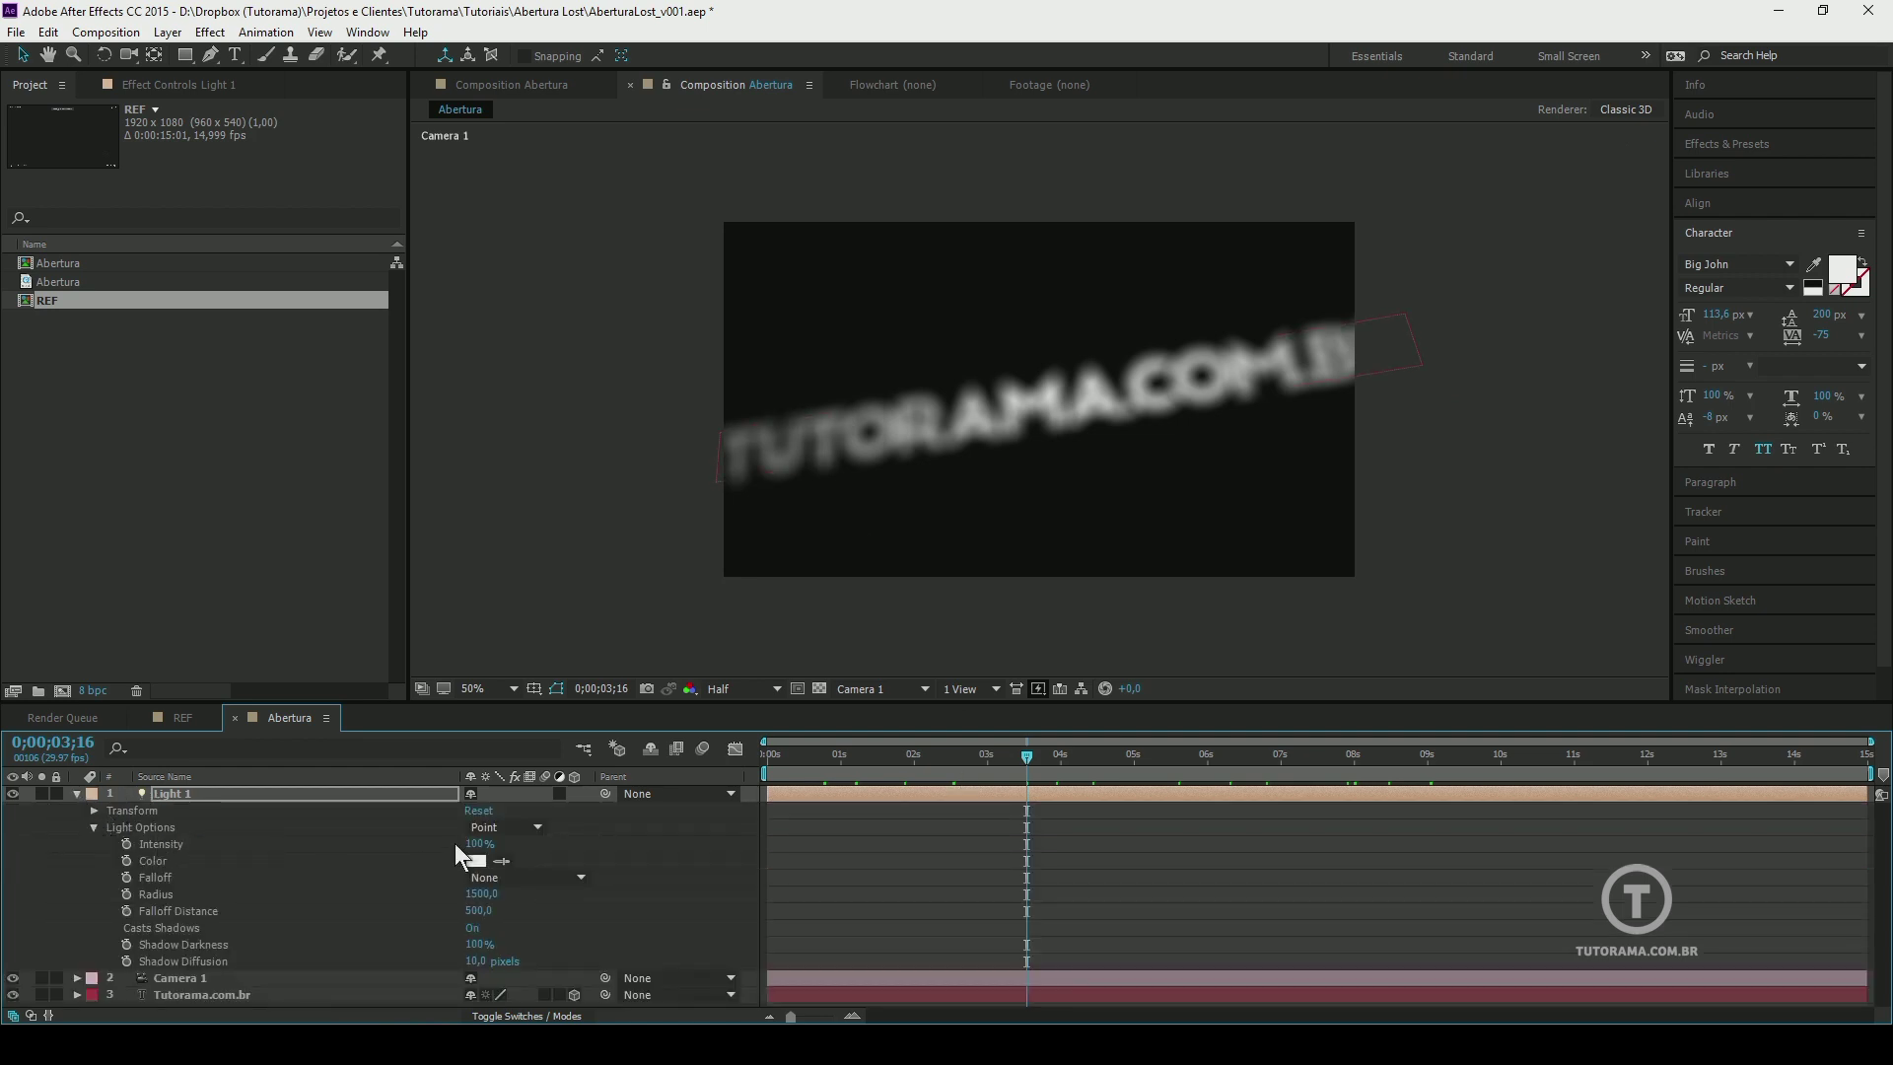
left_click_drag(475, 844, 427, 836)
Examine how the lettering's brightness changes across the REF composition and return to Abertura
left_click(184, 718)
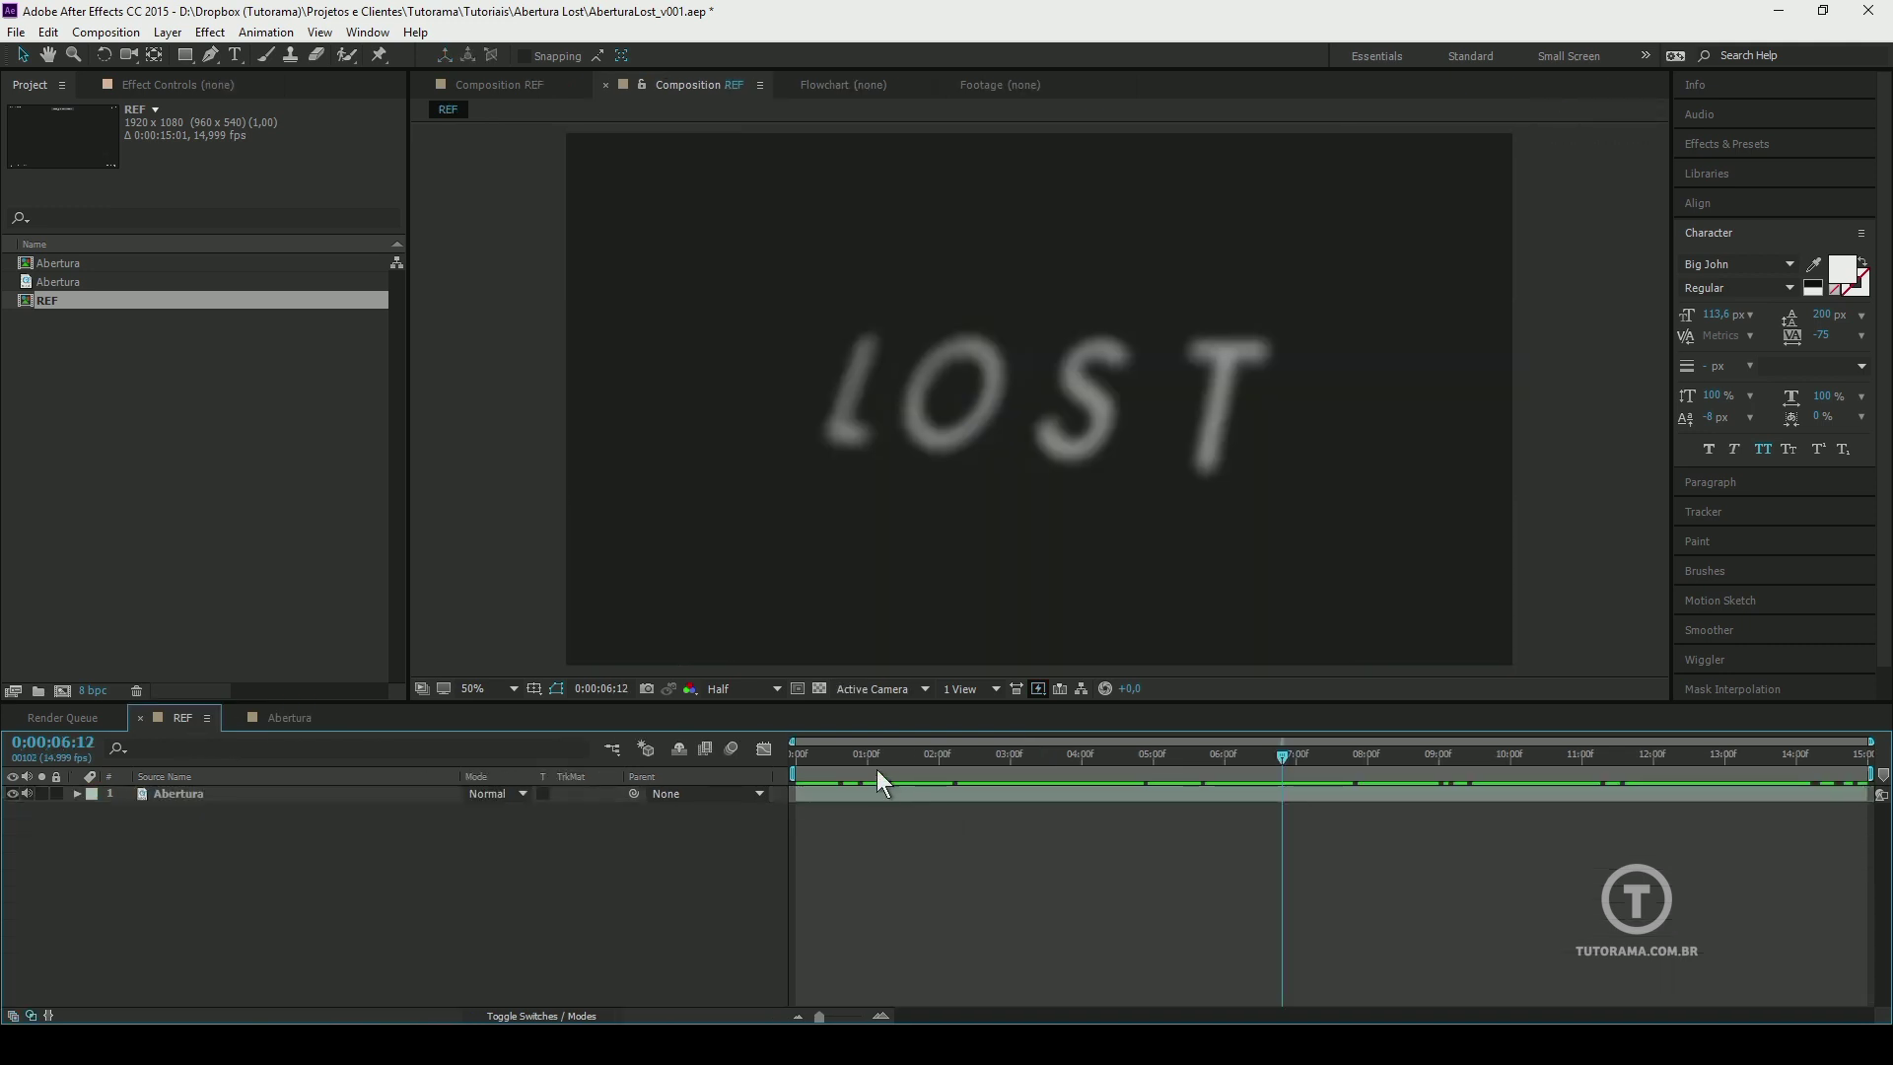
left_click_drag(815, 757, 1824, 745)
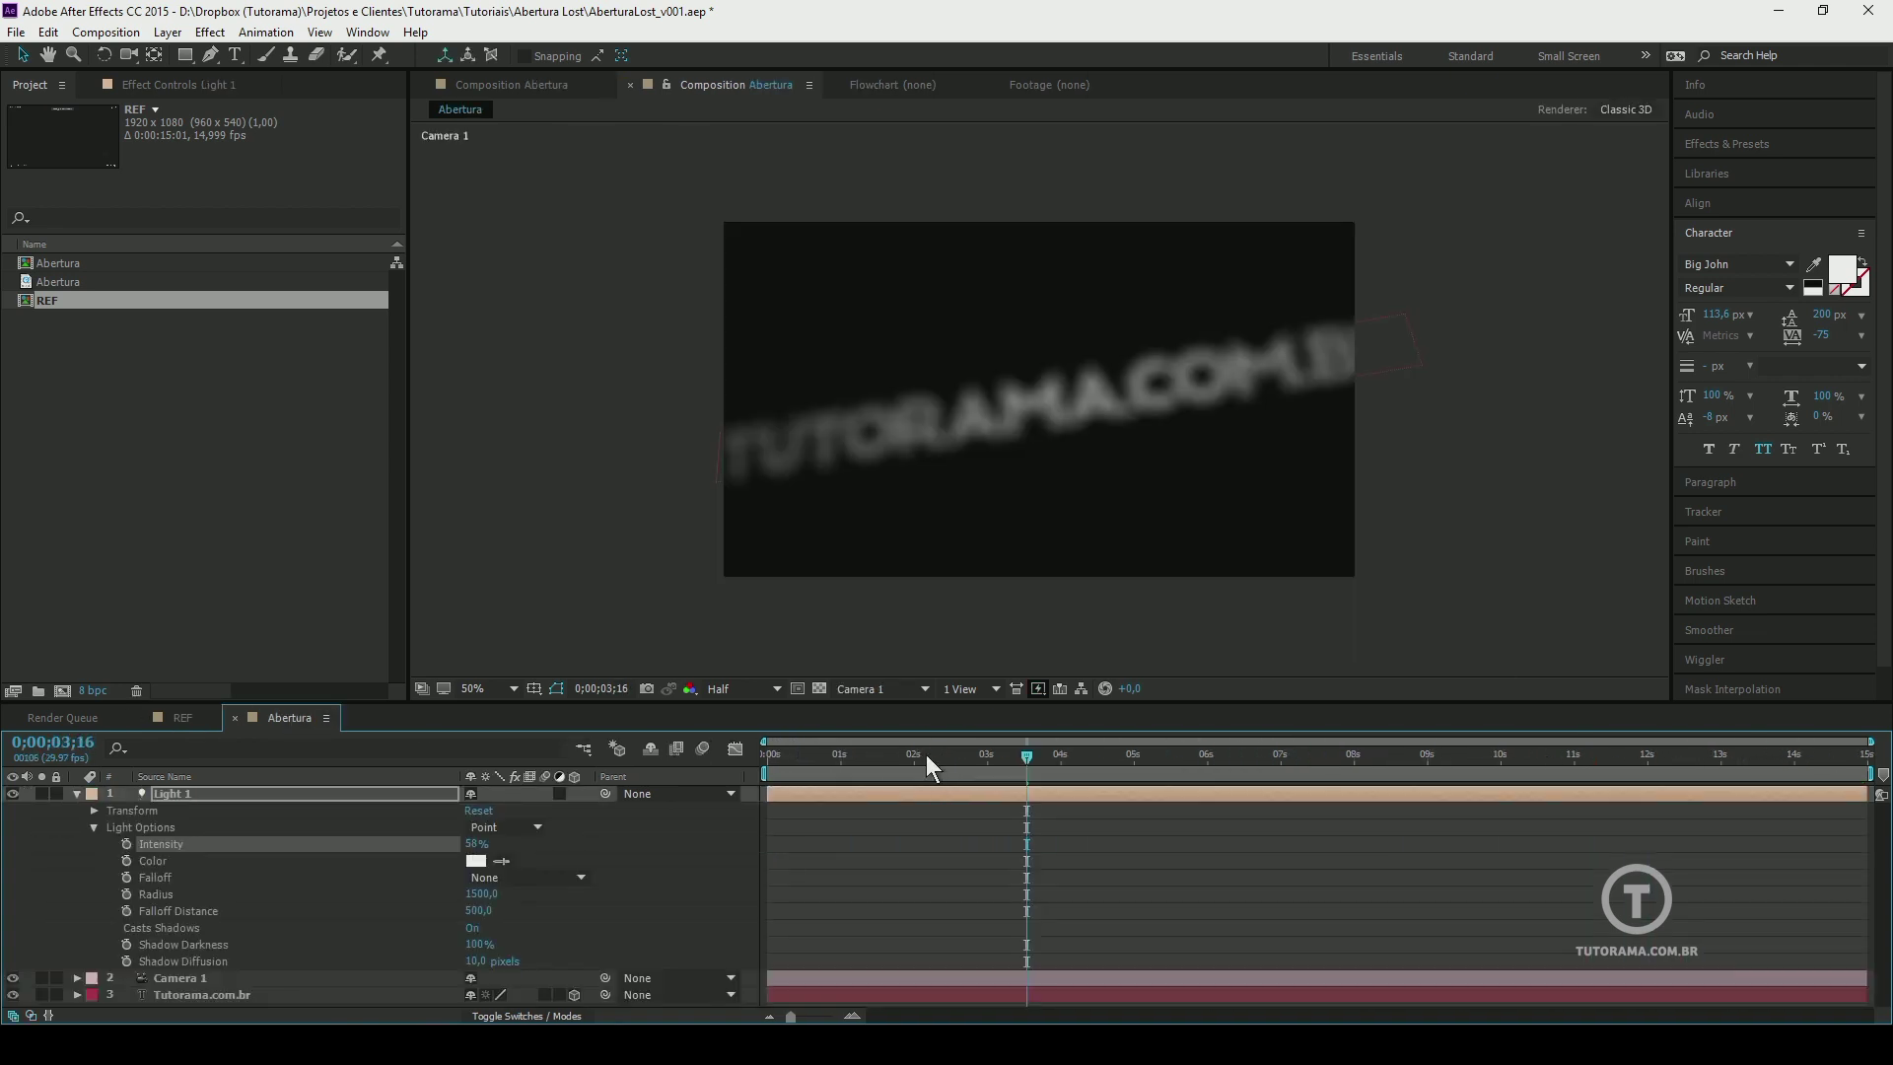
Set Light 1's Intensity to 0% at 0;00;00;00 and start keyframing it there
left_click_drag(928, 762, 717, 751)
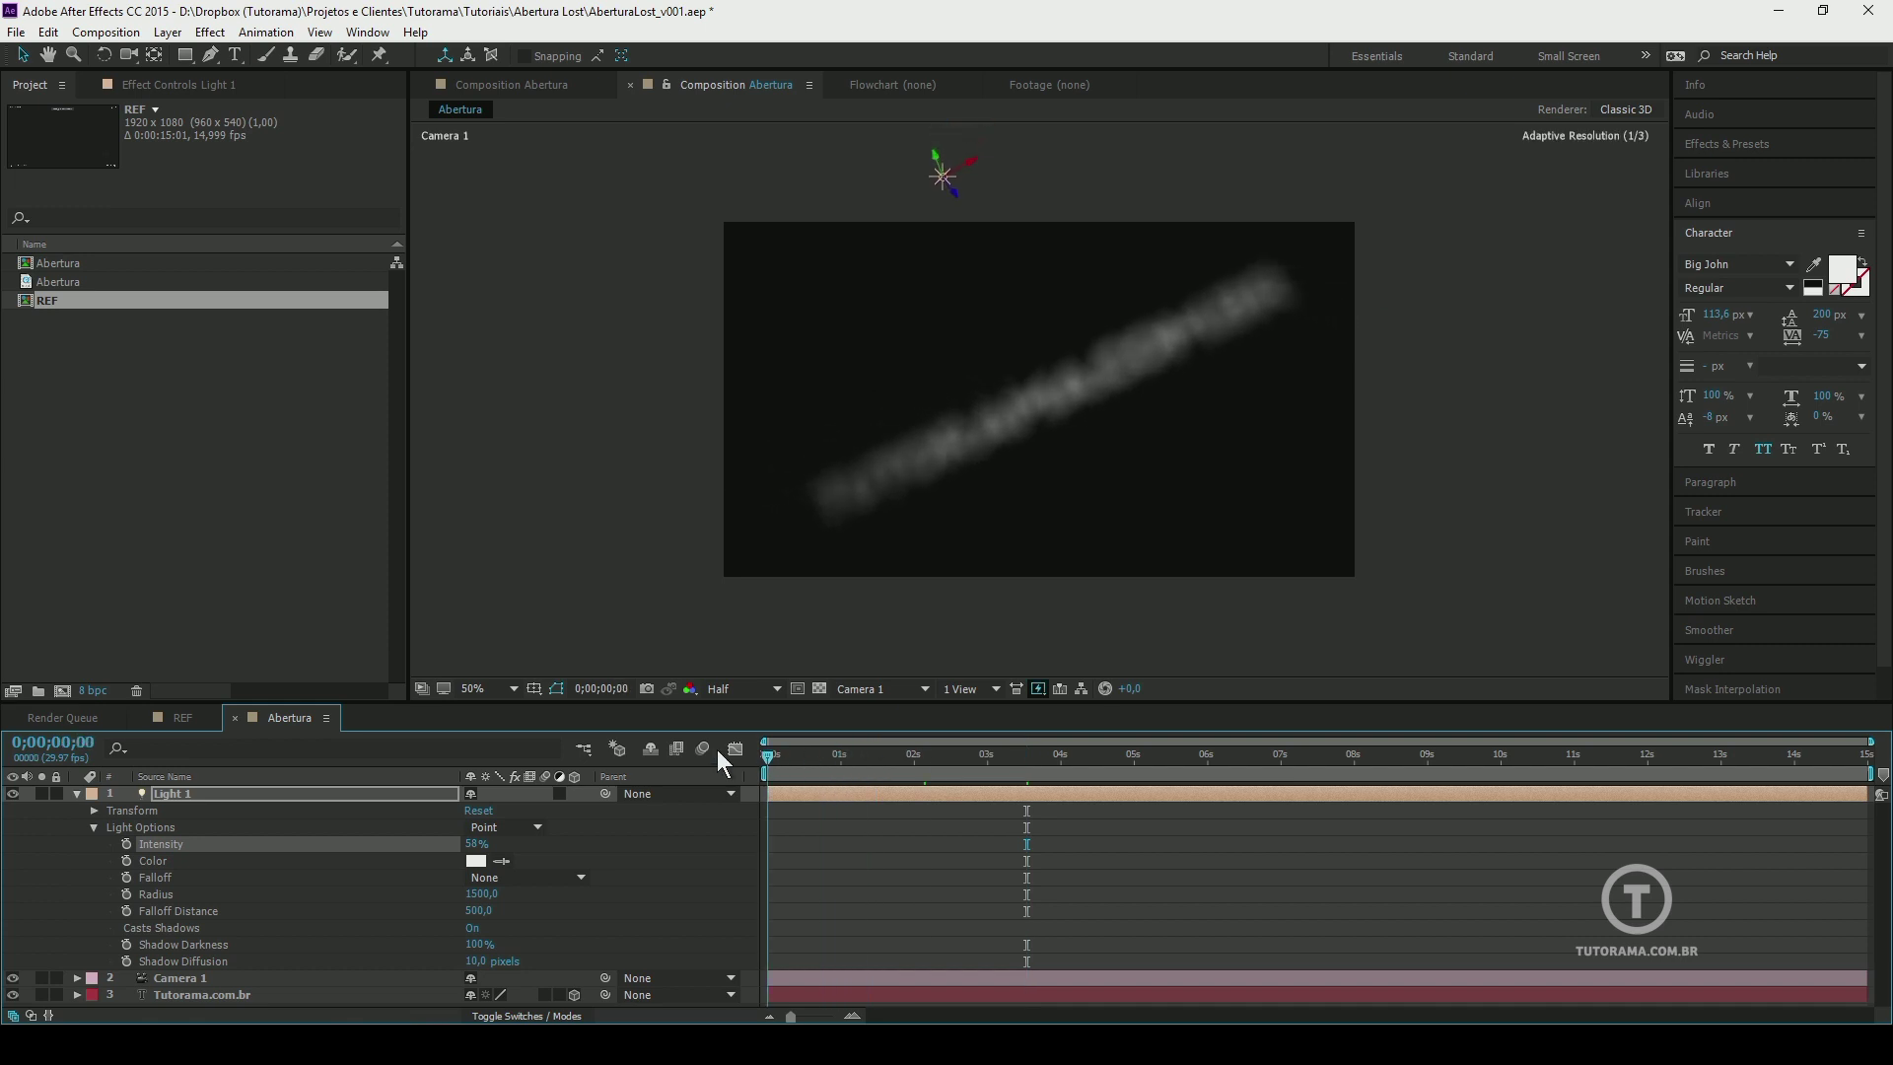
left_click(476, 844)
type("0")
key("Return")
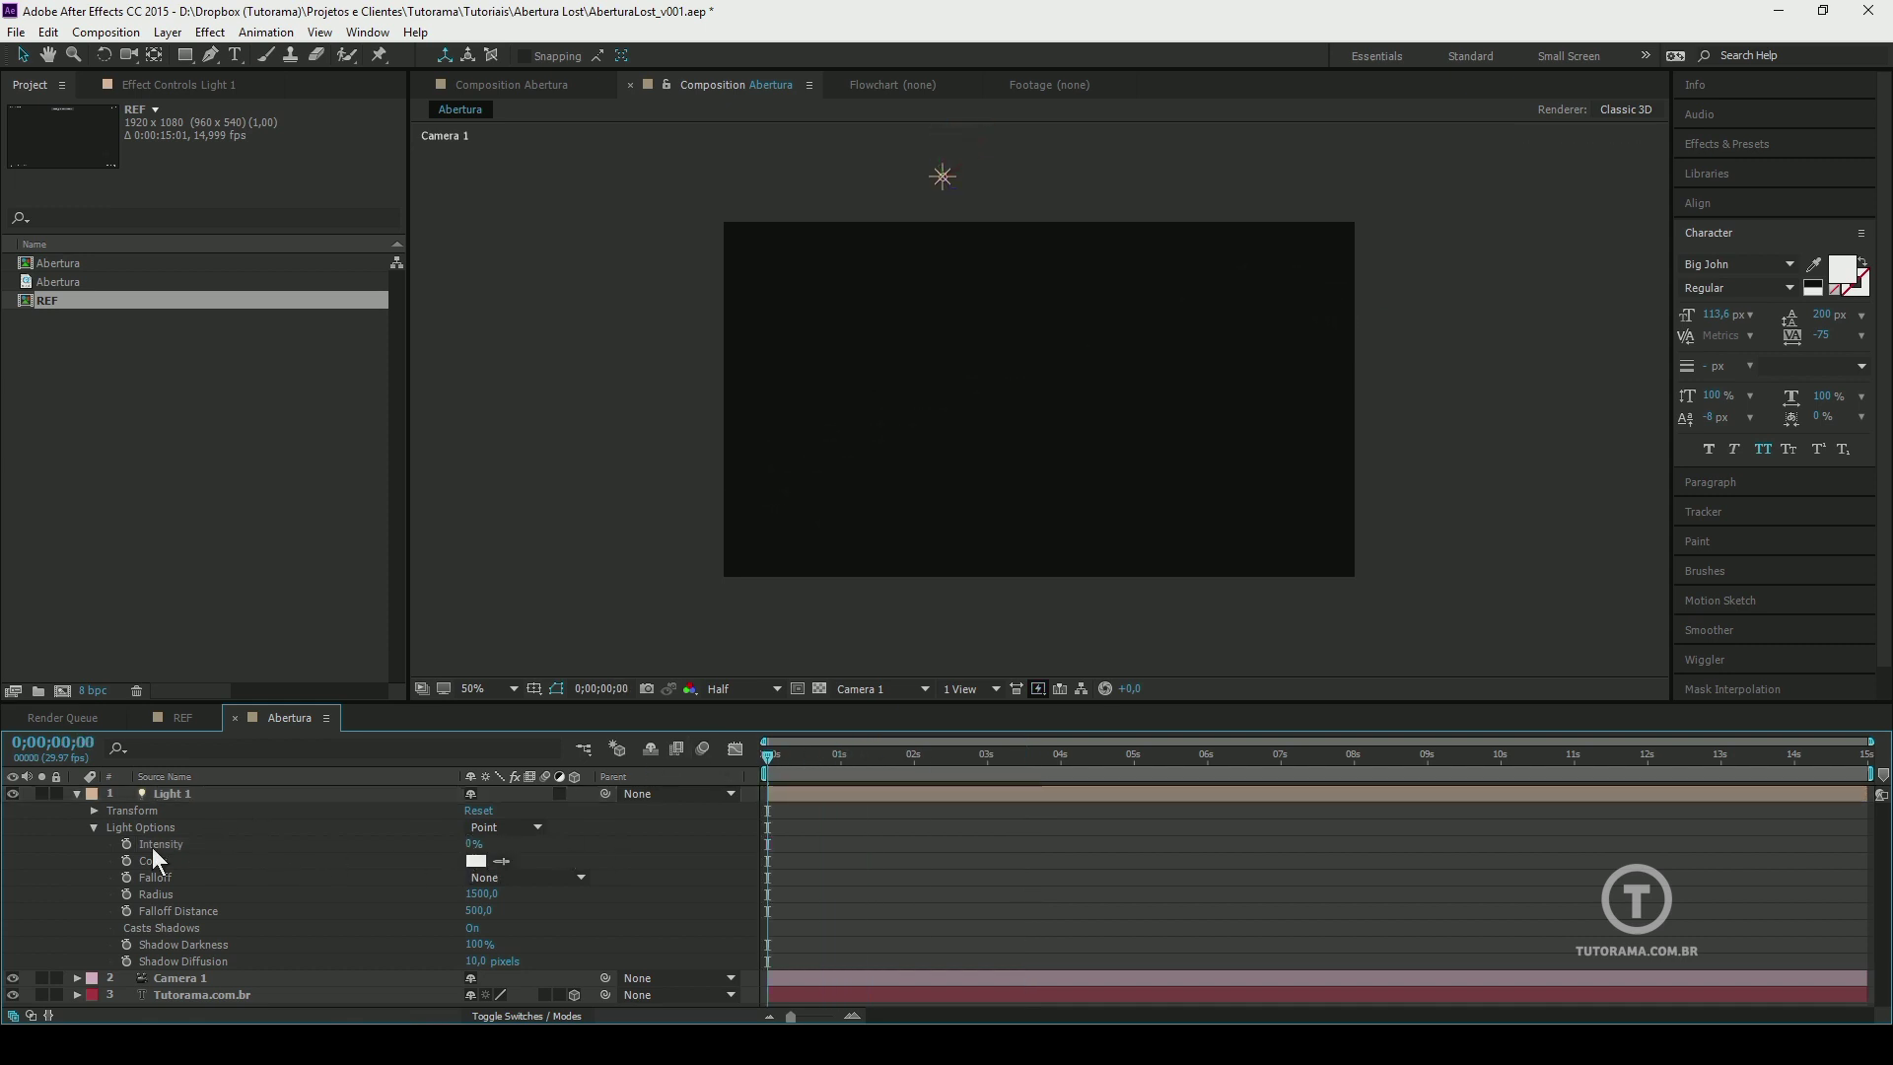
left_click(127, 842)
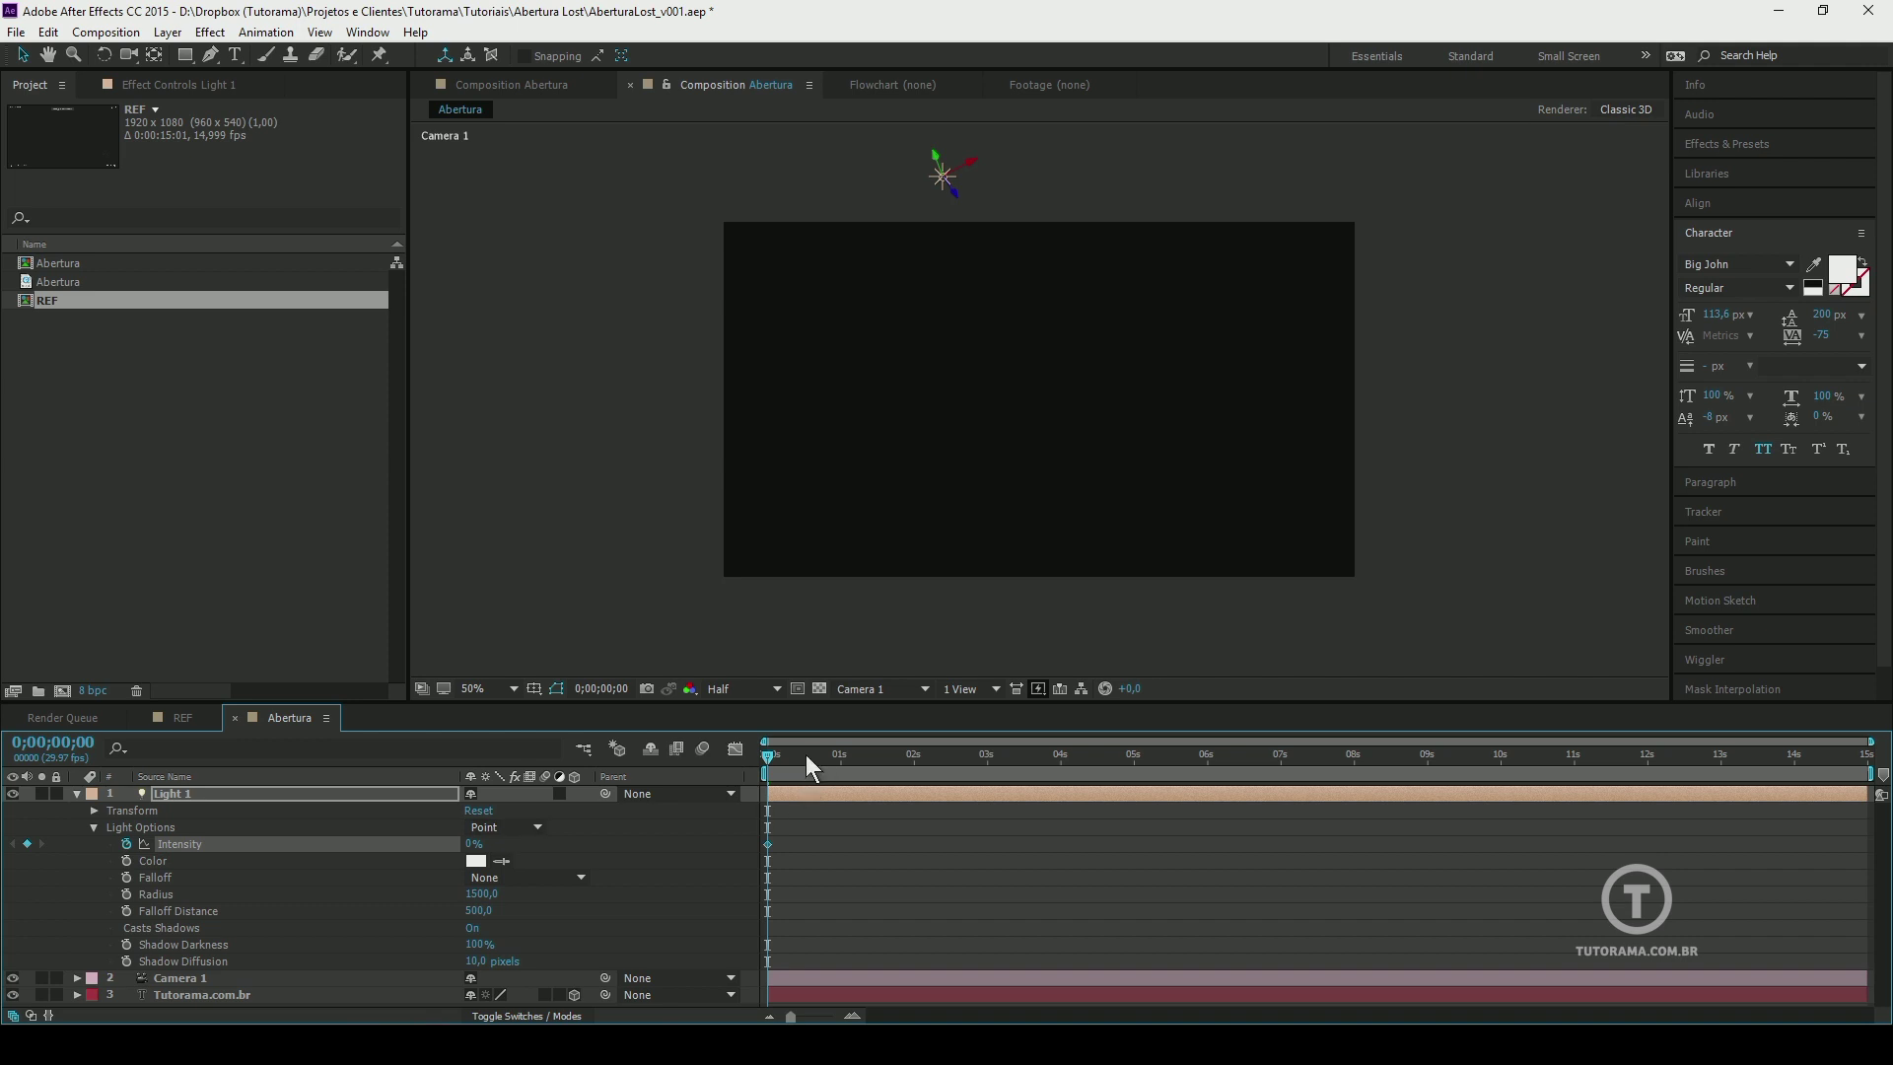
Check the fade-in in the REF composition and keyframe Light 1's Intensity at 53% at 0;00;03;19 in Abertura
left_click(180, 717)
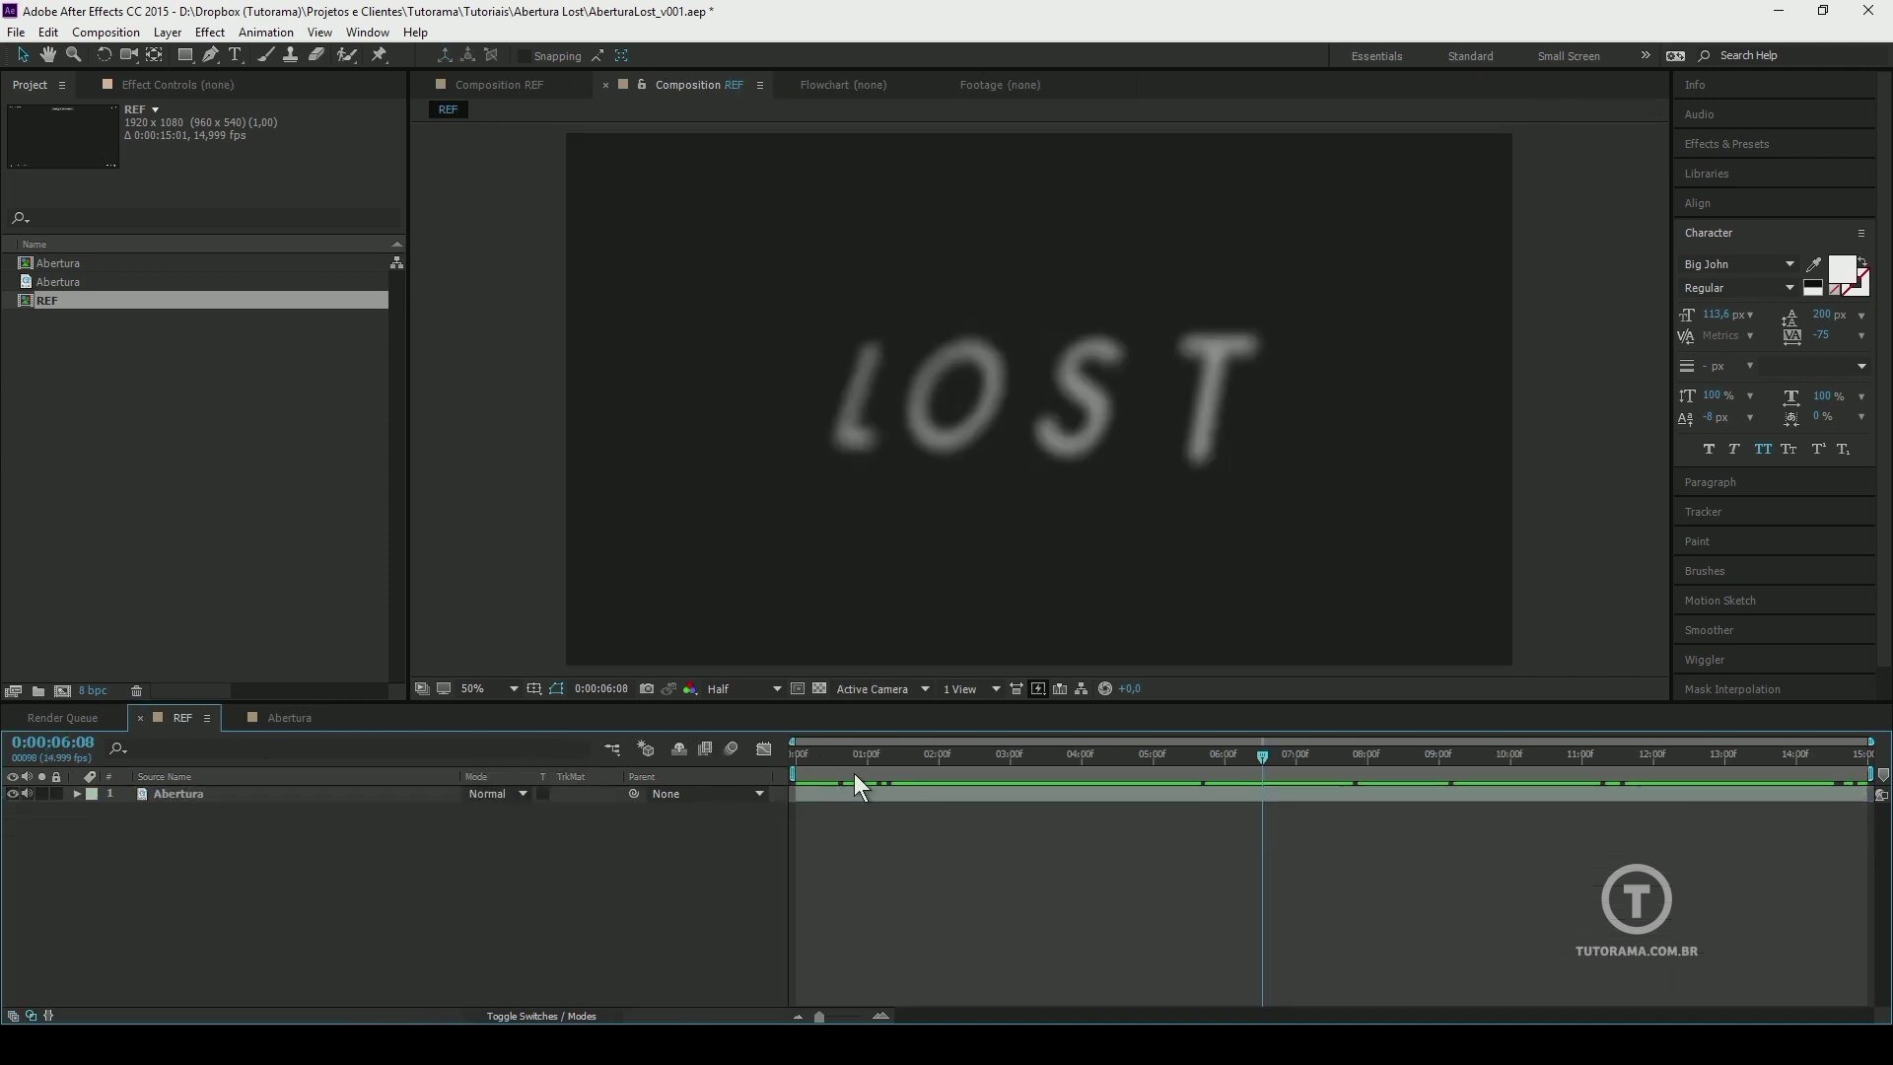
left_click_drag(854, 773, 1017, 769)
left_click(272, 718)
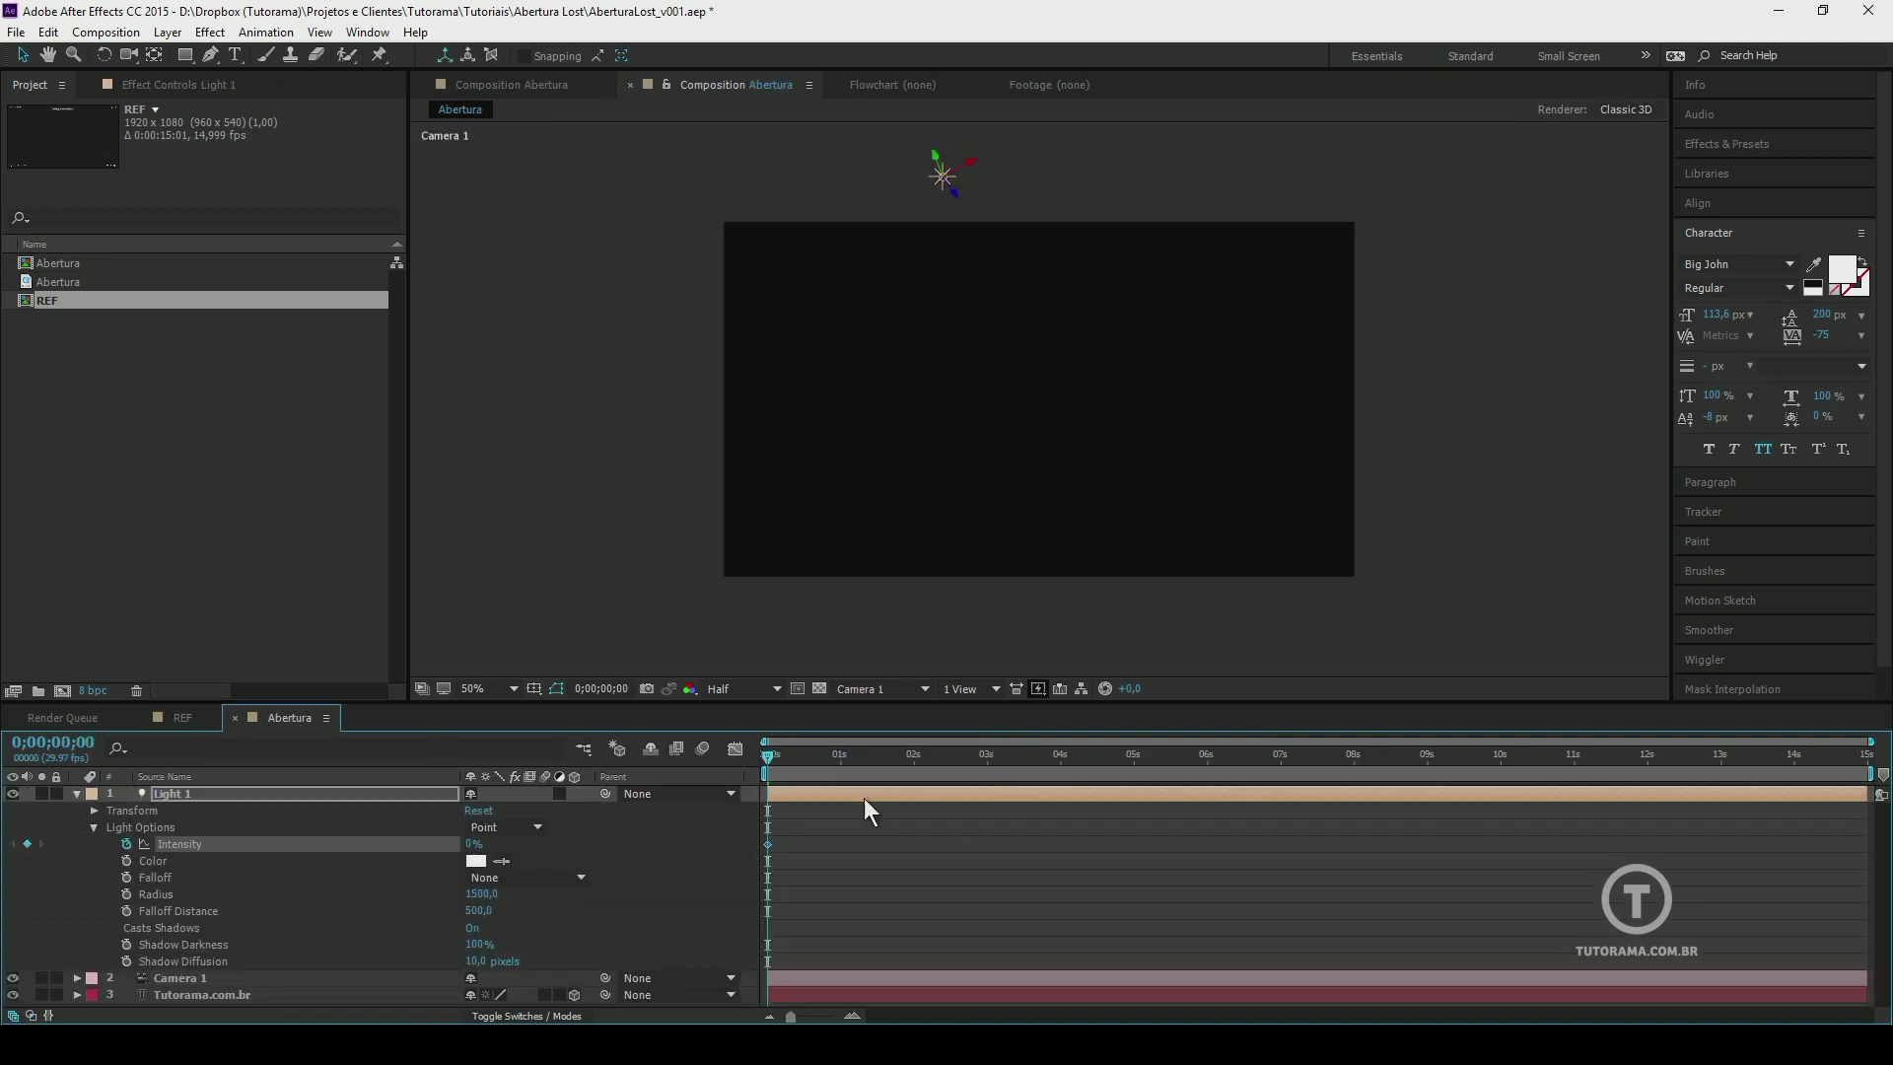
left_click_drag(828, 754, 1037, 755)
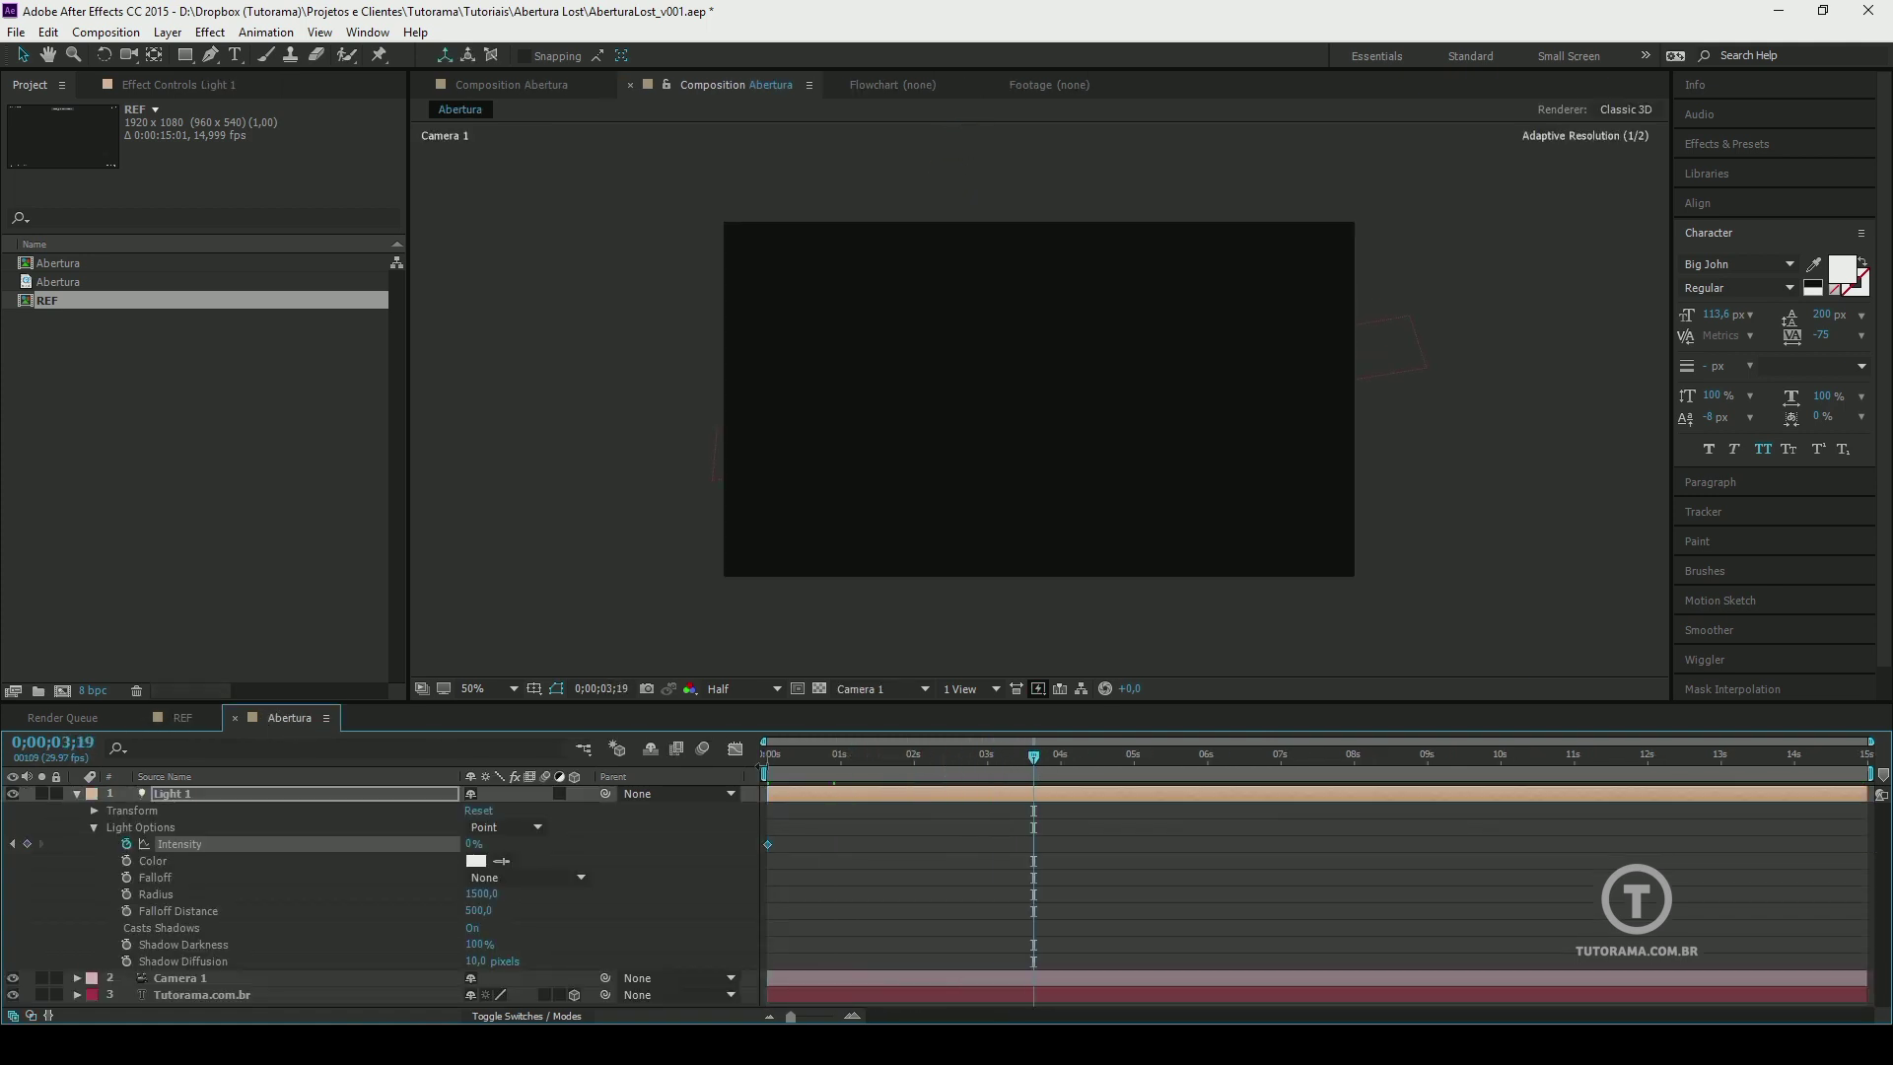
left_click_drag(471, 845, 517, 843)
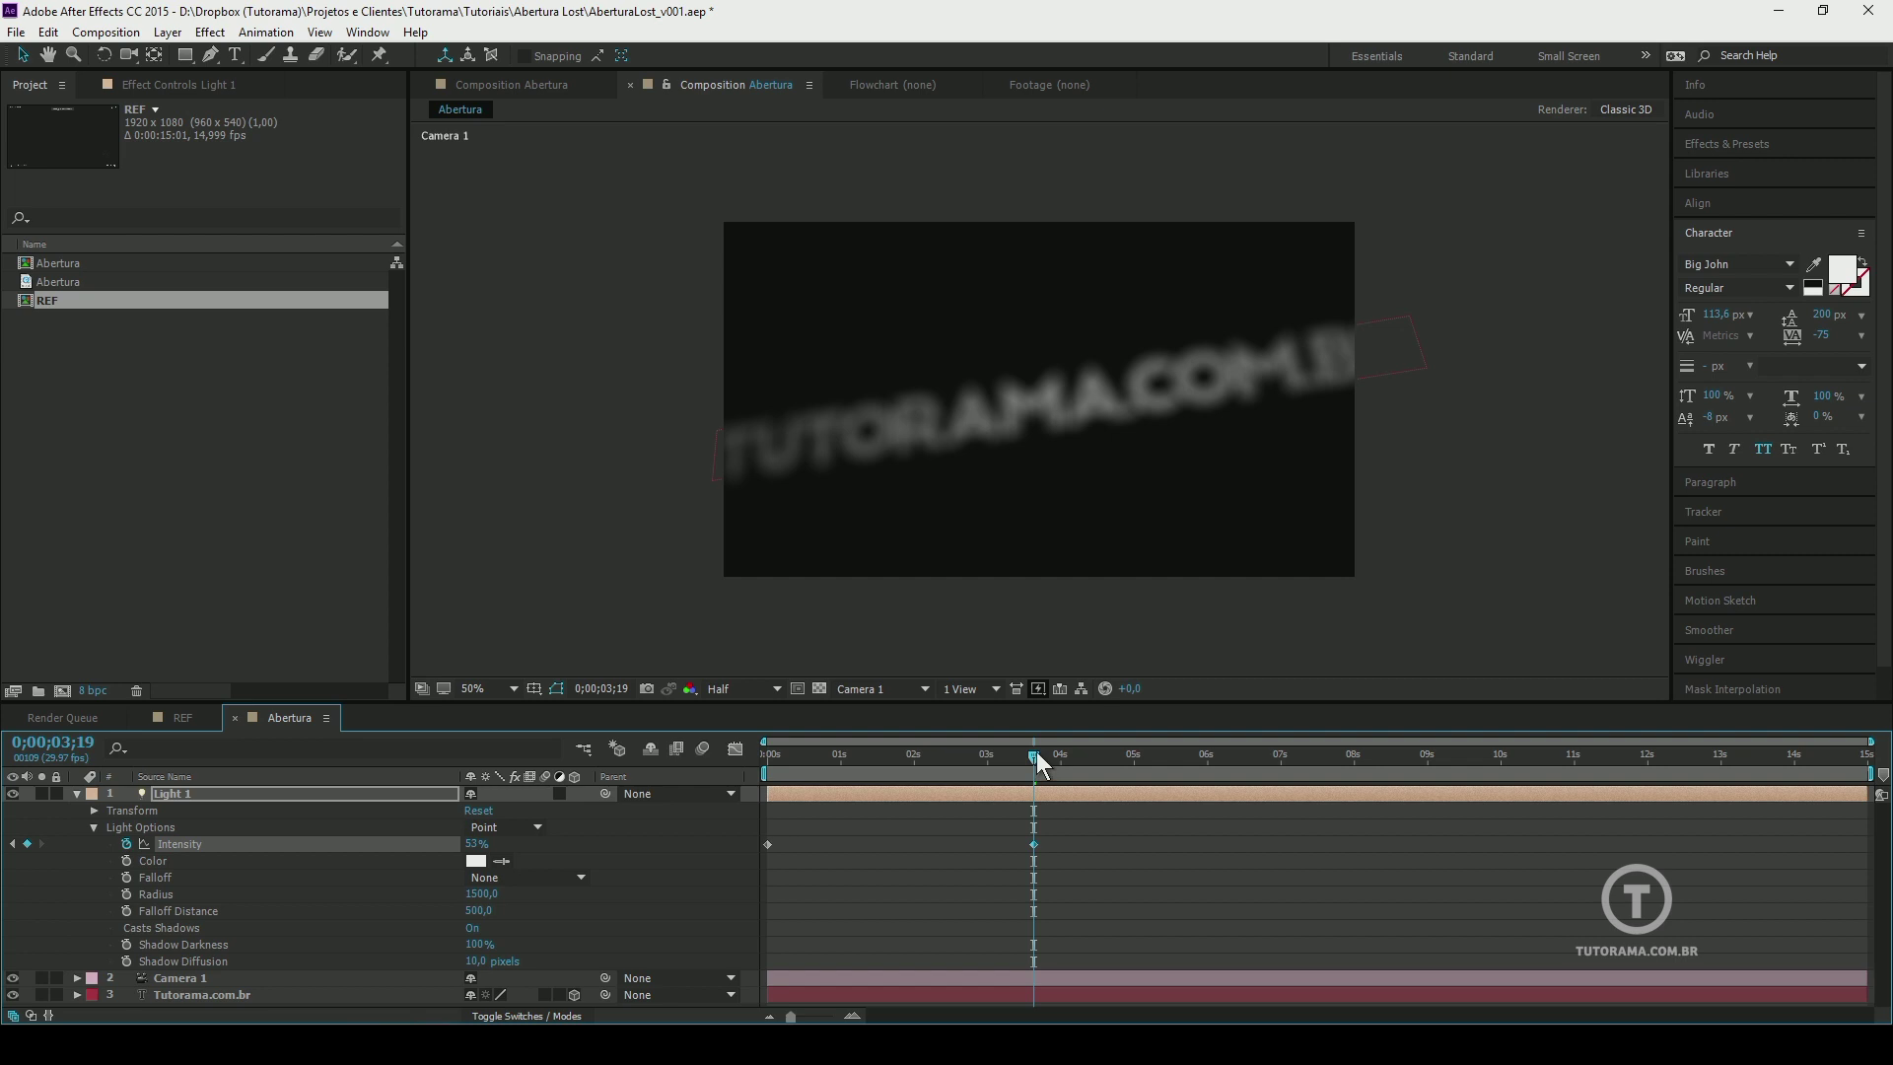
Keyframe Light 1's Intensity at 98% at 0;00;08;11
left_click_drag(1034, 755, 1396, 800)
key("Page_Up")
key("Page_Up")
key("Page_Up")
key("Page_Up")
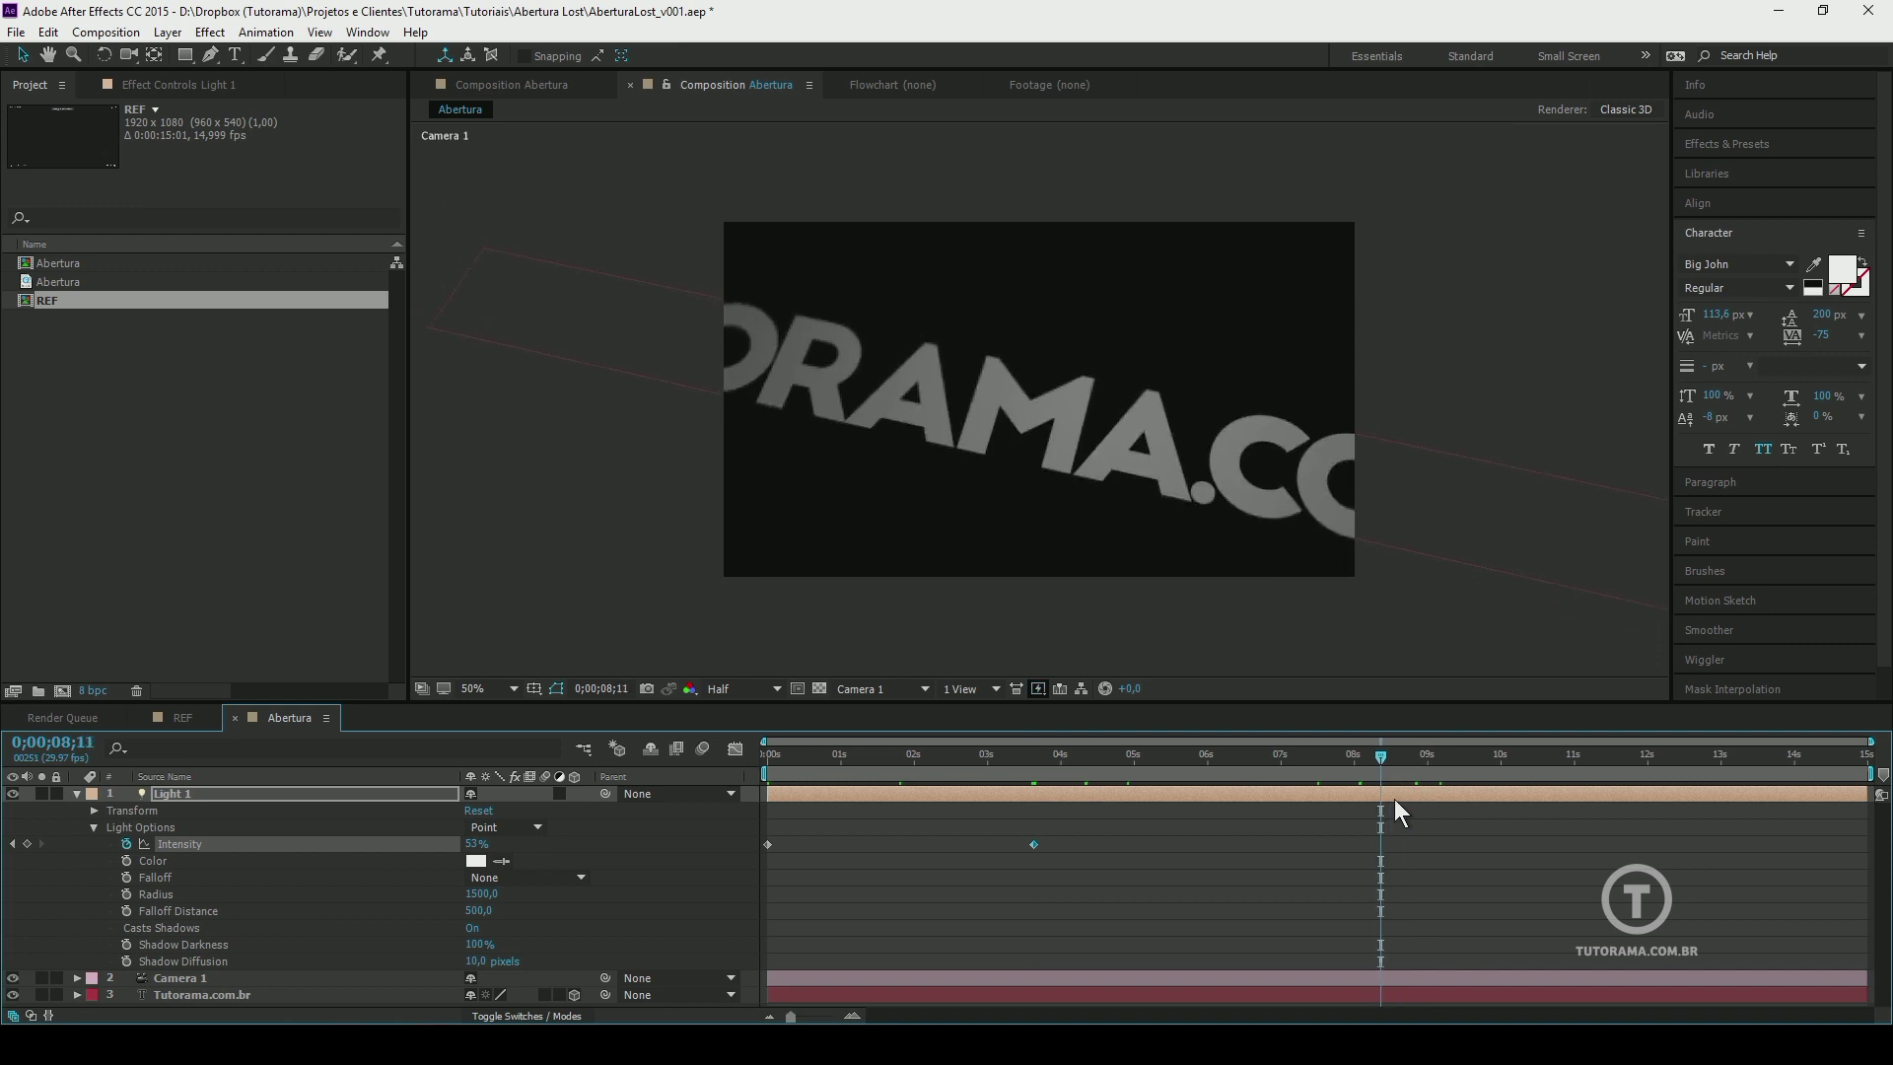
left_click_drag(478, 848, 512, 840)
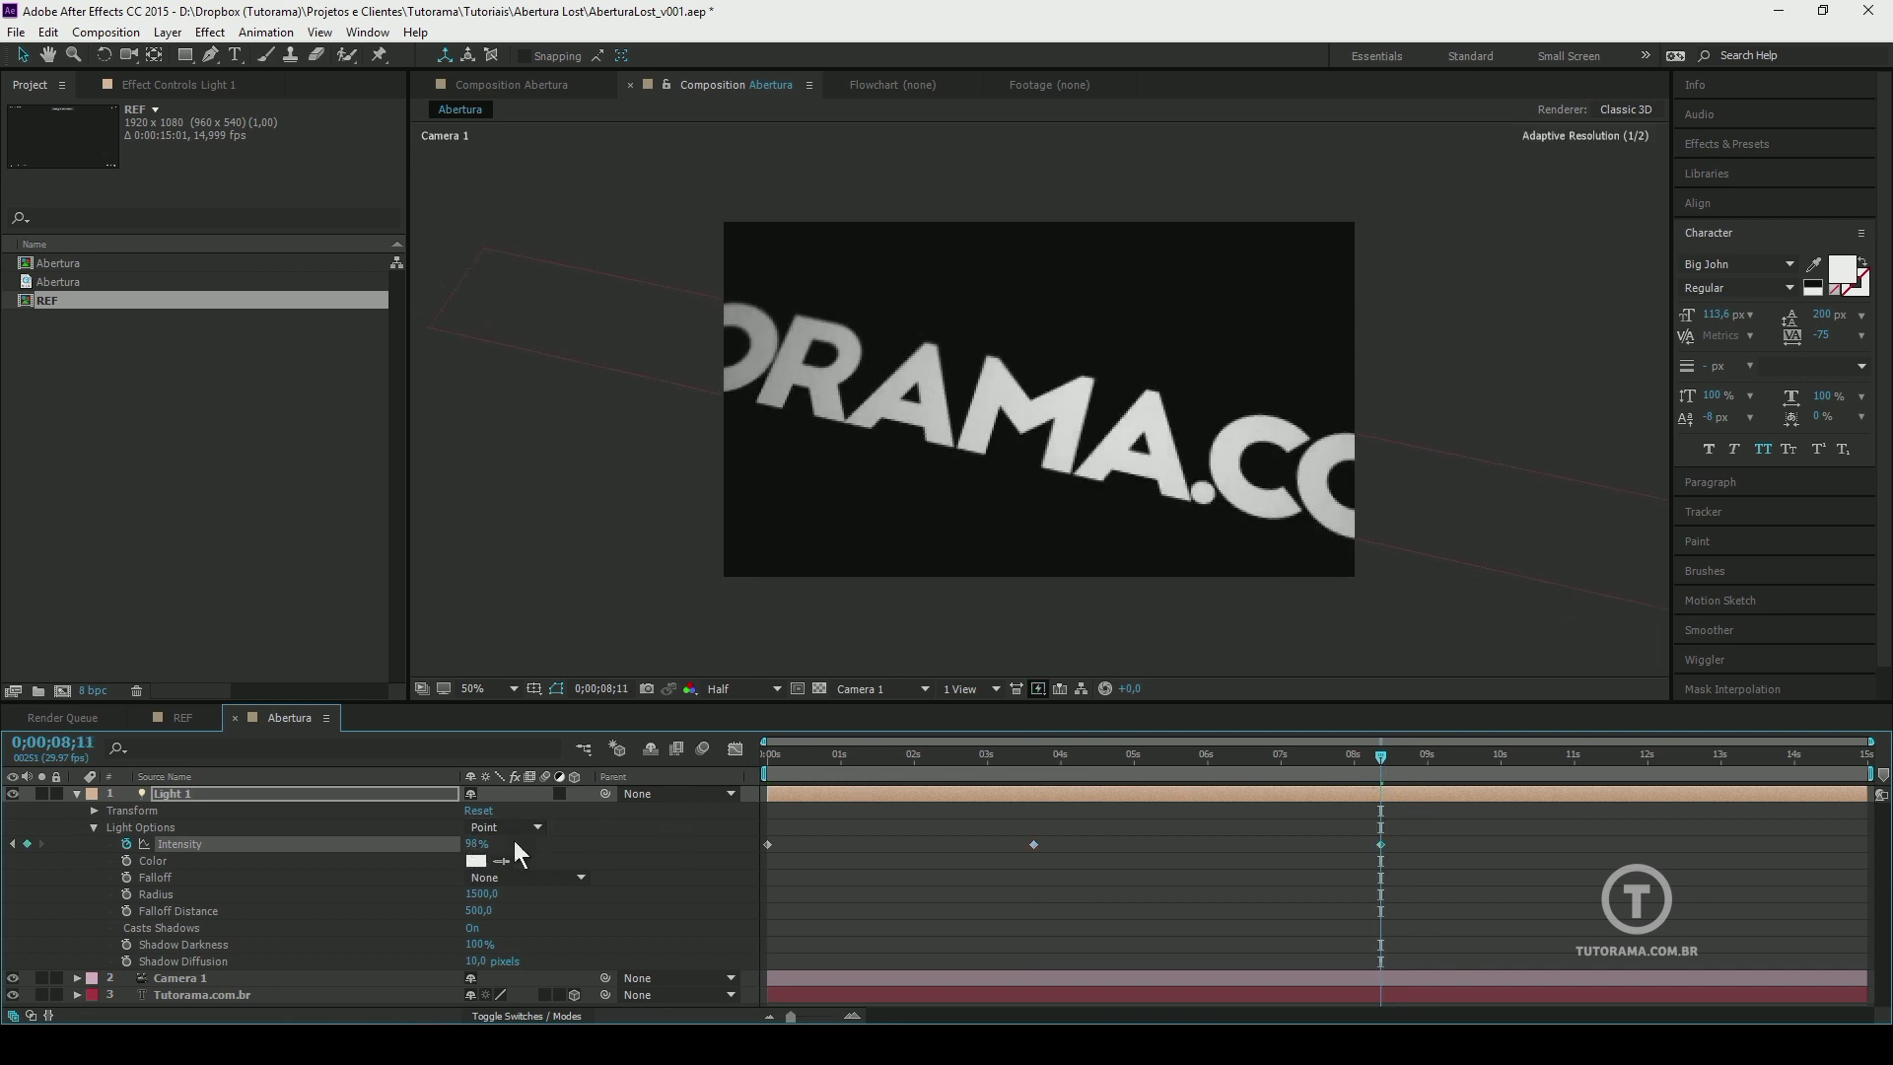
Hold Light 1's Intensity with a keyframe at 0;00;12;19, and fade it to 1% with a keyframe slightly past 0;00;13;15
left_click_drag(974, 761, 1695, 815)
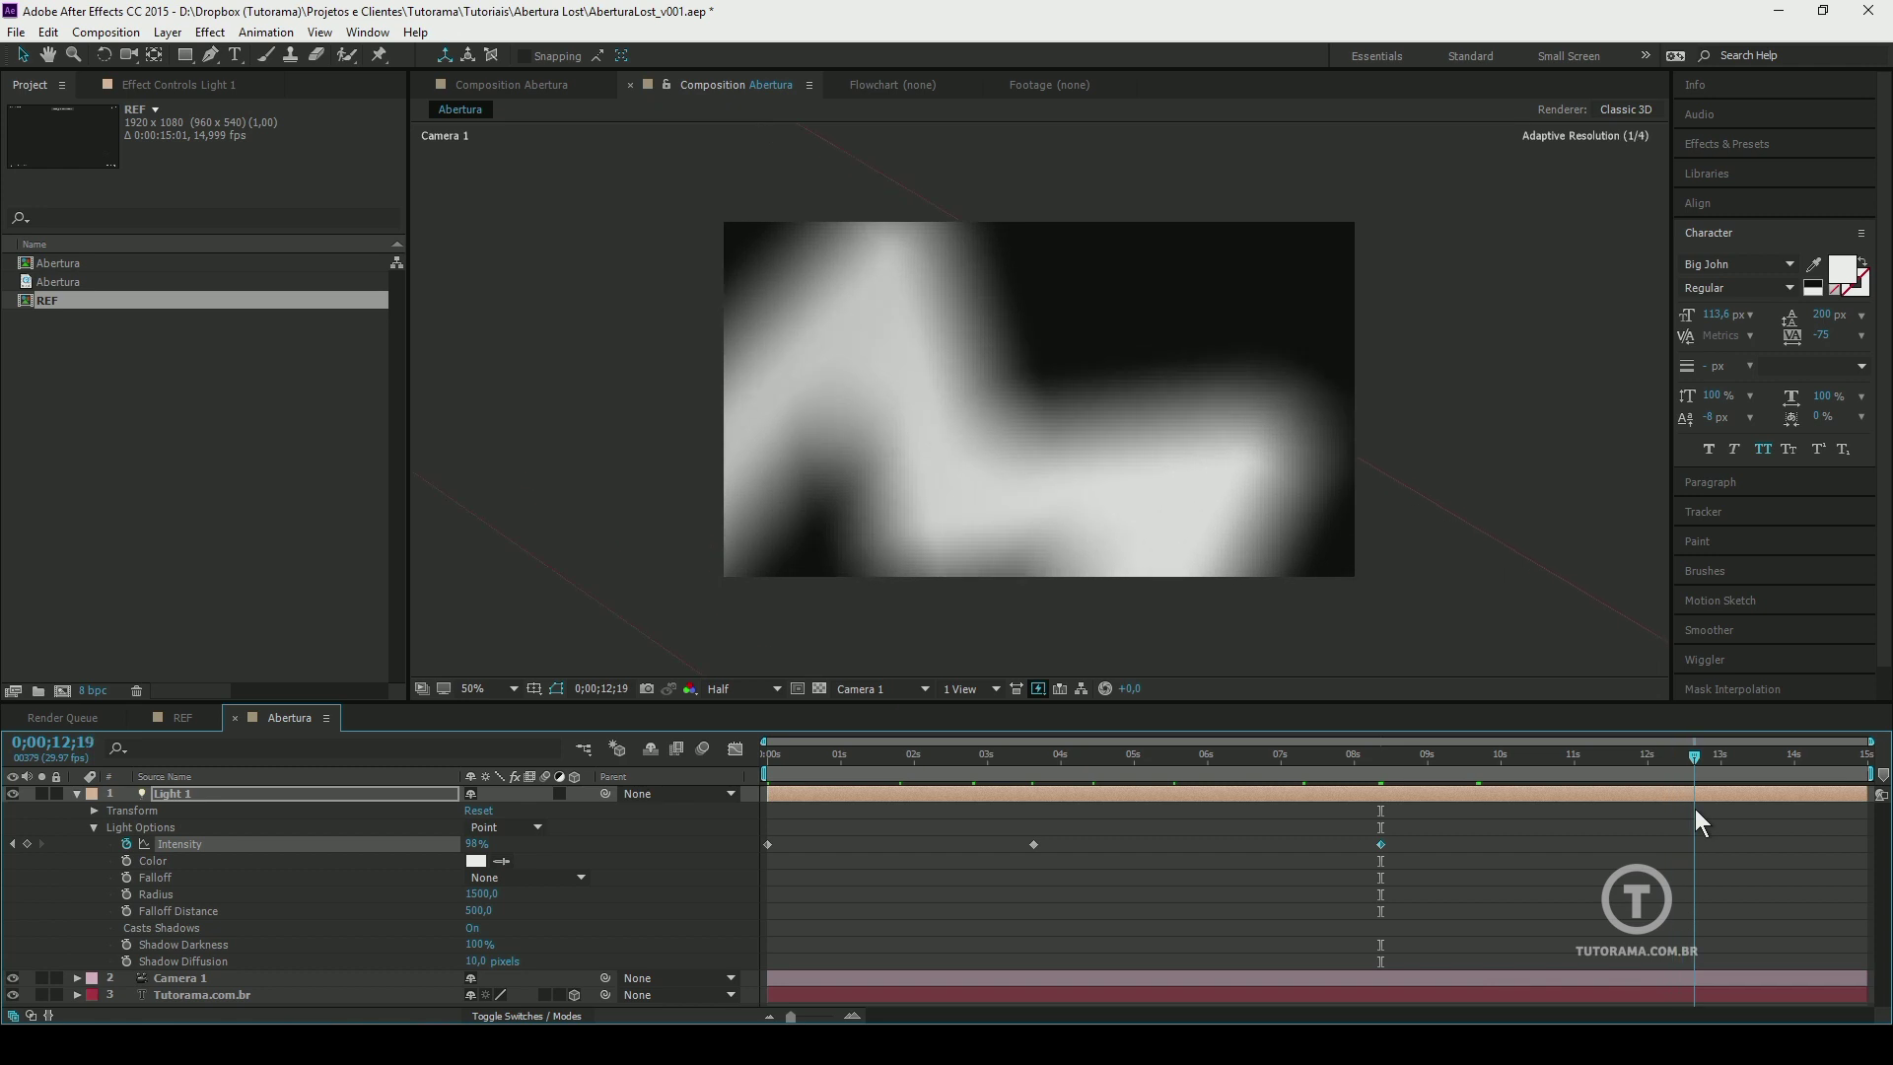
left_click(27, 844)
left_click_drag(1690, 769, 1757, 784)
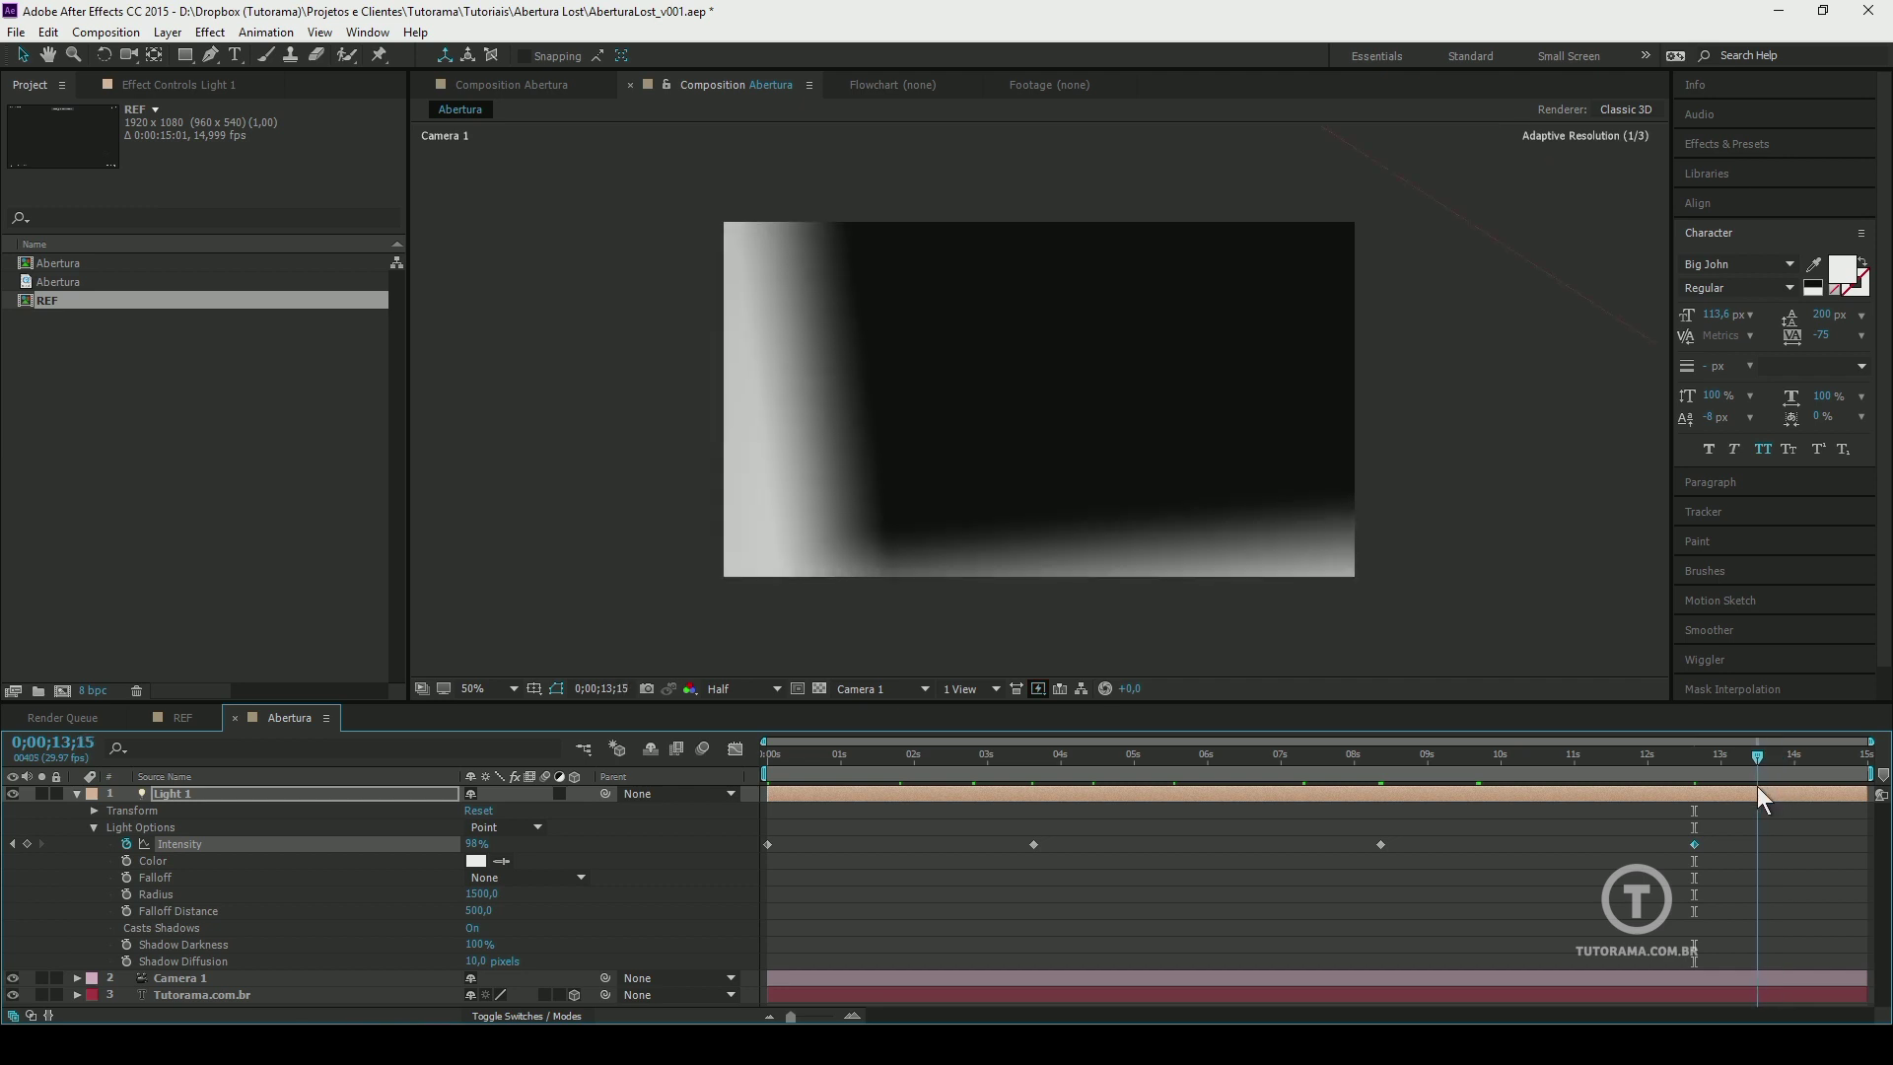
left_click_drag(476, 844, 1489, 781)
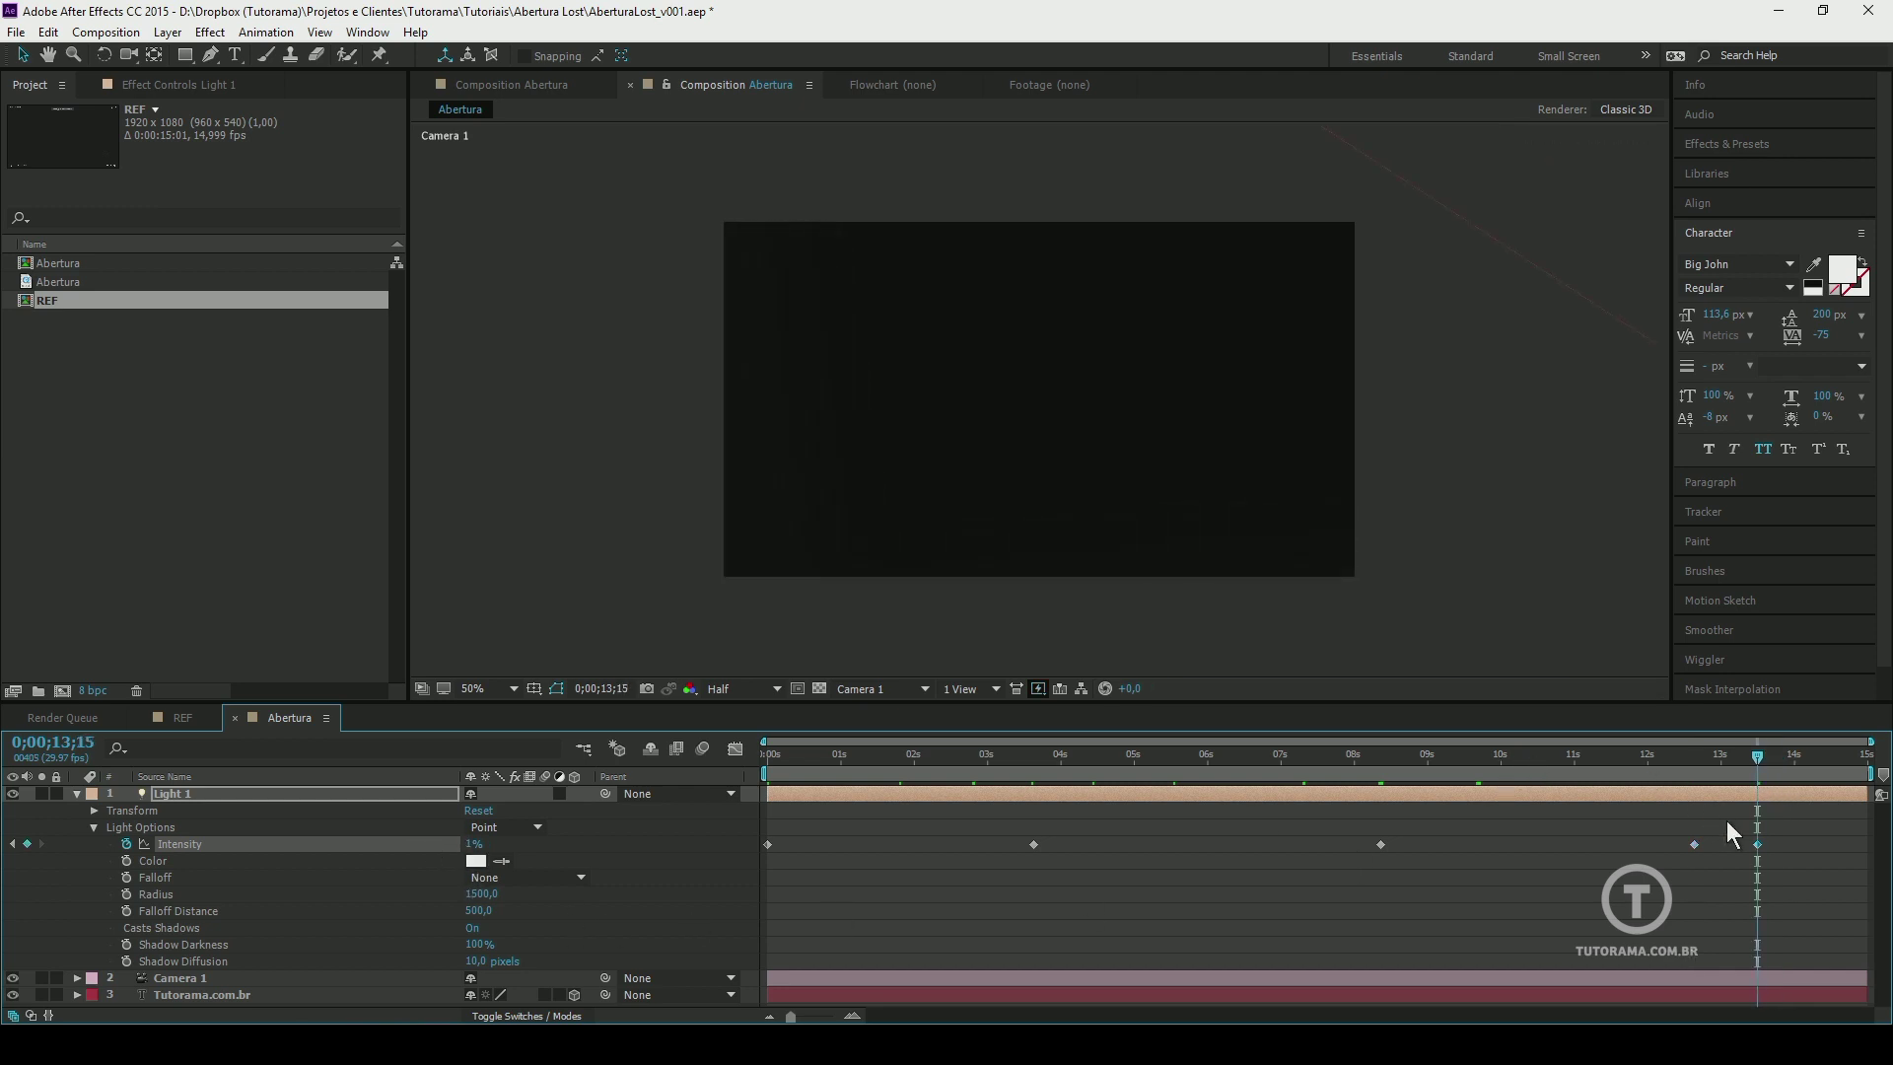
left_click_drag(1756, 845, 1767, 845)
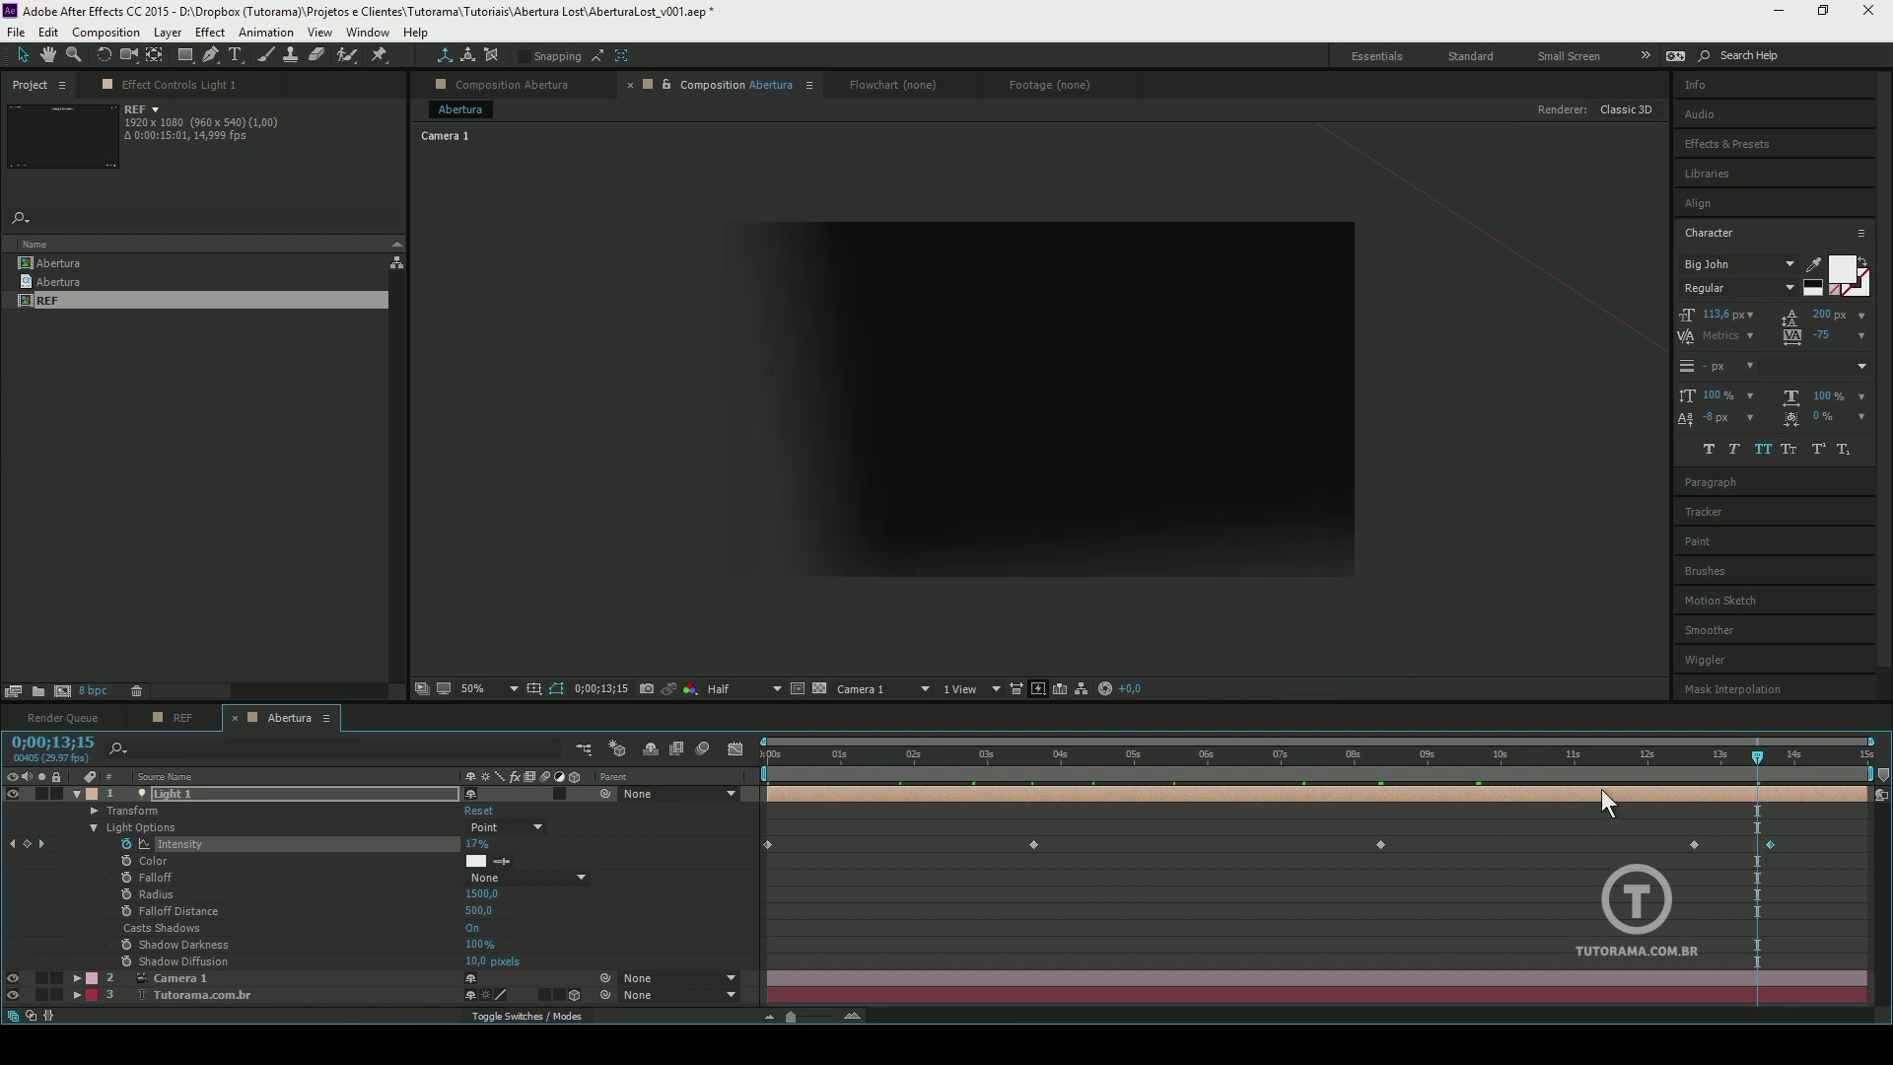
left_click_drag(1632, 762, 1499, 777)
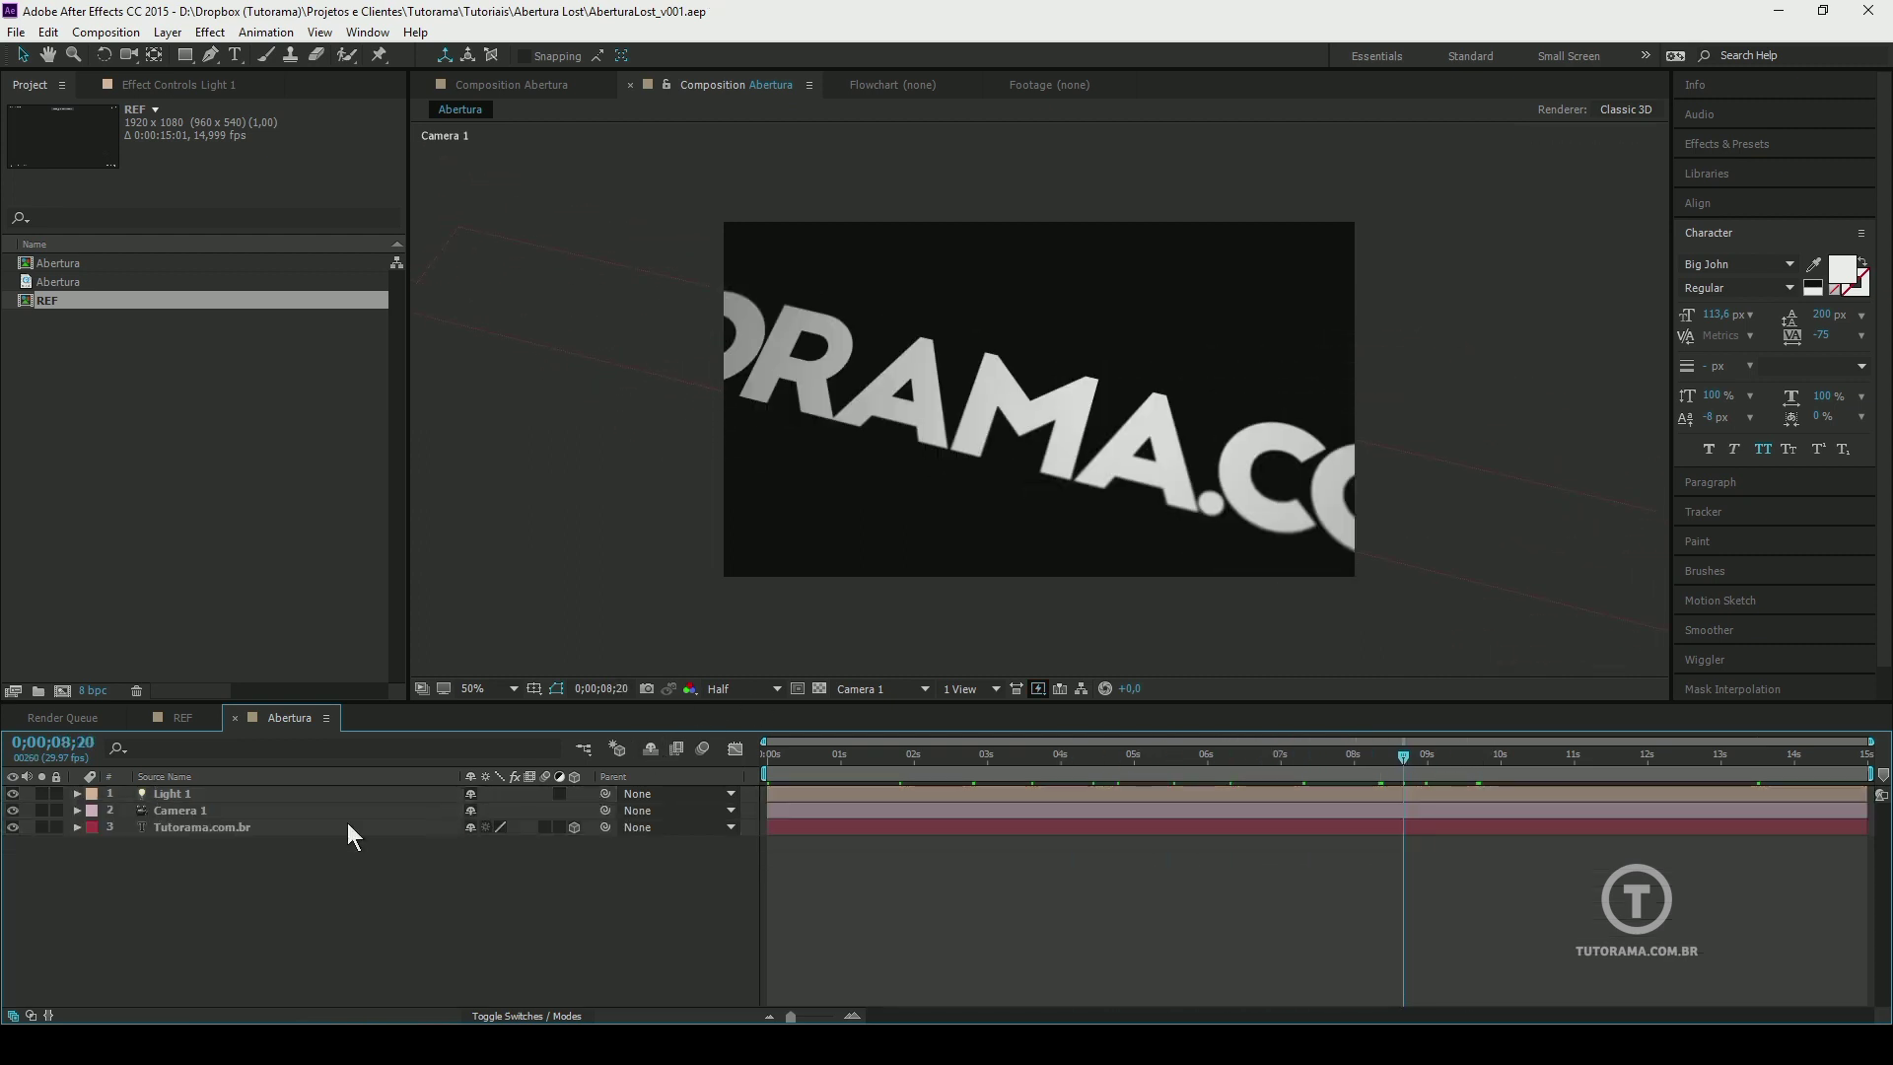
Try a duplicate of the Tutorama.com.br text layer with its Z Position at 8, and remove the duplicate
left_click(241, 826)
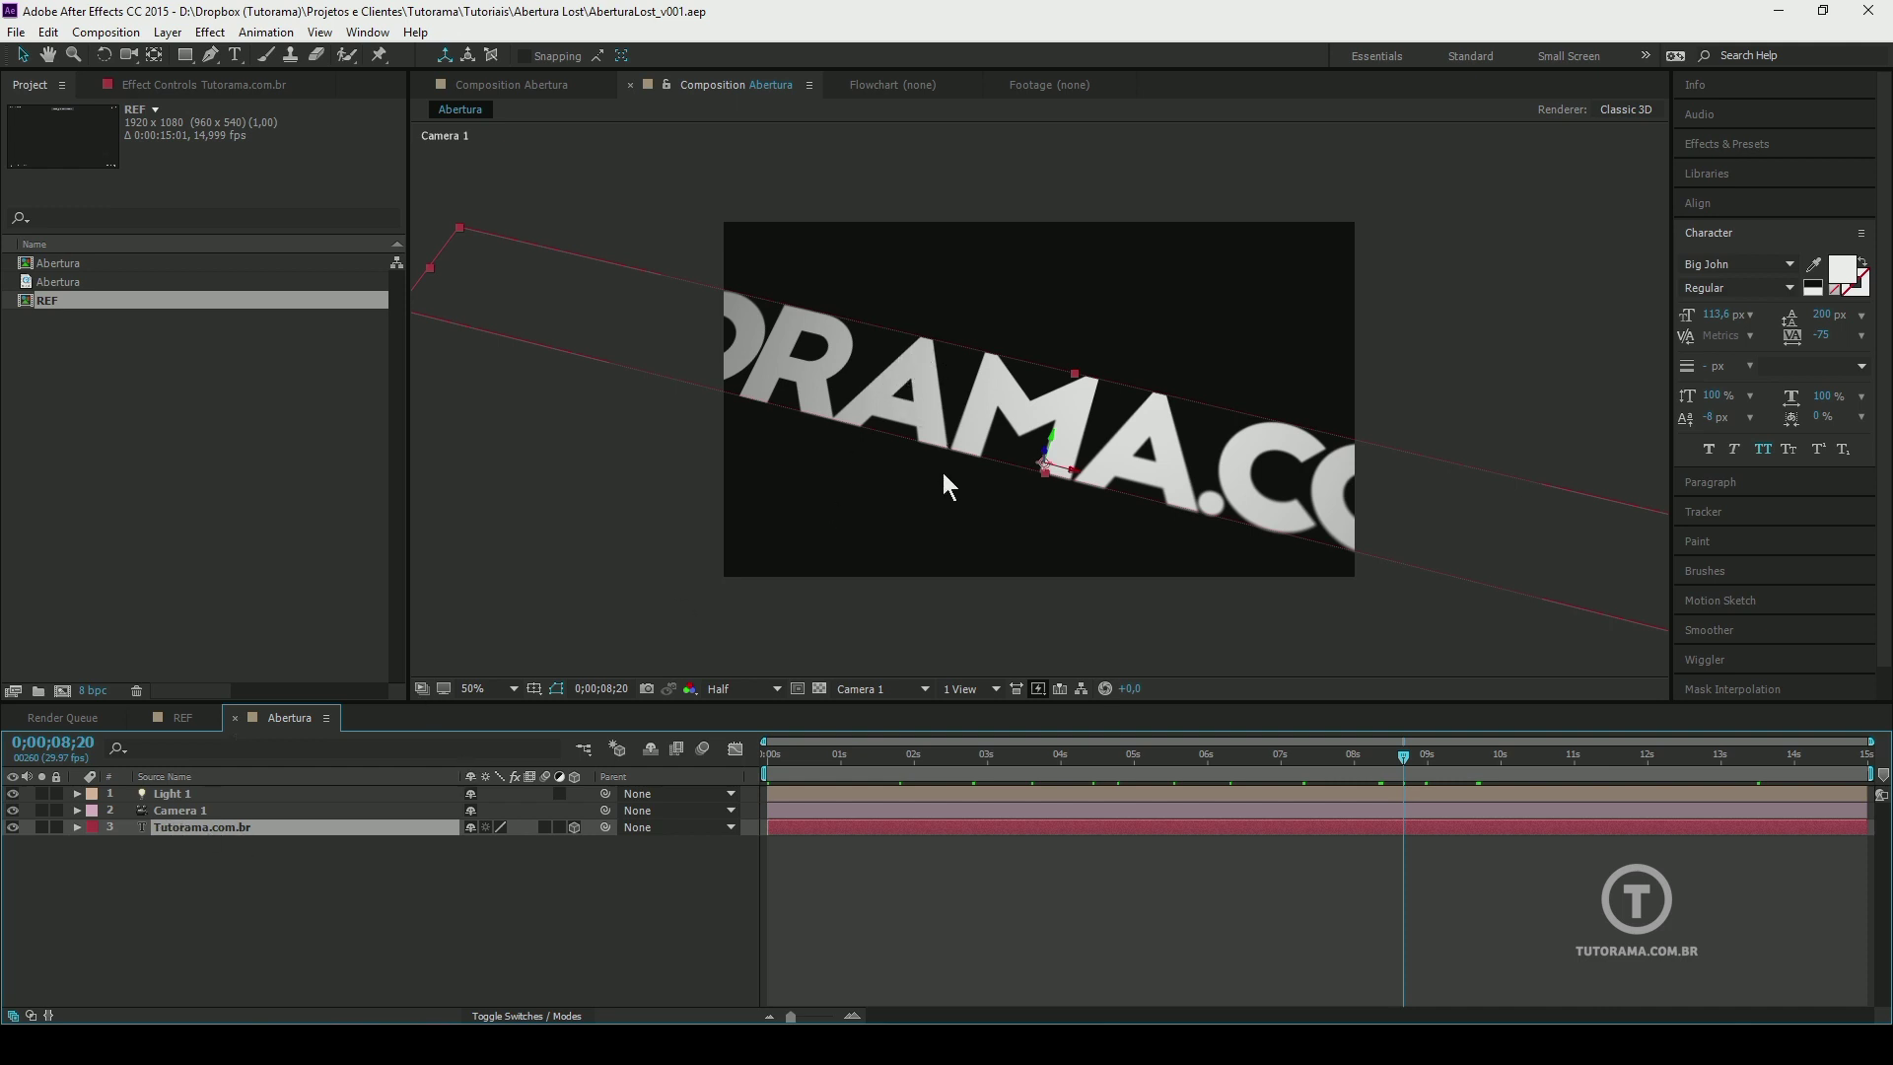
left_click(228, 869)
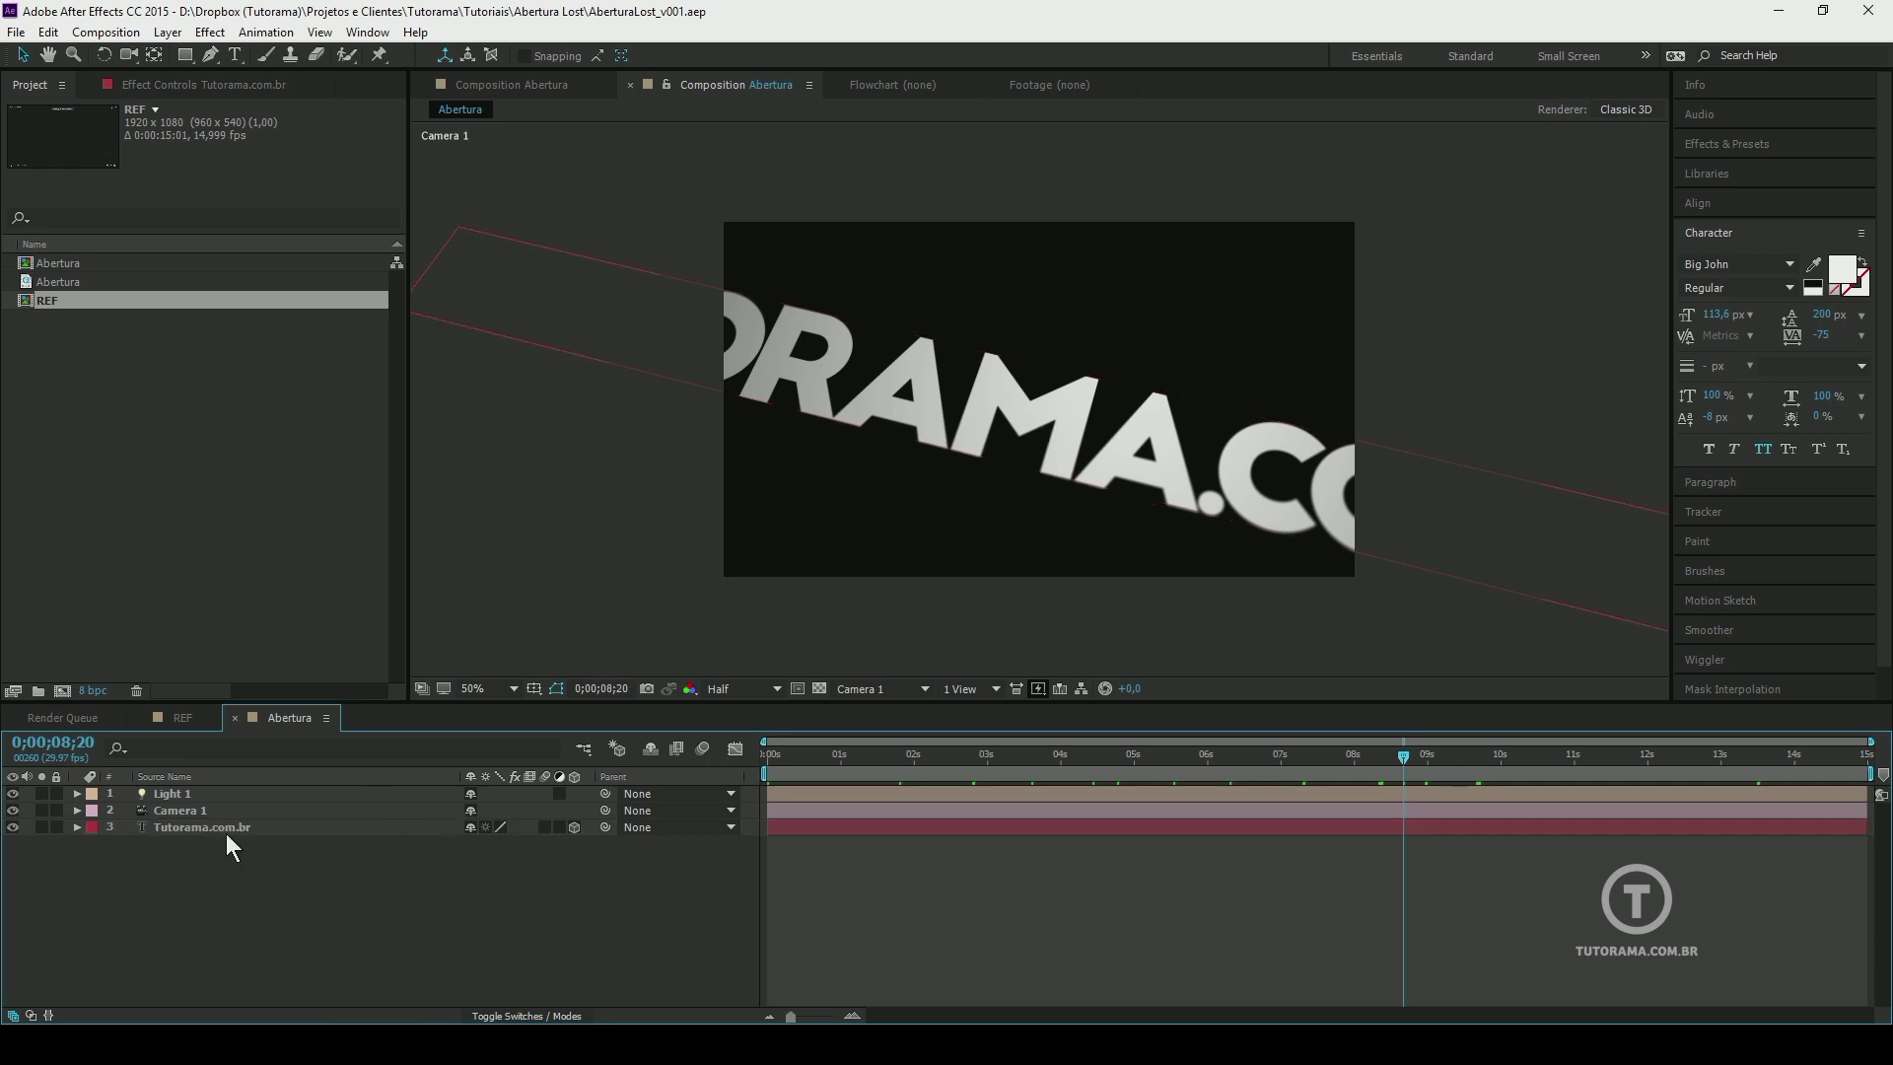
left_click(230, 836)
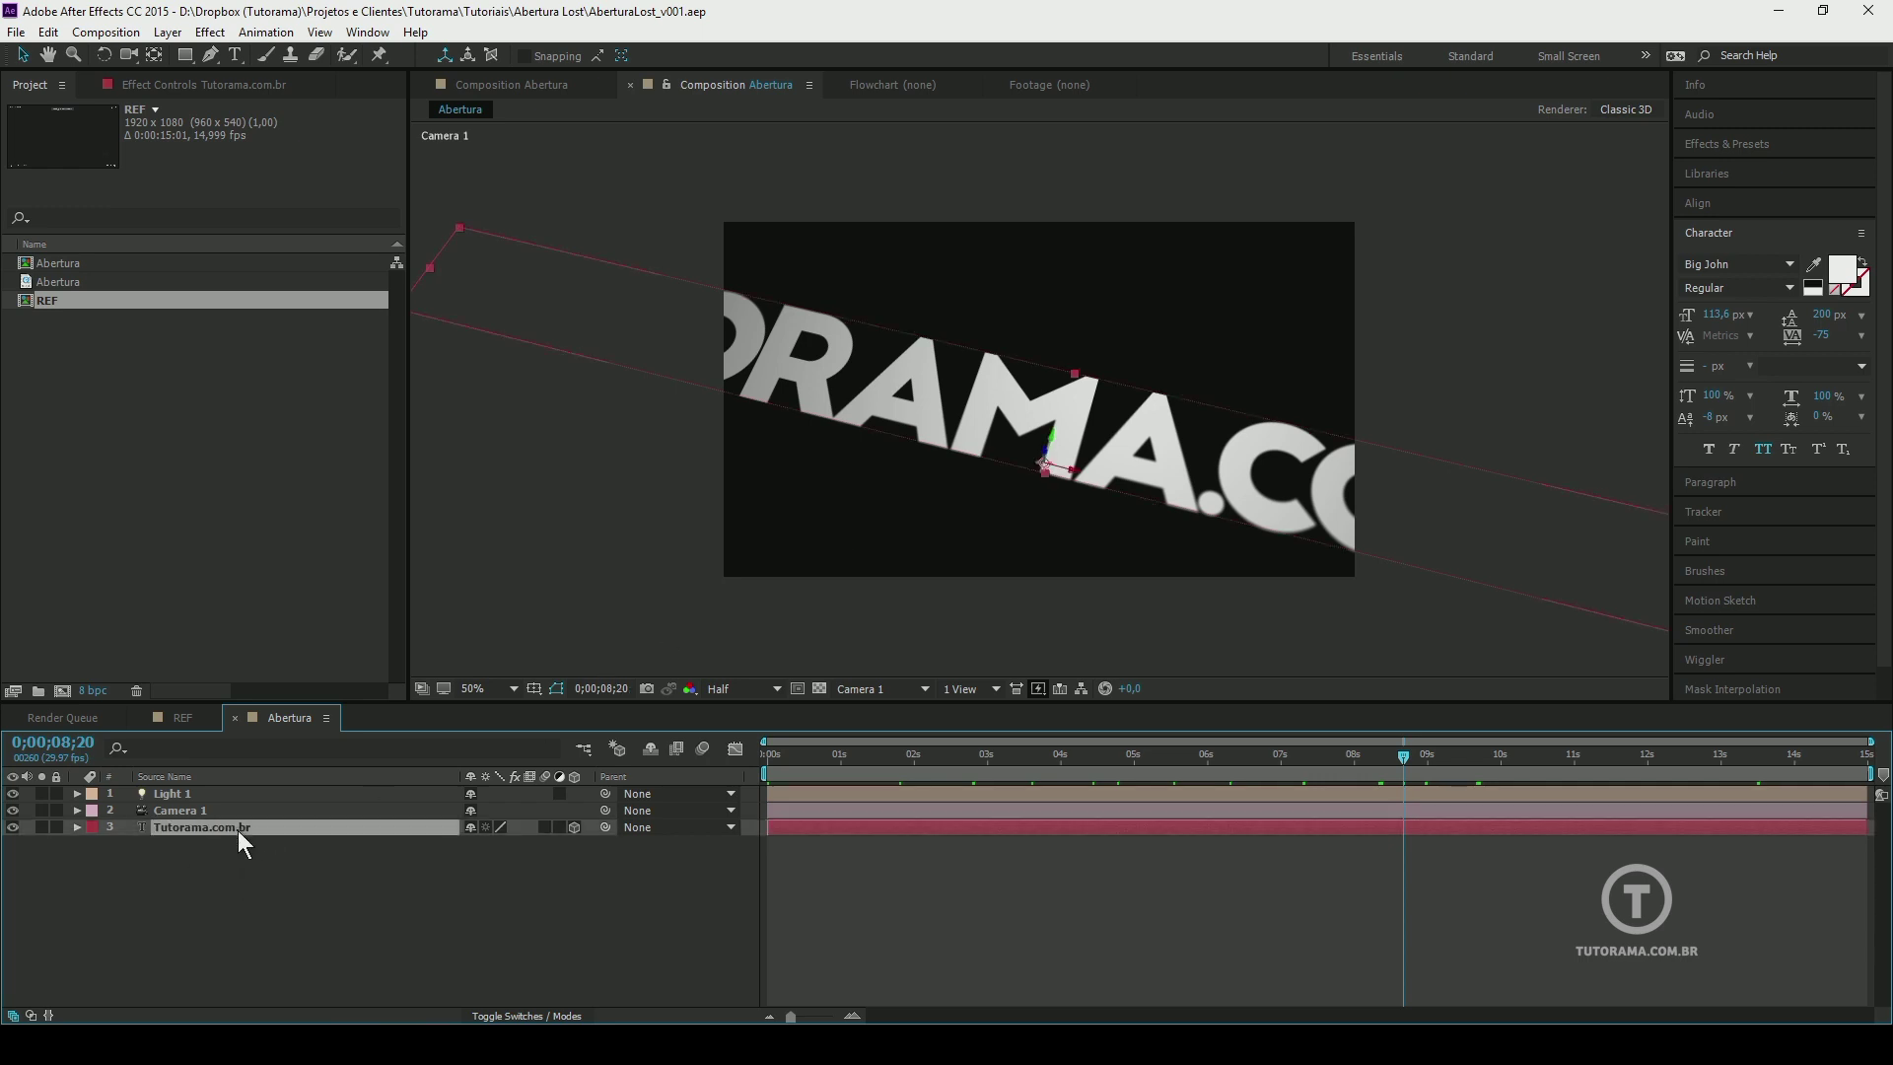
key("ctrl+d")
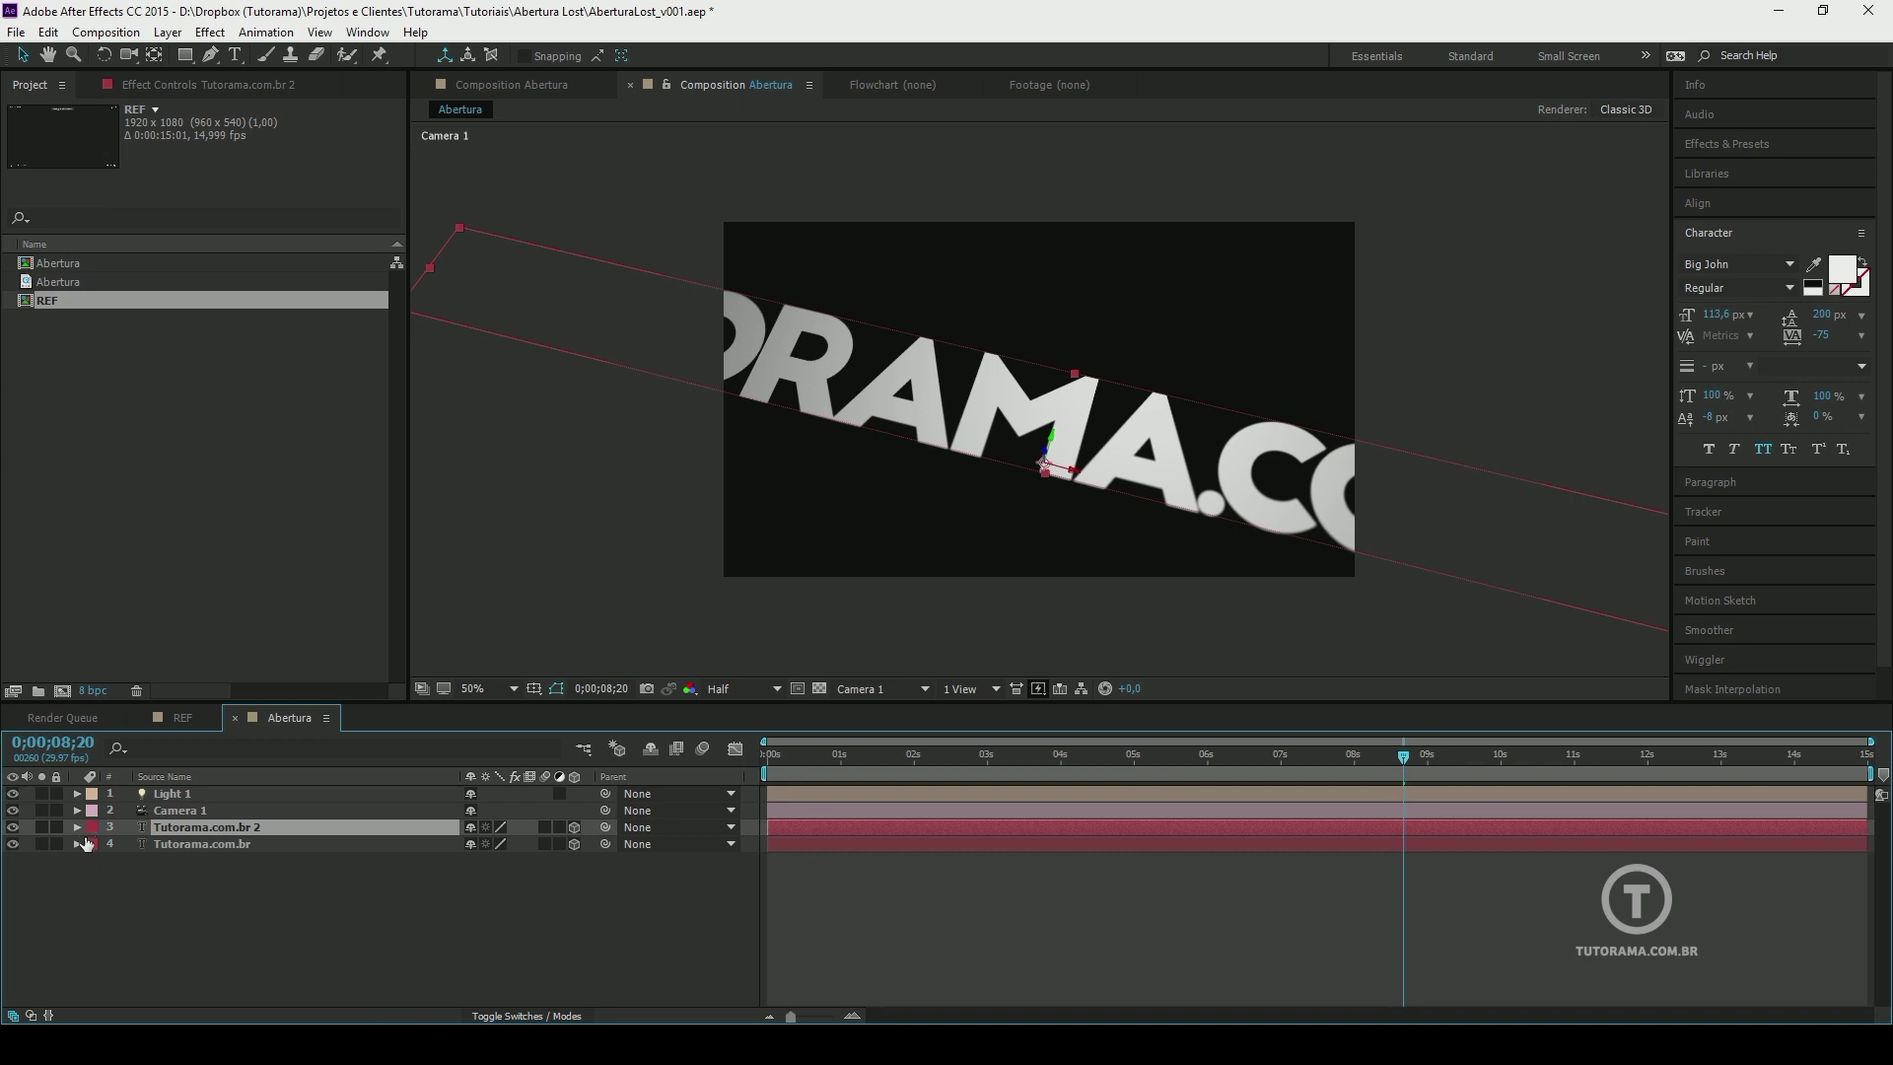
key("p")
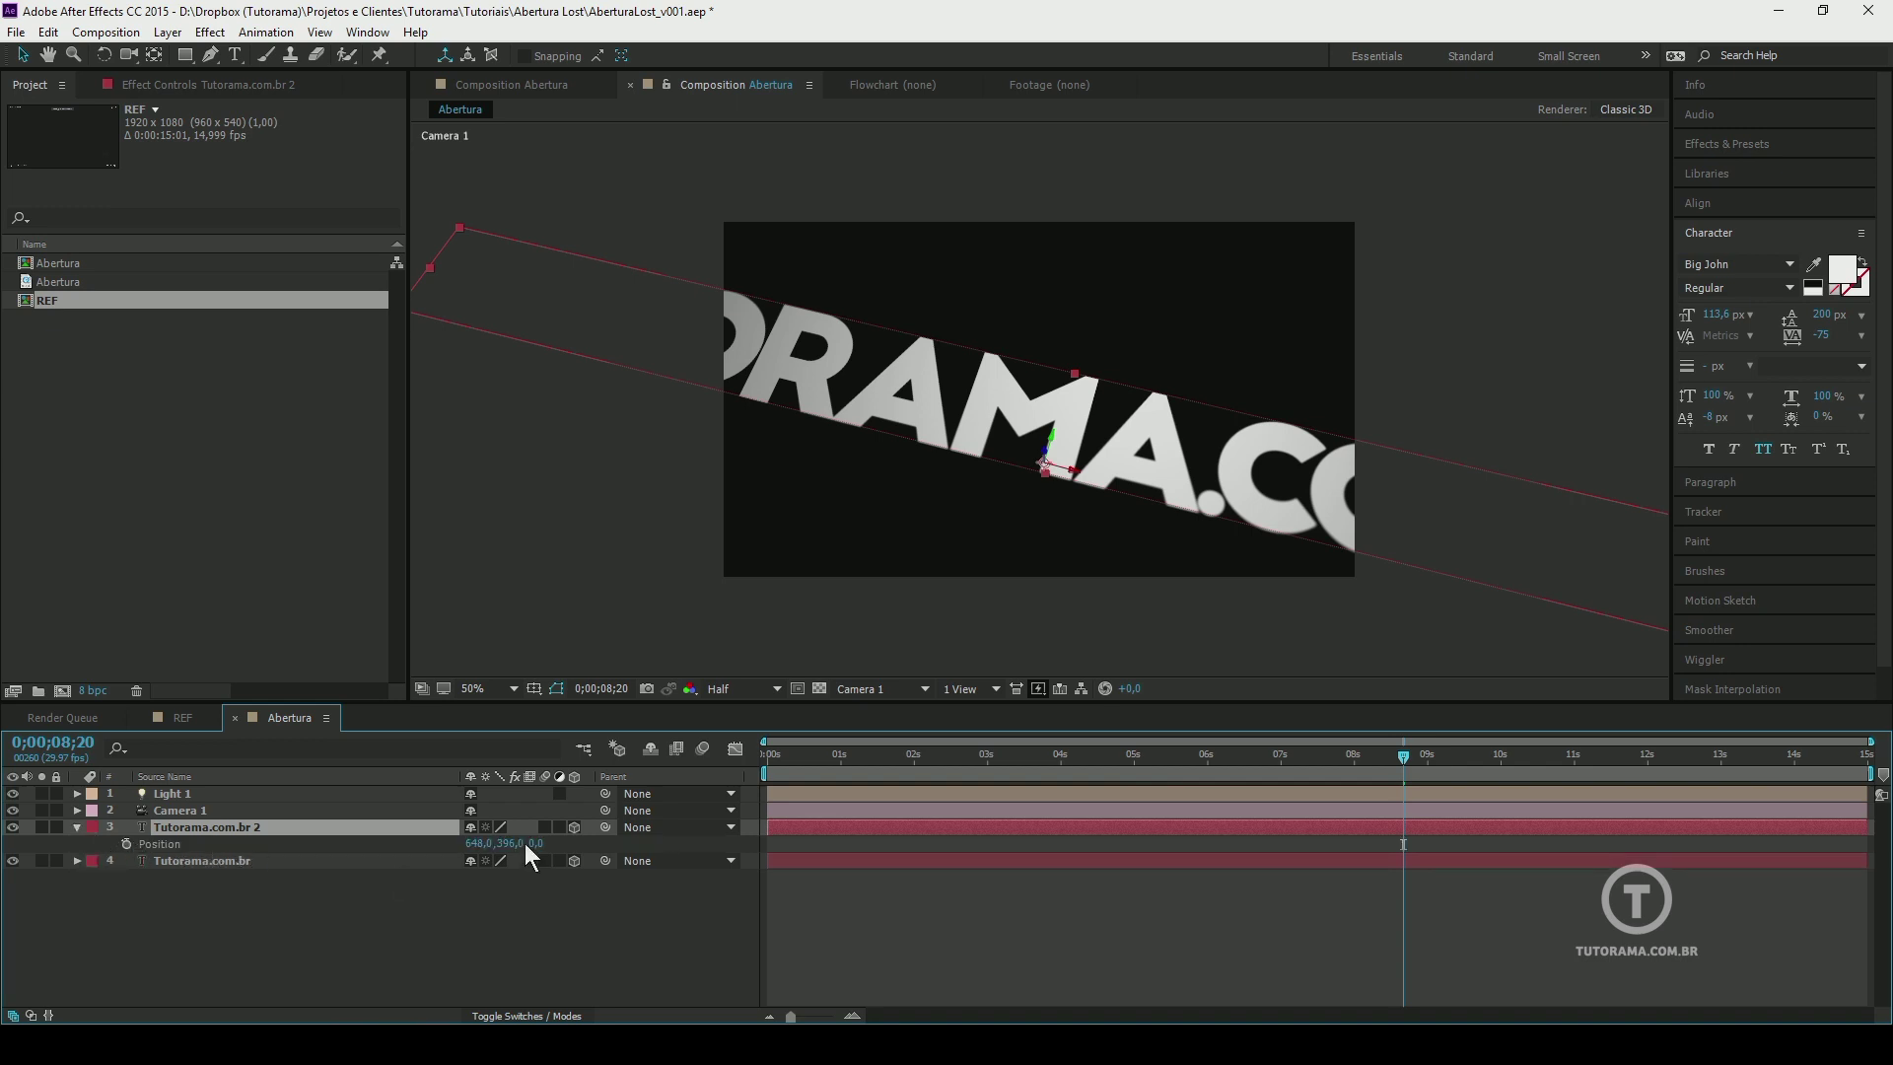
left_click_drag(538, 846, 554, 845)
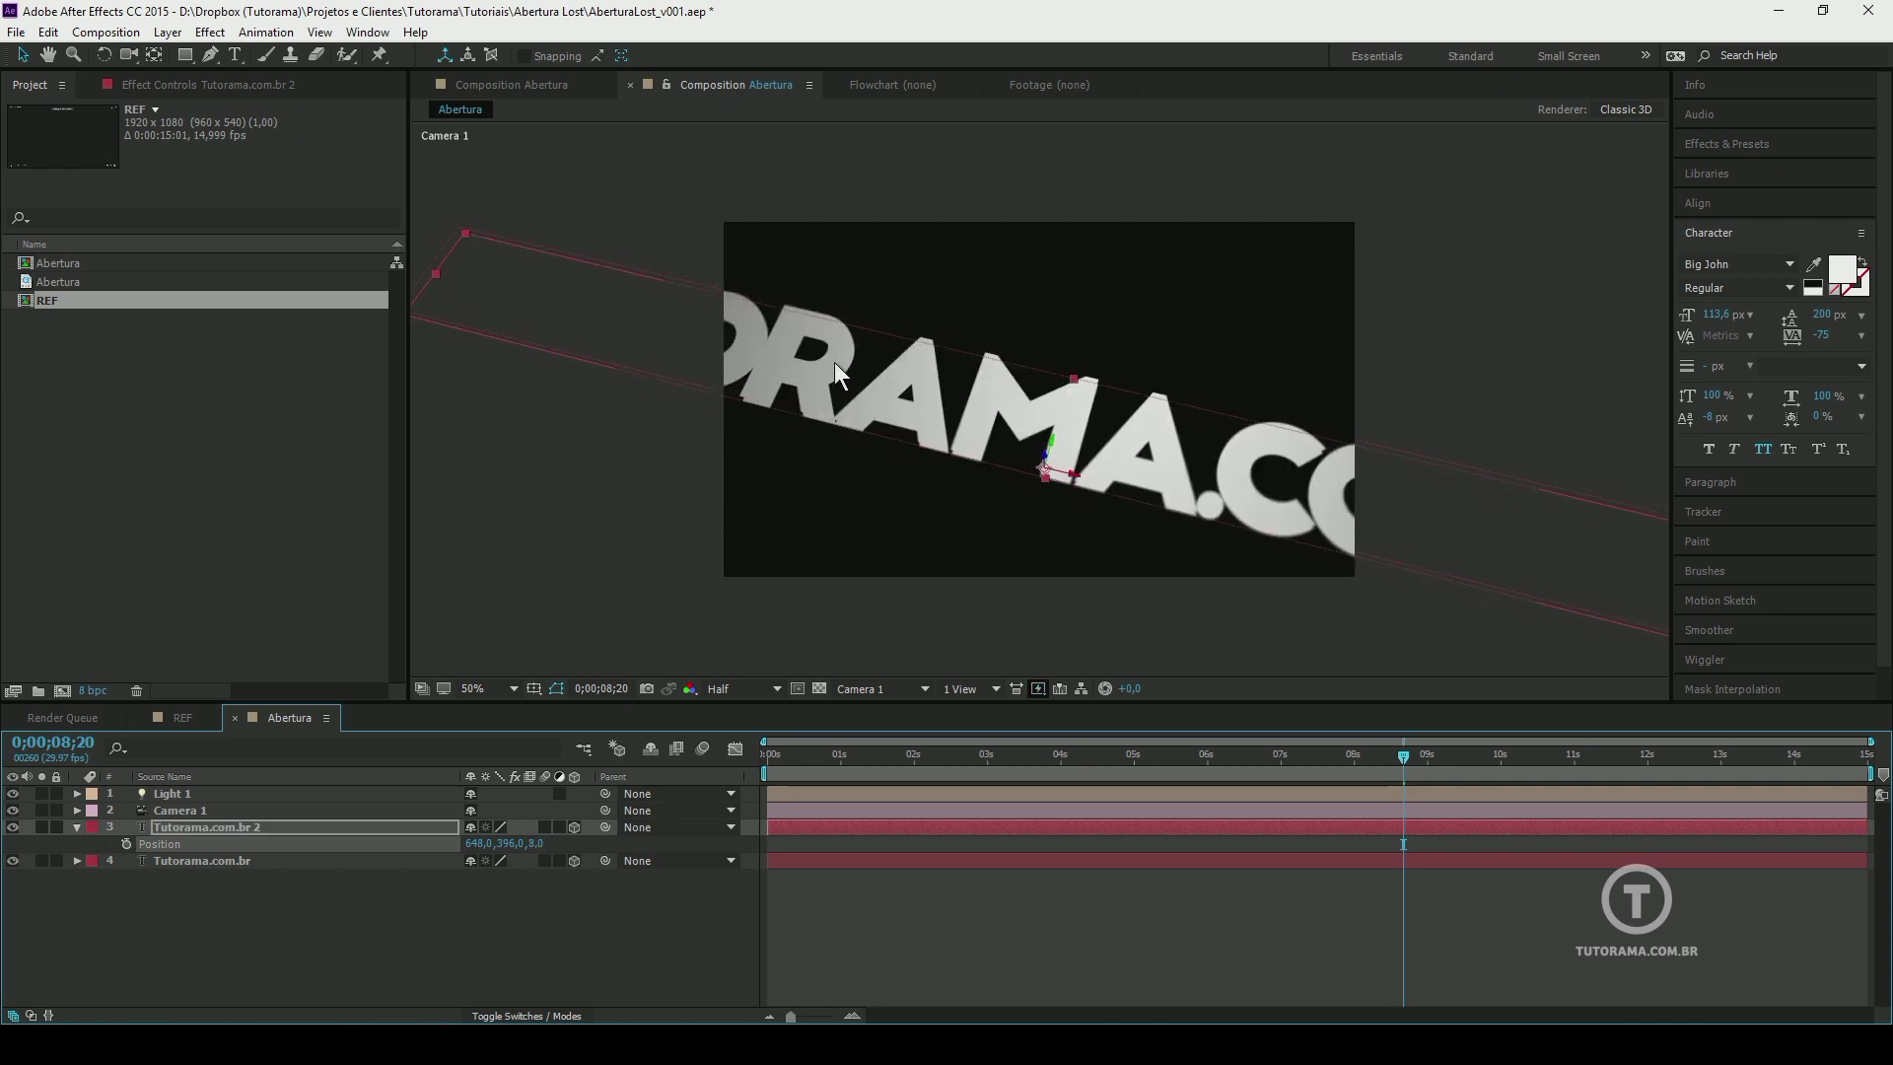
key("ctrl+z")
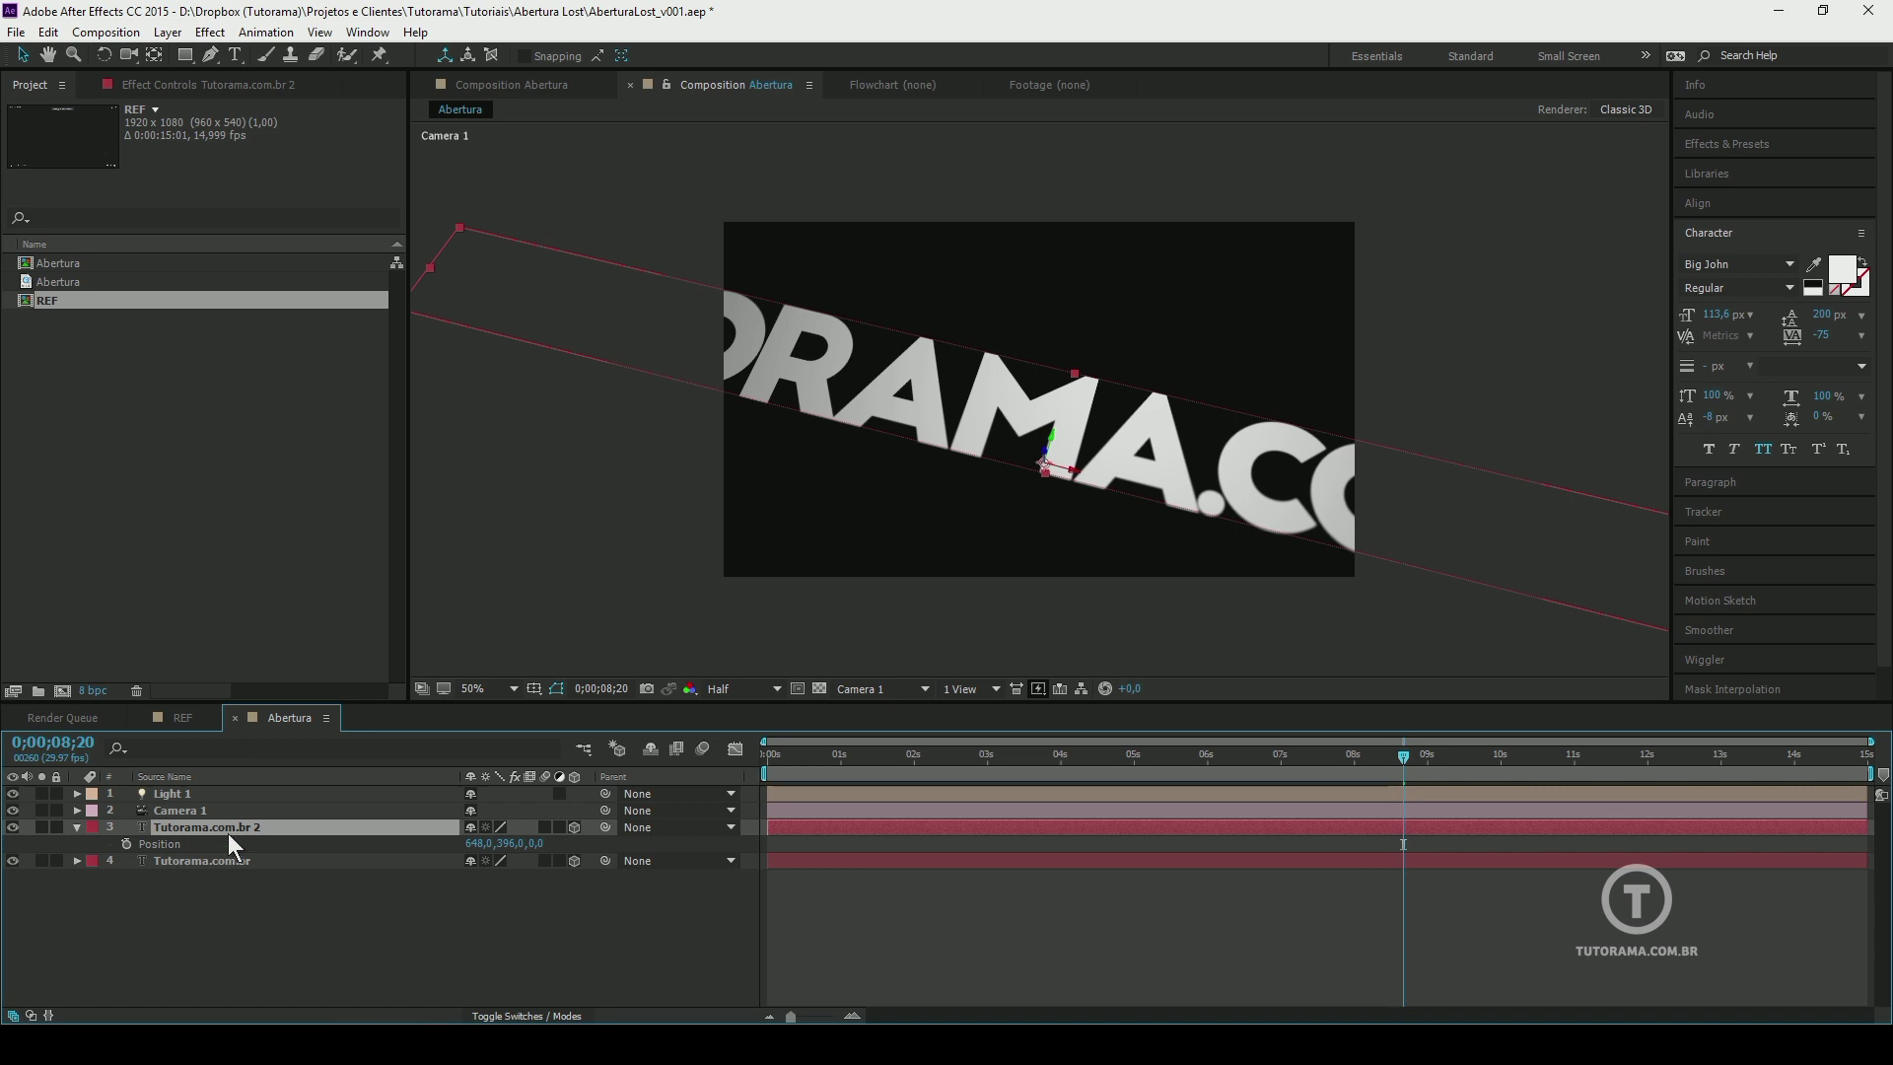
key("Delete")
Turn on Casts Shadows in the Tutorama.com.br text layer's Material Options
left_click(78, 828)
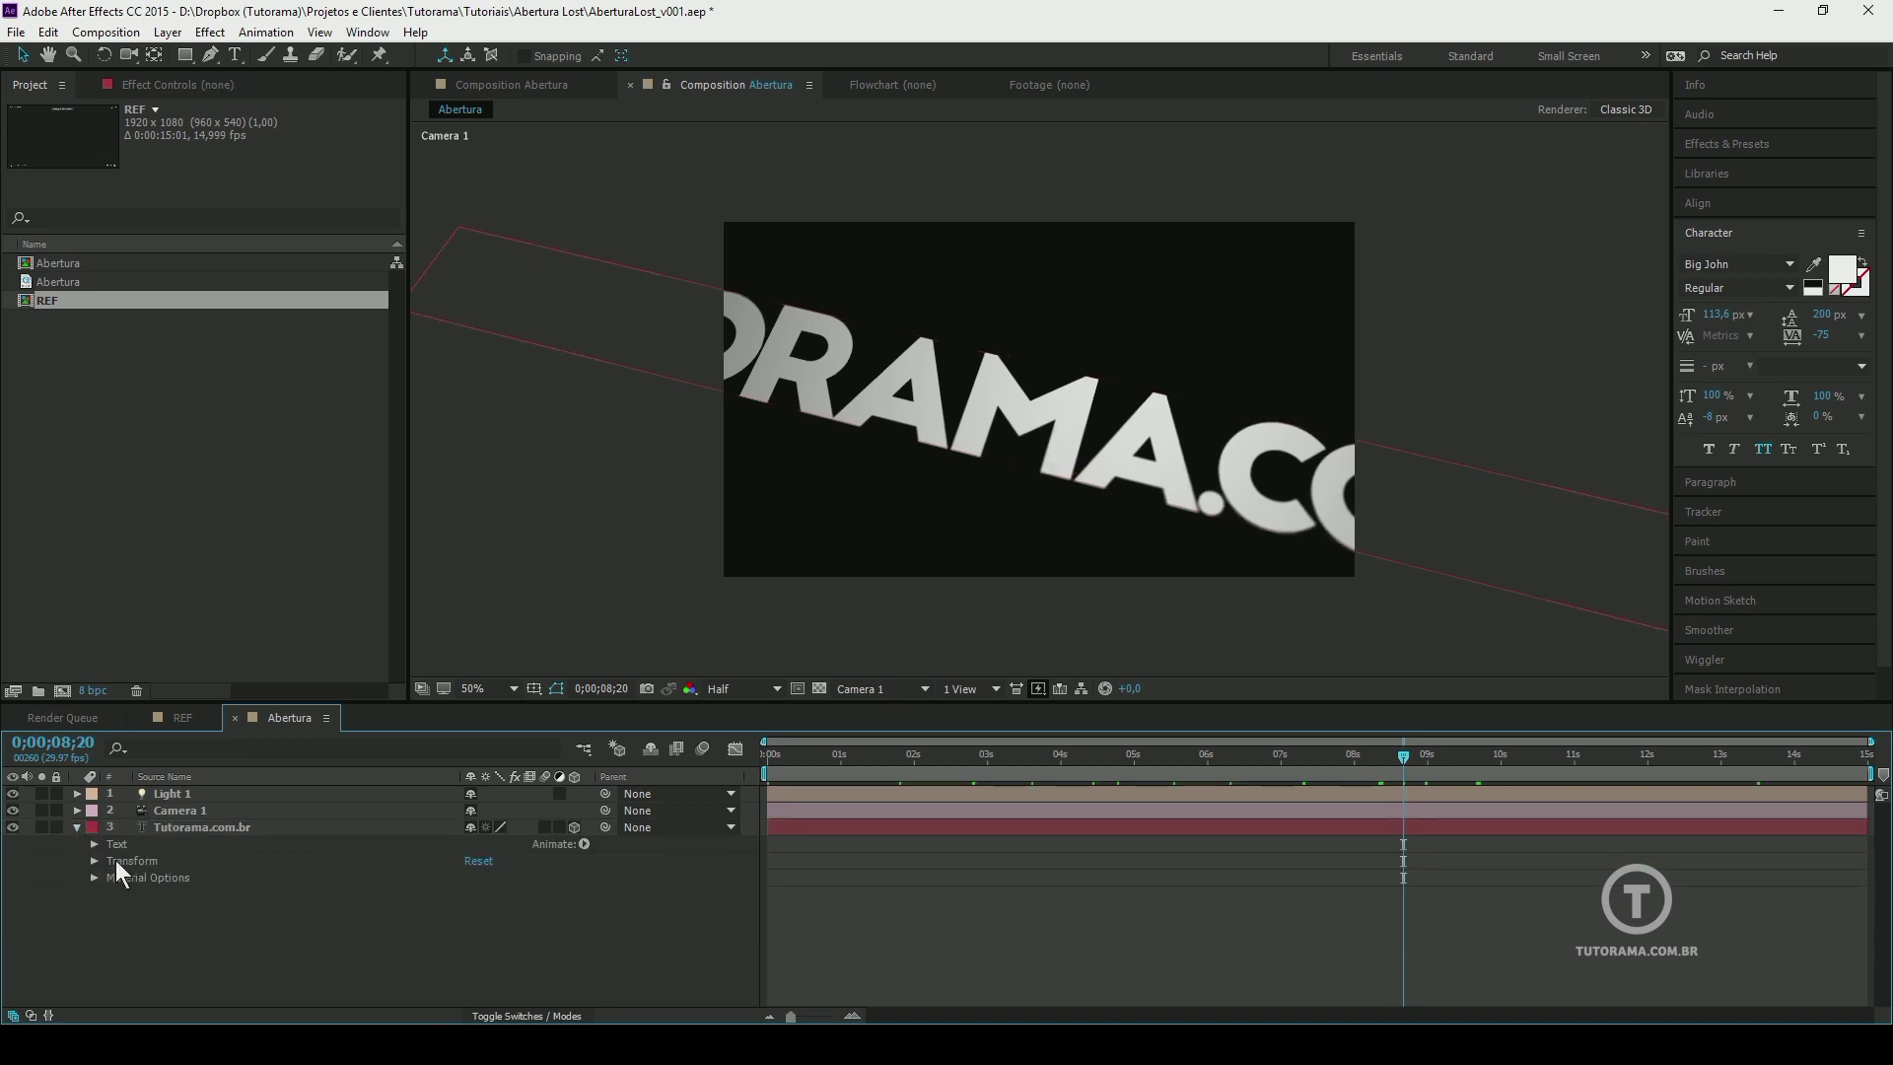
left_click(94, 878)
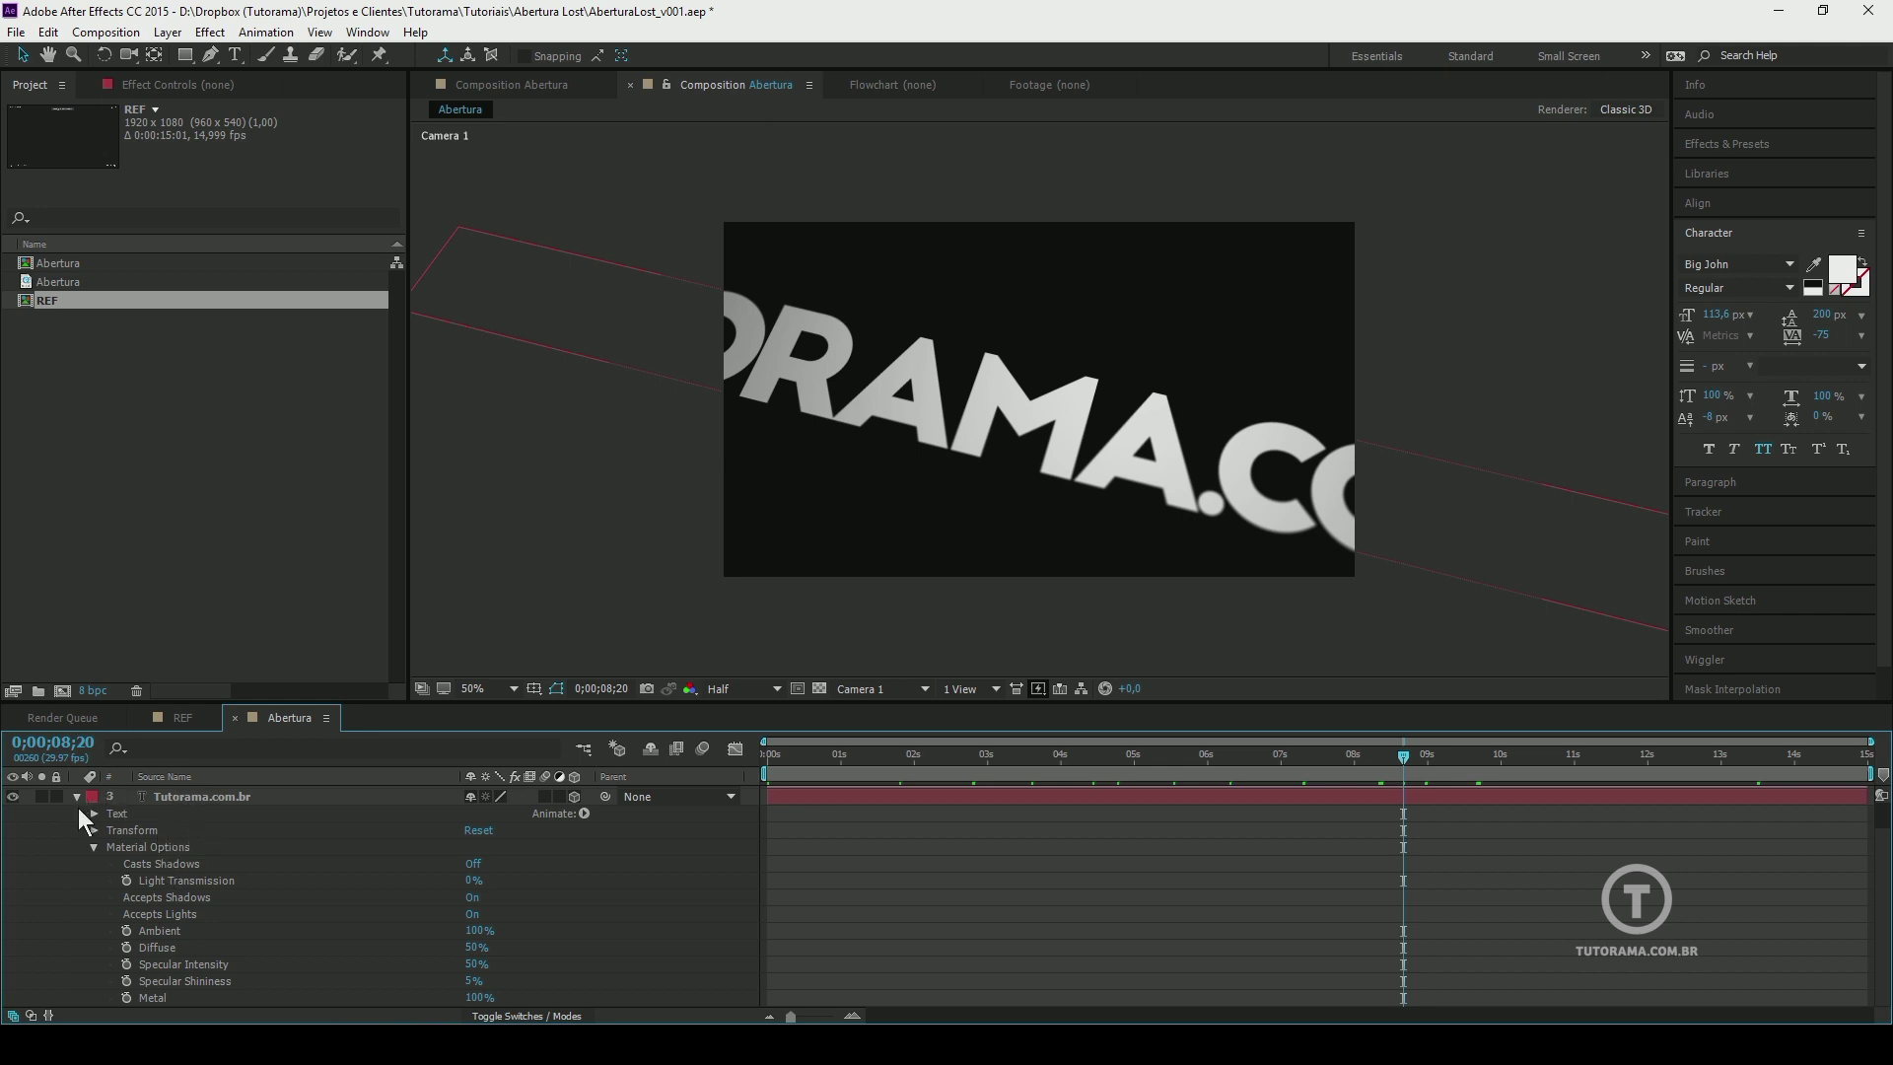
left_click(187, 865)
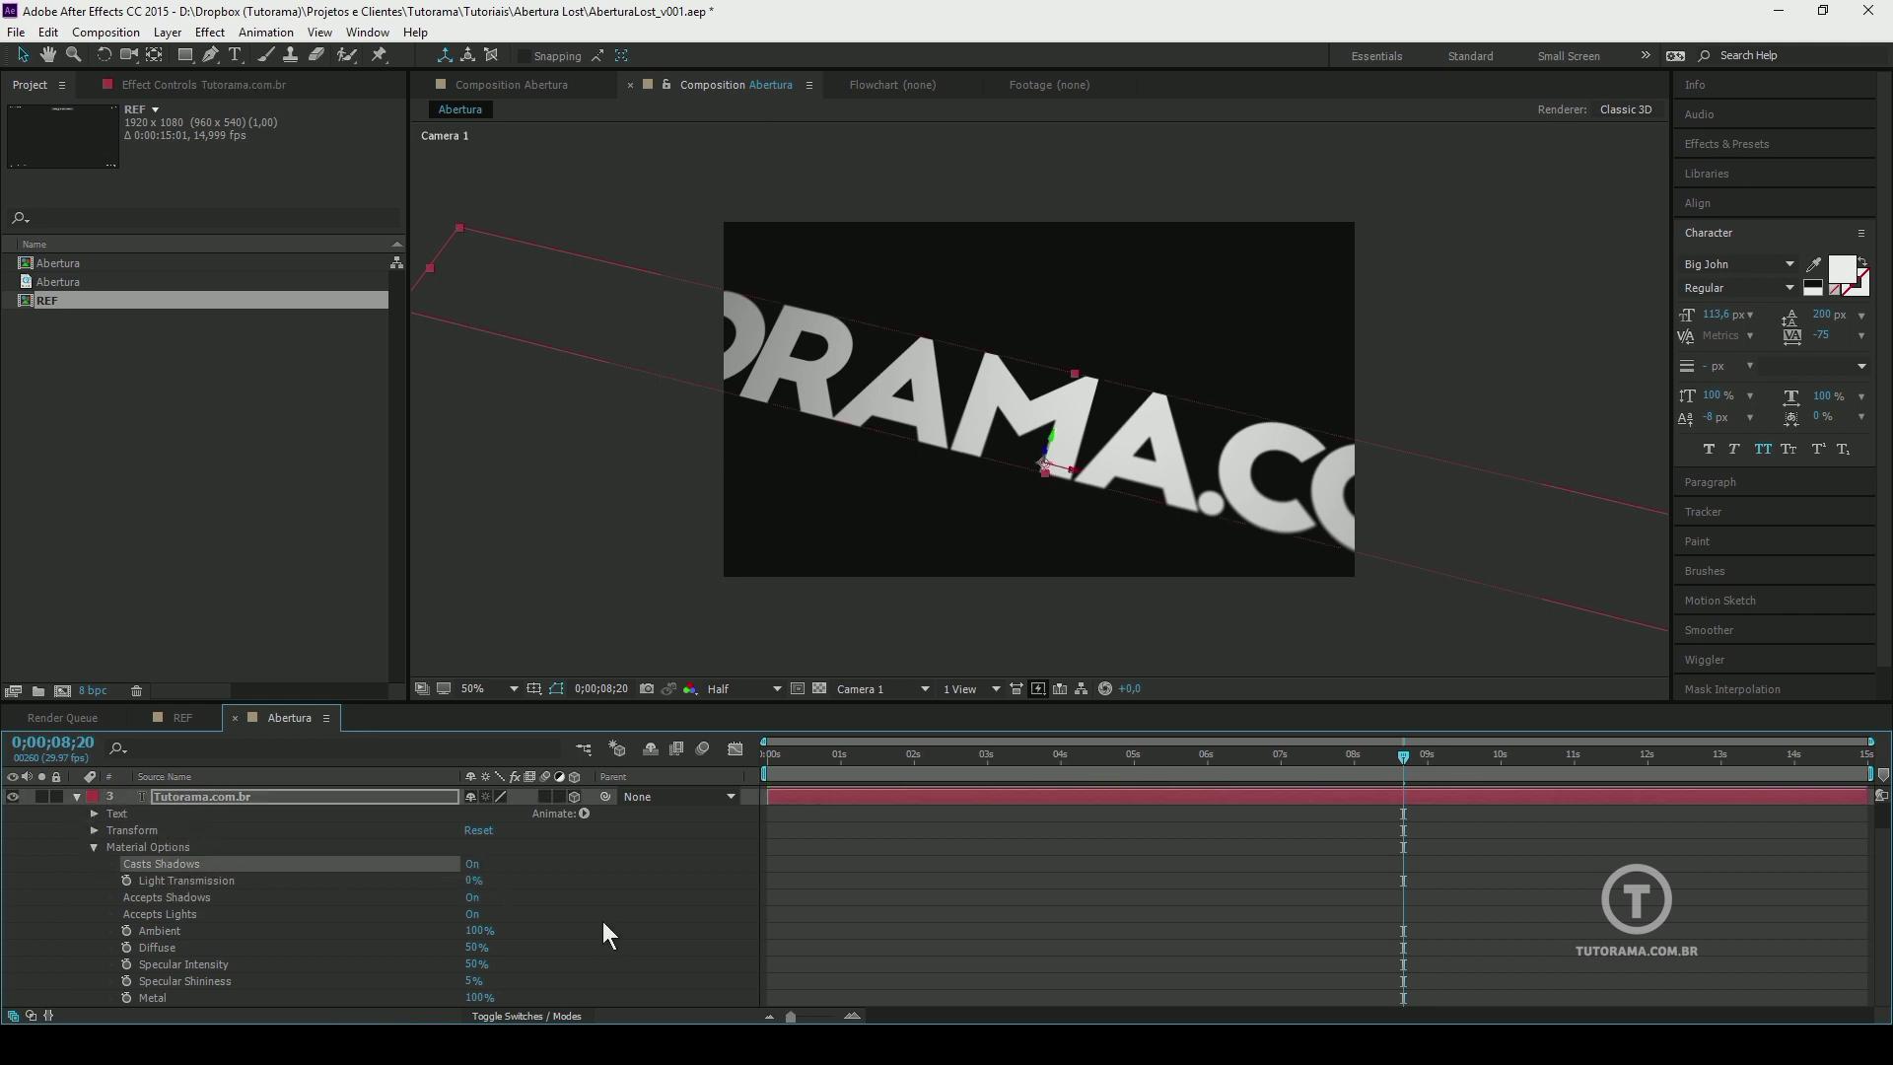
left_click(77, 797)
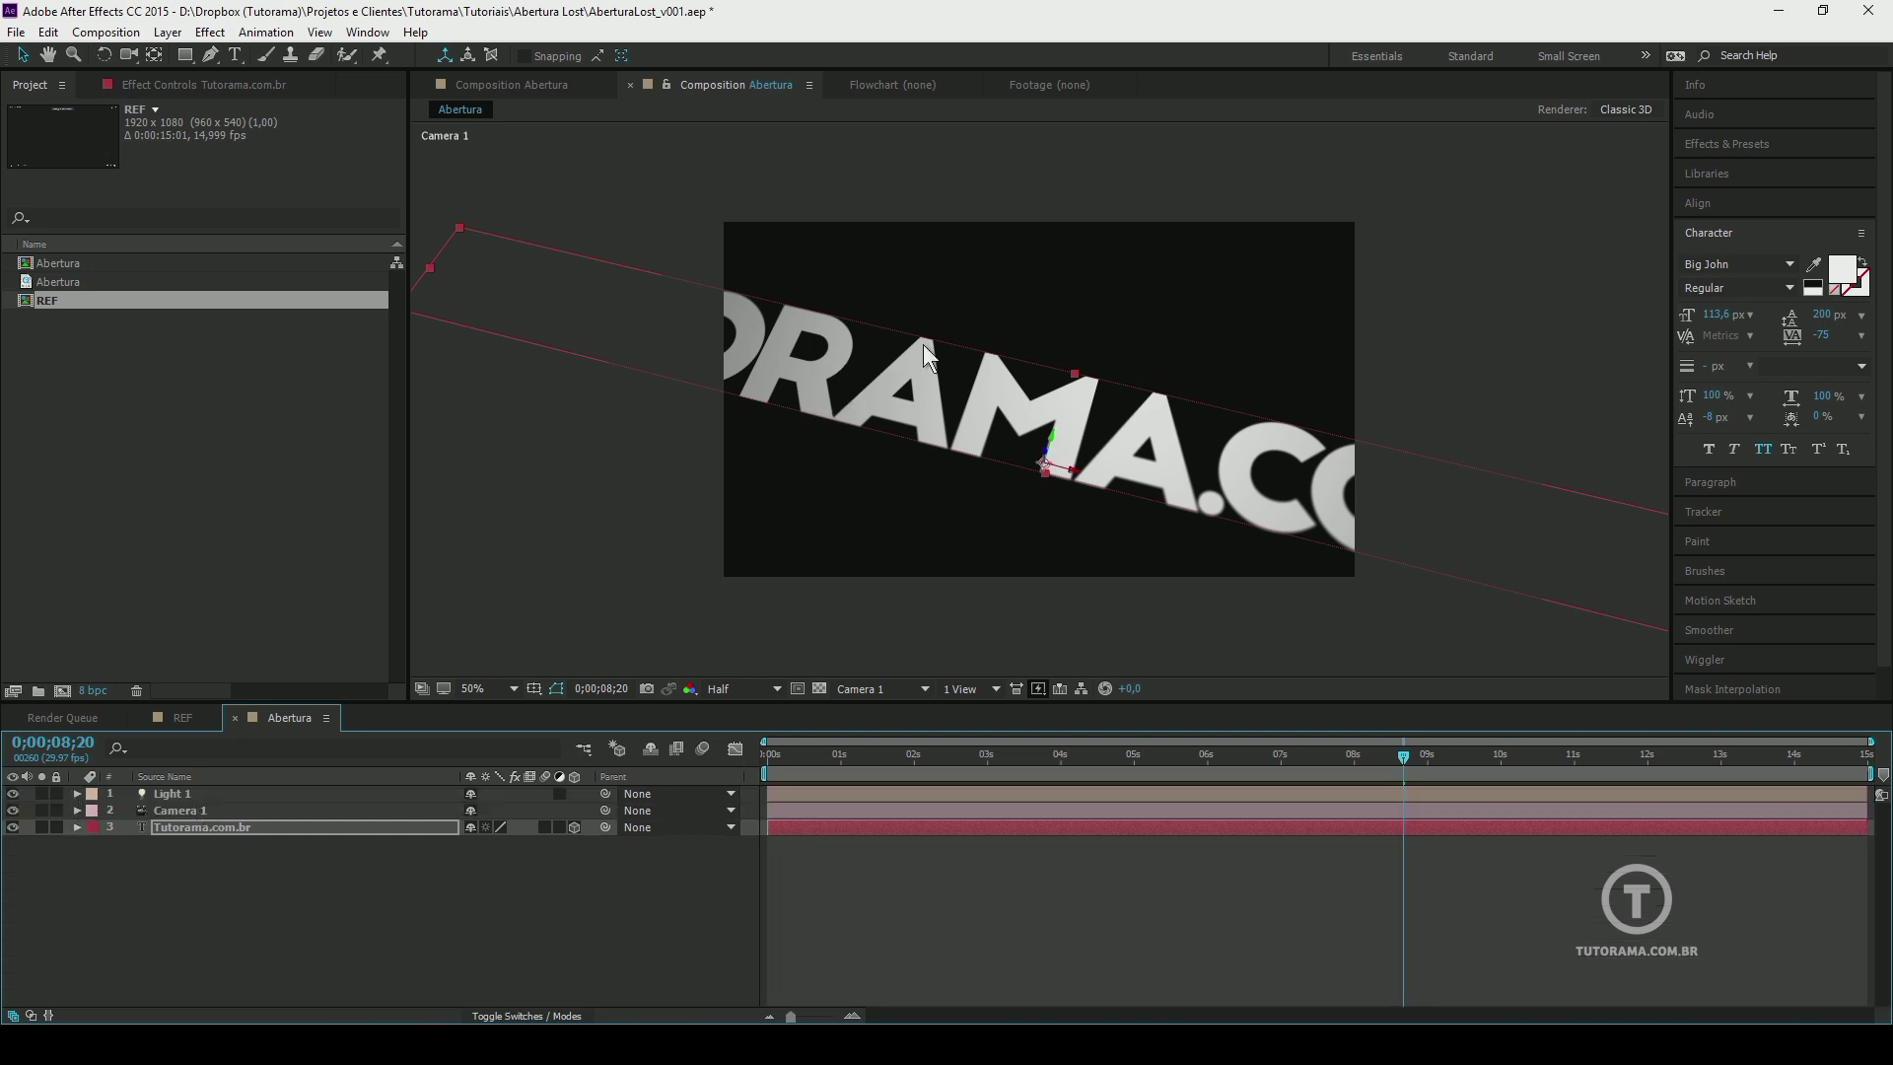
Duplicate the shadow-casting Tutorama.com.br text layer and set the copy's Z Position to 1
left_click(188, 850)
left_click(201, 830)
key("ctrl+d")
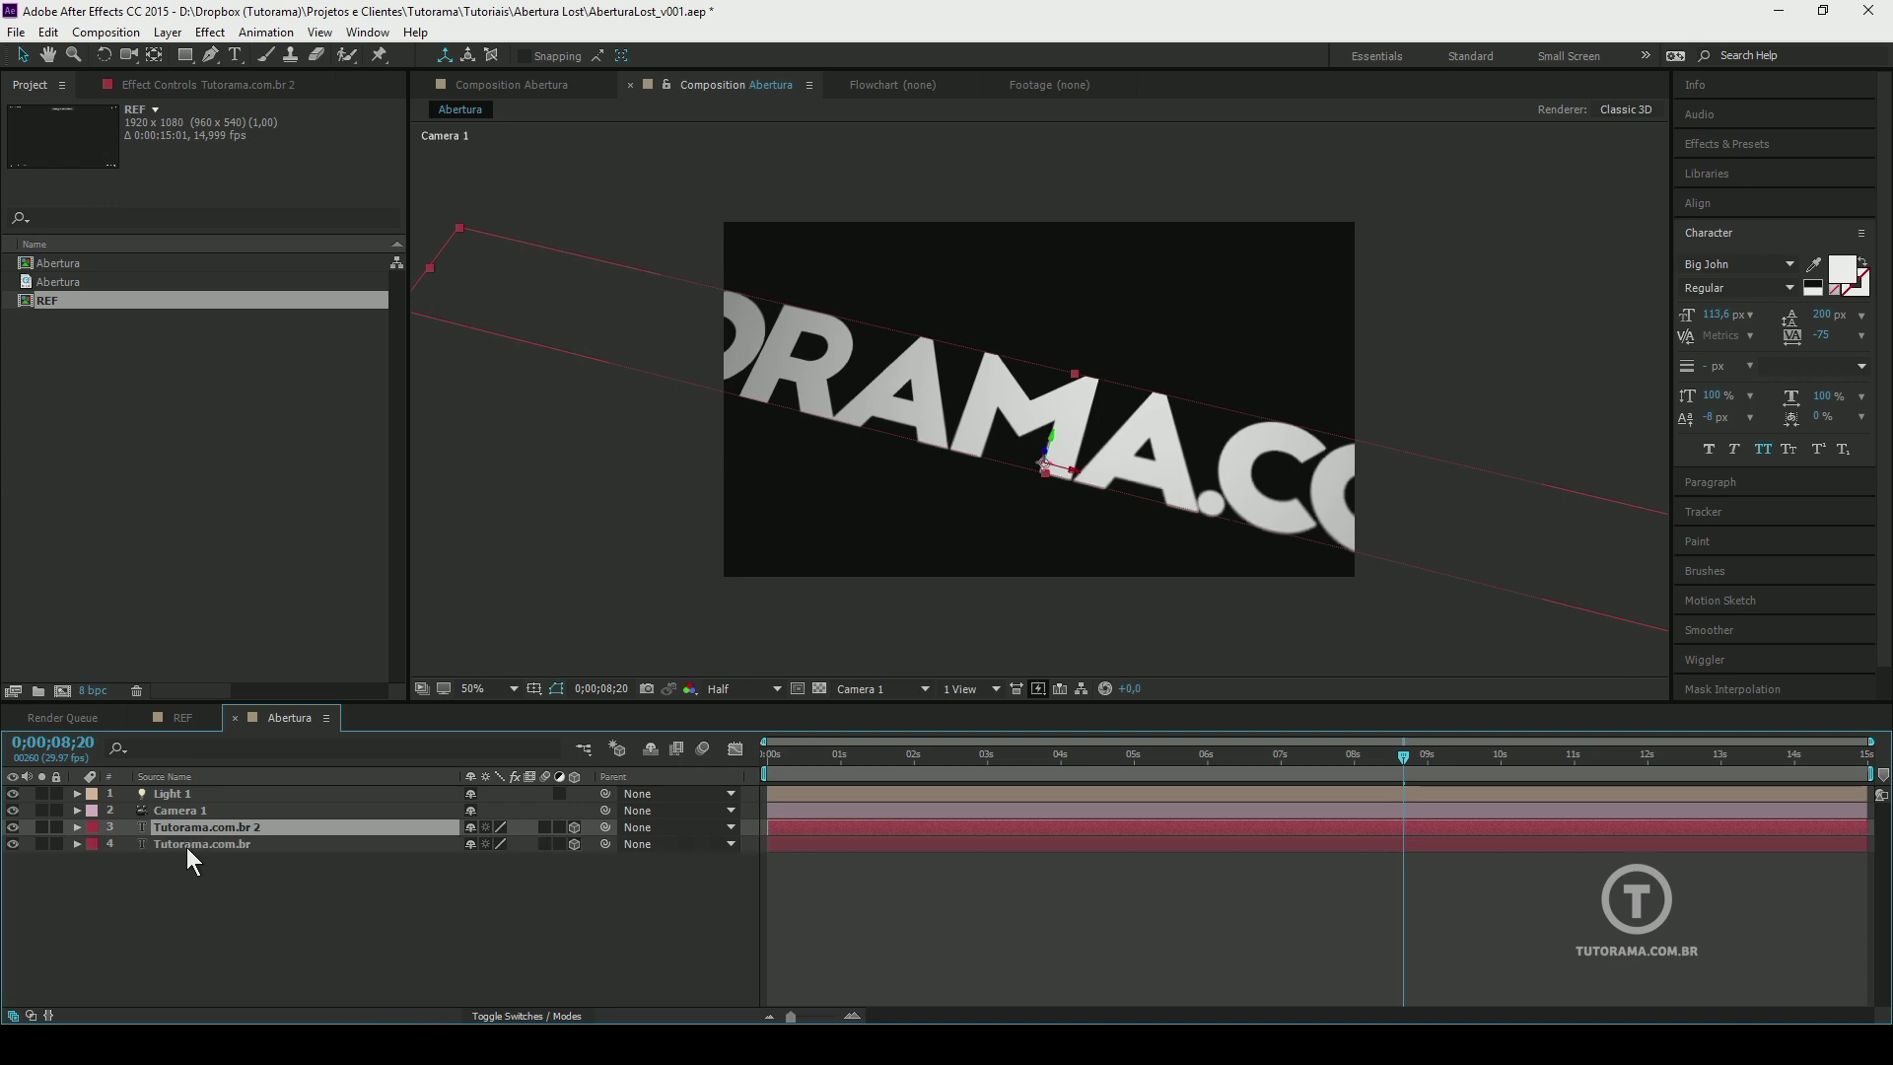
key("p")
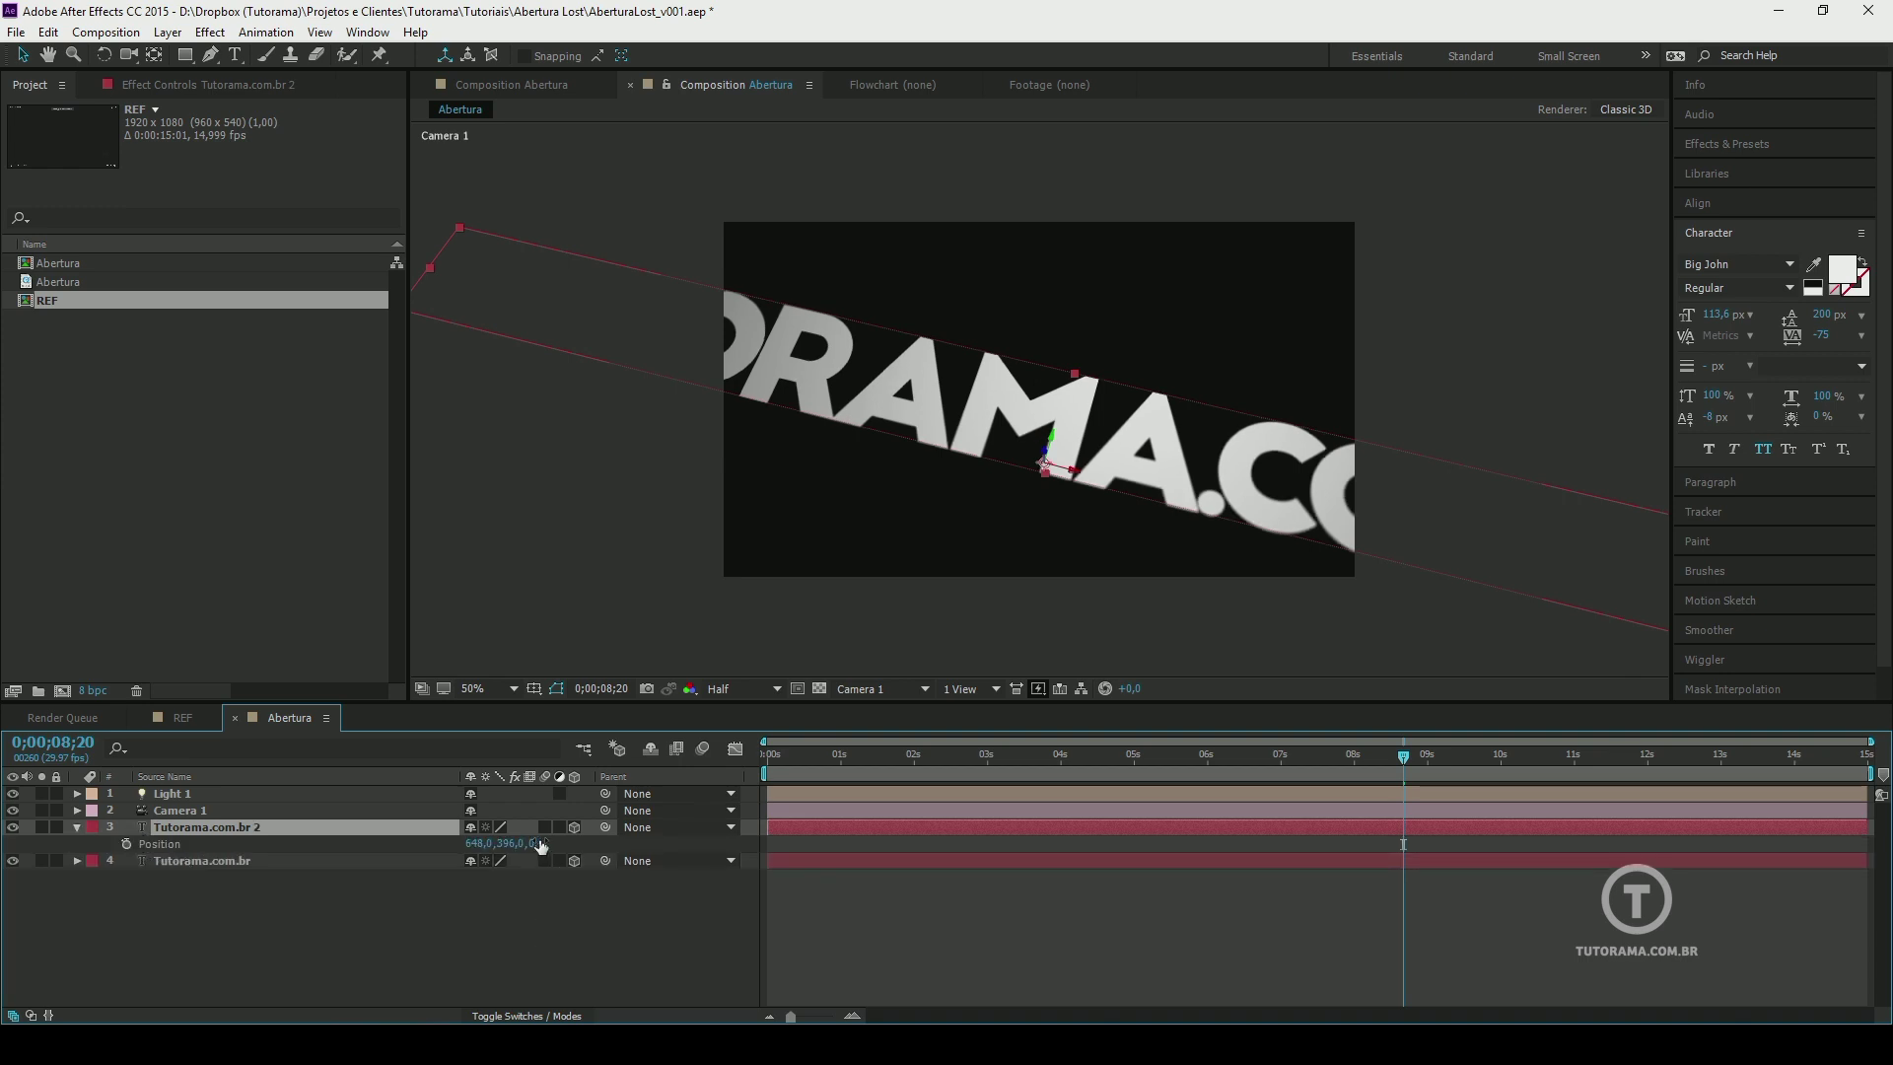
left_click_drag(541, 847, 549, 846)
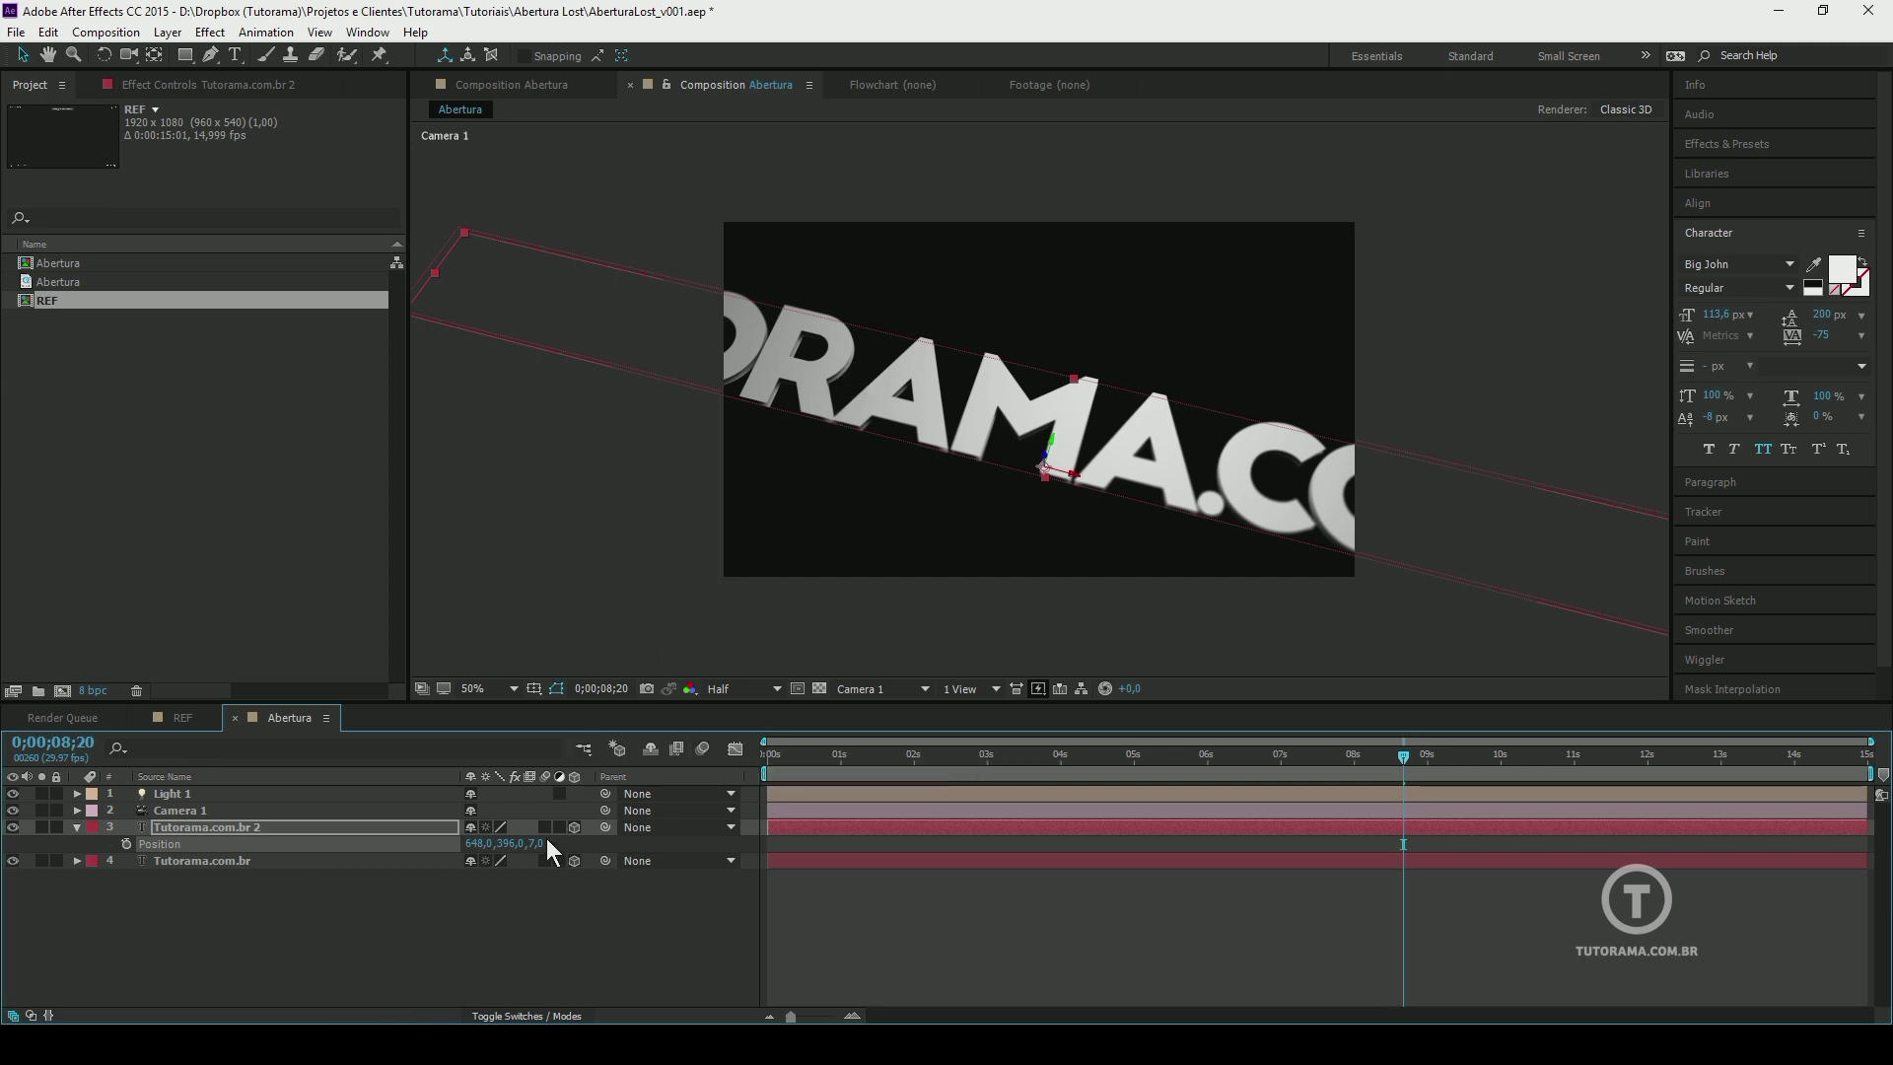
left_click(536, 986)
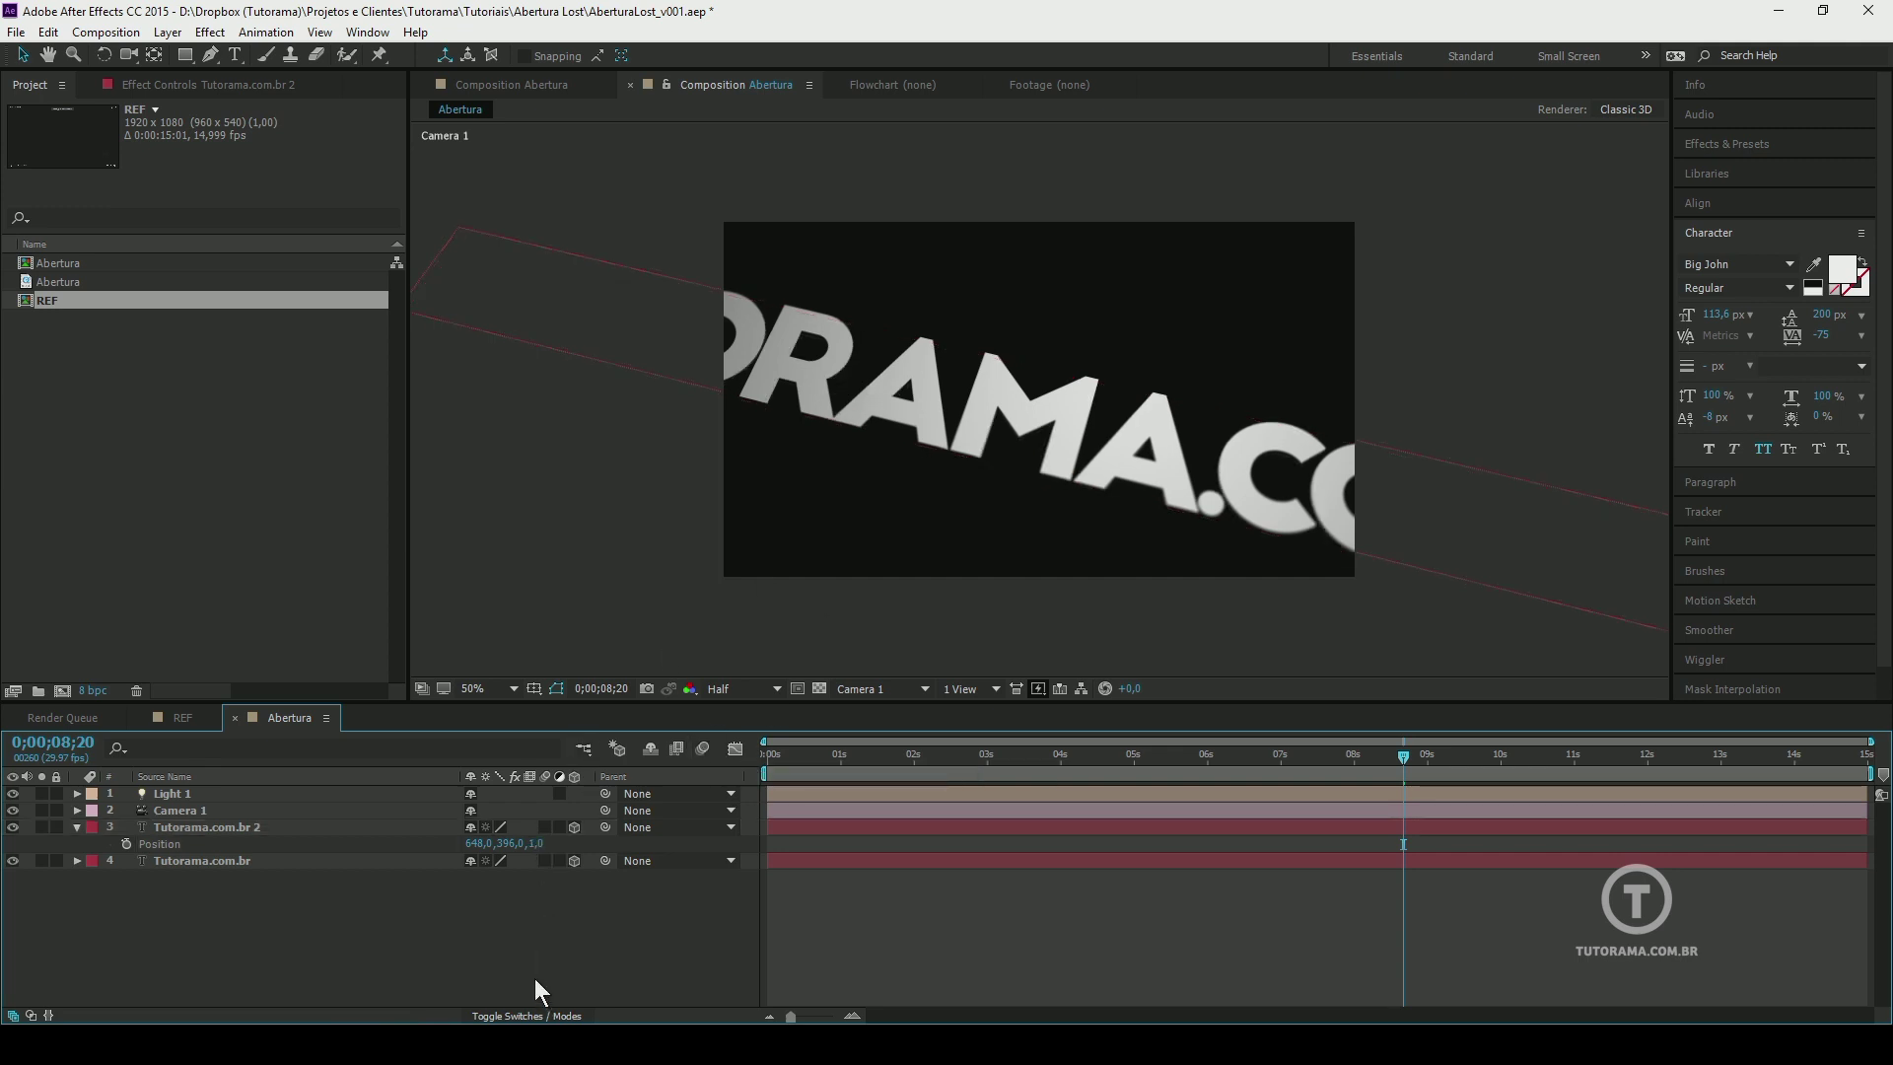
Duplicate the Tutorama.com.br 2 layer and set the new copy's Z Position to 2
left_click(220, 826)
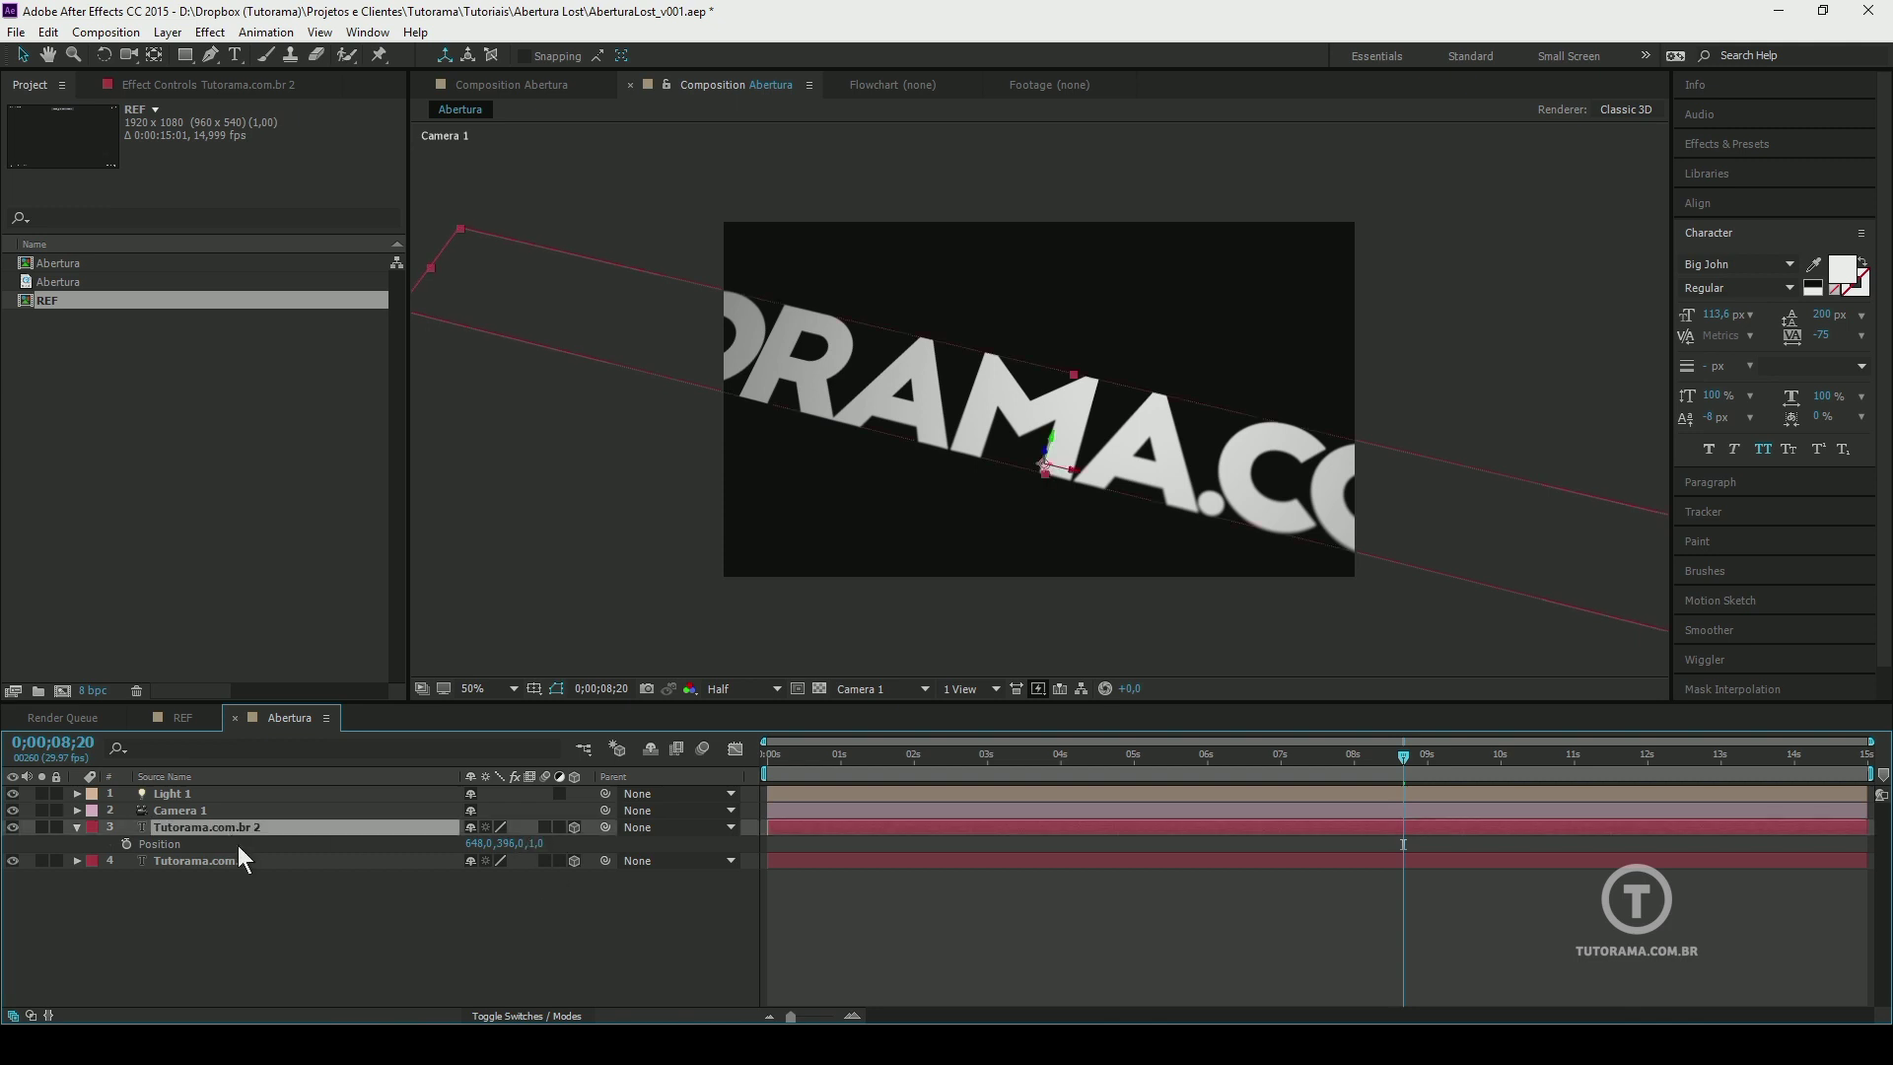
key("ctrl+d")
key("p")
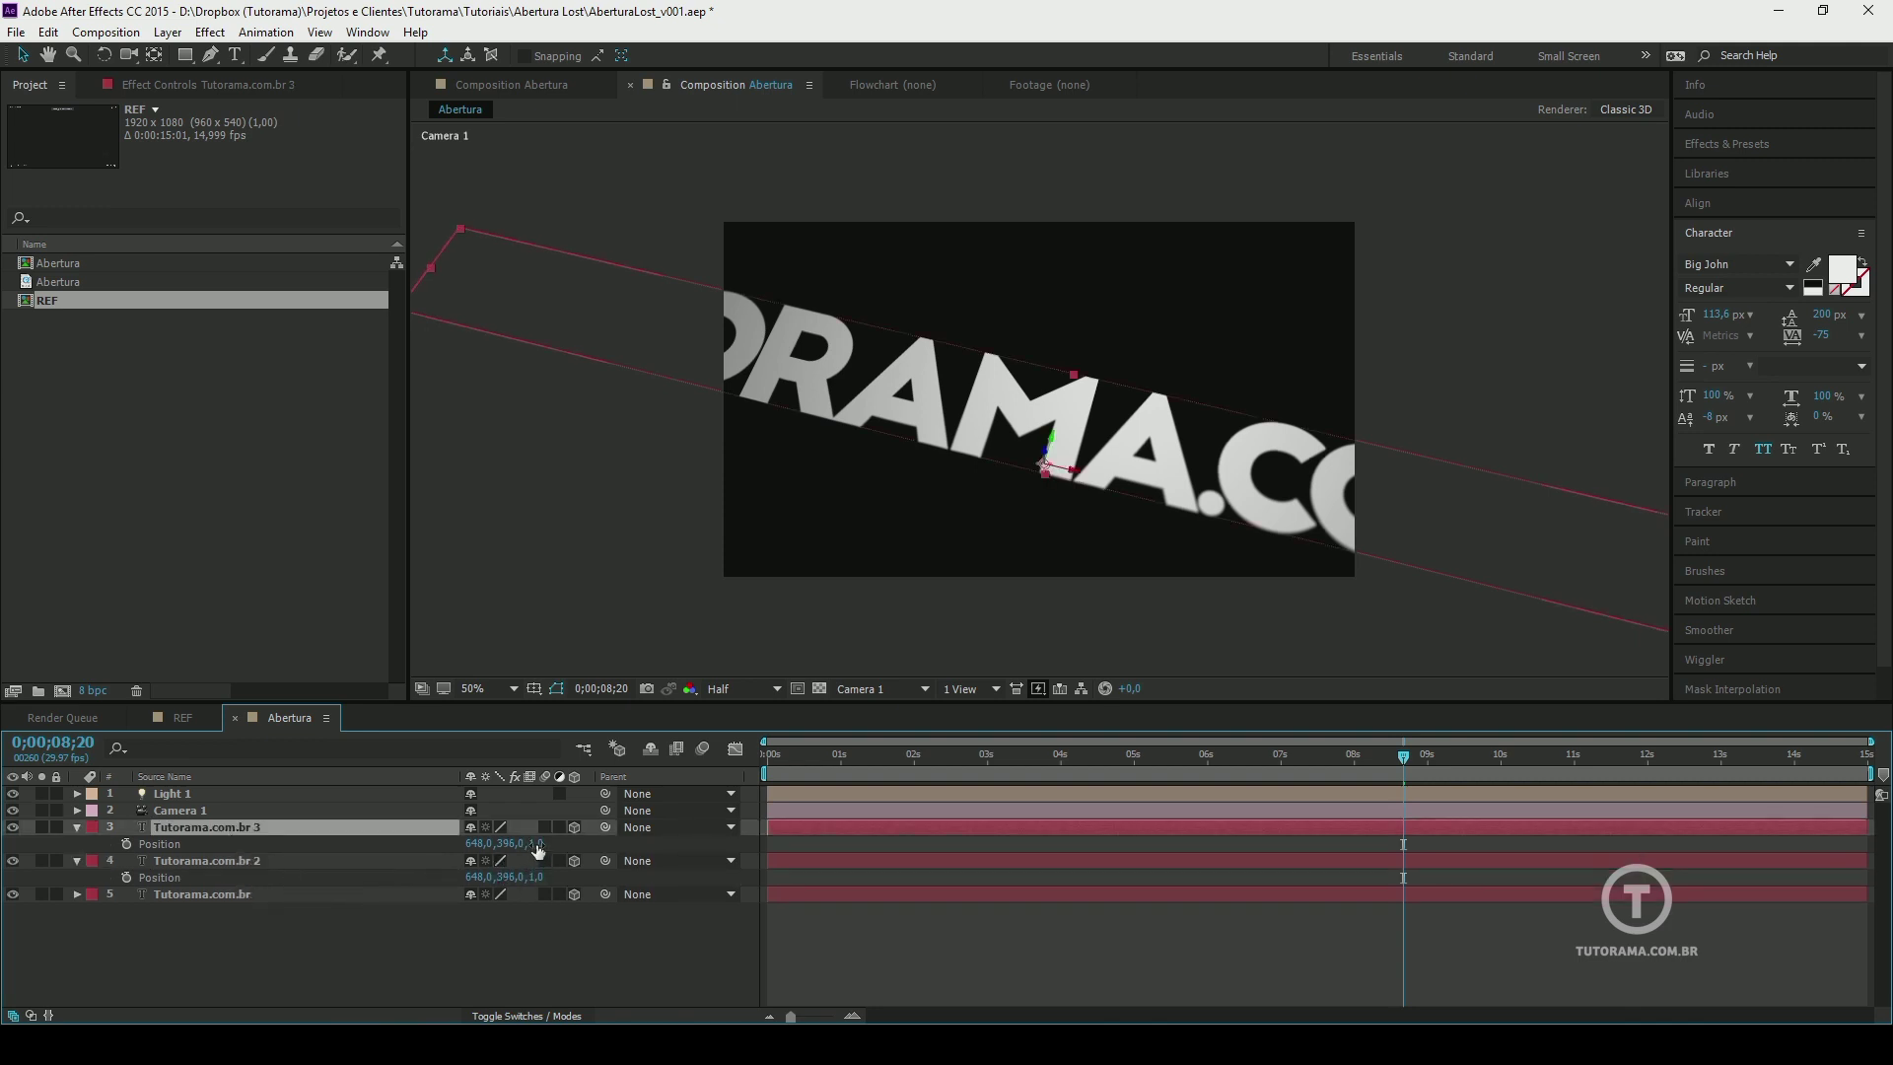
left_click(536, 844)
type("2")
left_click(552, 956)
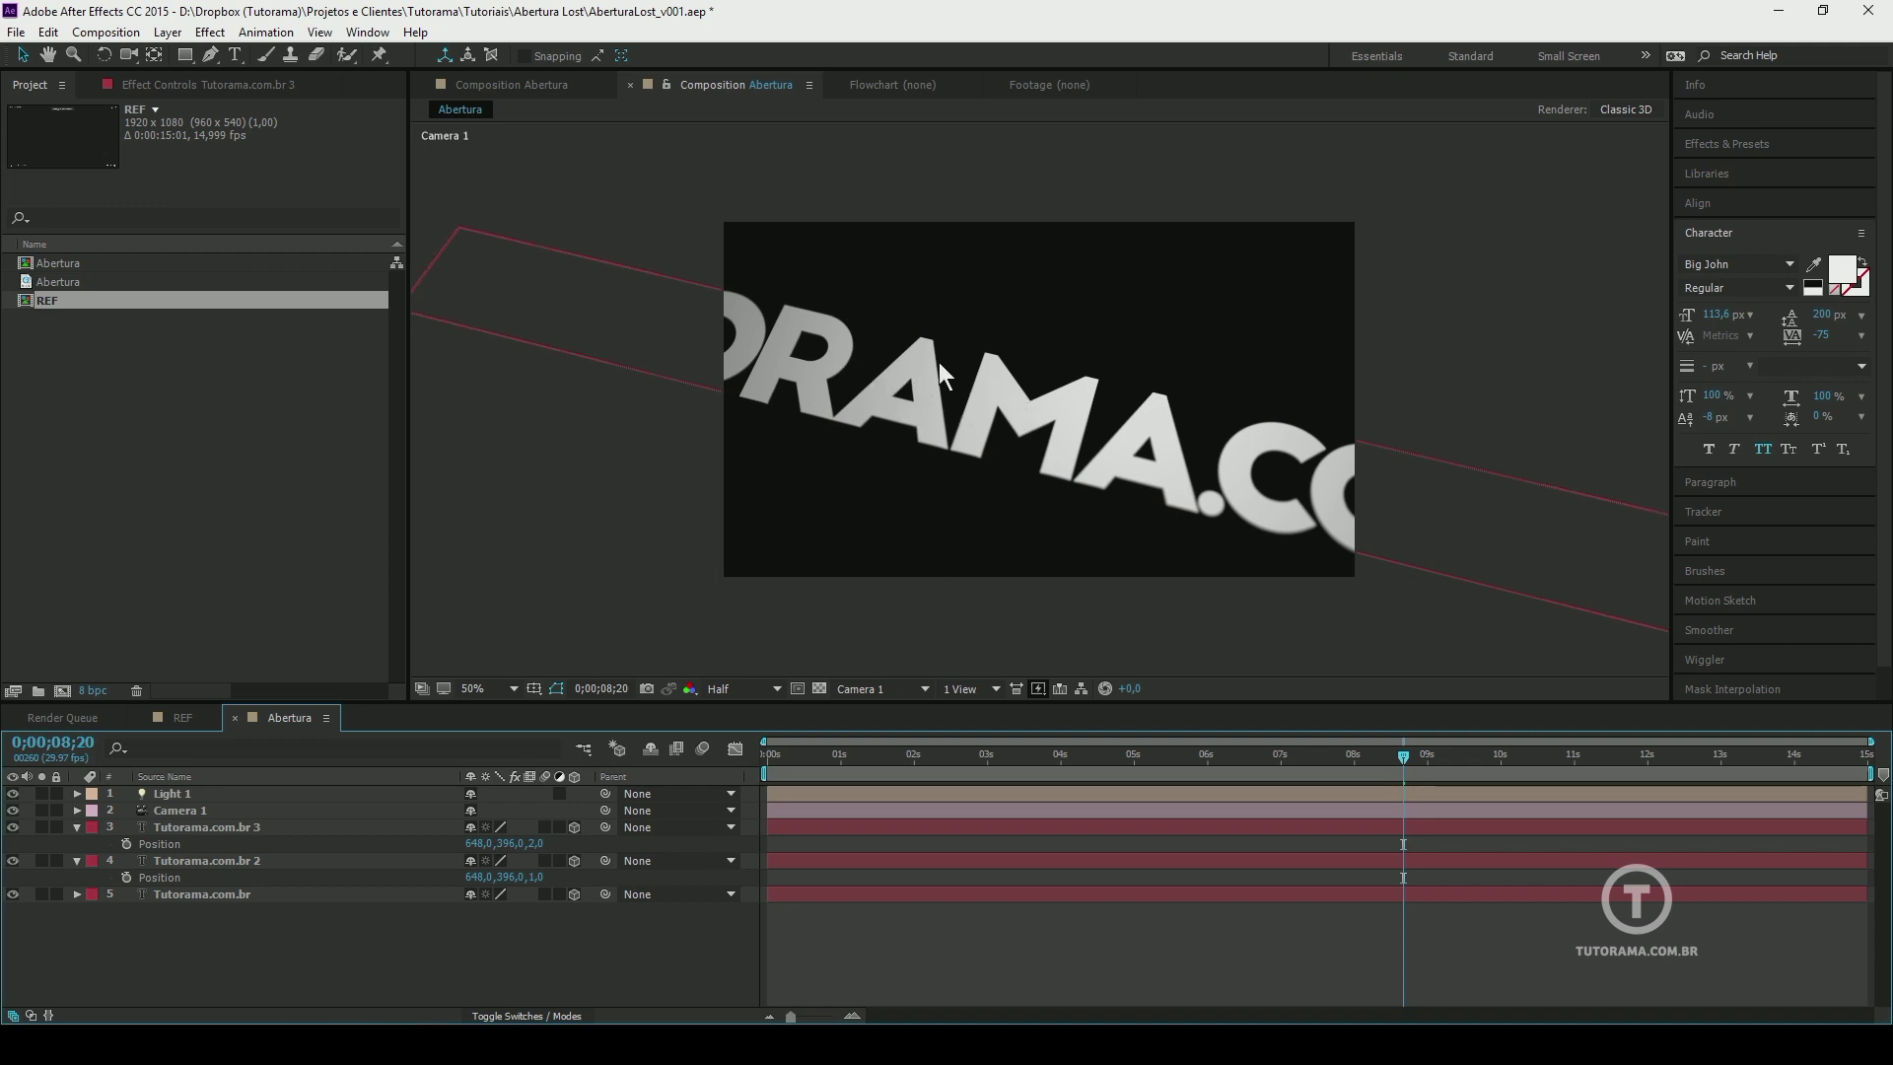
Show only the Position property of the original Tutorama.com.br layer to compare it with its two copies
left_click(77, 895)
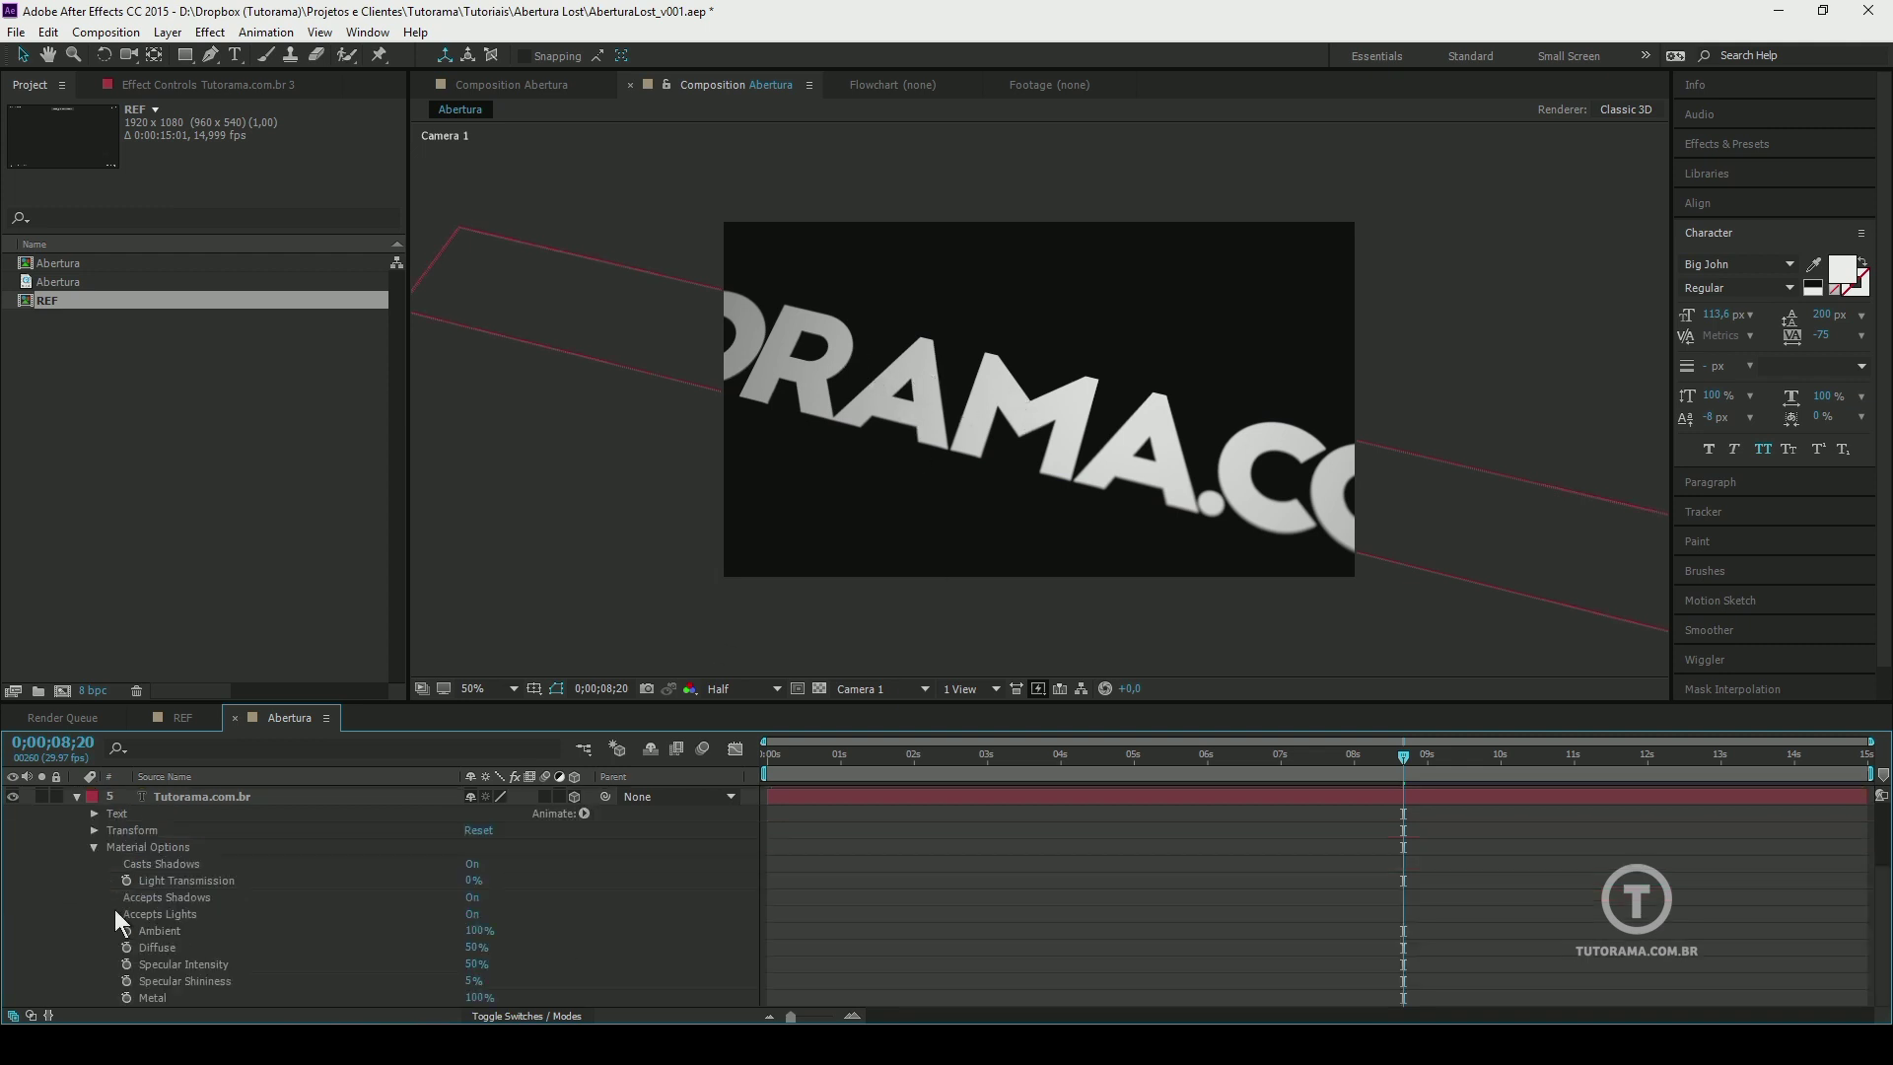
left_click(202, 796)
key("p")
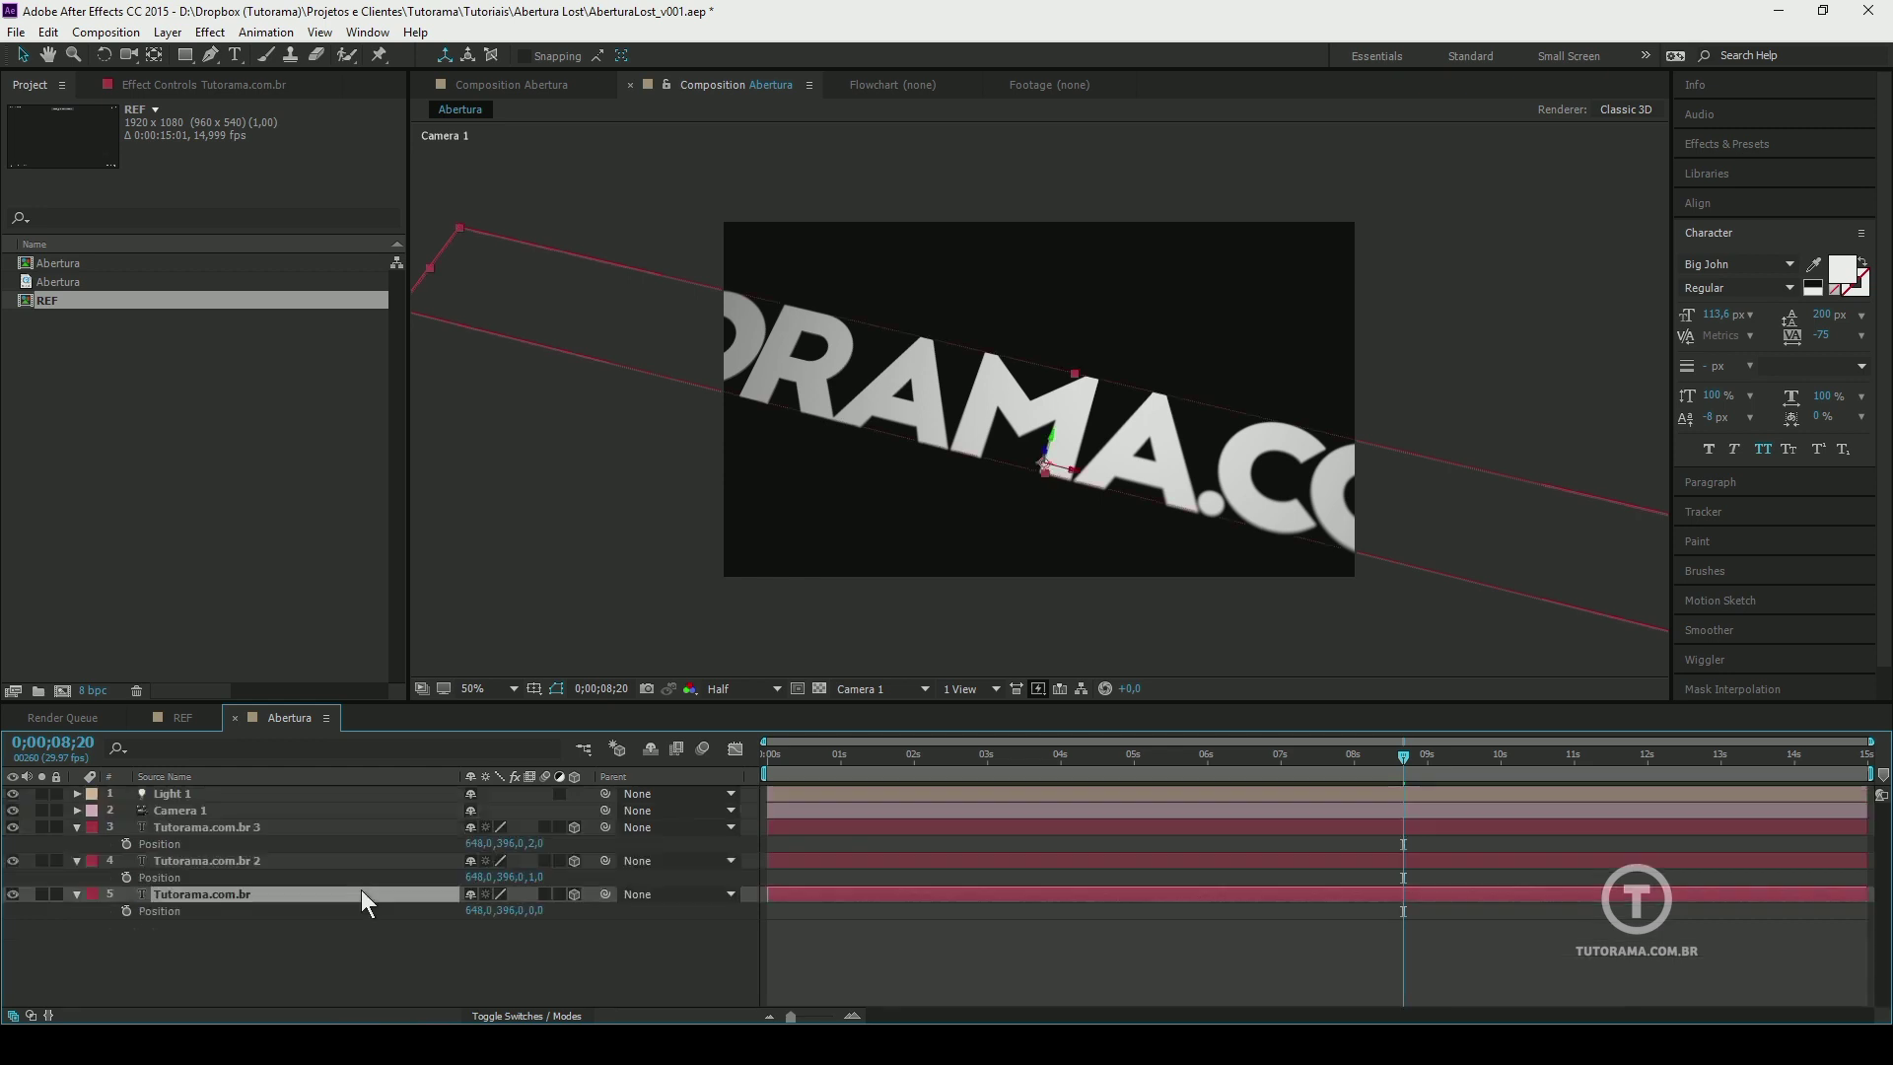
left_click(524, 958)
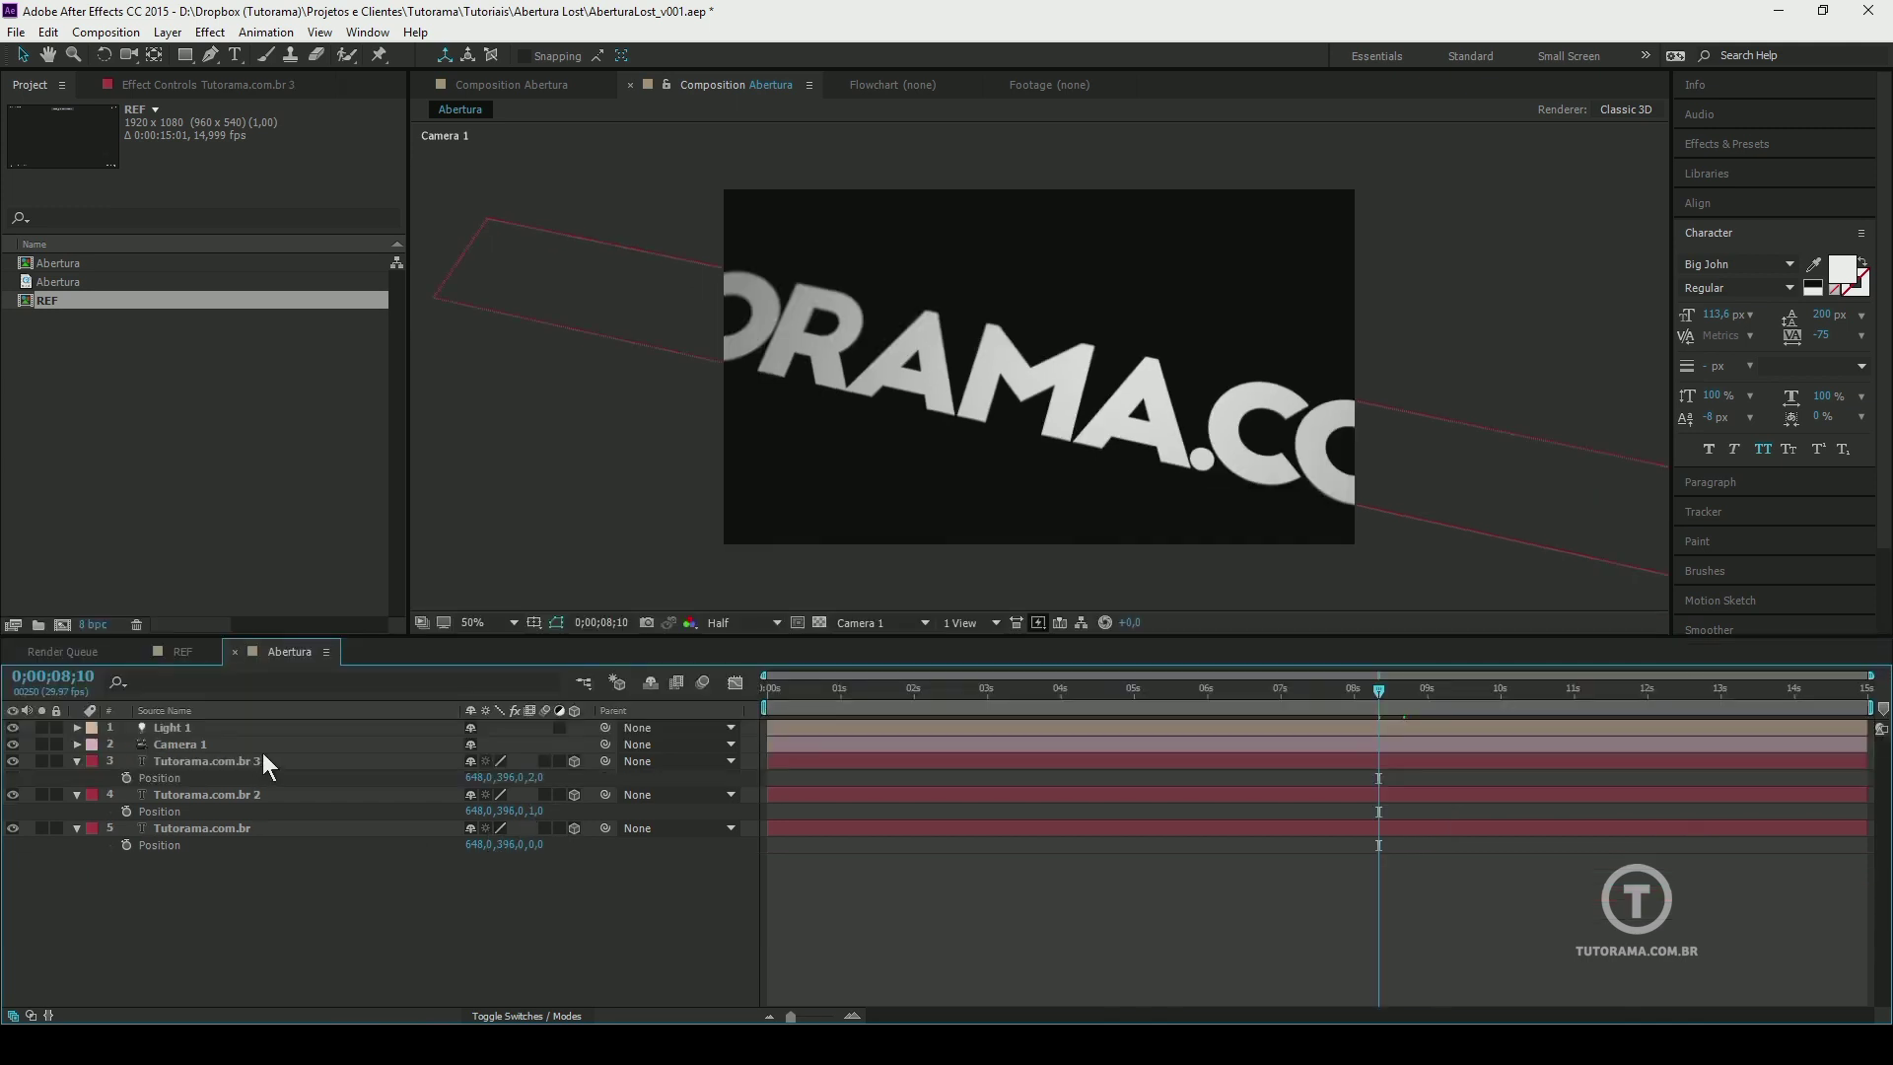
Delete the Tutorama.com.br 3 layer and set the Z Position of Tutorama.com.br 2 to 0
left_click(259, 756)
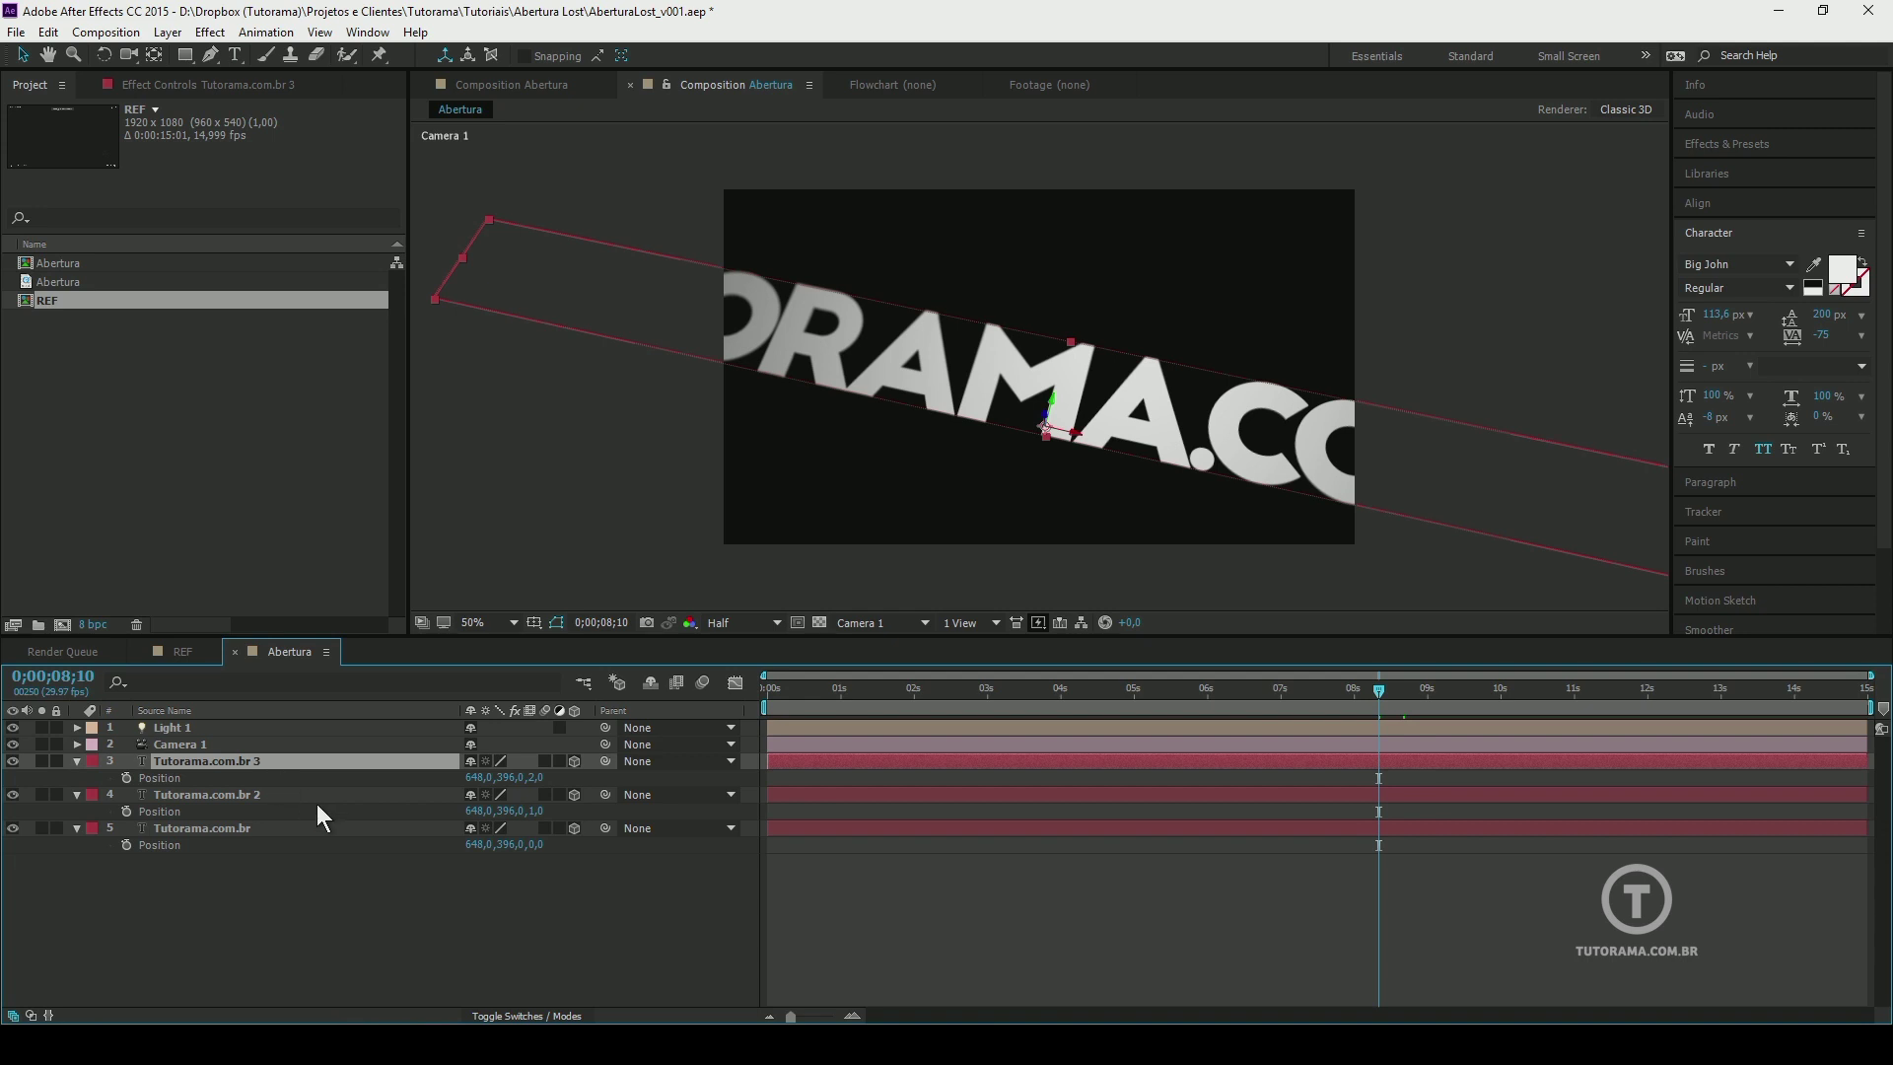
key("Delete")
left_click(261, 761)
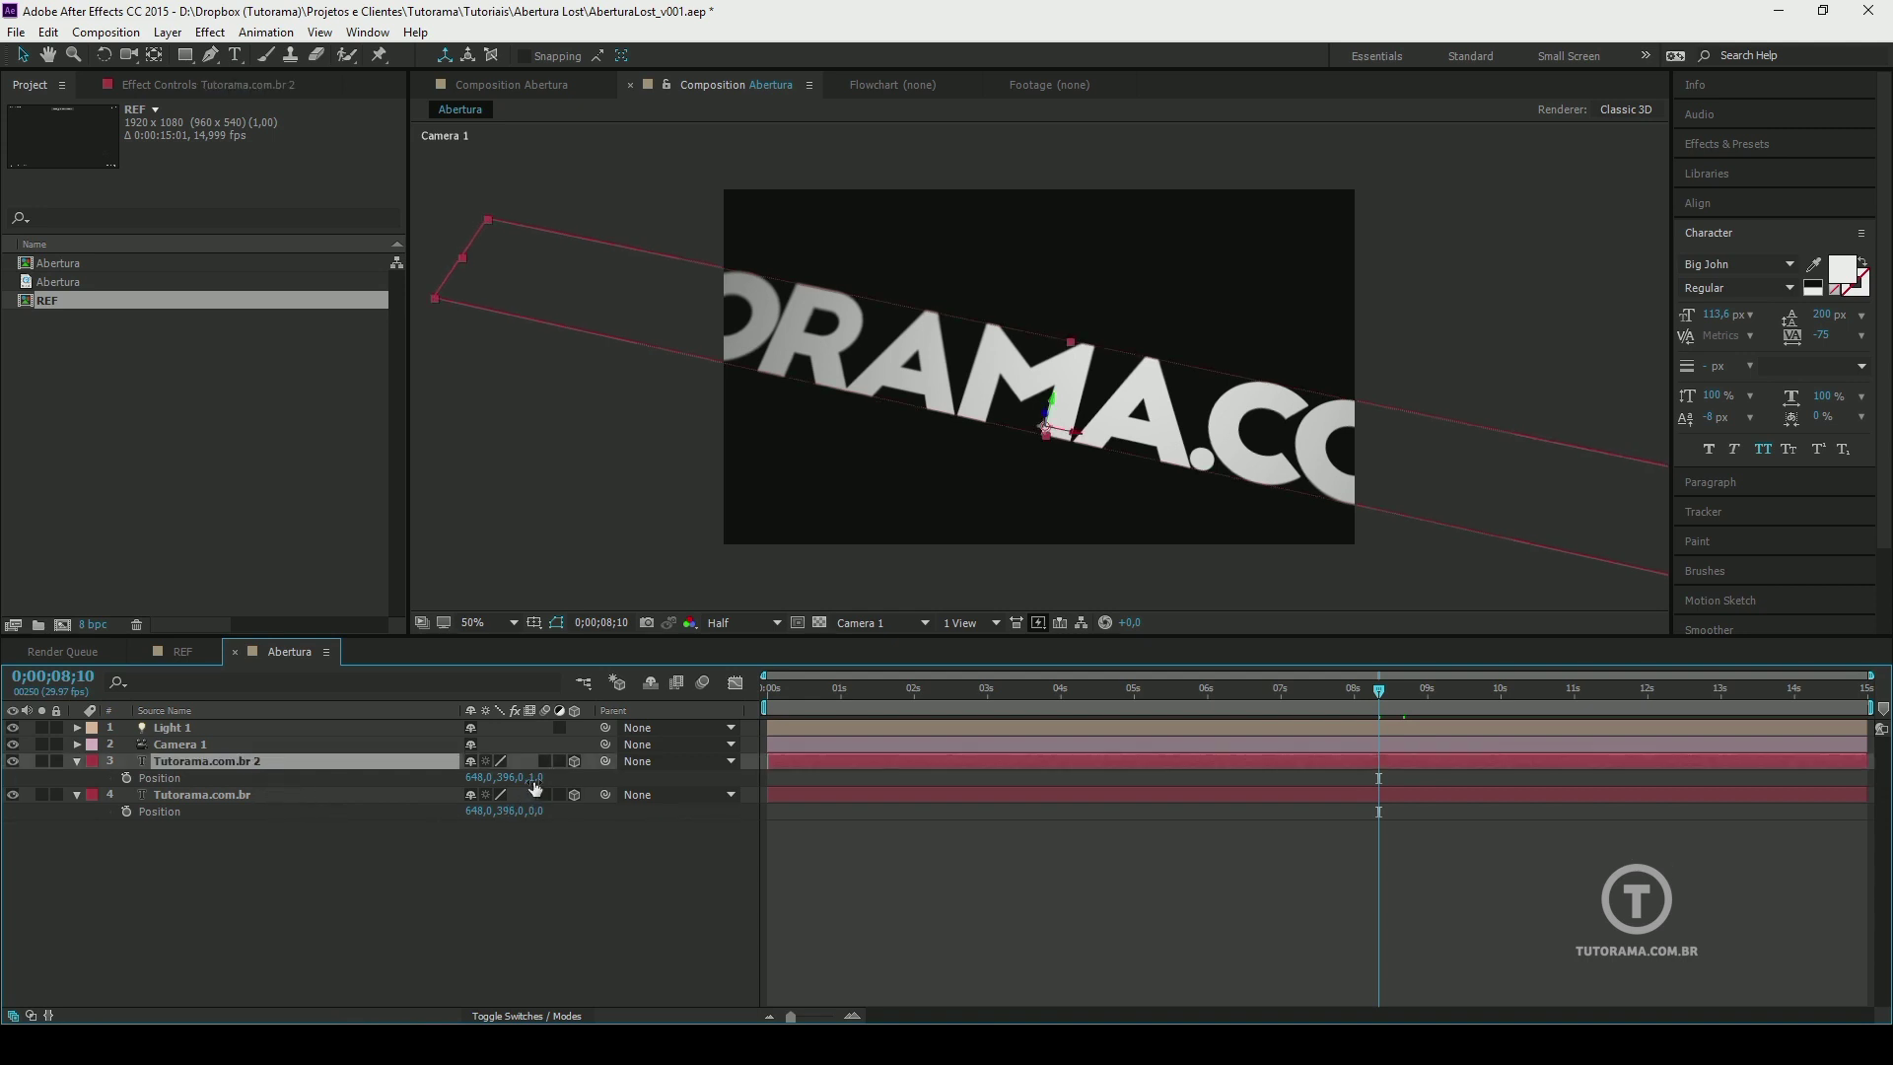
left_click_drag(540, 783, 544, 784)
left_click(171, 777)
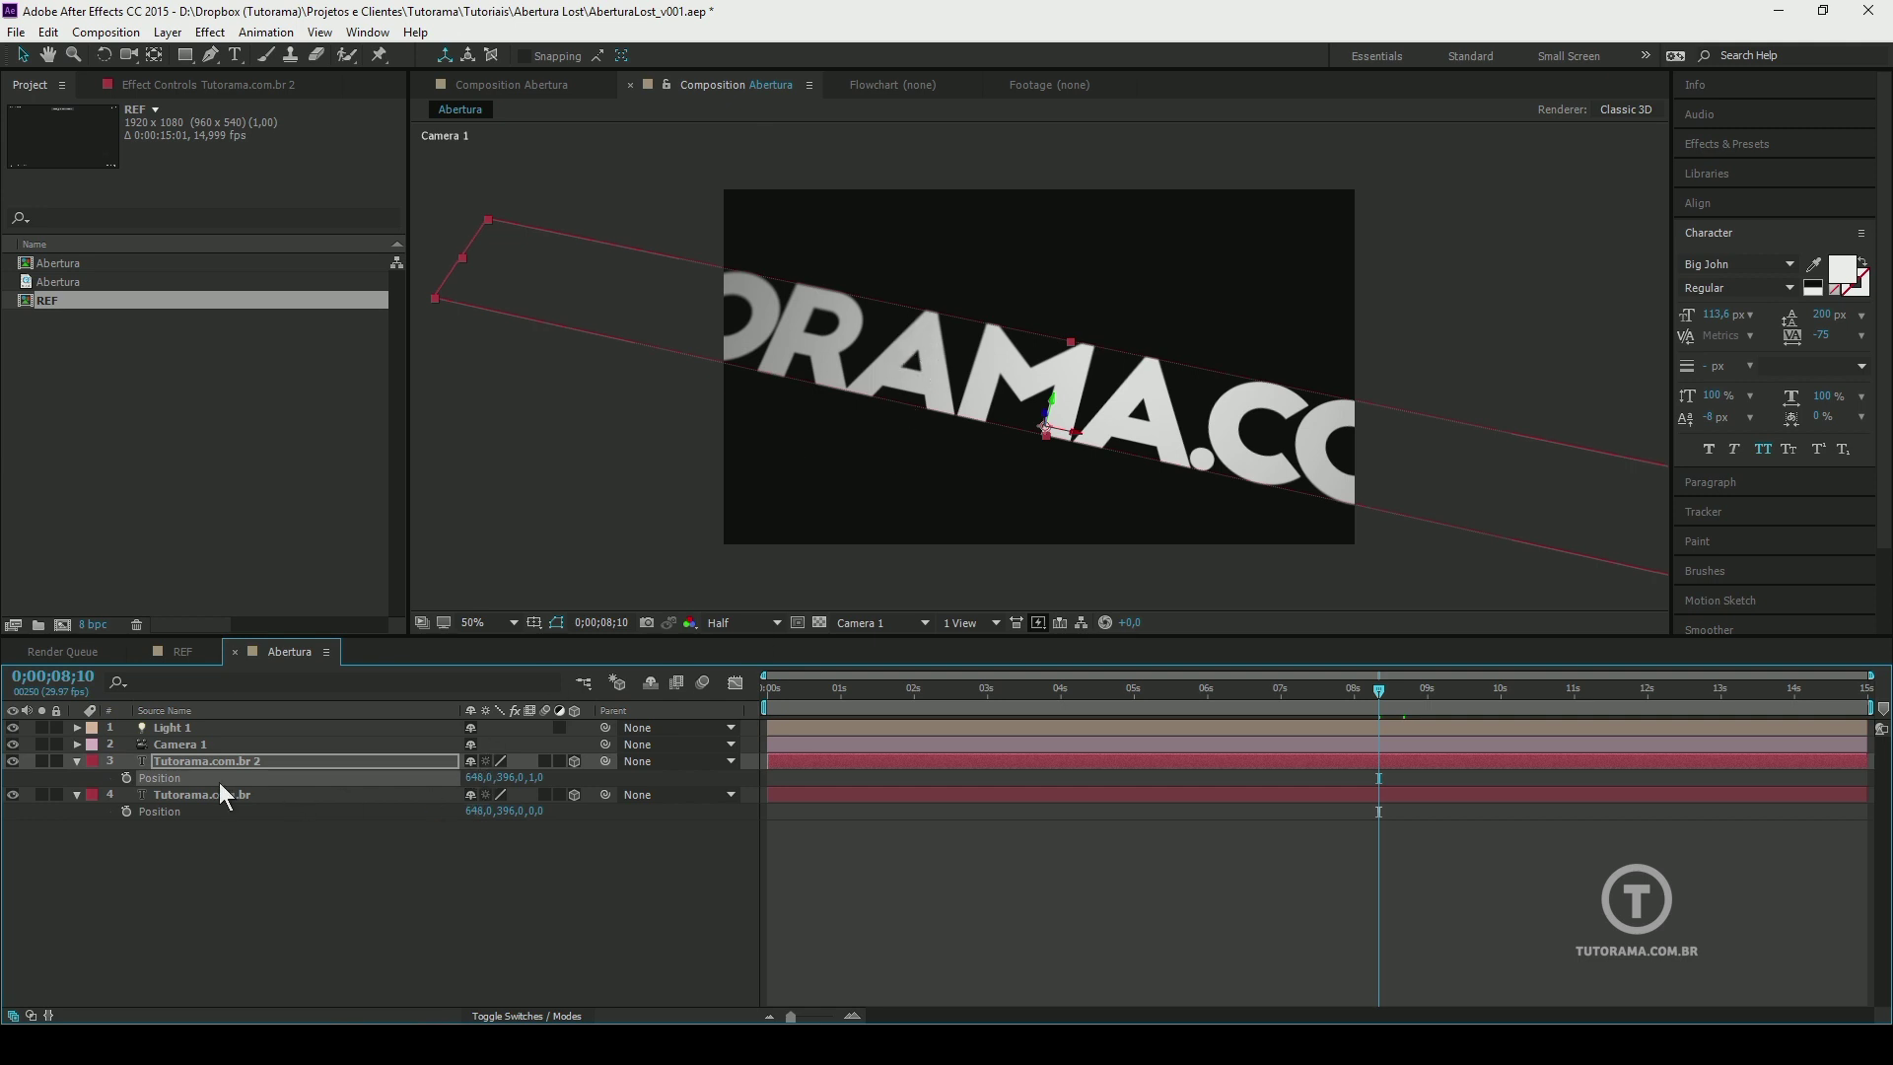
left_click_drag(540, 780, 536, 780)
left_click(548, 874)
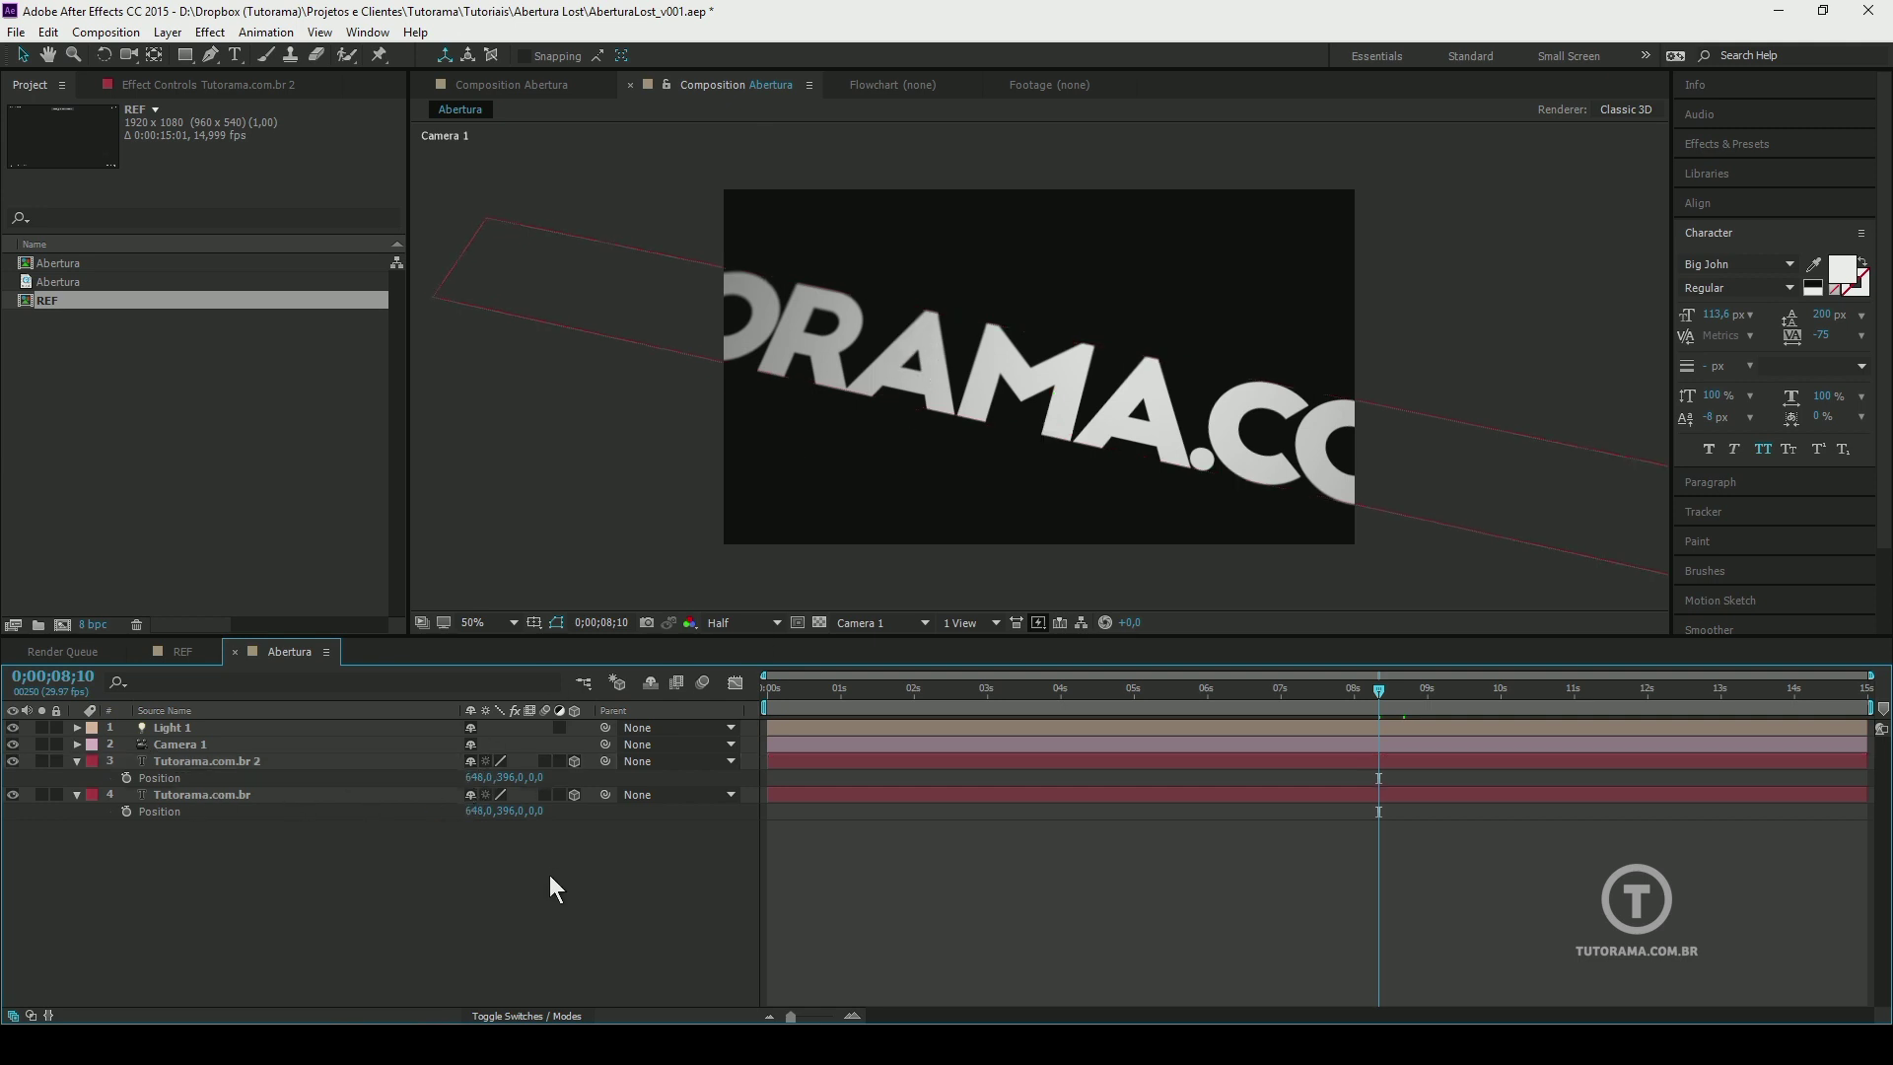
Add an expression to Tutorama.com.br 2's Position with empty X =, Y = and Z = lines followed by [X,Y,Z]
left_click(170, 779)
left_click(266, 32)
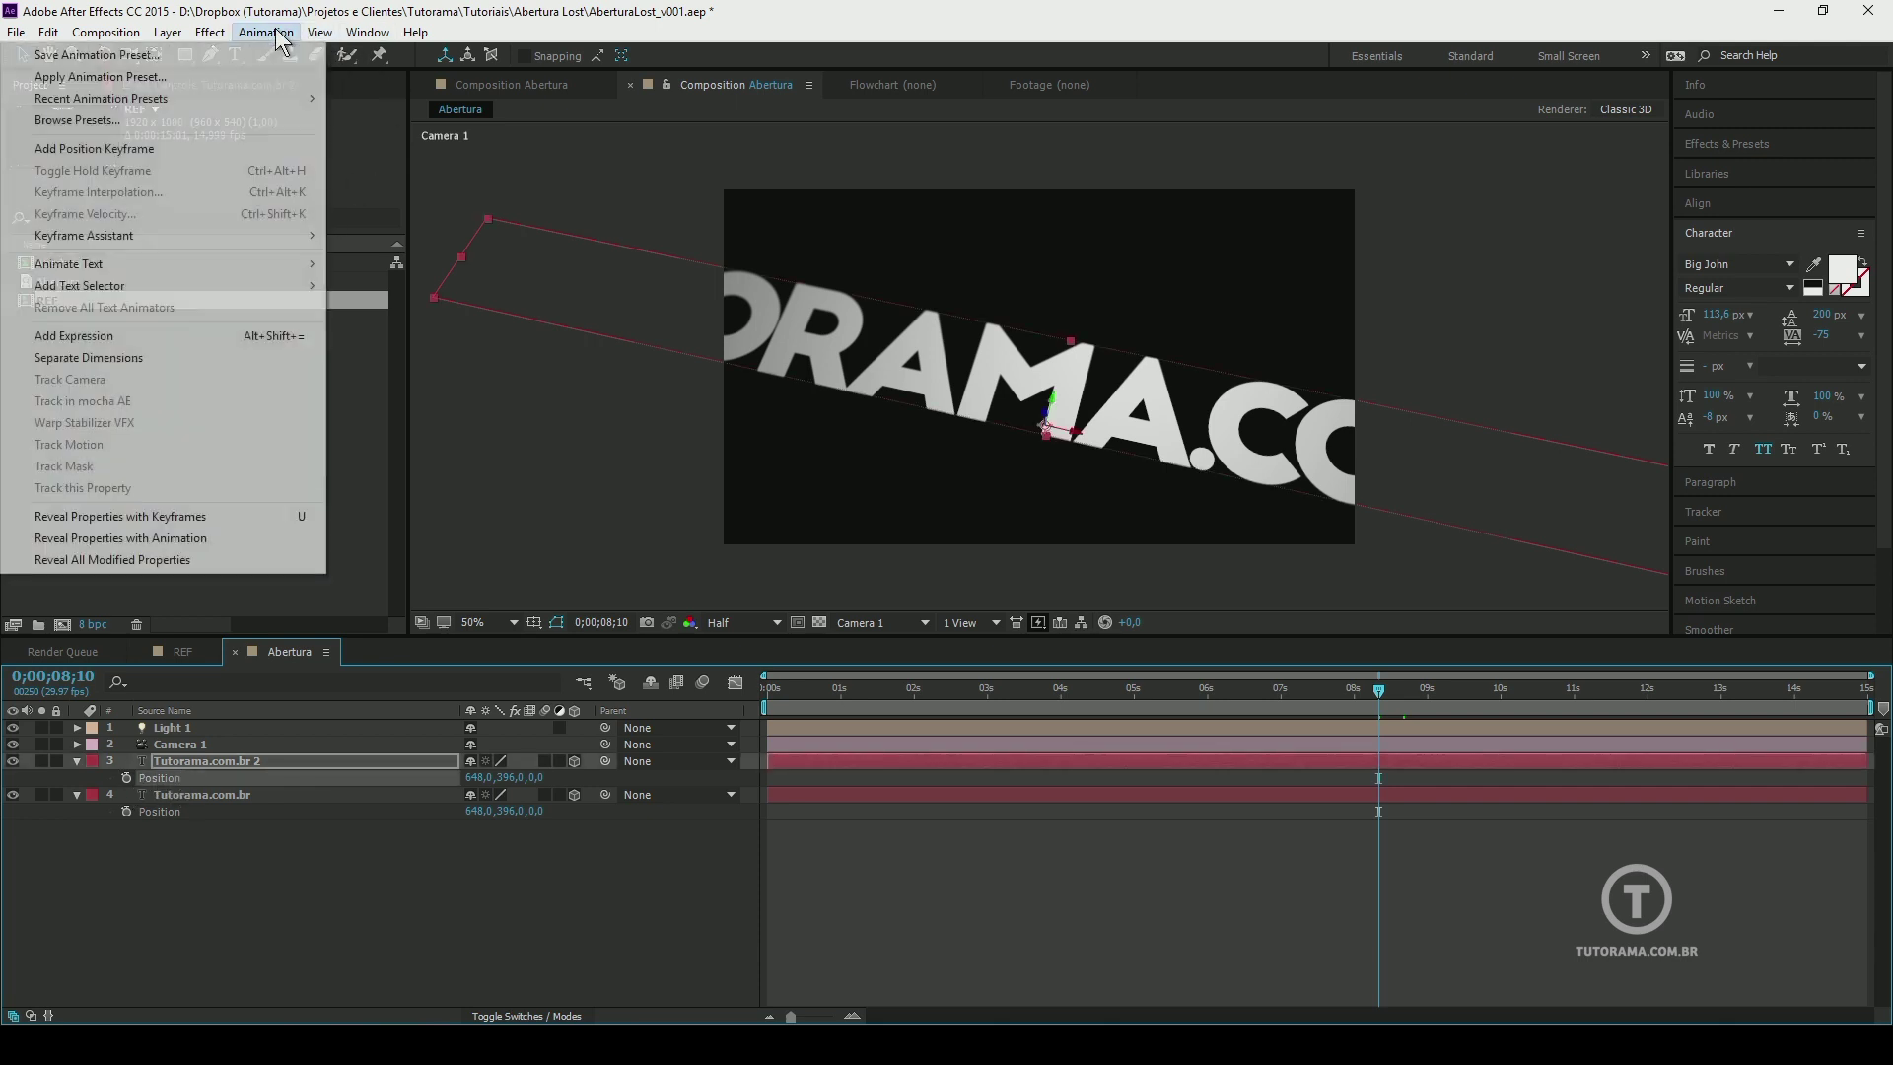
left_click(116, 339)
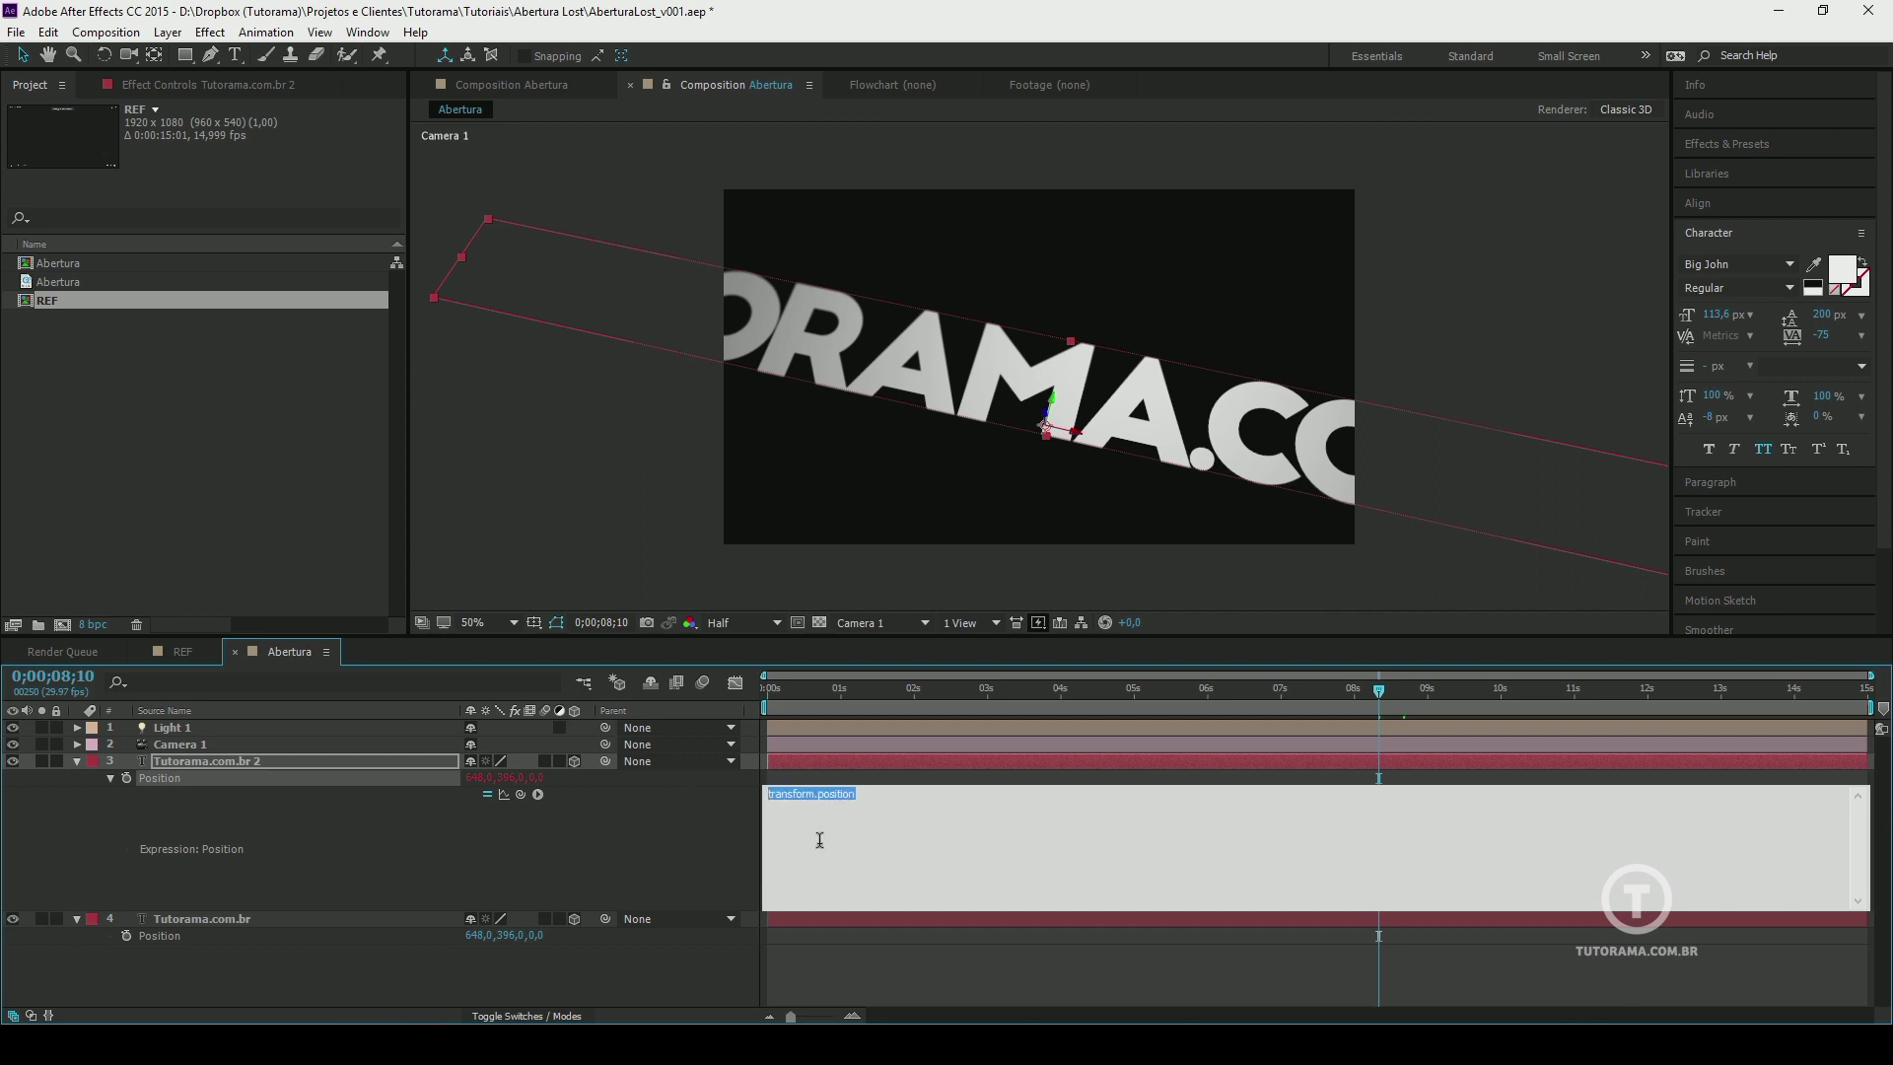
key("BackSpace")
type("X =  Y =  Z =  [X,Y,Z]")
left_click(806, 794)
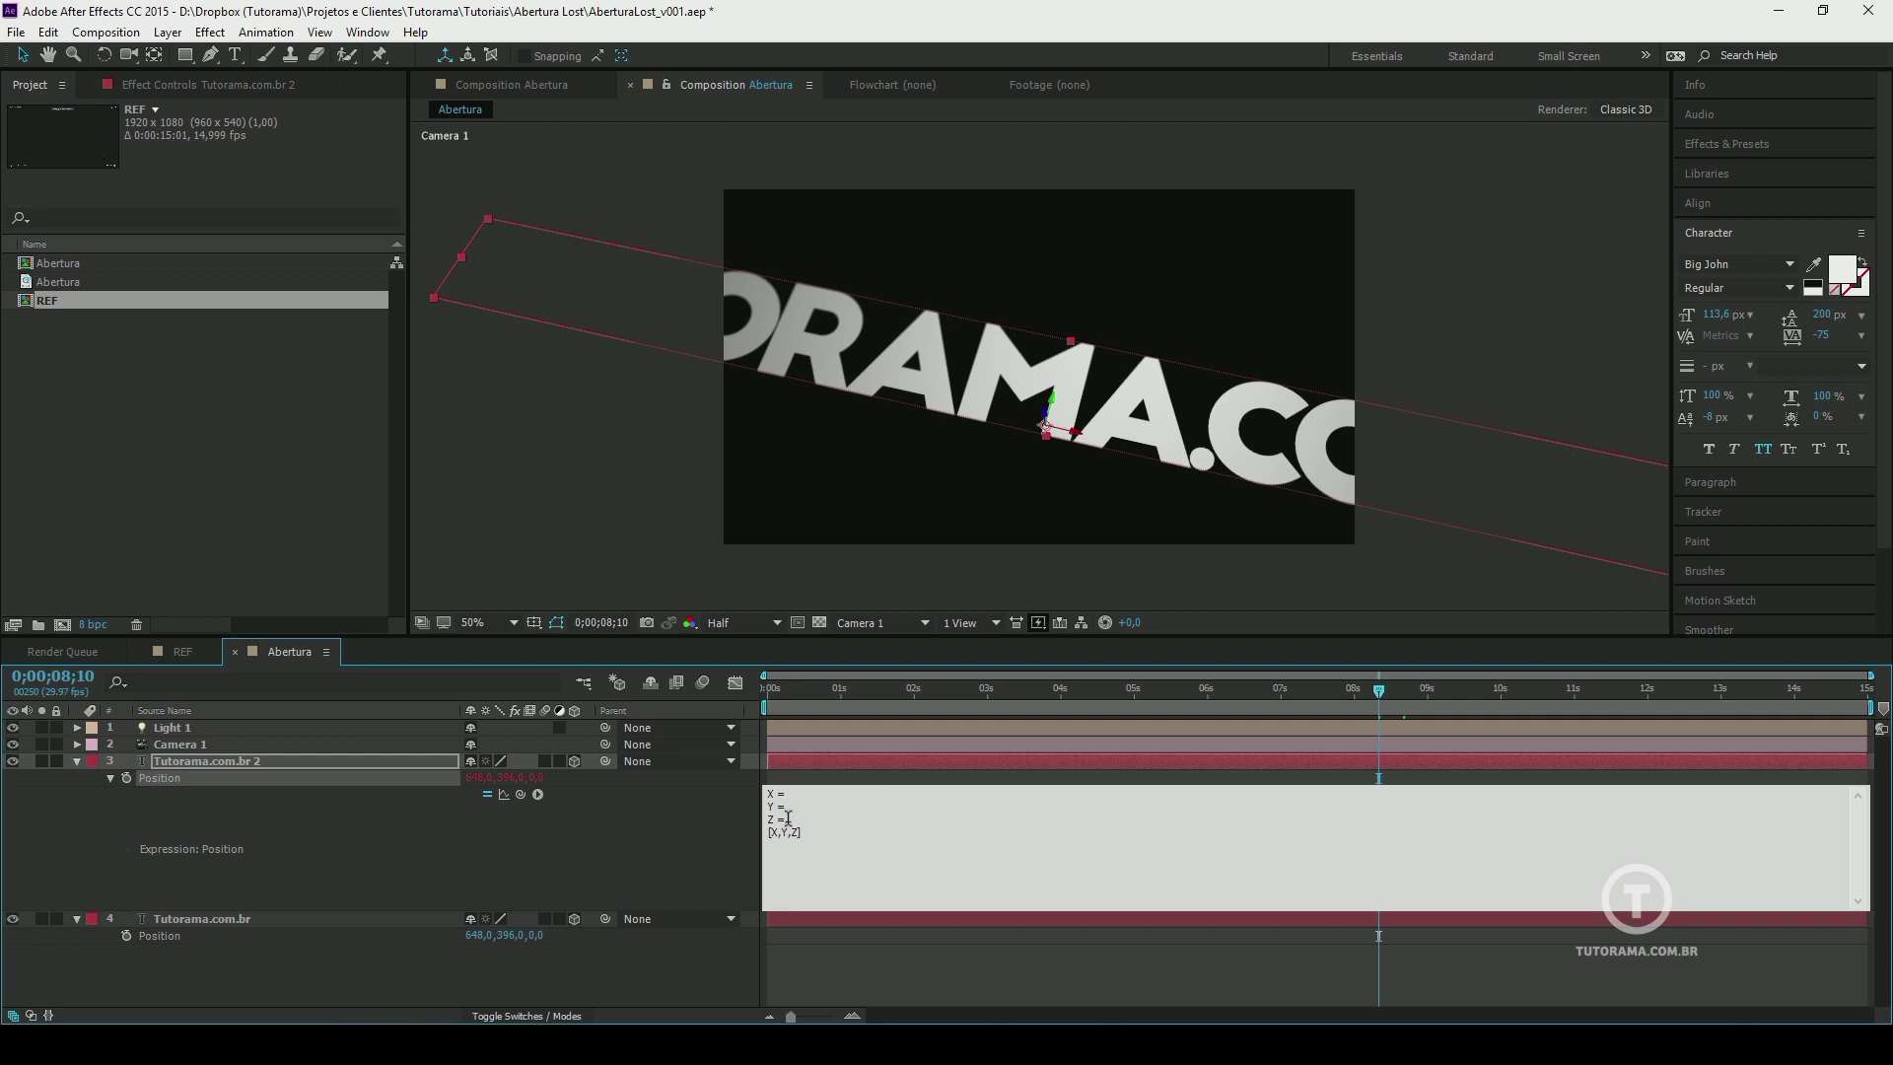
left_click_drag(804, 834, 772, 843)
left_click(805, 794)
Link the expression's X, Y and Z variables to the matching Position values of the original Tutorama.com.br layer, ending each line with a semicolon
left_click_drag(525, 794, 485, 937)
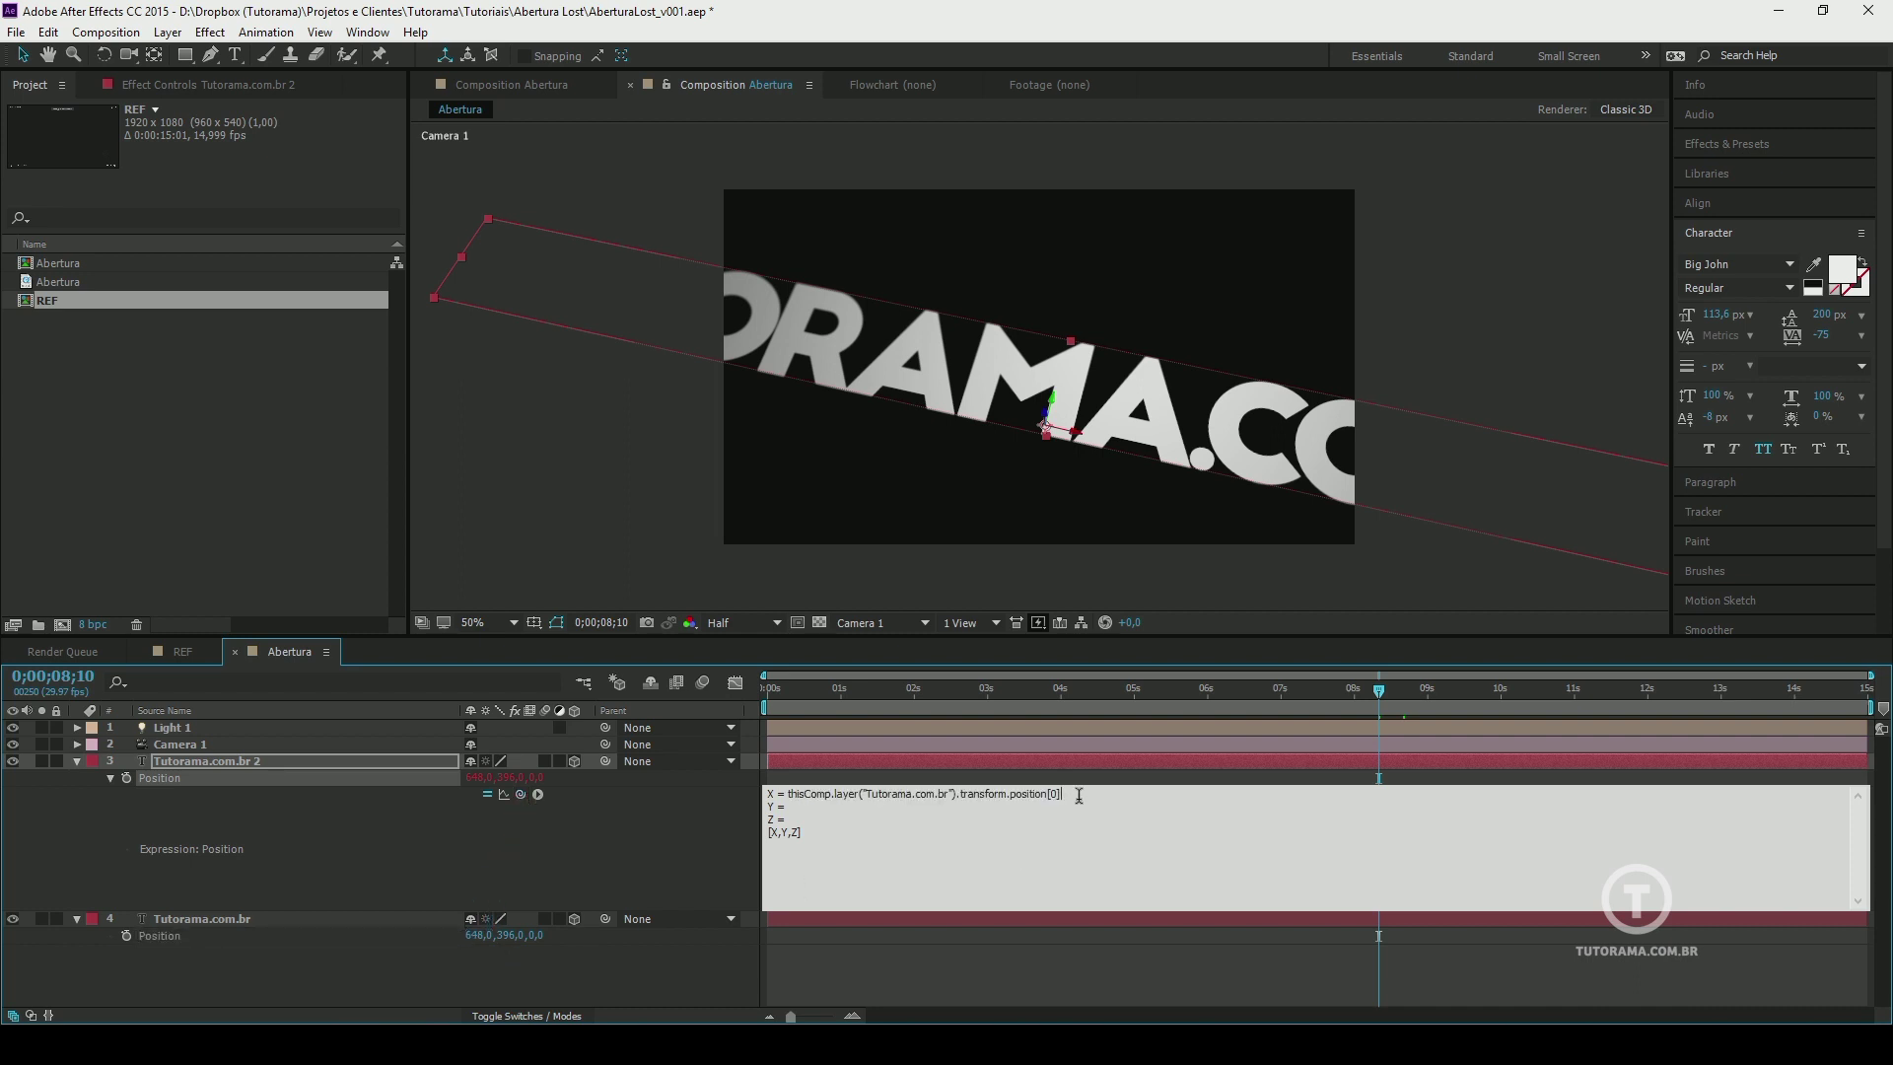
type(";")
left_click_drag(521, 797, 510, 932)
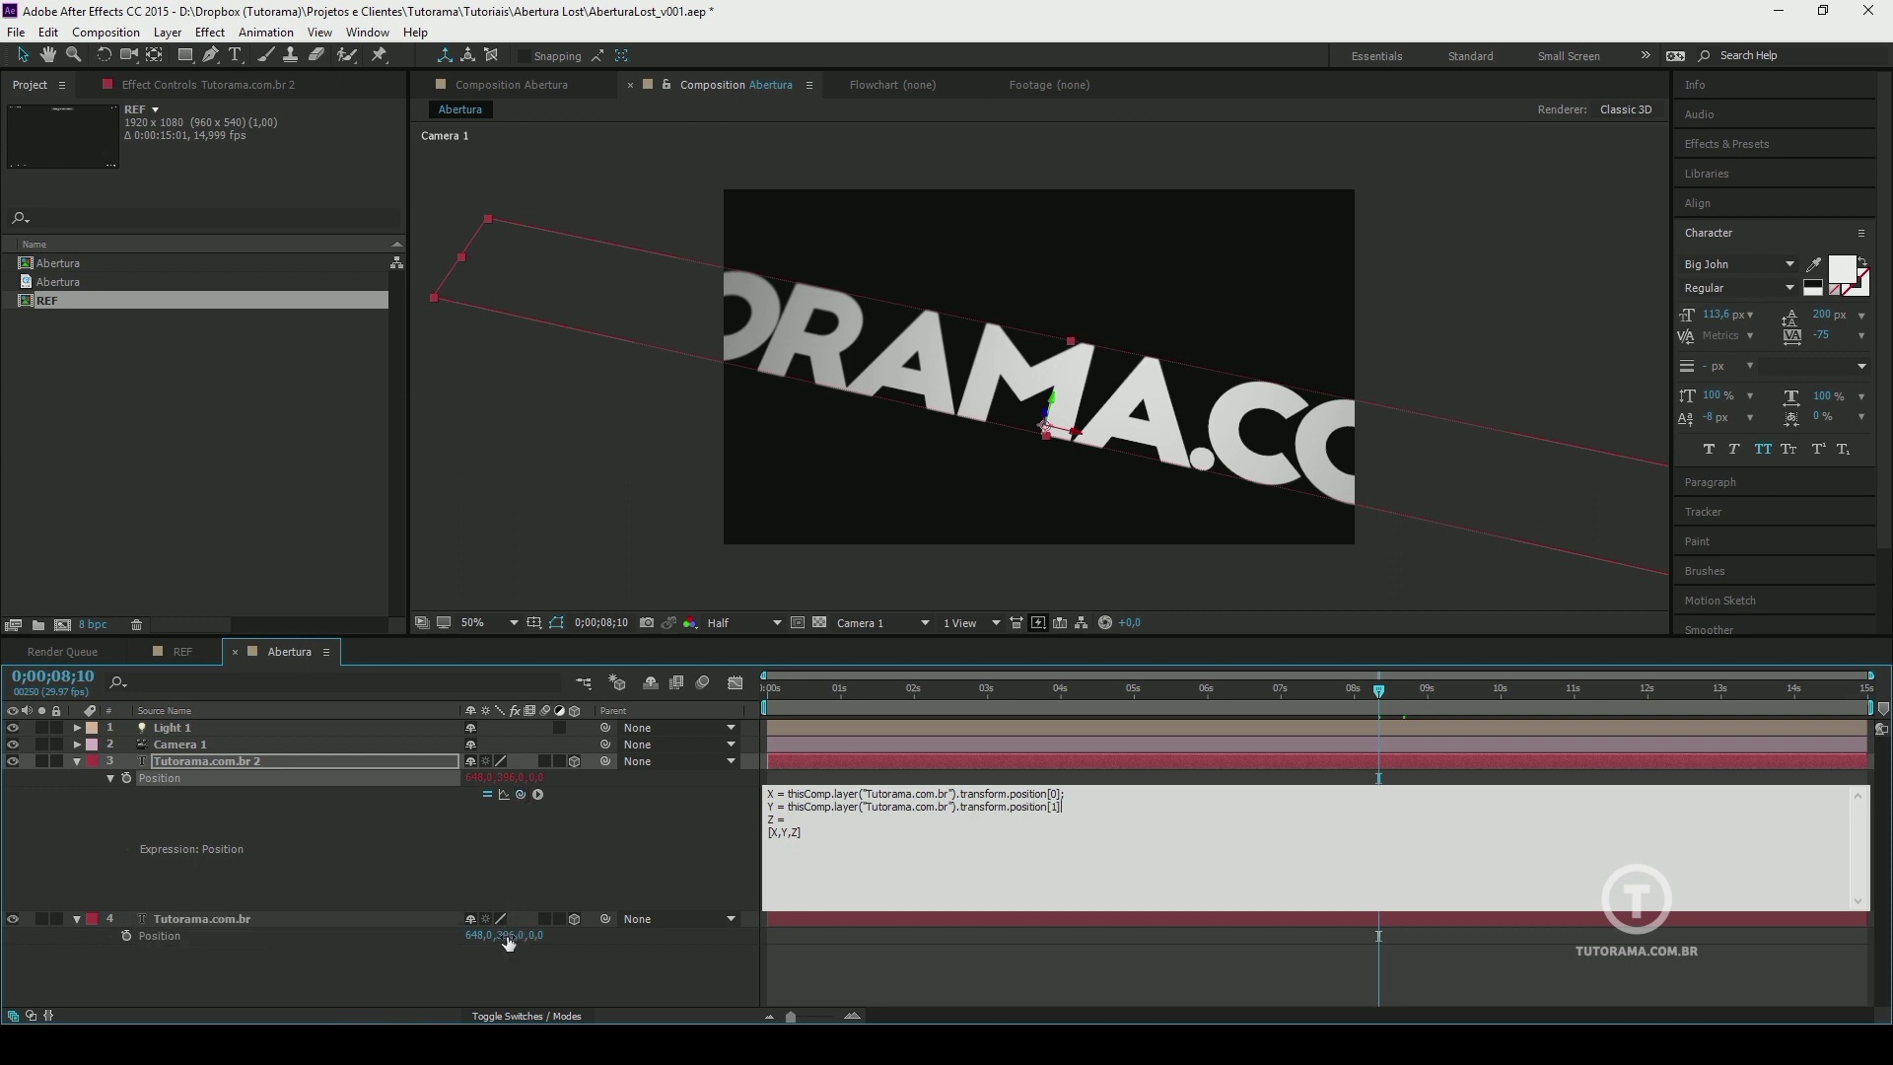
type(";")
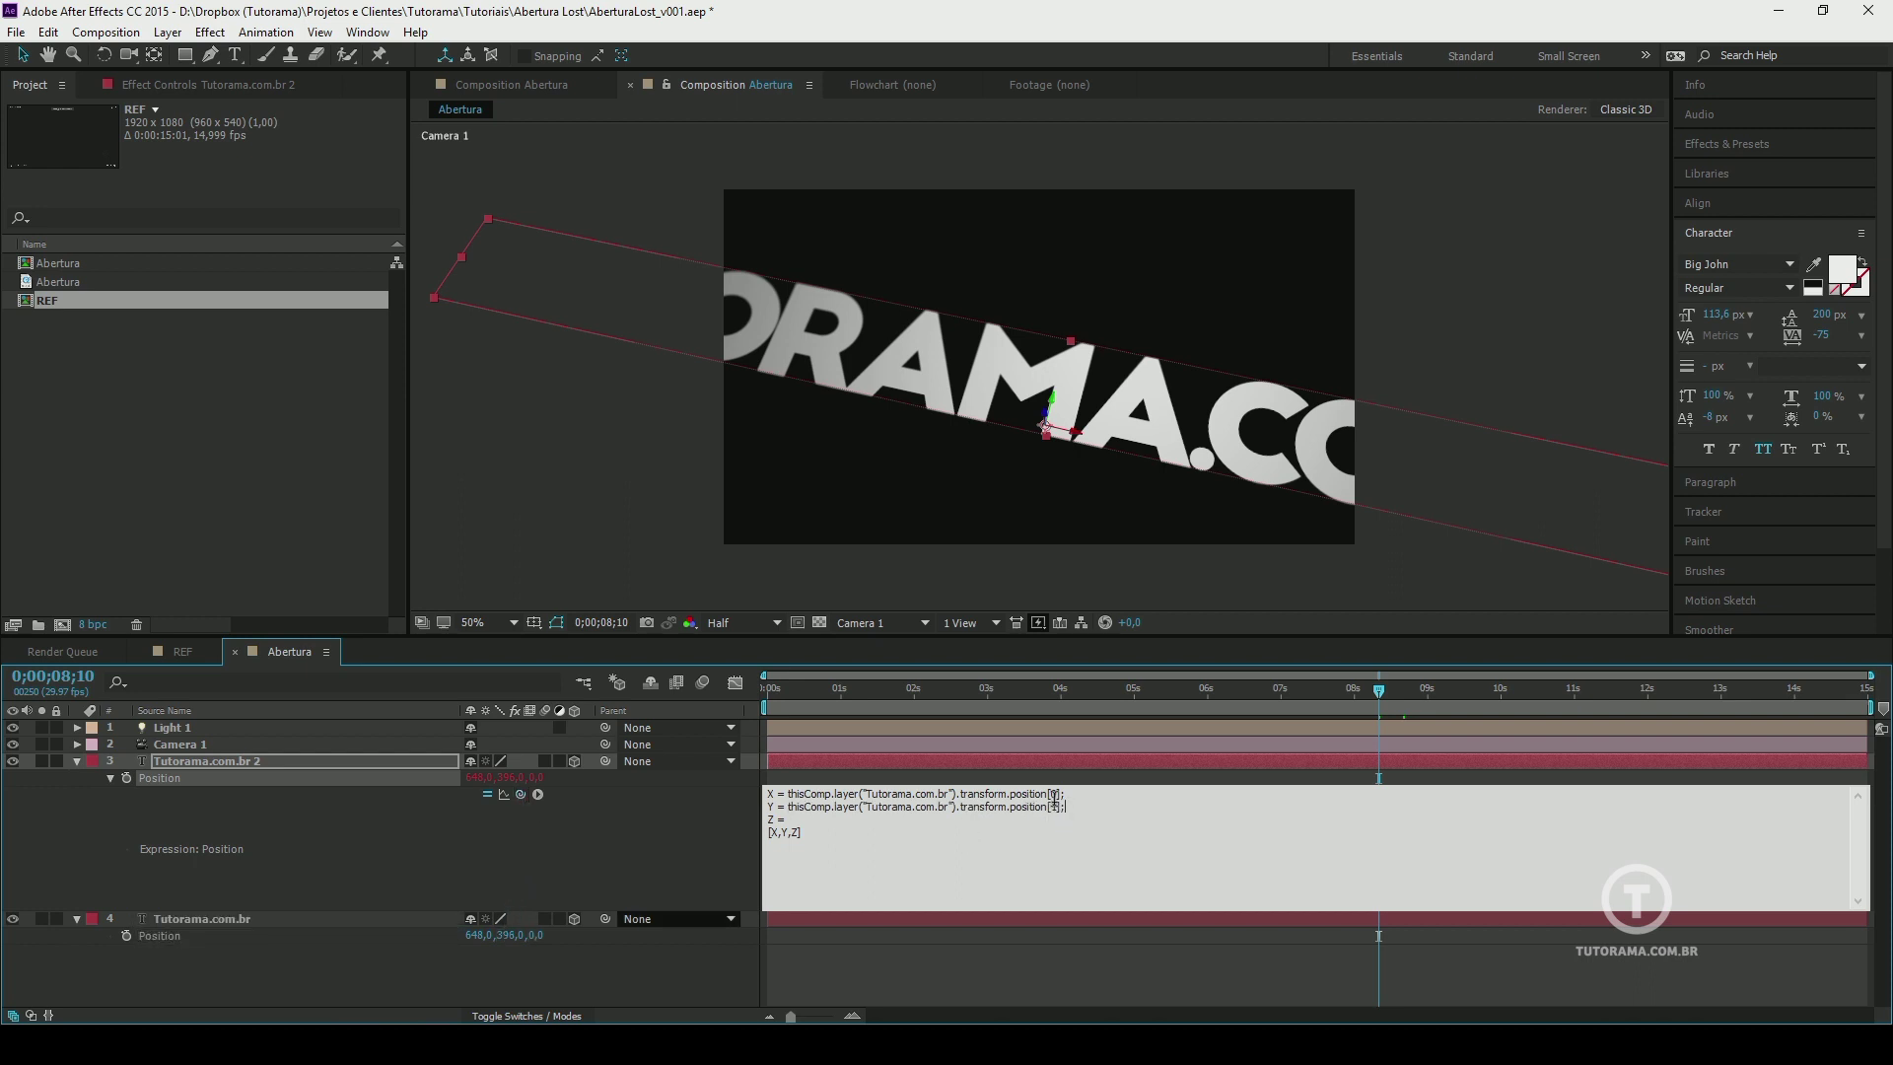
left_click(804, 818)
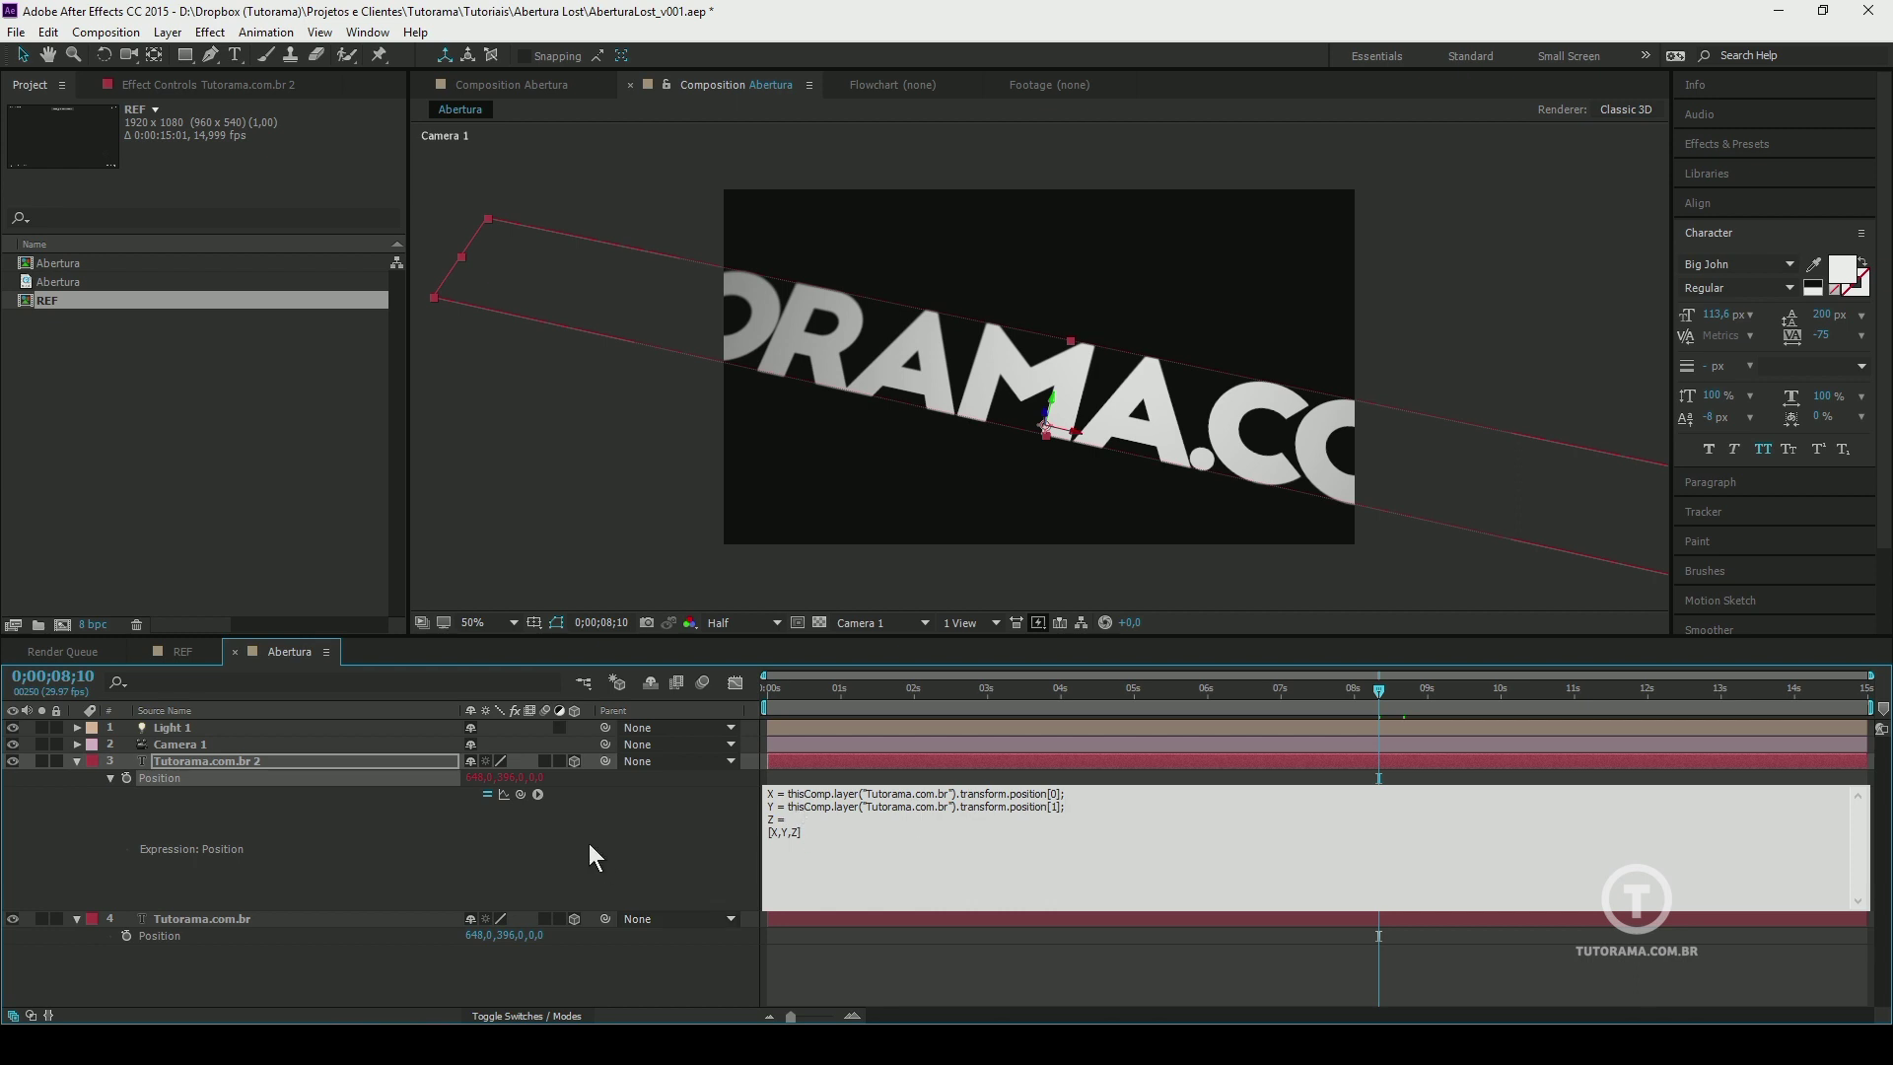
left_click_drag(521, 796, 538, 937)
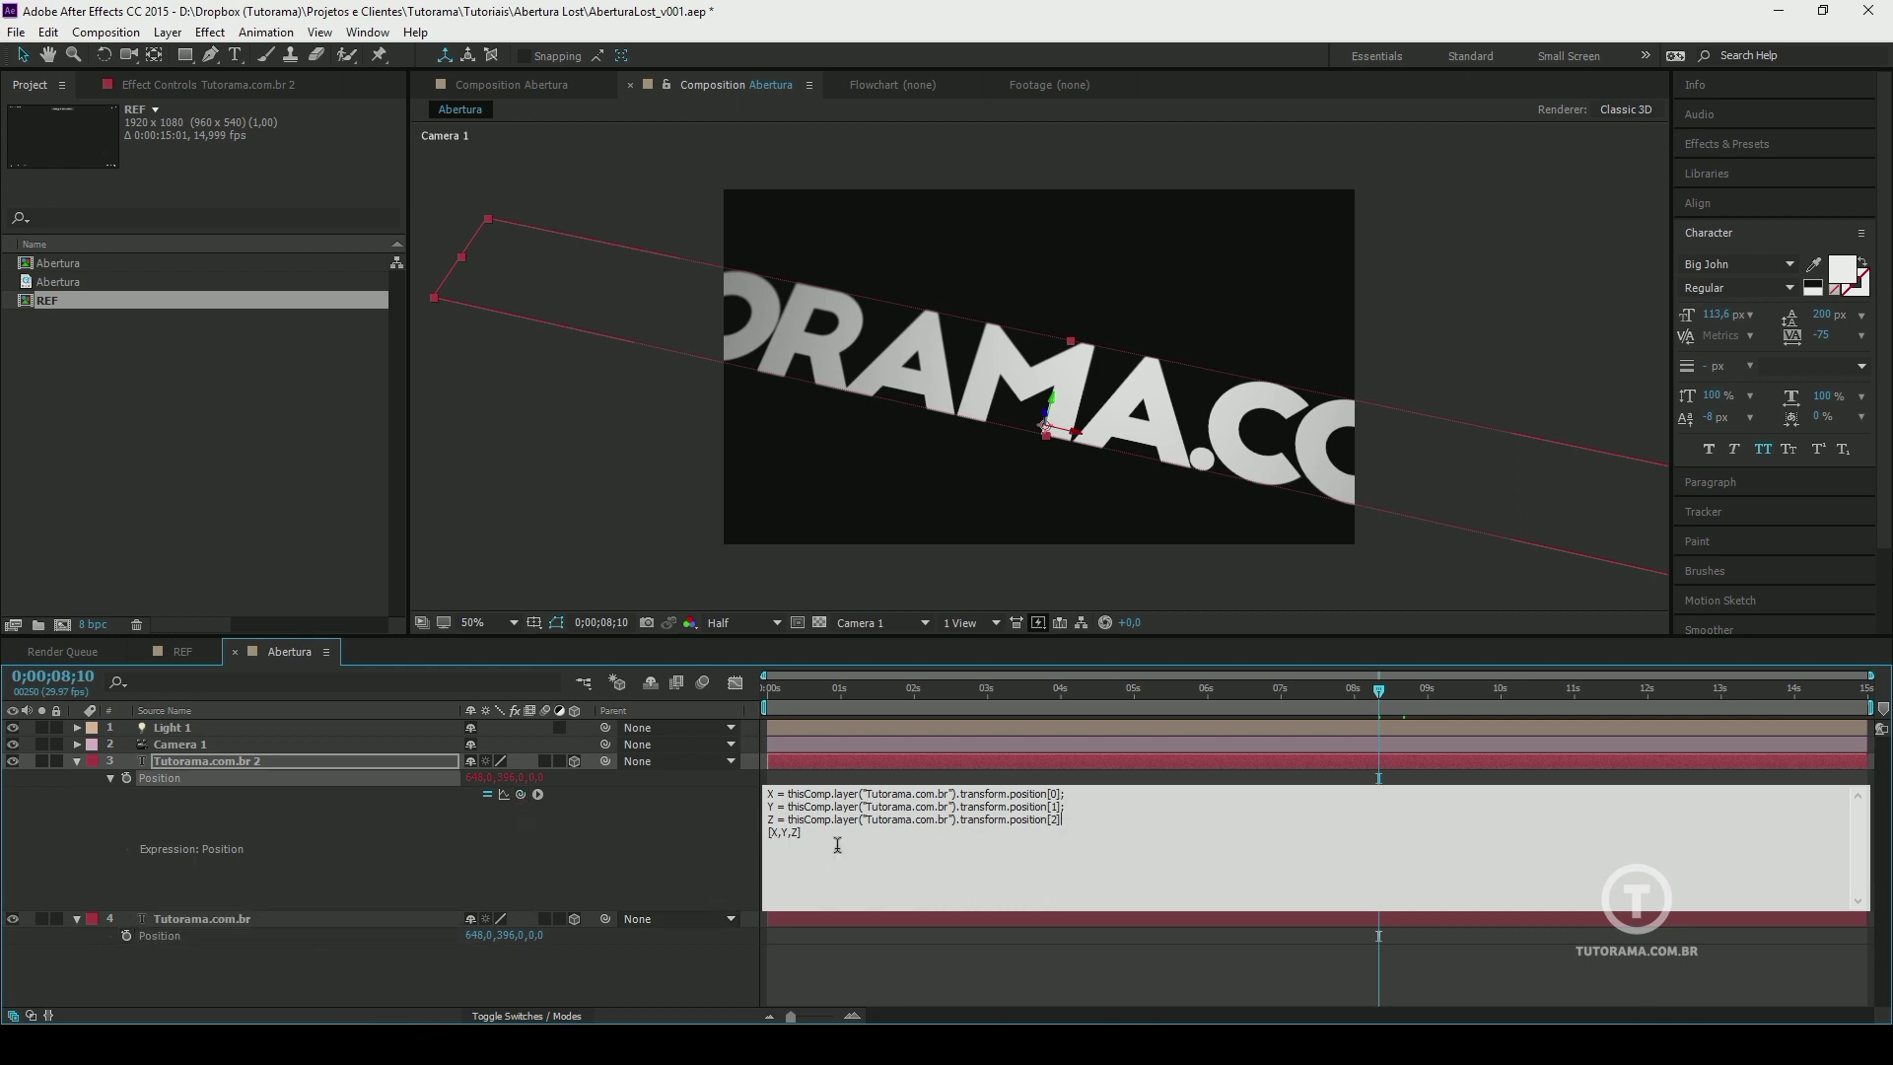
type(";")
Change the expression's output line to [X,Y,Z+index] and apply the expression
left_click(799, 845)
type("+index")
left_click(862, 964)
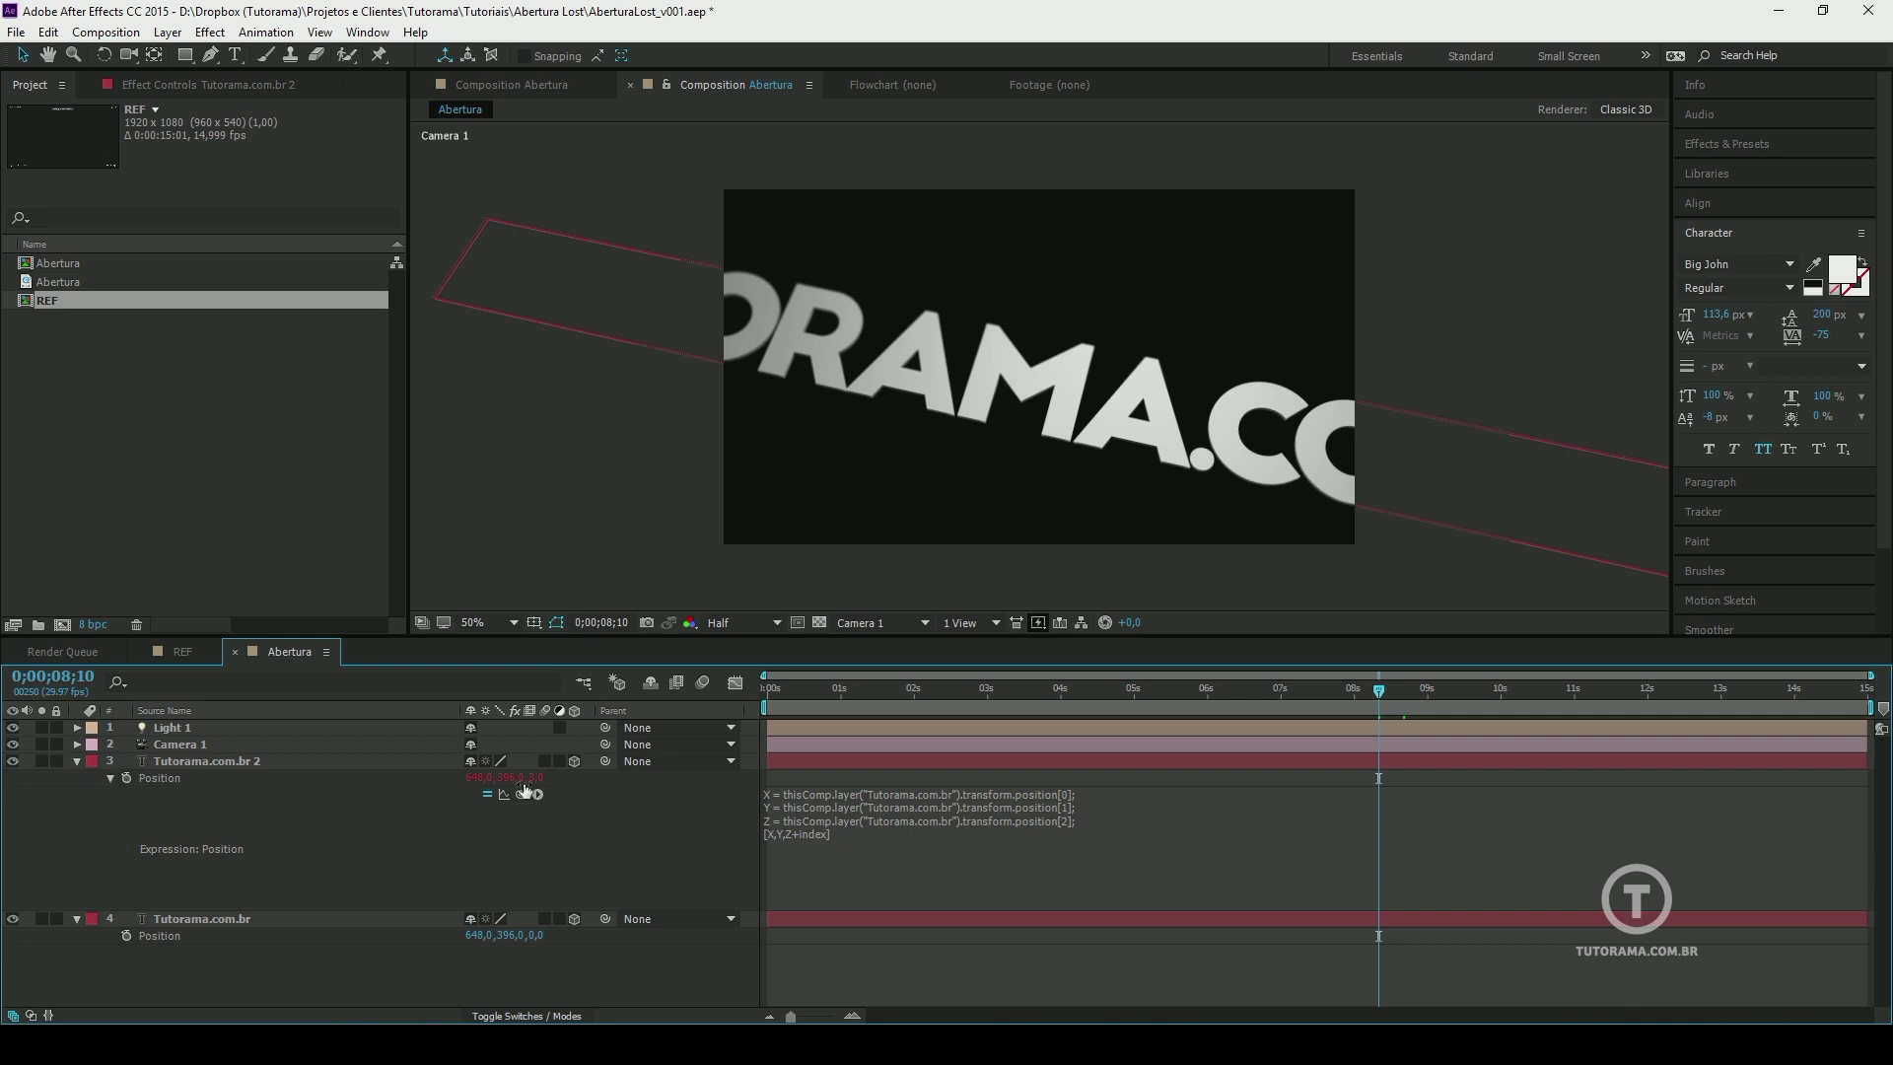
Duplicate the Tutorama.com.br 2 layer with its expression and show the copy's Position property
left_click(279, 766)
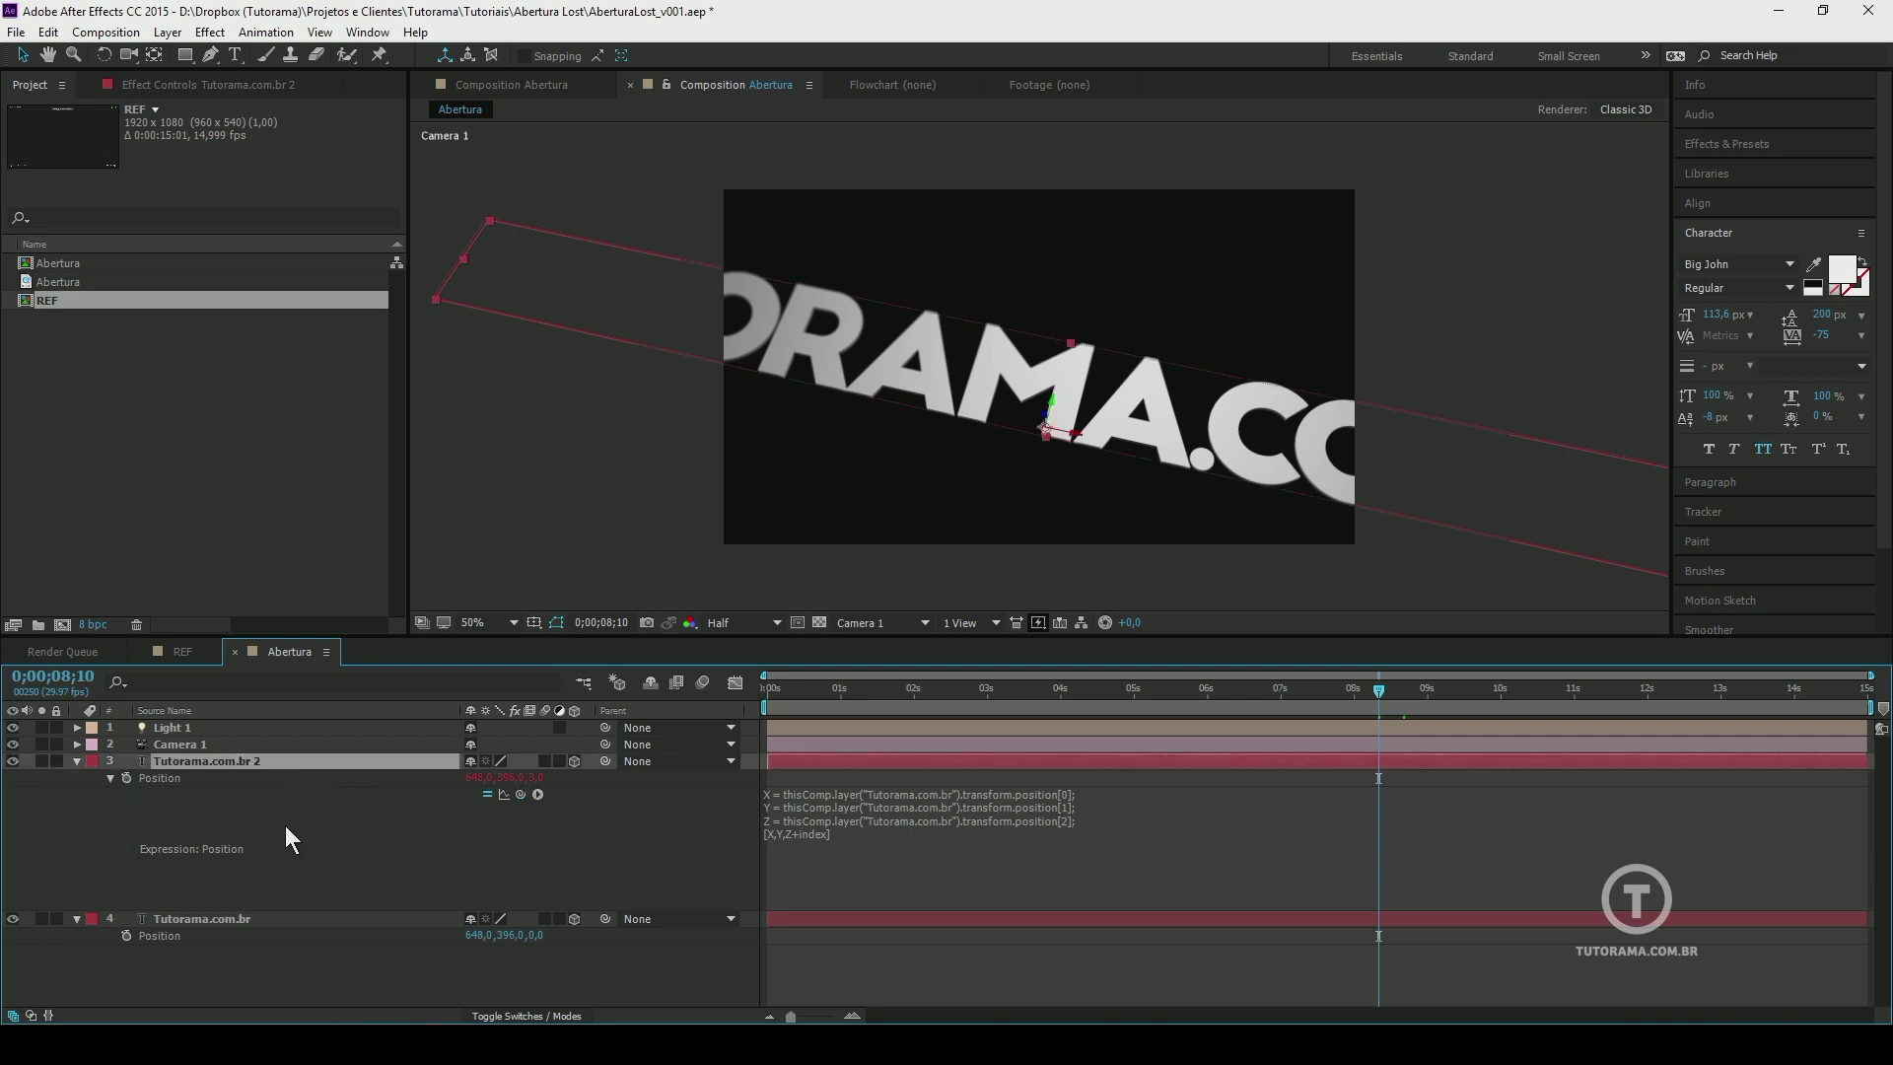
key("ctrl+d")
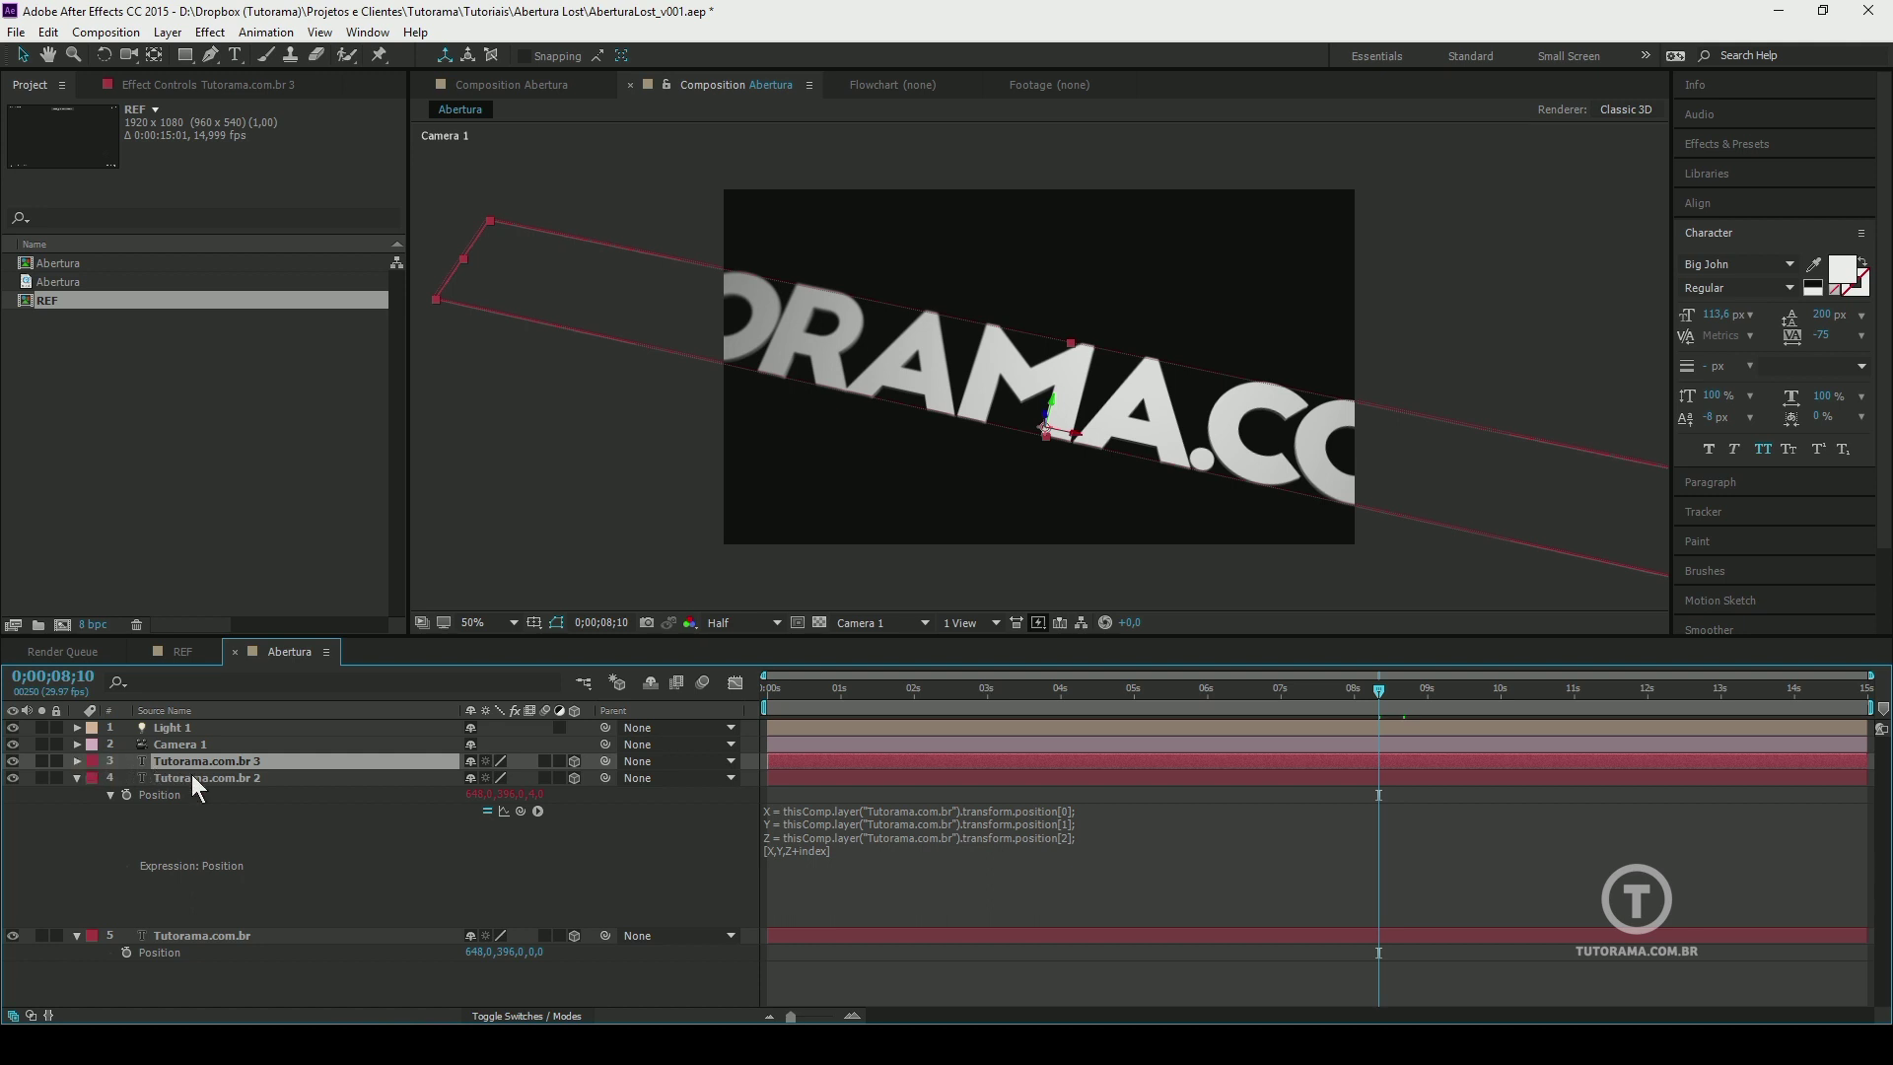
key("p")
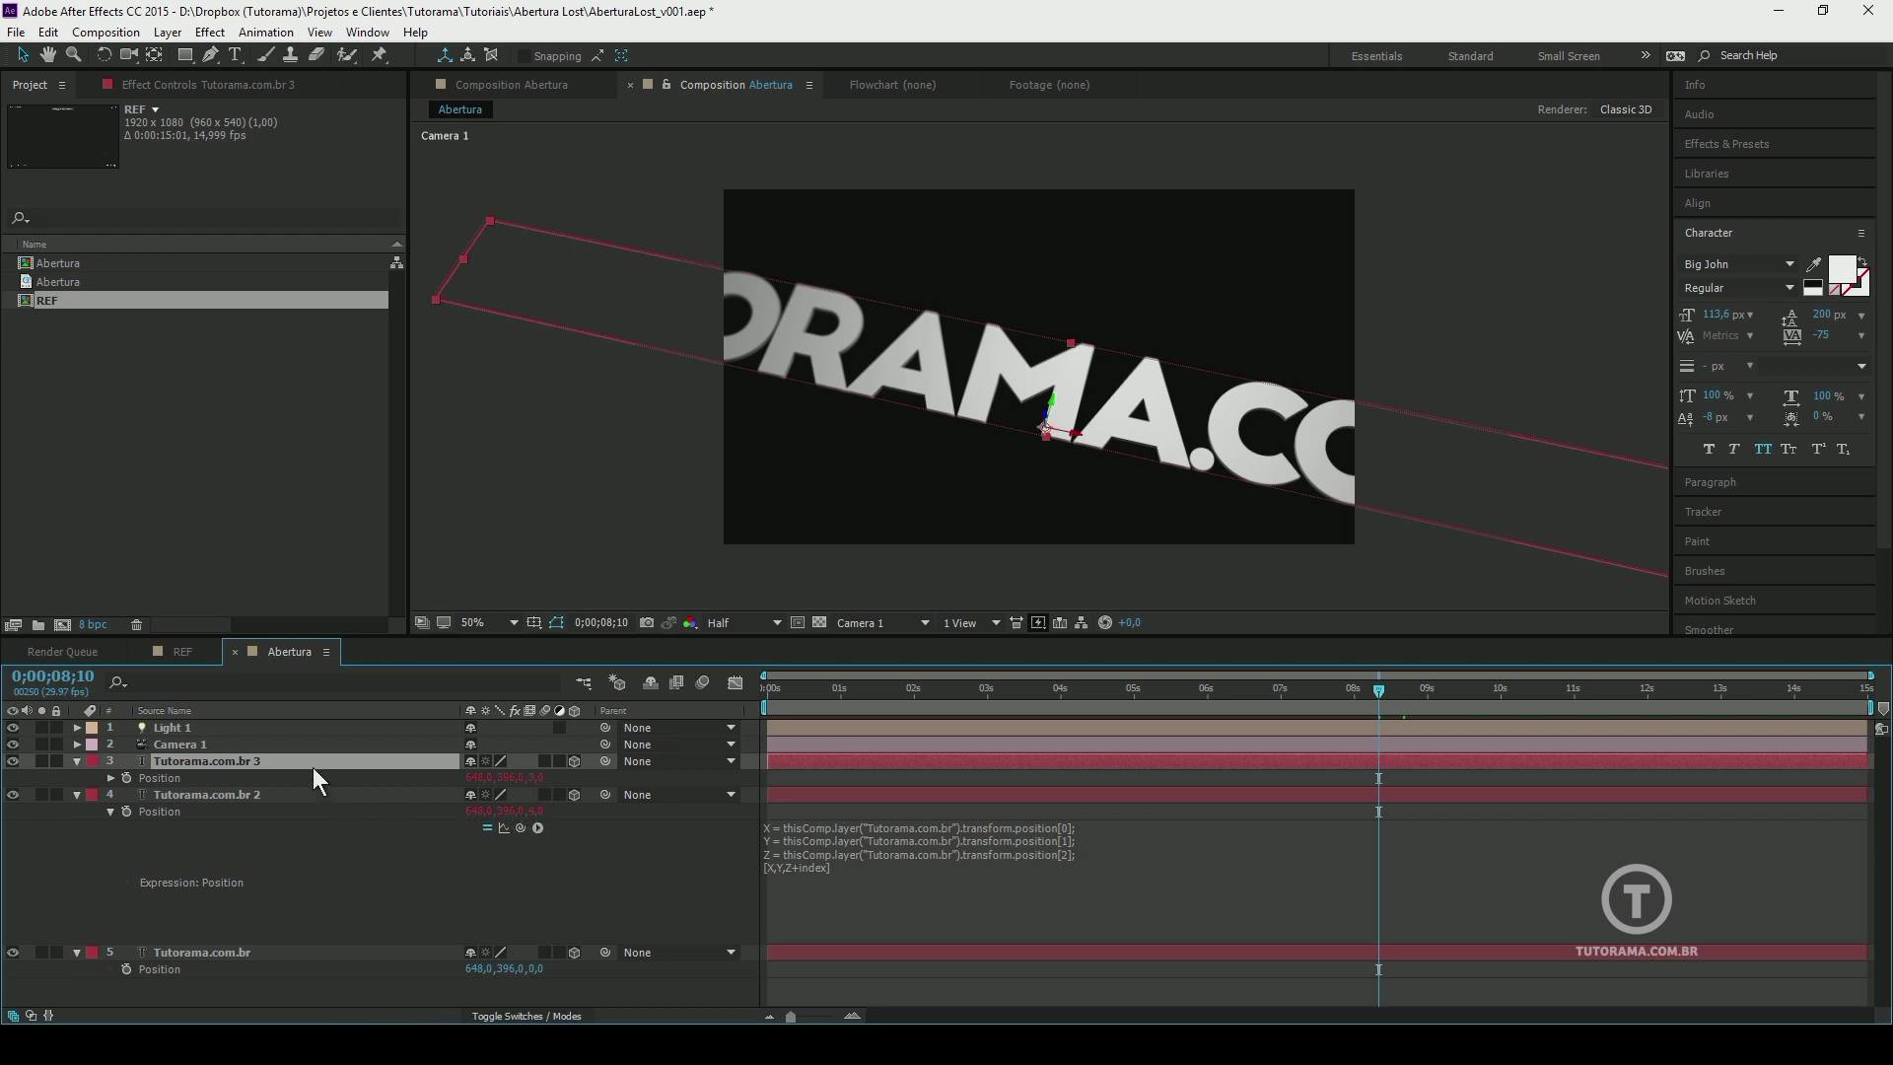
Duplicate the expression-driven text layer repeatedly until the composition holds 24 stacked Tutorama.com.br text layers
key("ctrl+d")
key("ctrl+d")
key("ctrl+d")
key("ctrl+d")
key("ctrl+d")
key("ctrl+d")
key("ctrl+d")
key("ctrl+d")
key("ctrl+d")
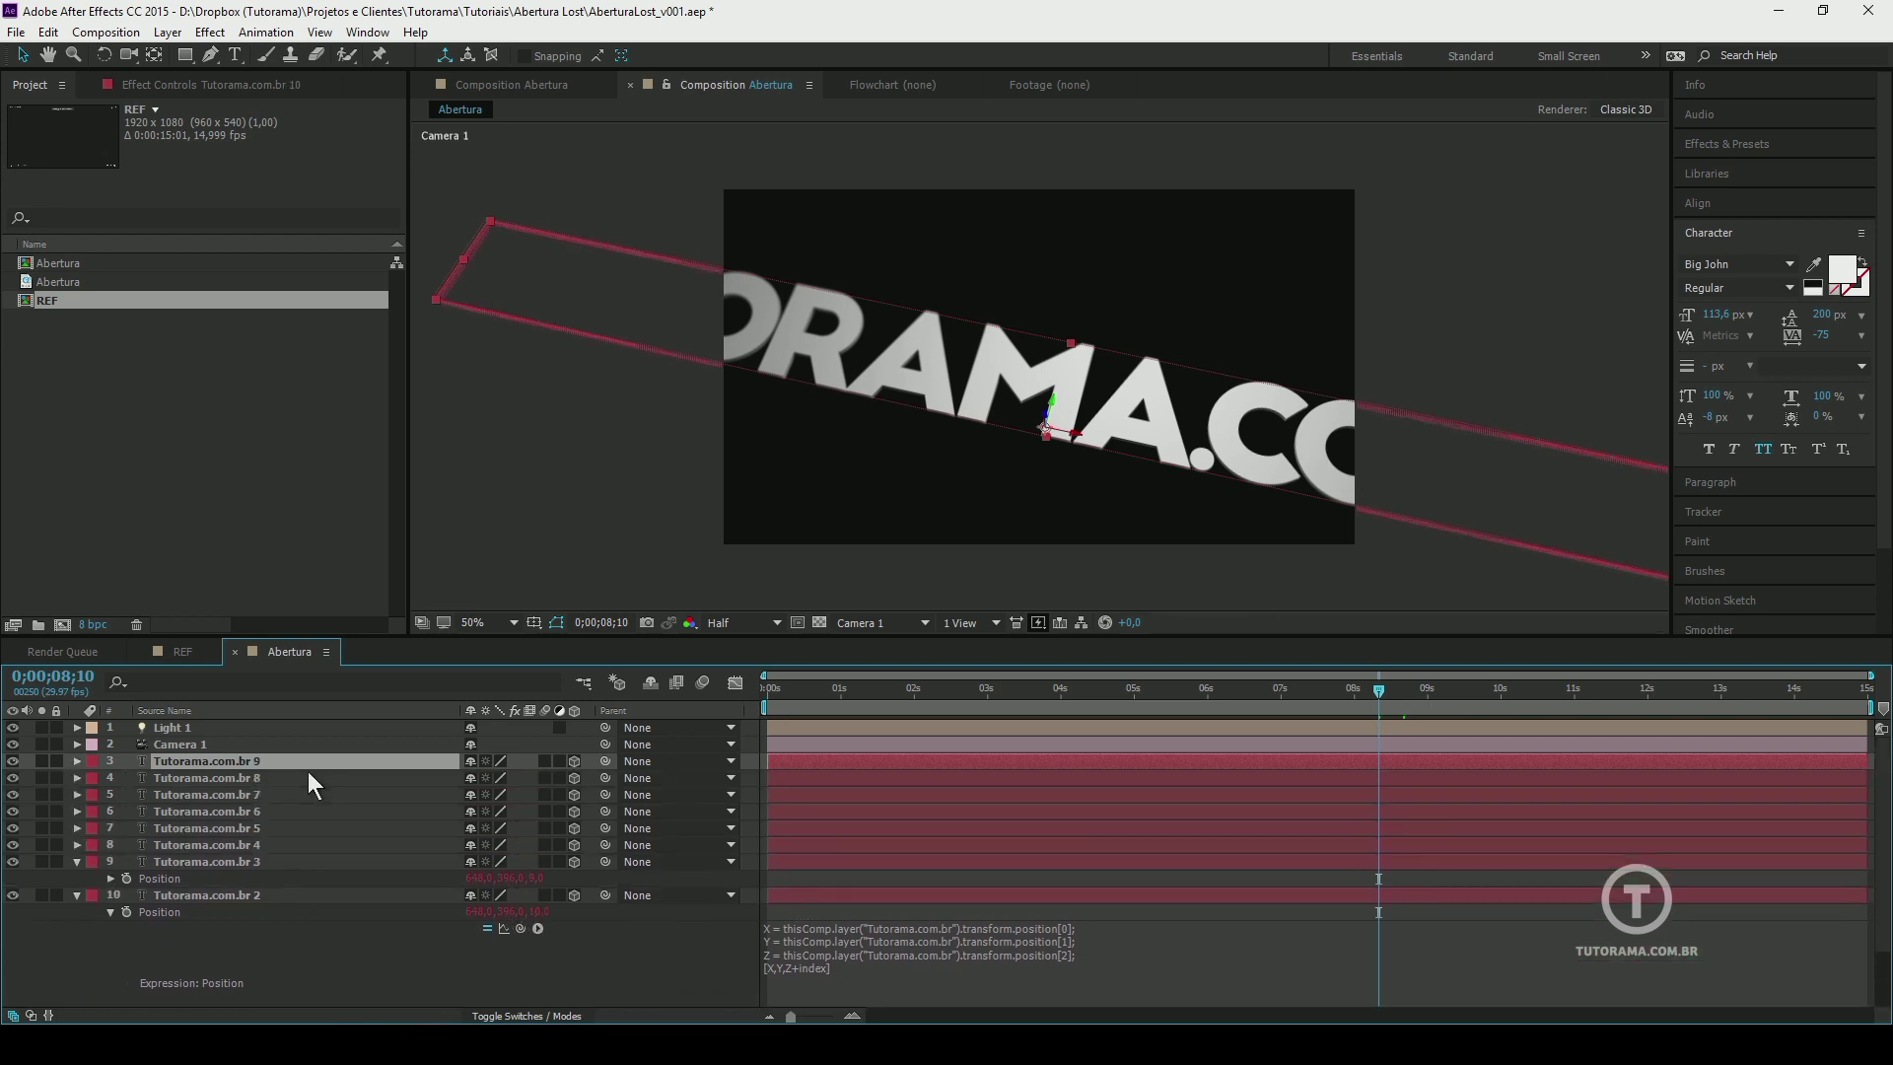
key("ctrl+d")
key("ctrl+d")
key("ctrl+d")
key("ctrl+d")
key("ctrl+d")
key("ctrl+d")
key("ctrl+d")
key("ctrl+d")
key("ctrl+d")
key("ctrl+d")
key("ctrl+d")
key("ctrl+d")
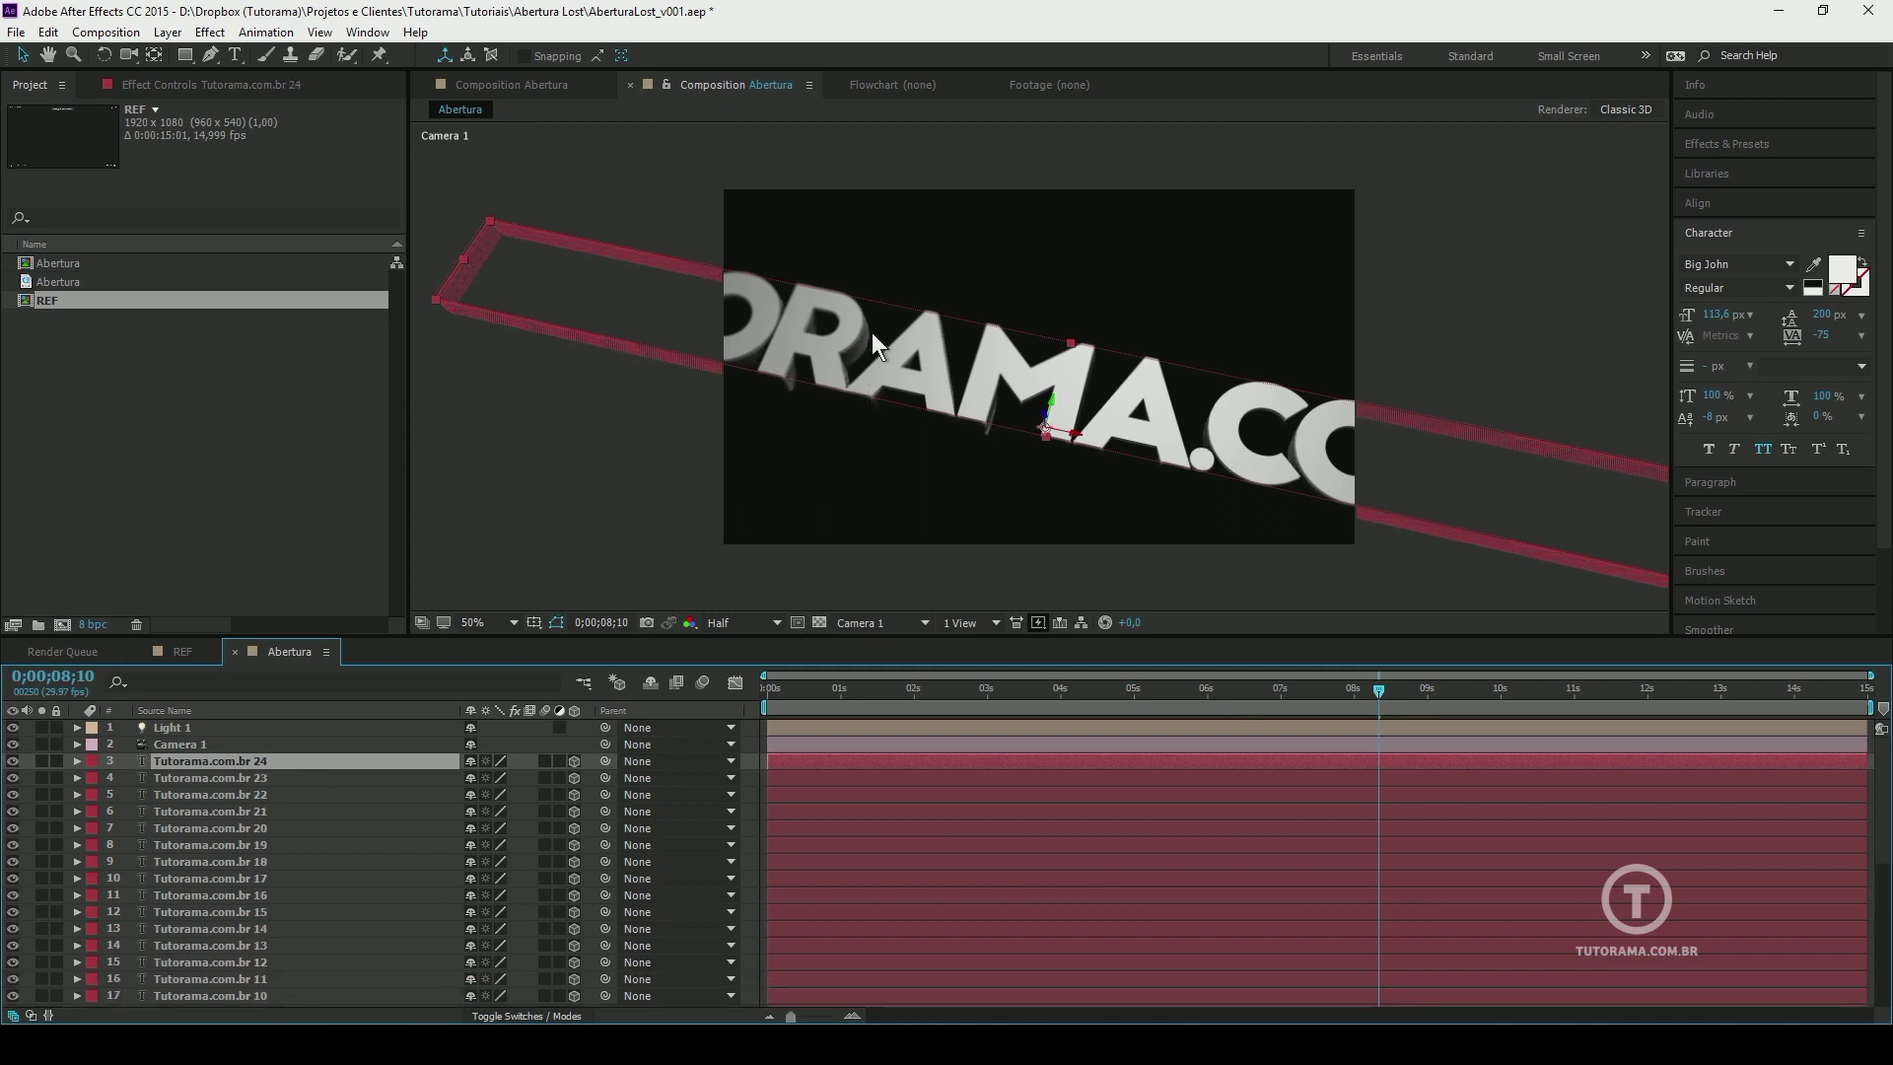
Collapse the open properties of the Tutorama.com.br 3, Tutorama.com.br 2 and original Tutorama.com.br layers
scroll(275, 891, "down", 10)
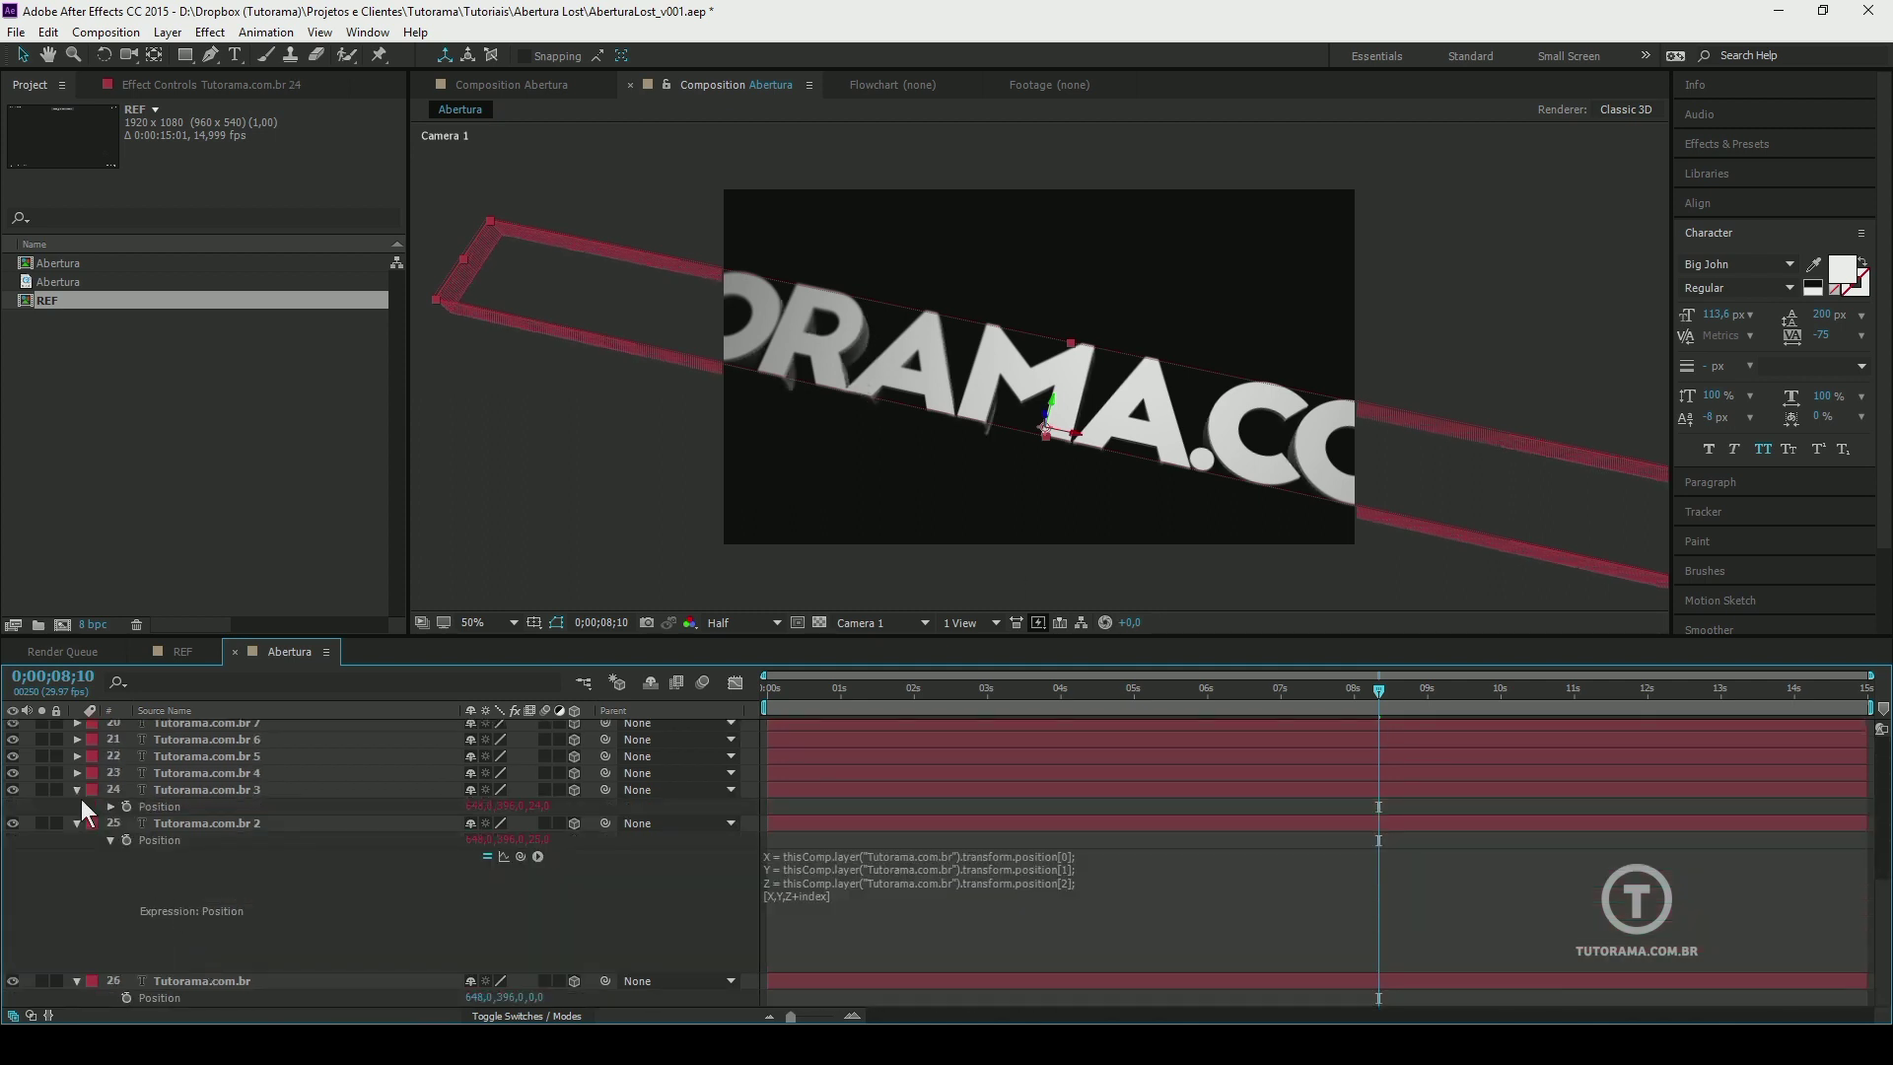
left_click(76, 791)
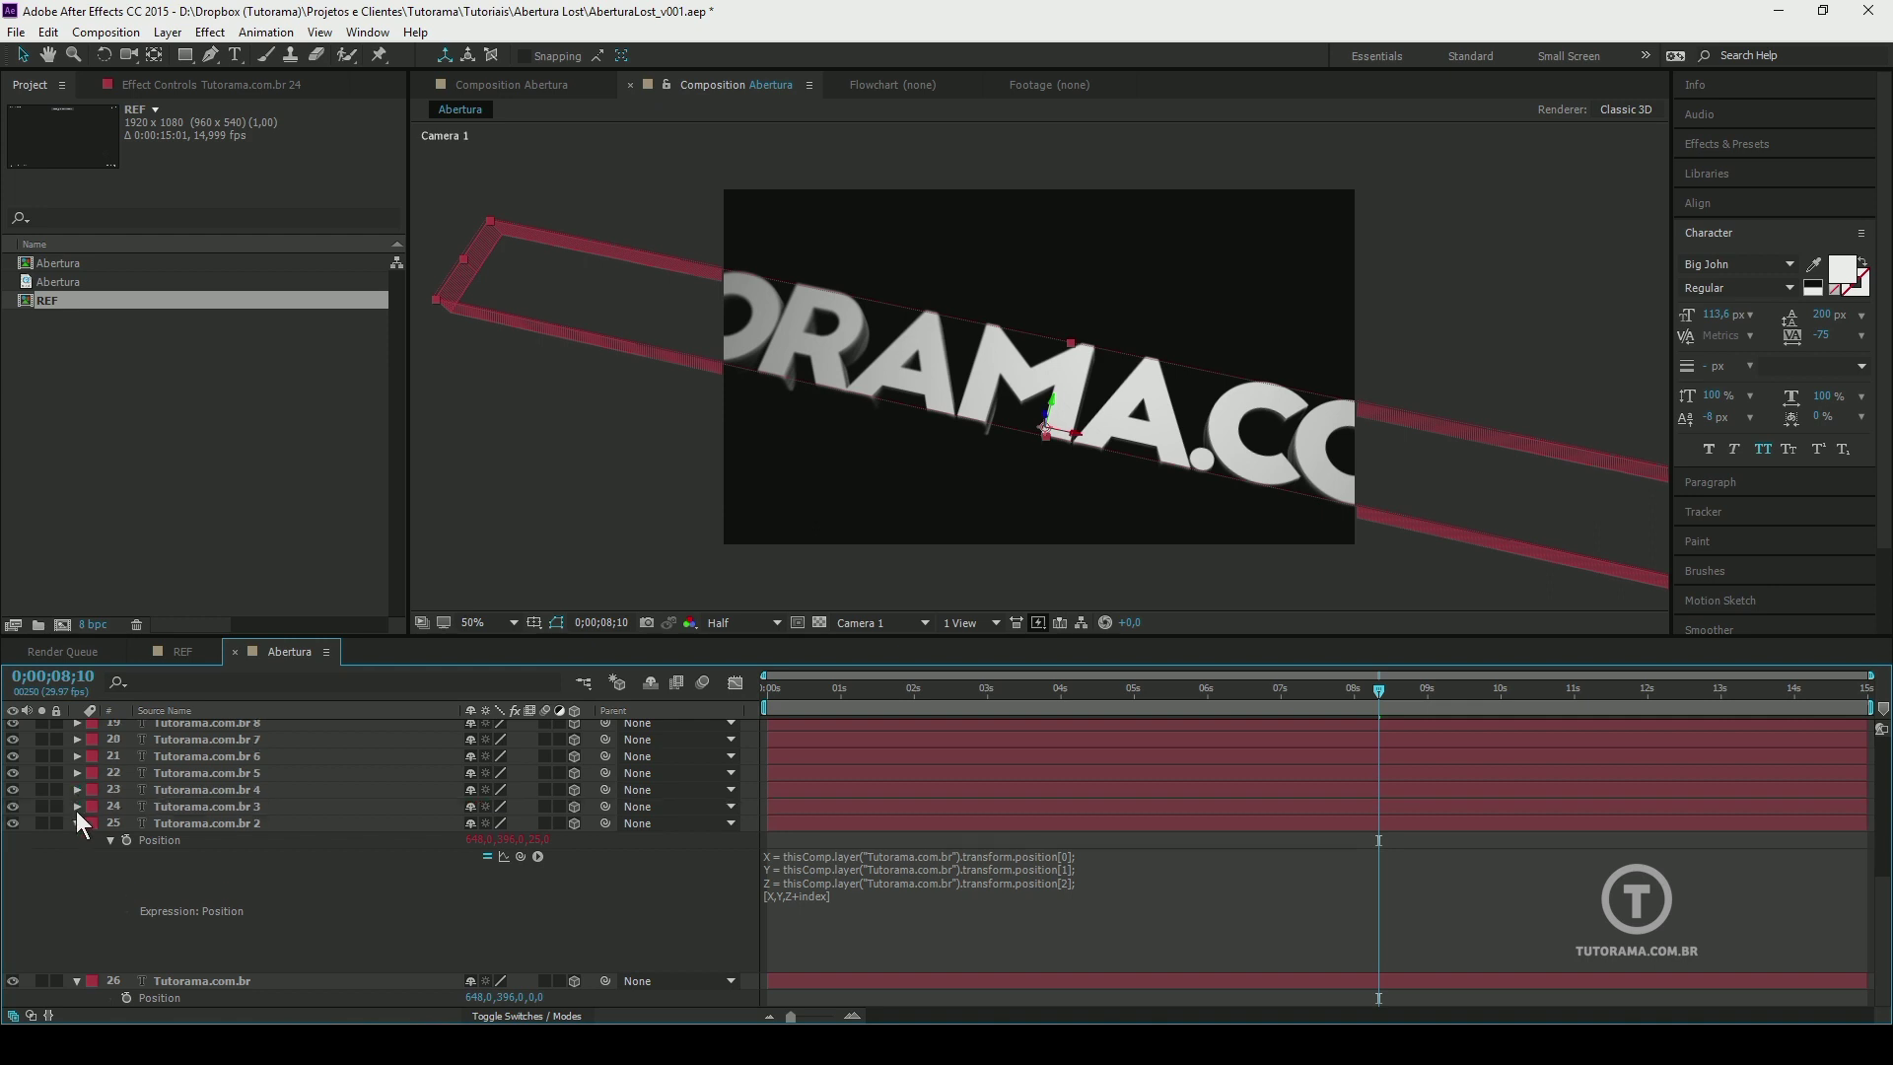
left_click(77, 824)
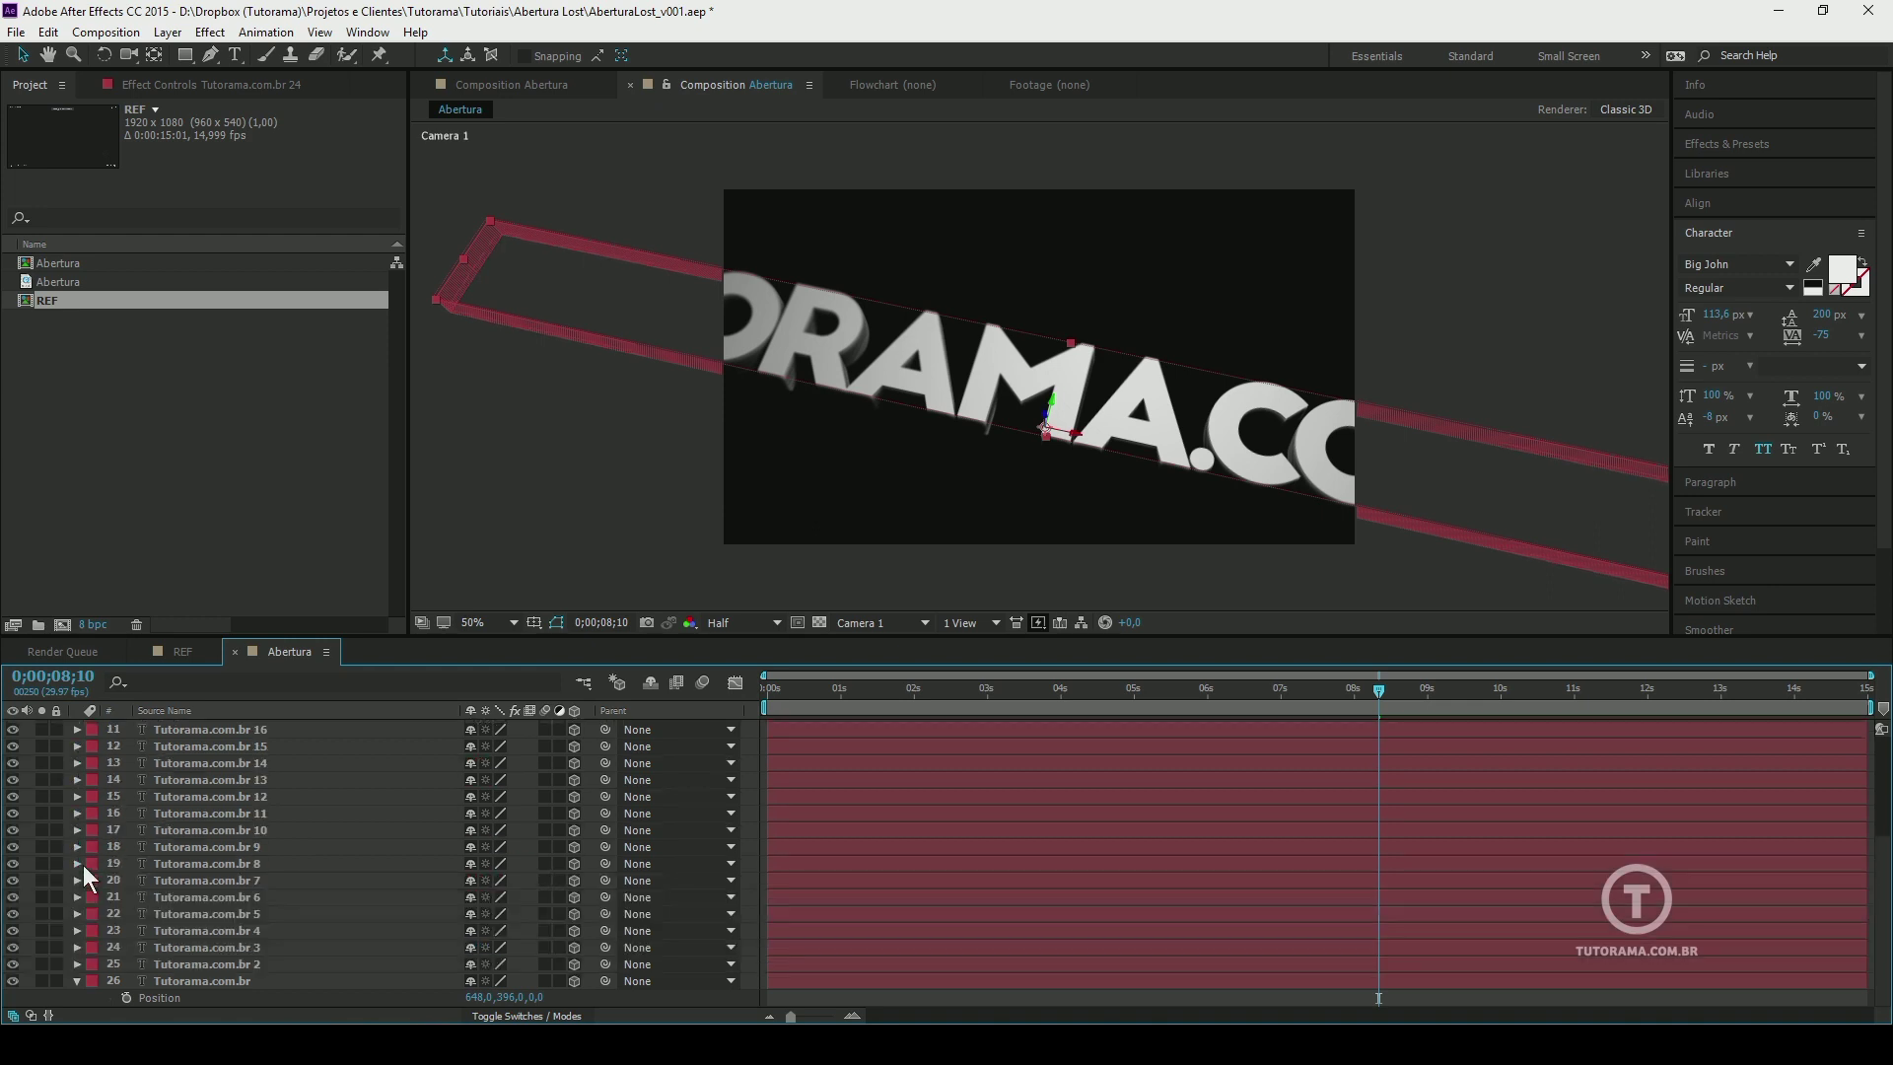
left_click(77, 981)
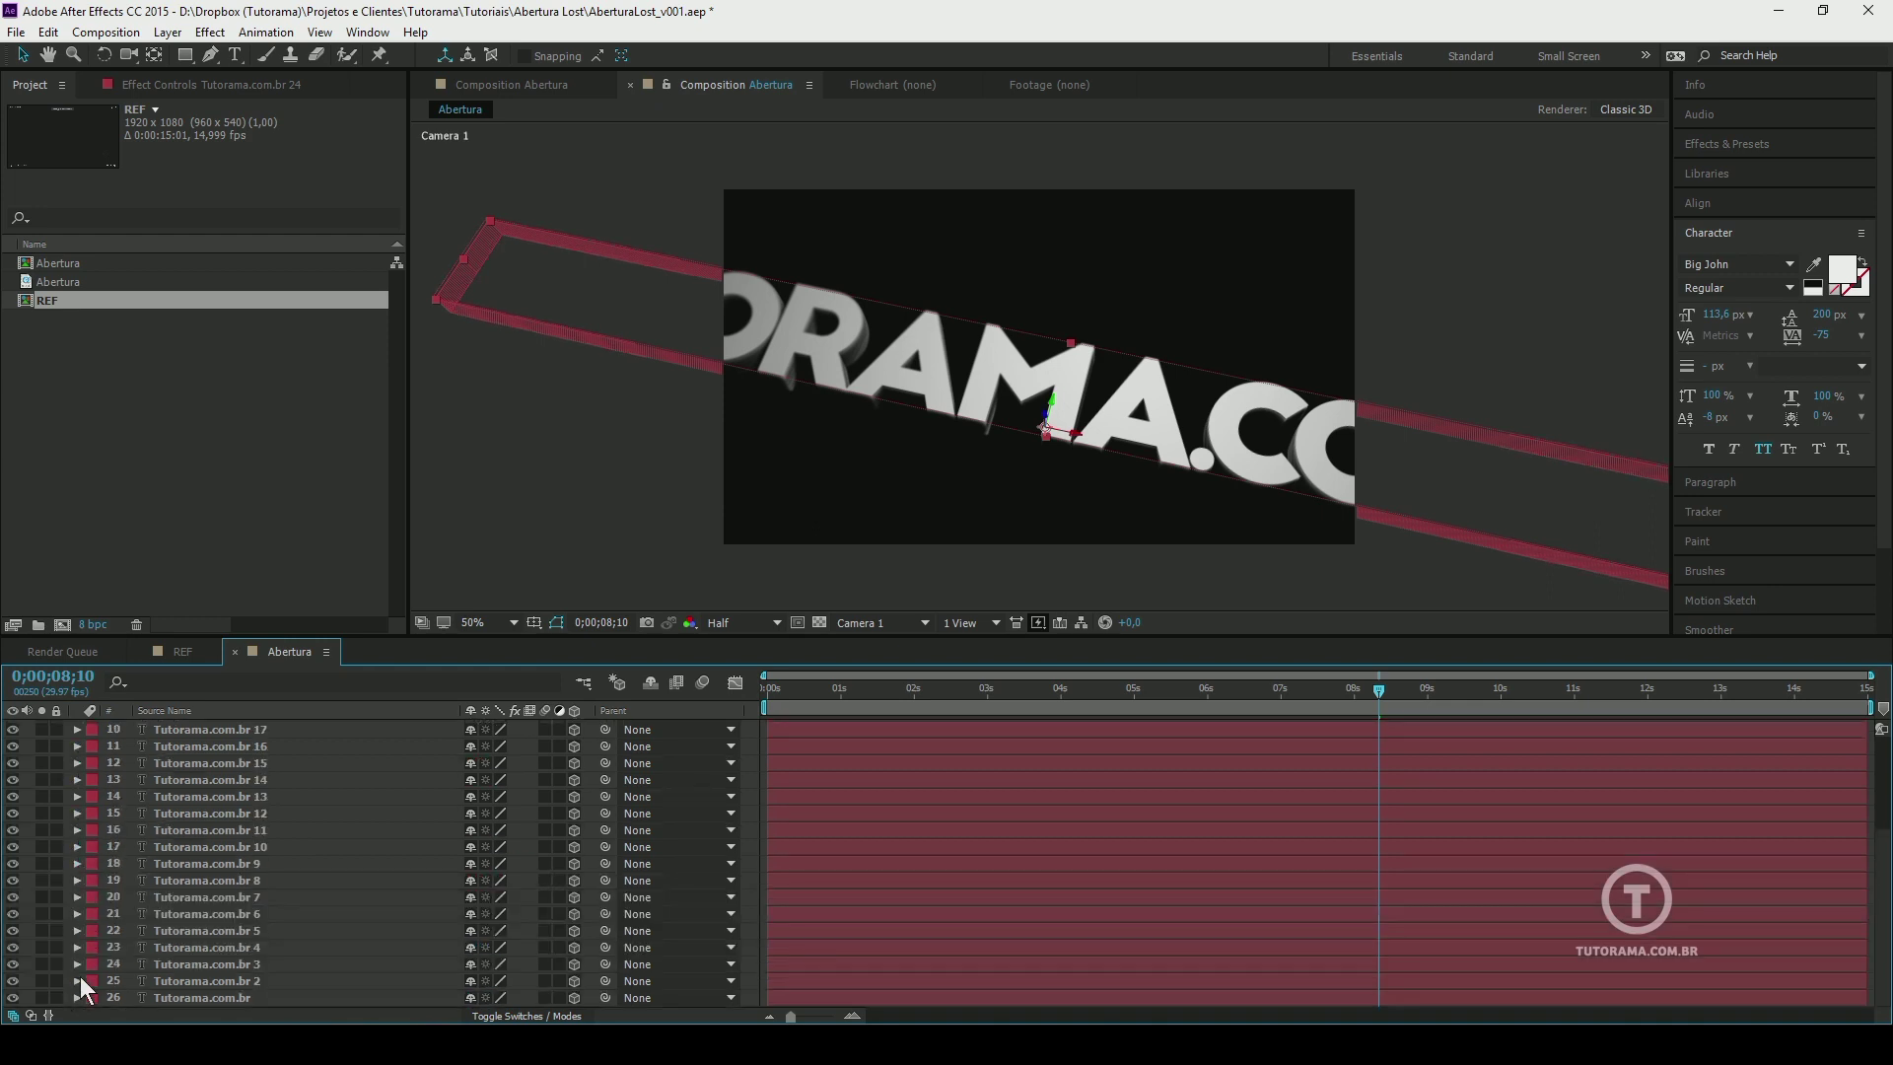
Check the stacked text's depth at several times between about 7 and 10 seconds and save the project
left_click(1317, 700)
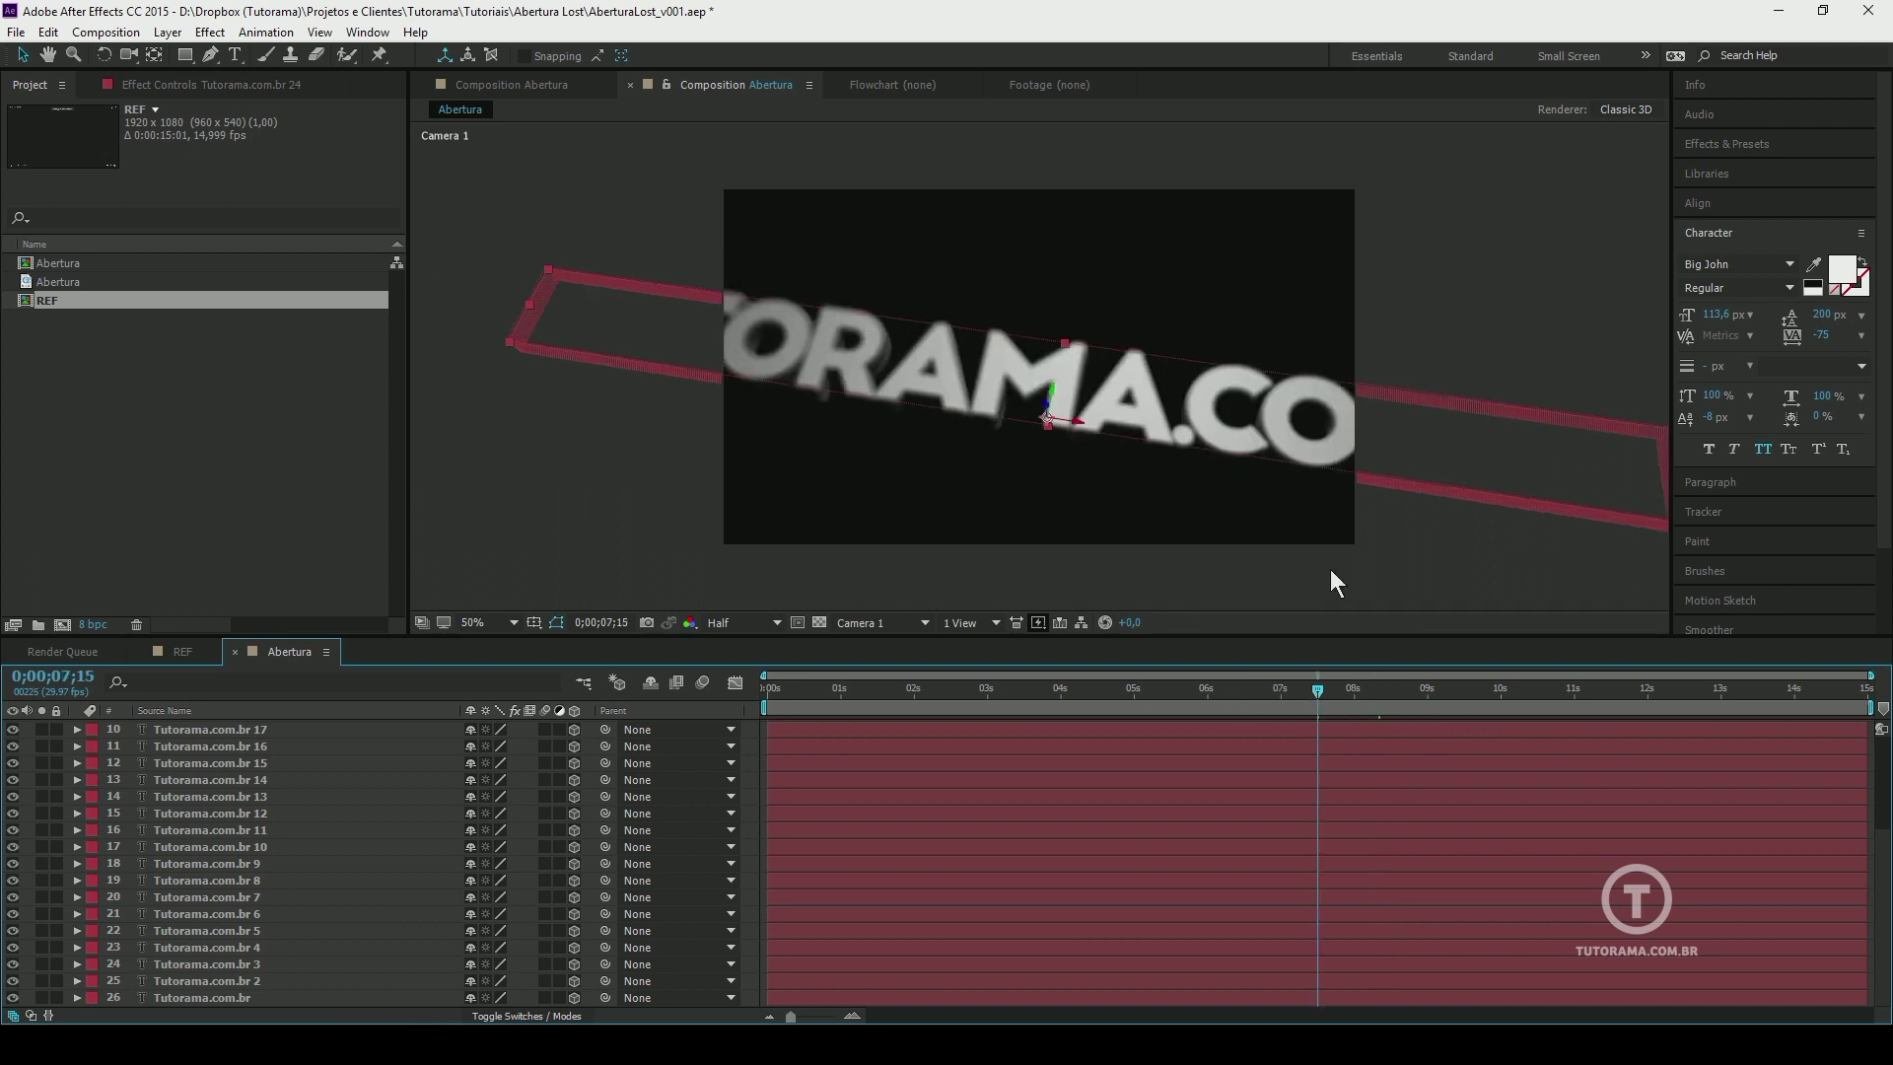
left_click(1481, 693)
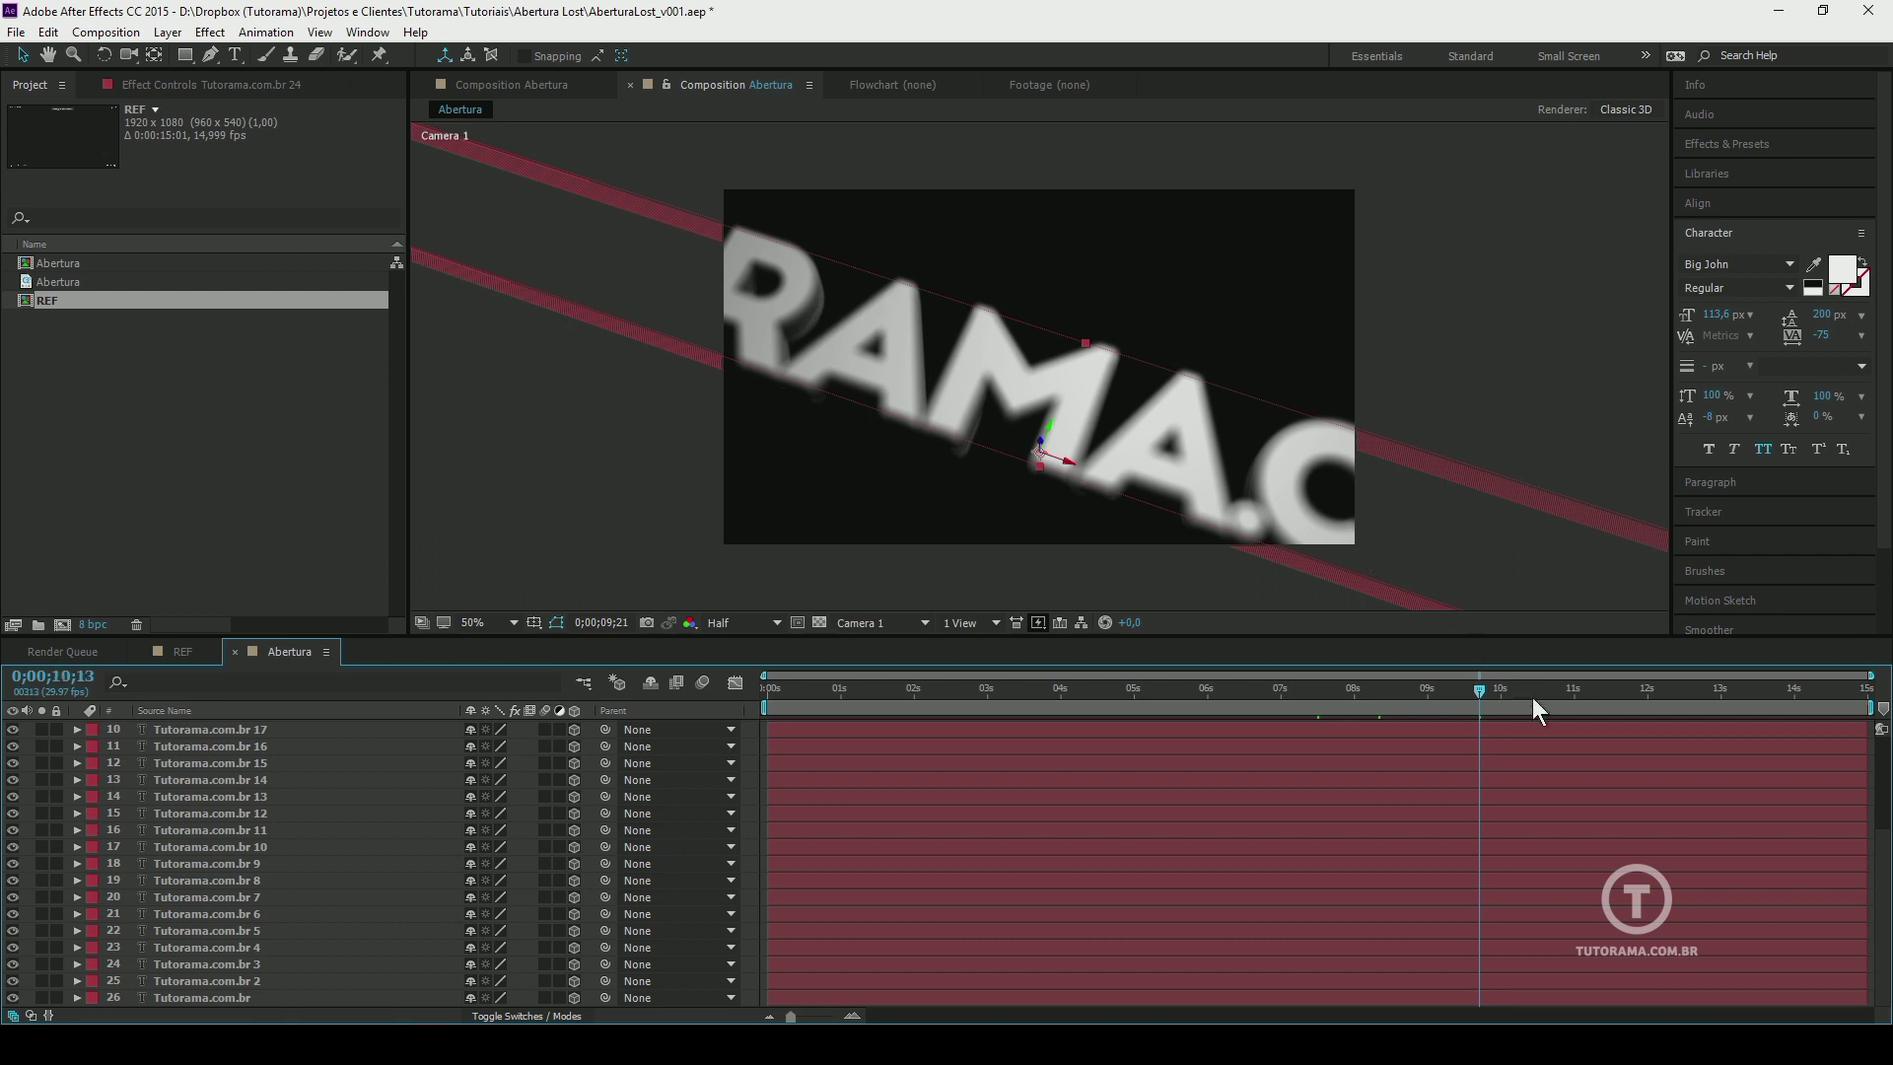
left_click(1286, 691)
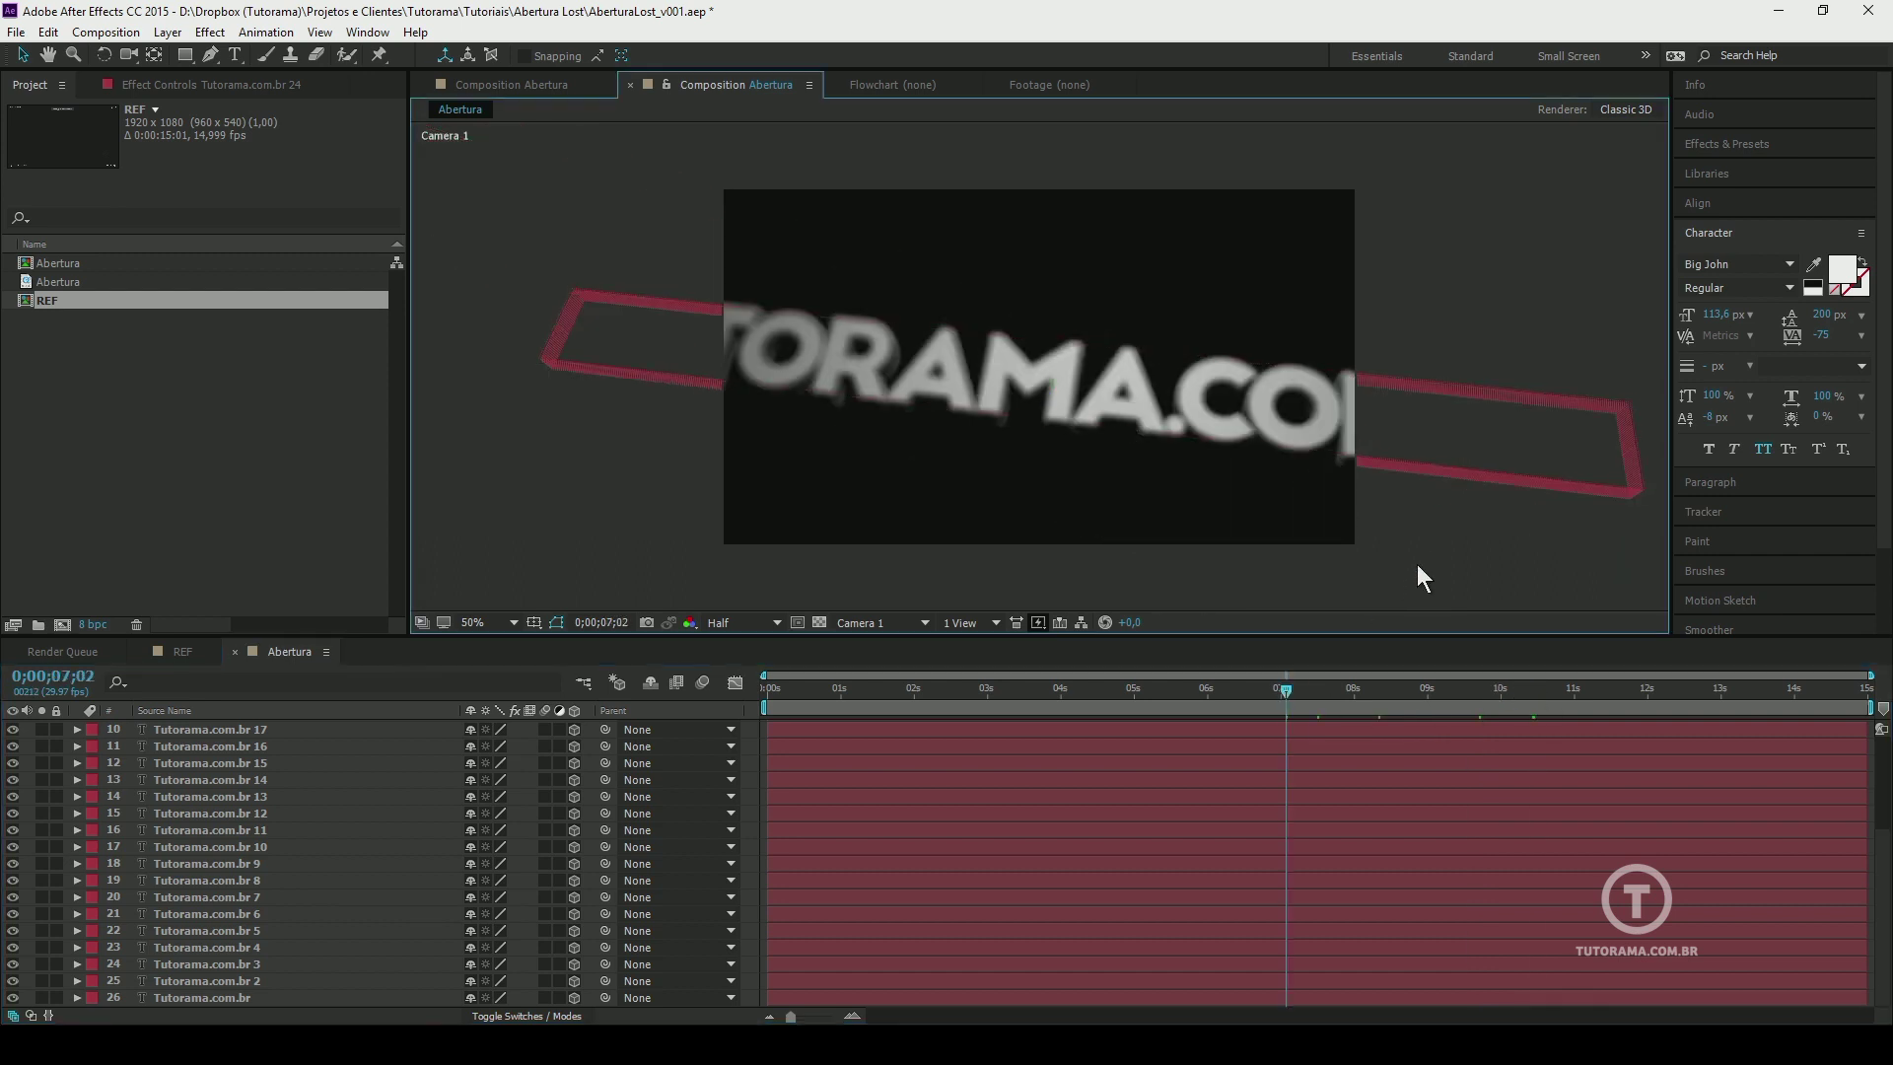
key("ctrl+s")
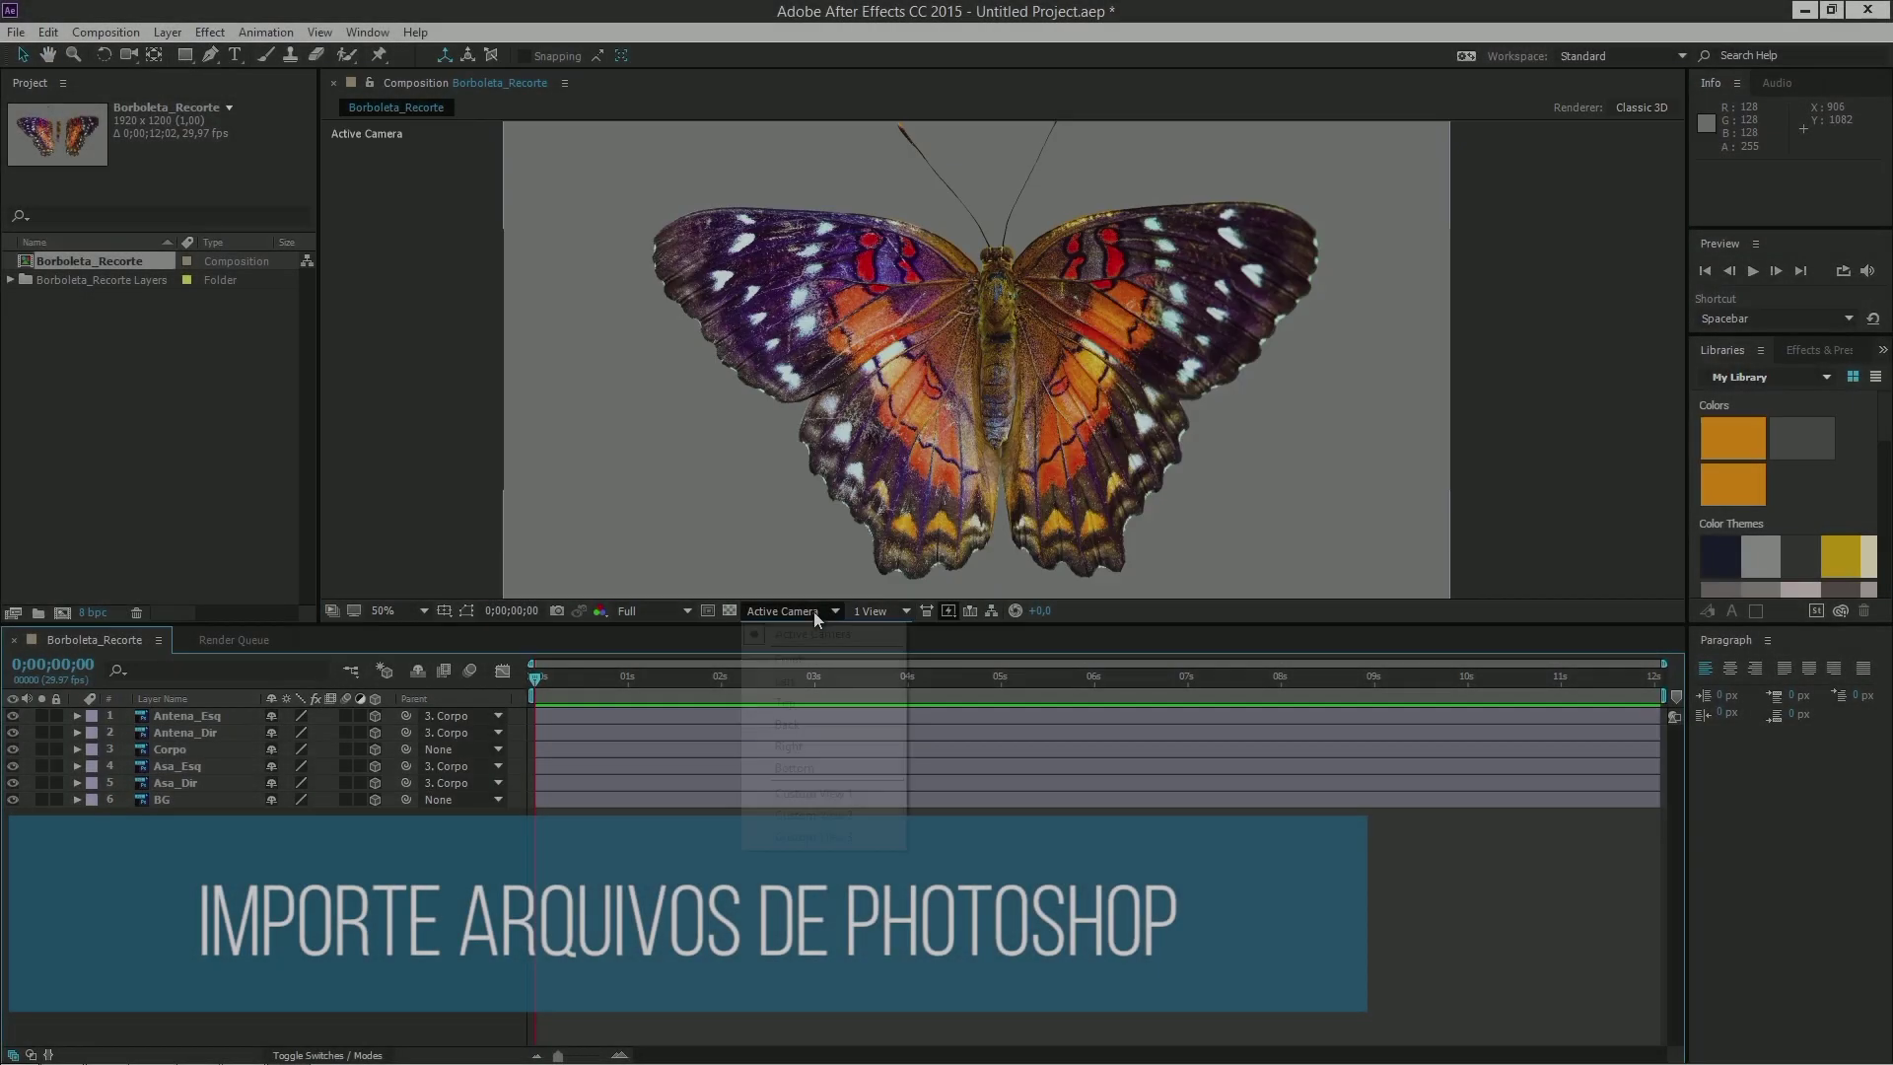
left_click(811, 793)
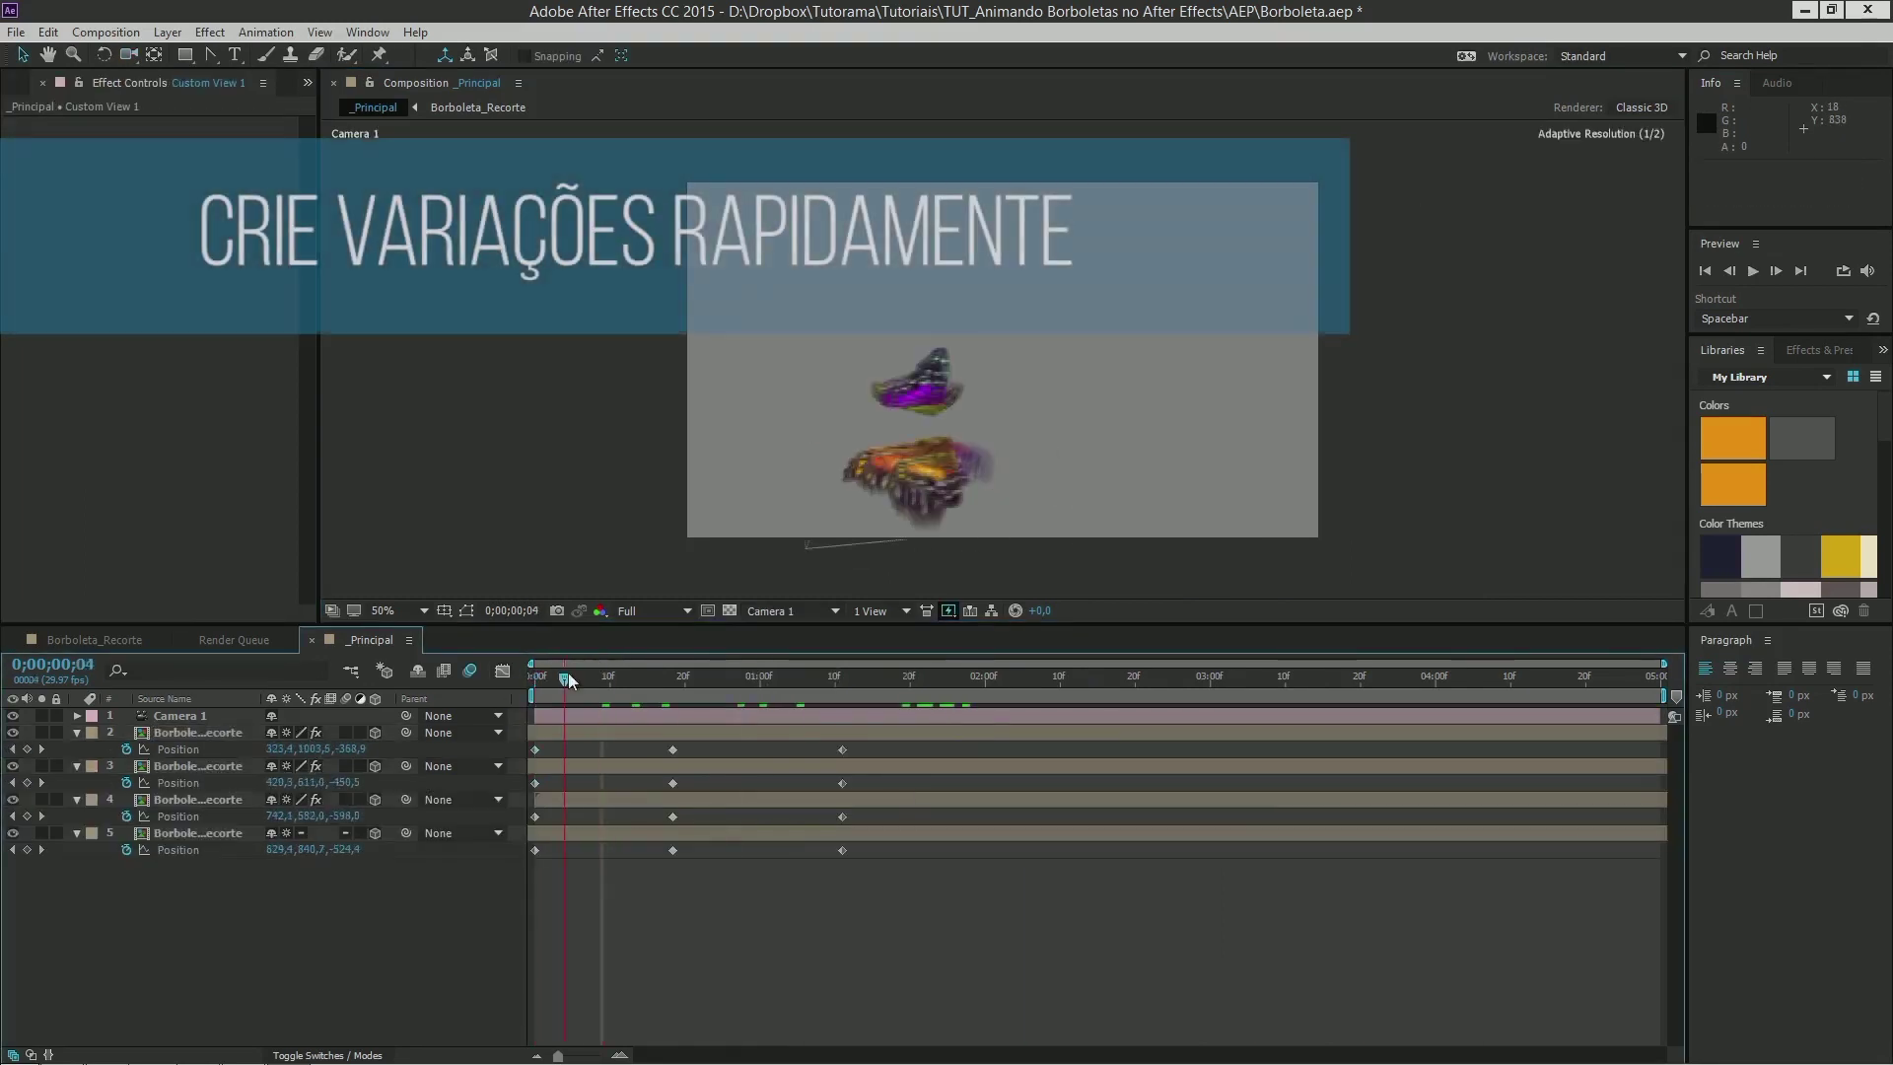
left_click_drag(565, 678, 537, 680)
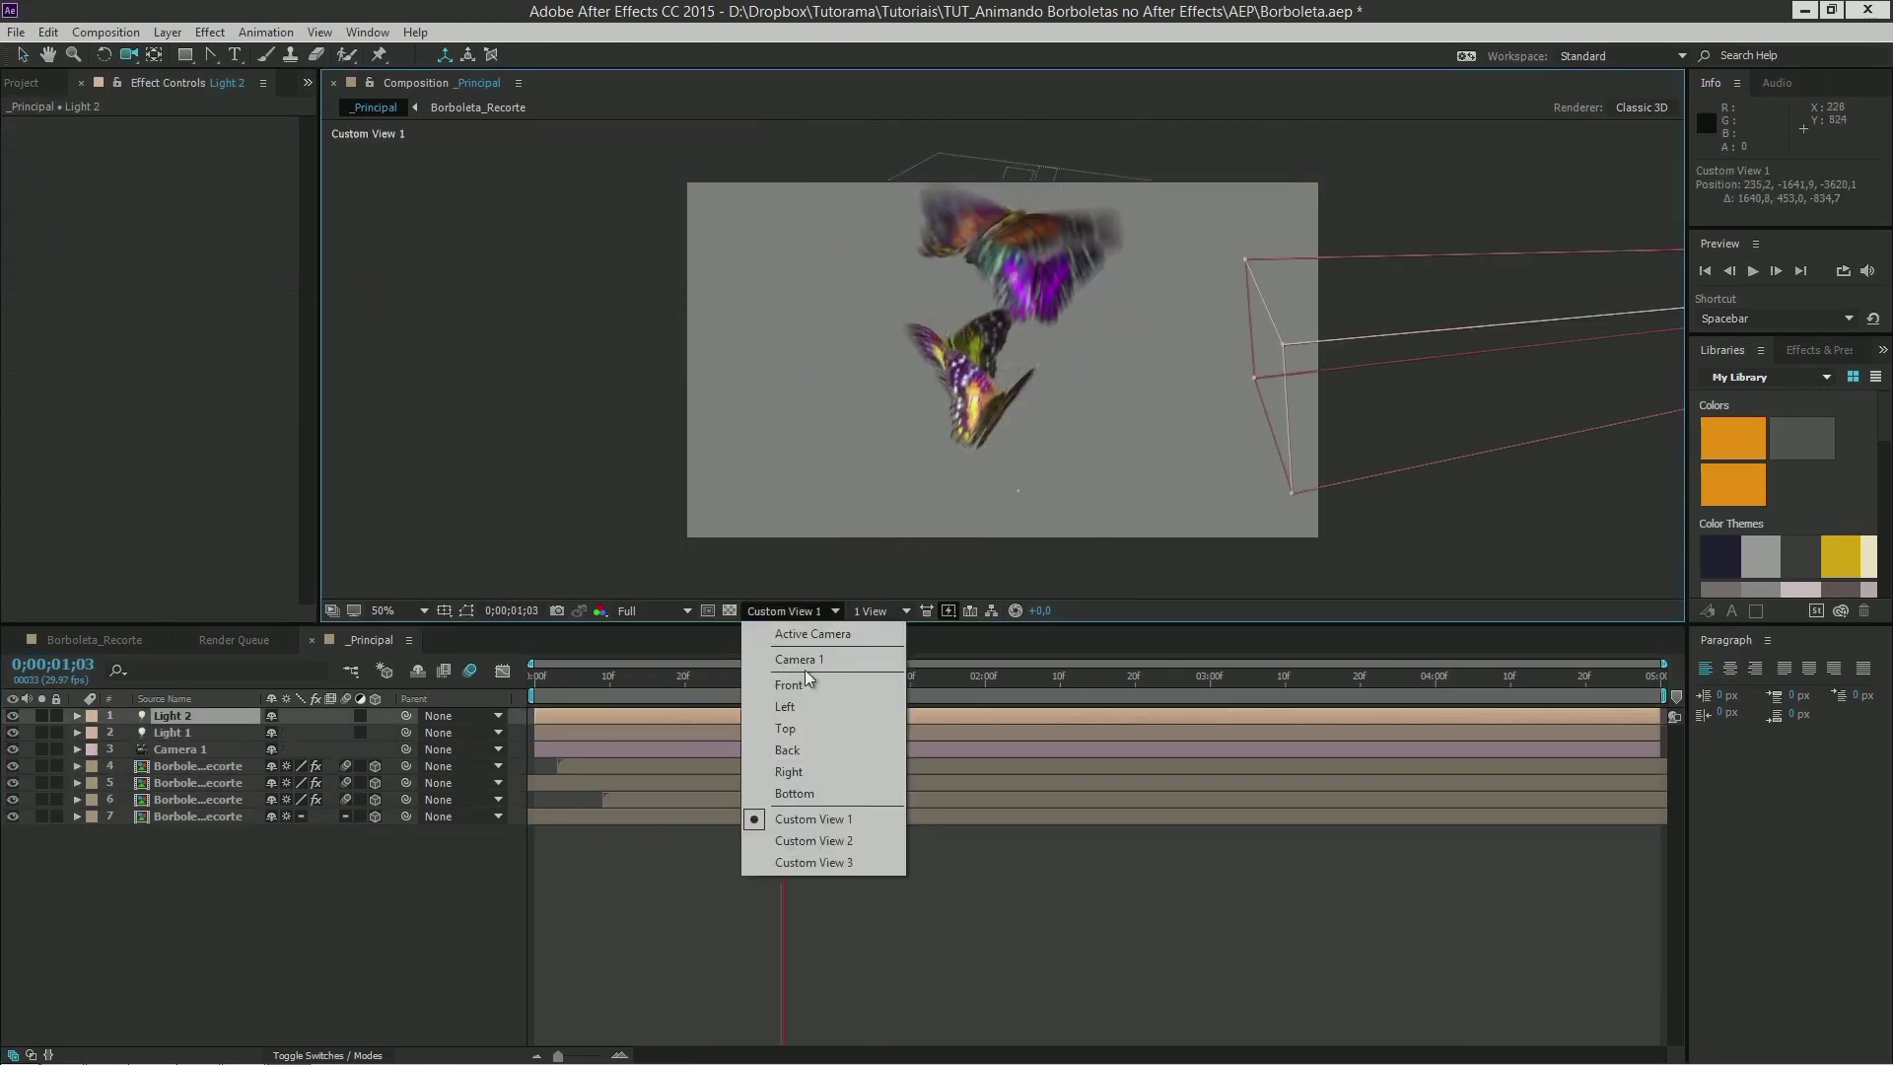
left_click(794, 638)
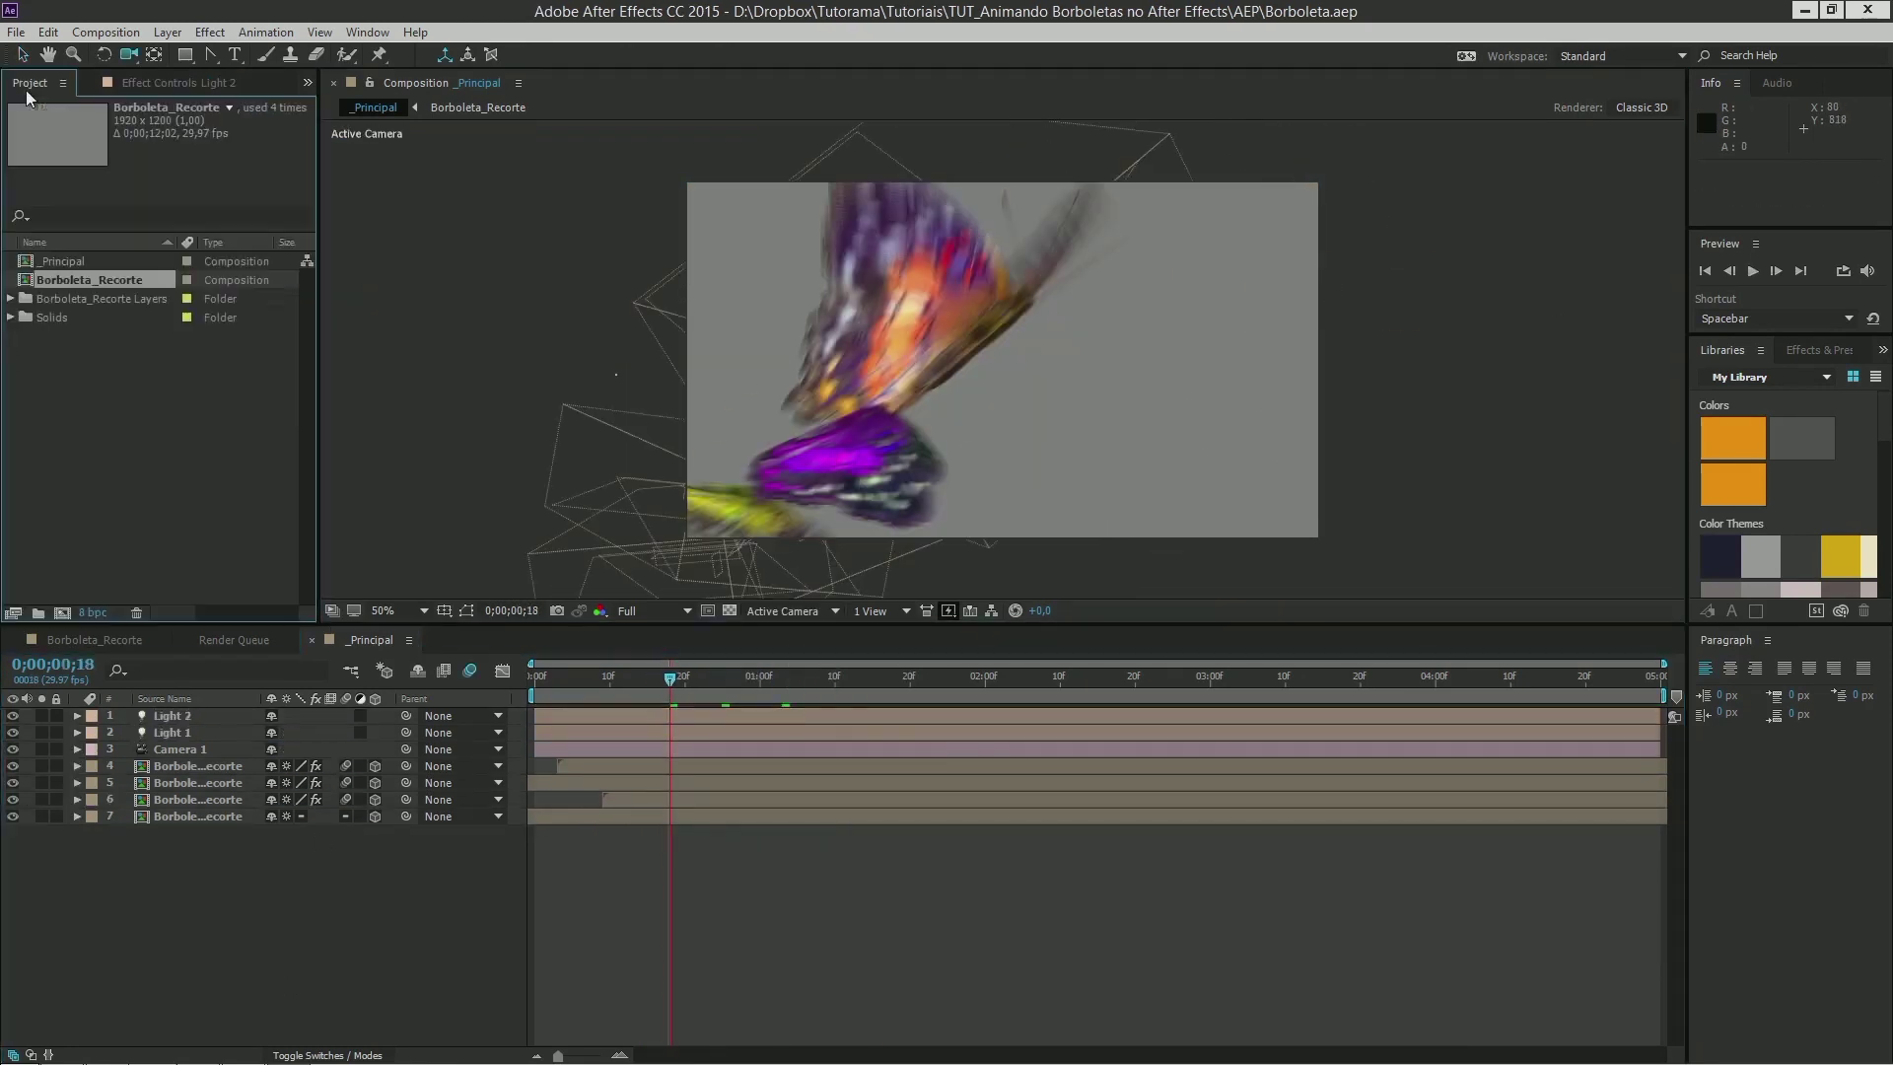